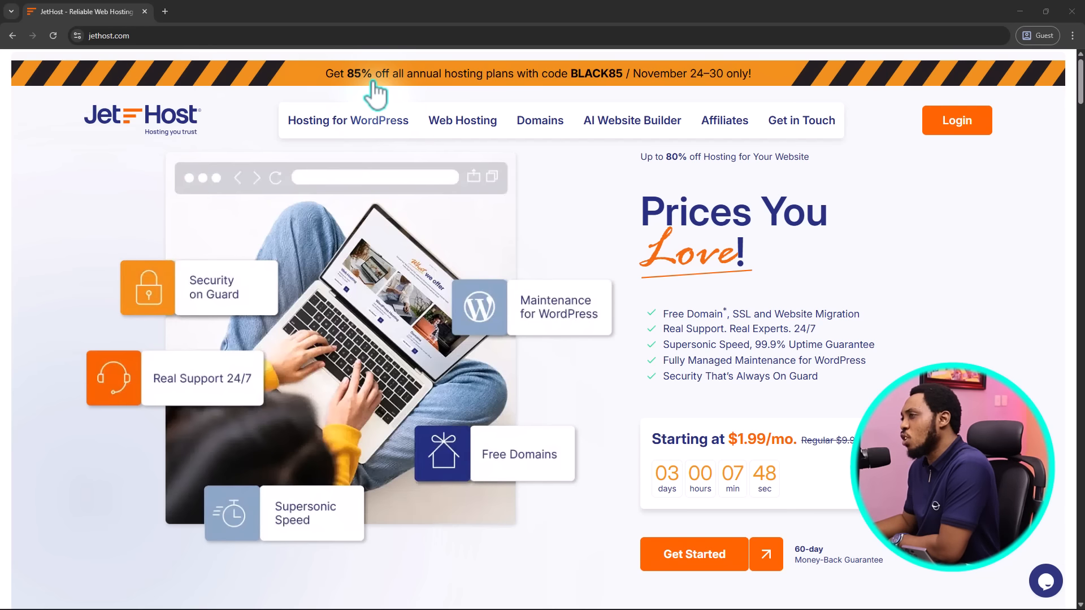
Open Hosting for WordPress, Web Hosting, AI Website Builder and Affiliates each in a new tab
right_click(305, 125)
click(338, 133)
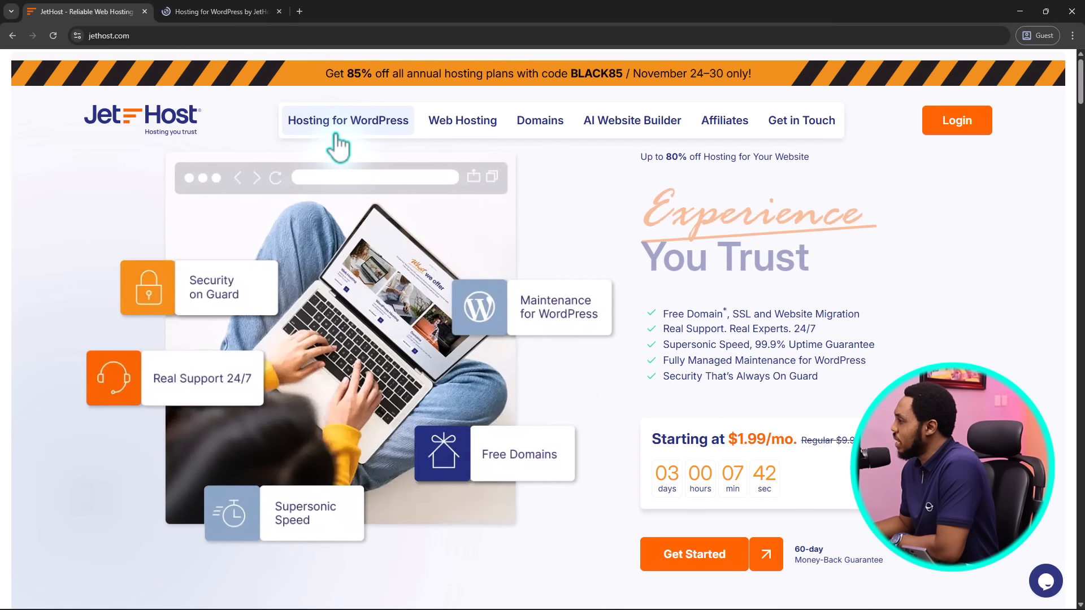
right_click(453, 121)
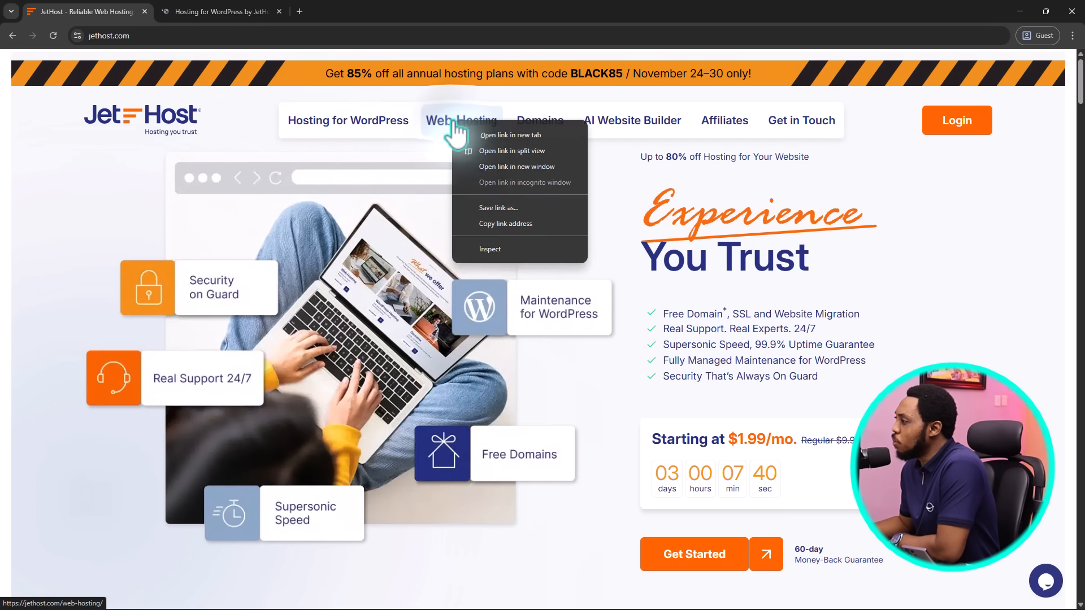
click(482, 132)
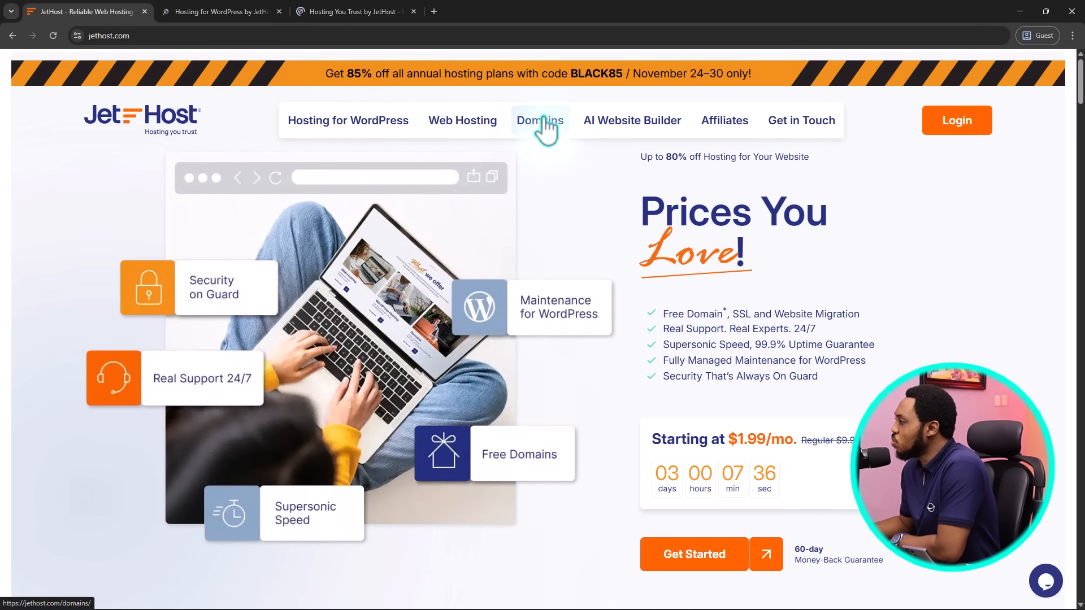
right_click(637, 132)
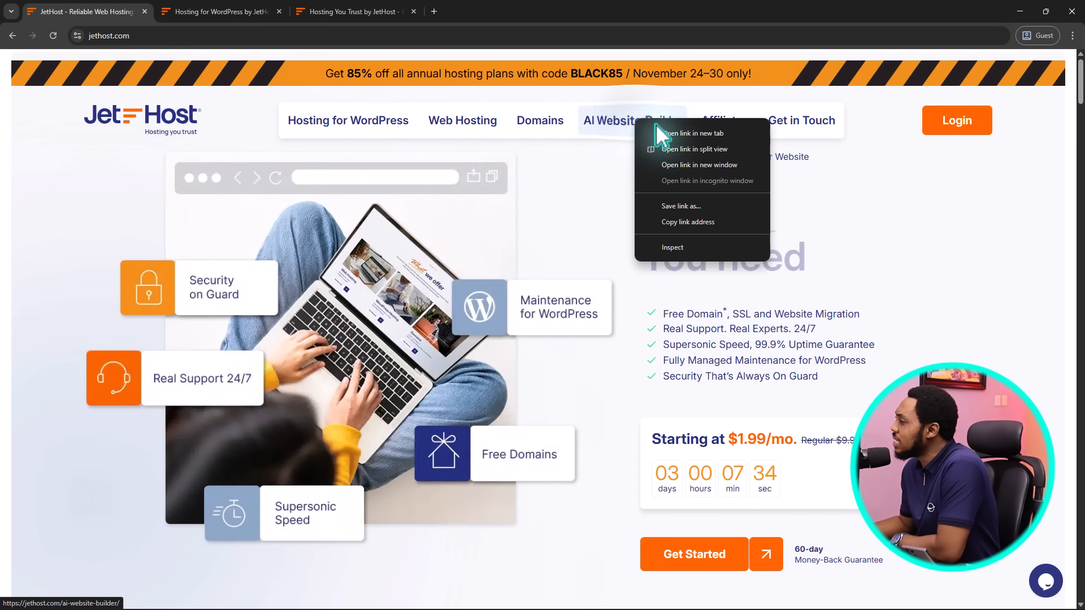
click(662, 129)
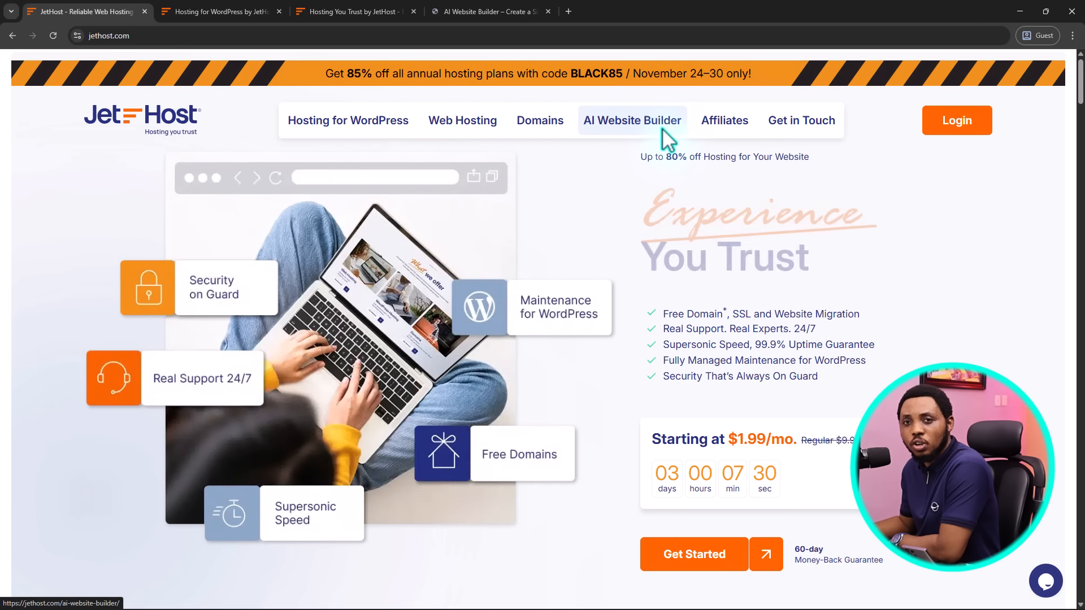
right_click(722, 126)
click(751, 135)
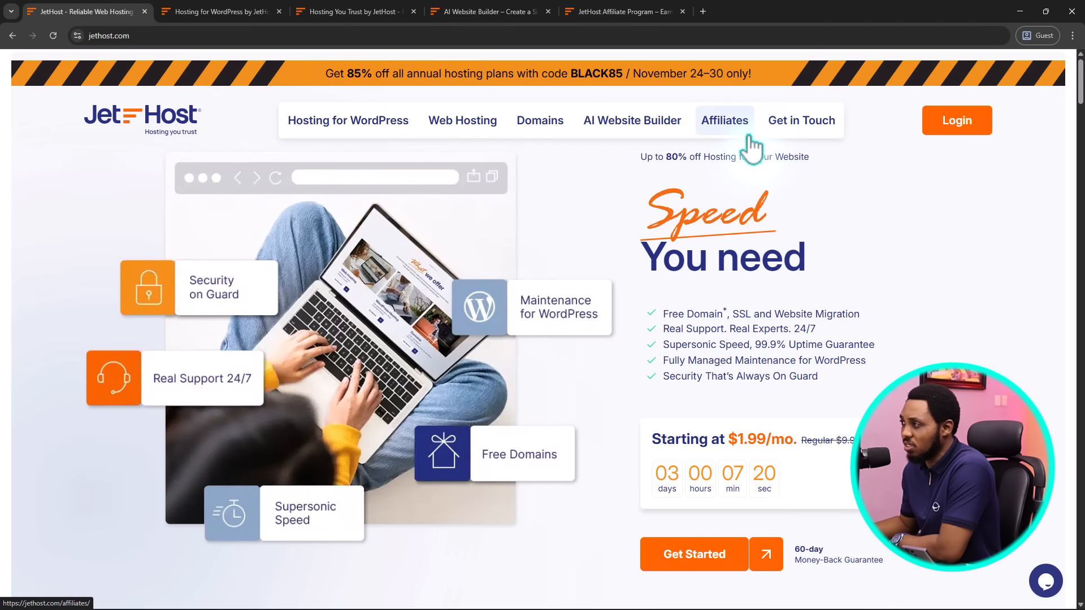
Look over the WordPress hosting tab, glance at AI Website Builder, then return to WordPress hosting
click(190, 10)
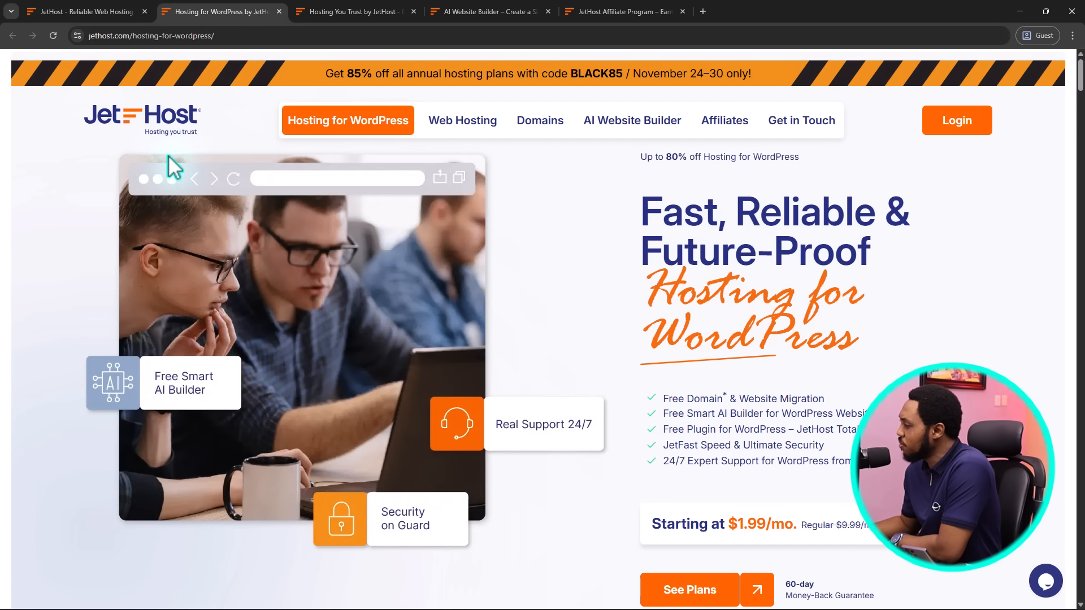
scroll(172, 169, down, 3)
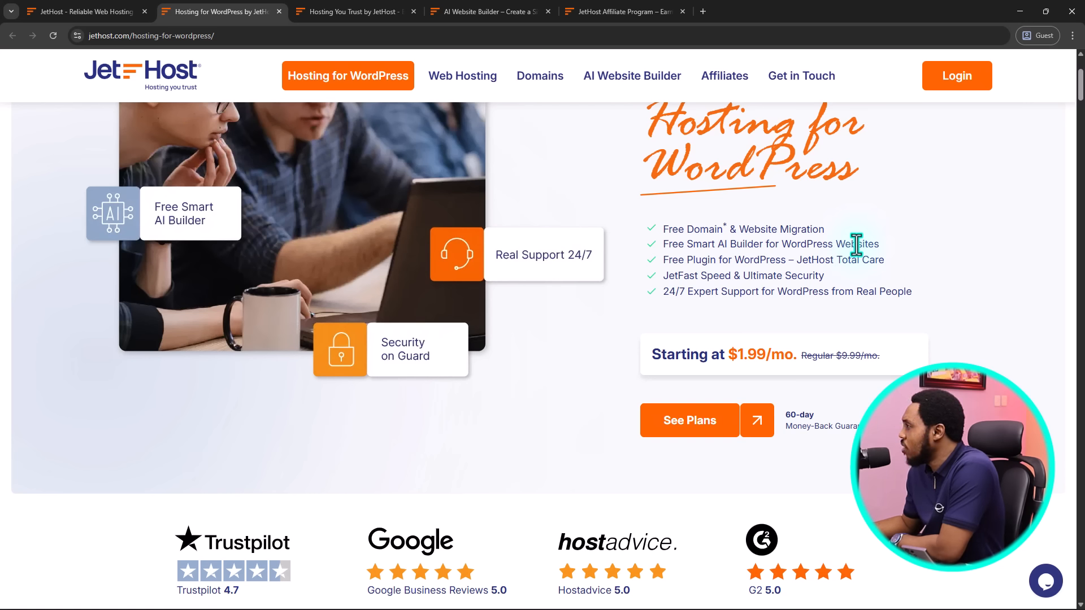
click(494, 11)
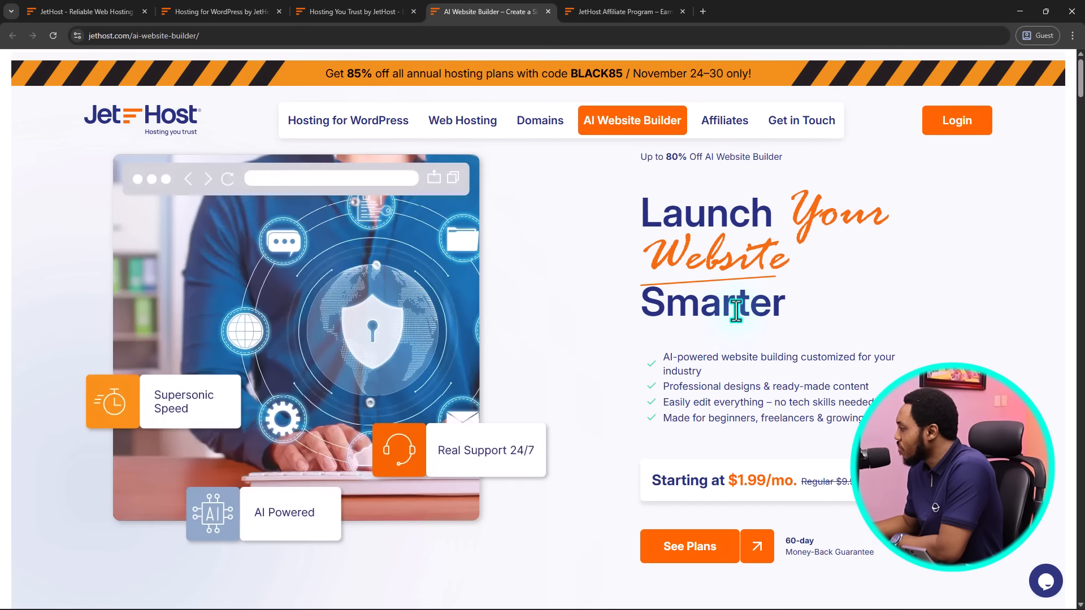
click(213, 12)
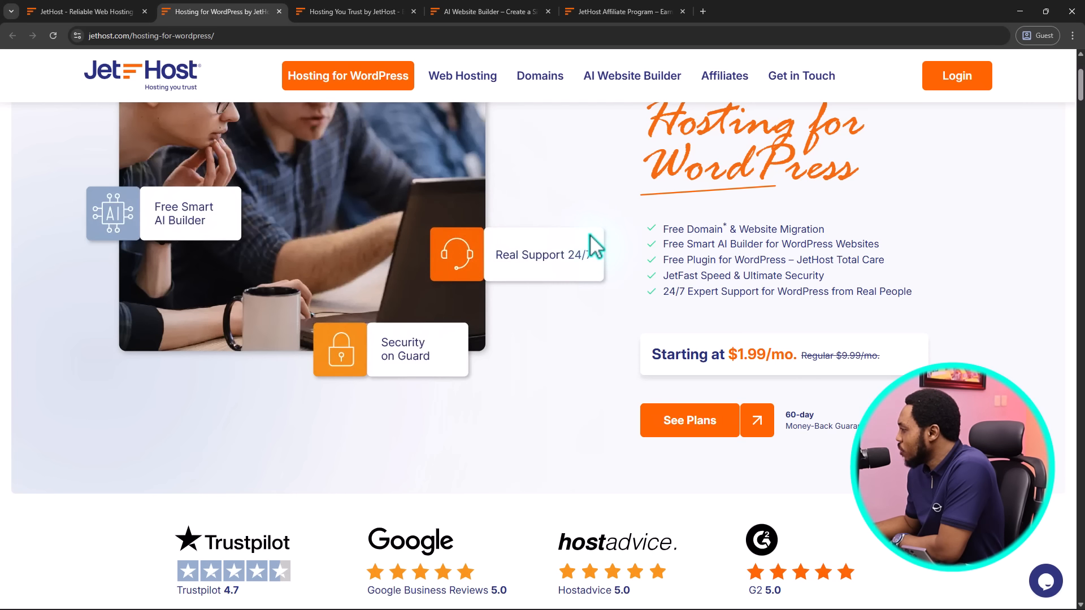
Scroll to the WP Mini $1.99 through WP Business $10.99/mo cards and read feature tooltips
scroll(593, 244, down, 6)
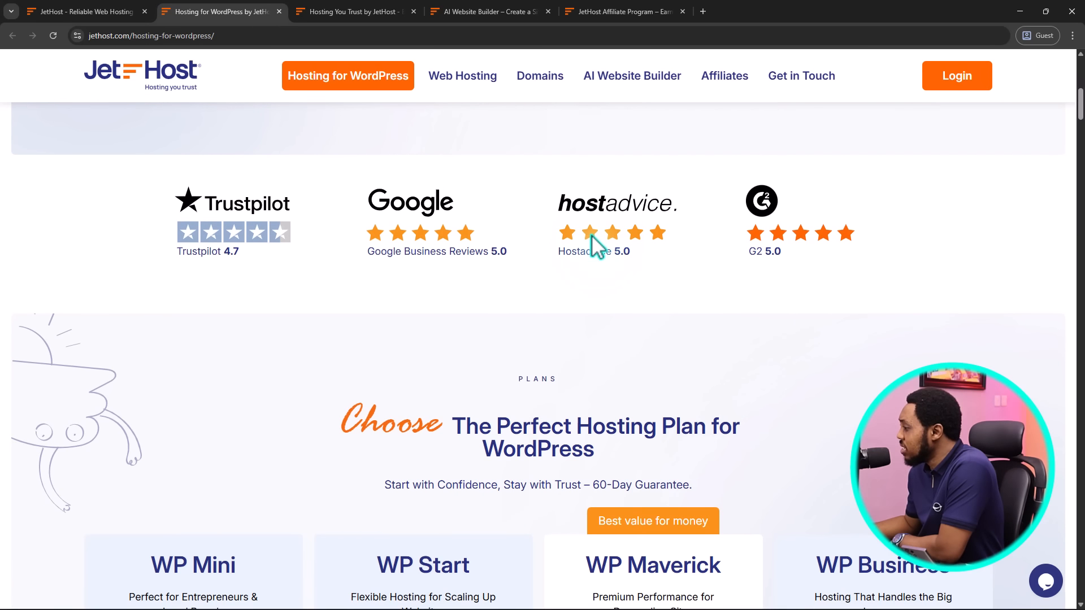
scroll(593, 244, down, 6)
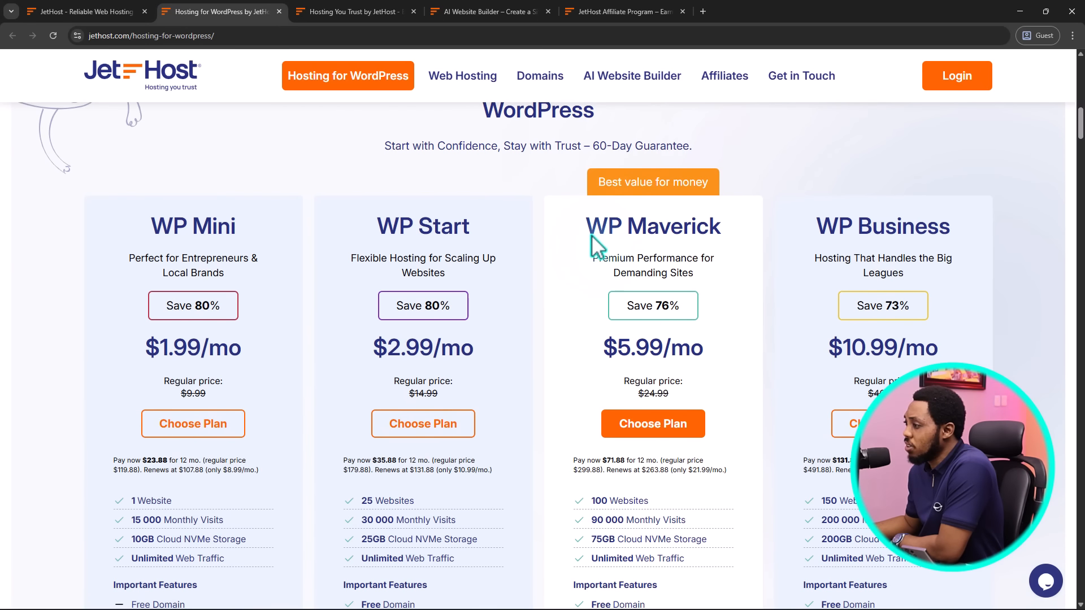
scroll(593, 244, down, 1)
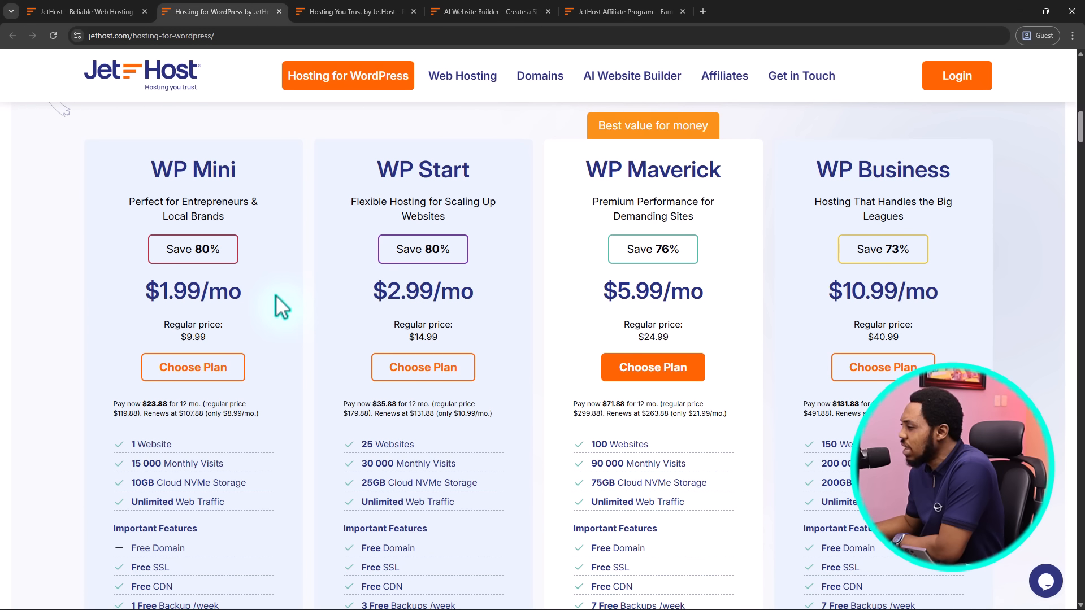
scroll(276, 295, down, 2)
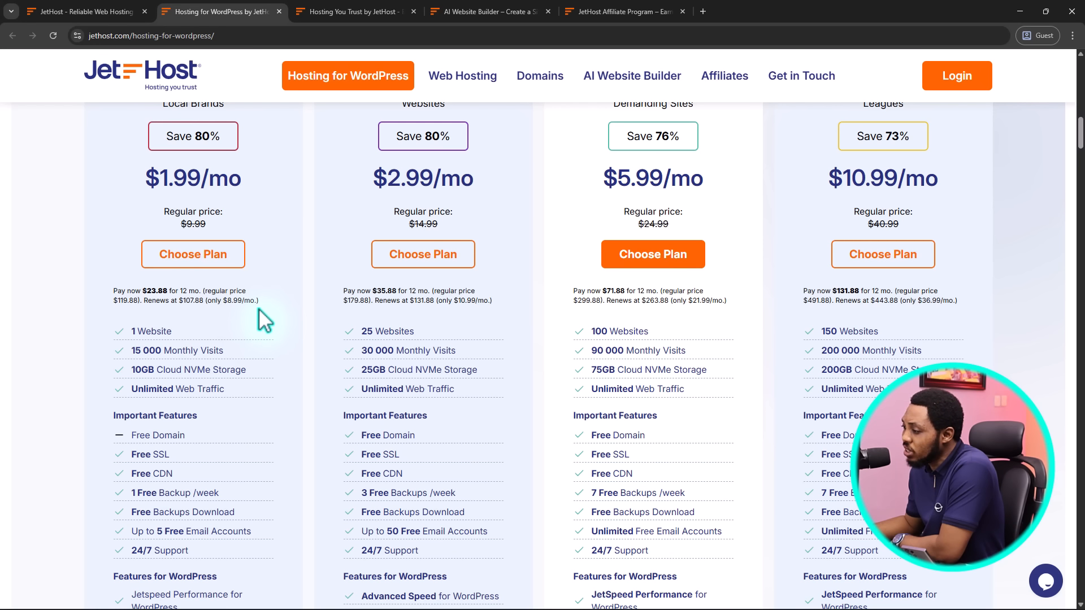
scroll(259, 308, down, 1)
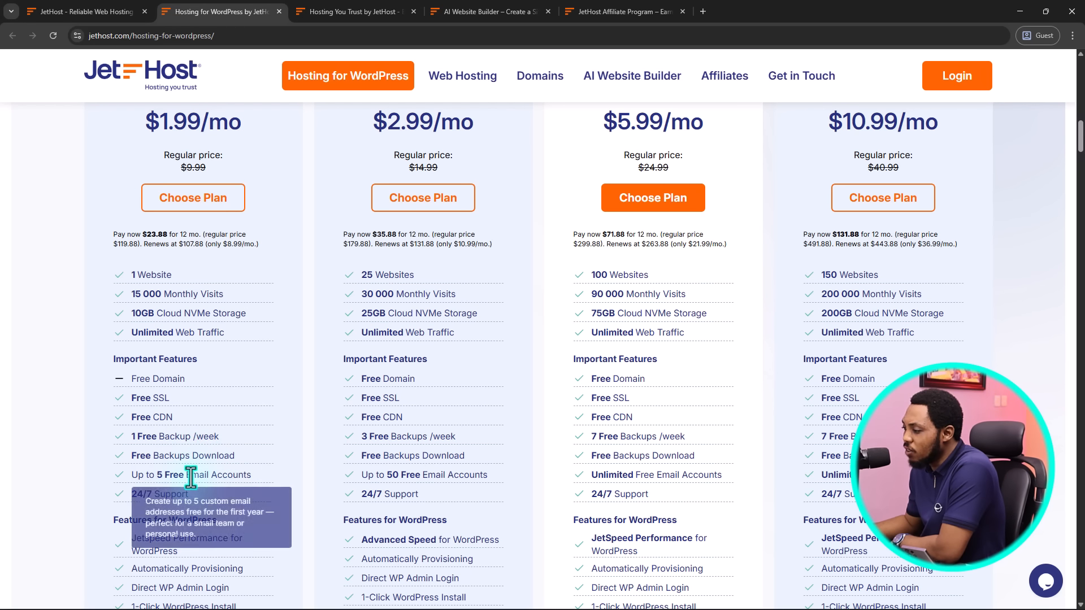
scroll(299, 455, down, 2)
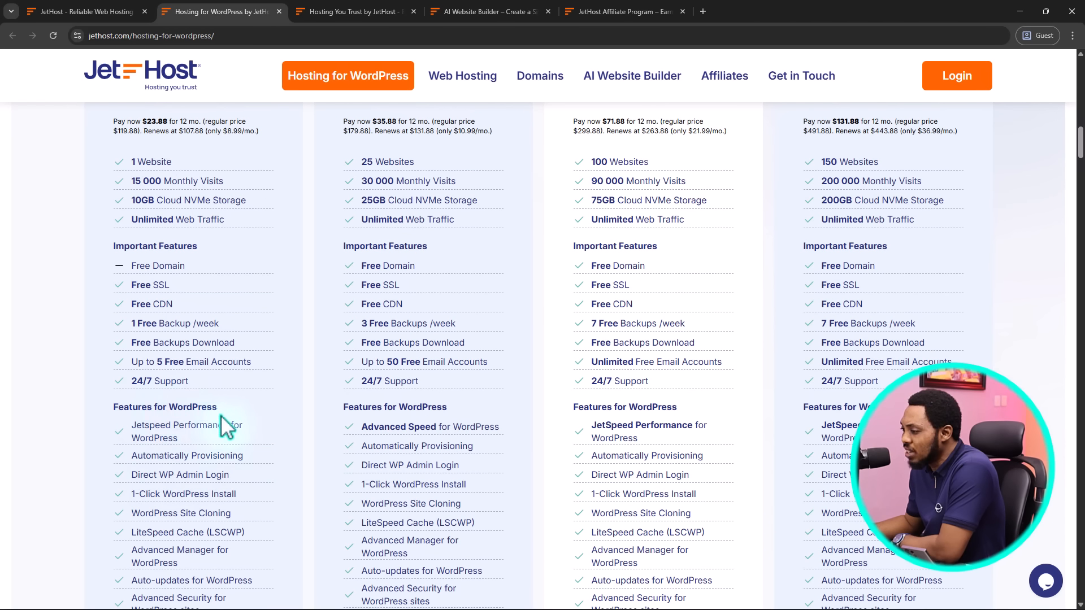
mouse_move(153, 427)
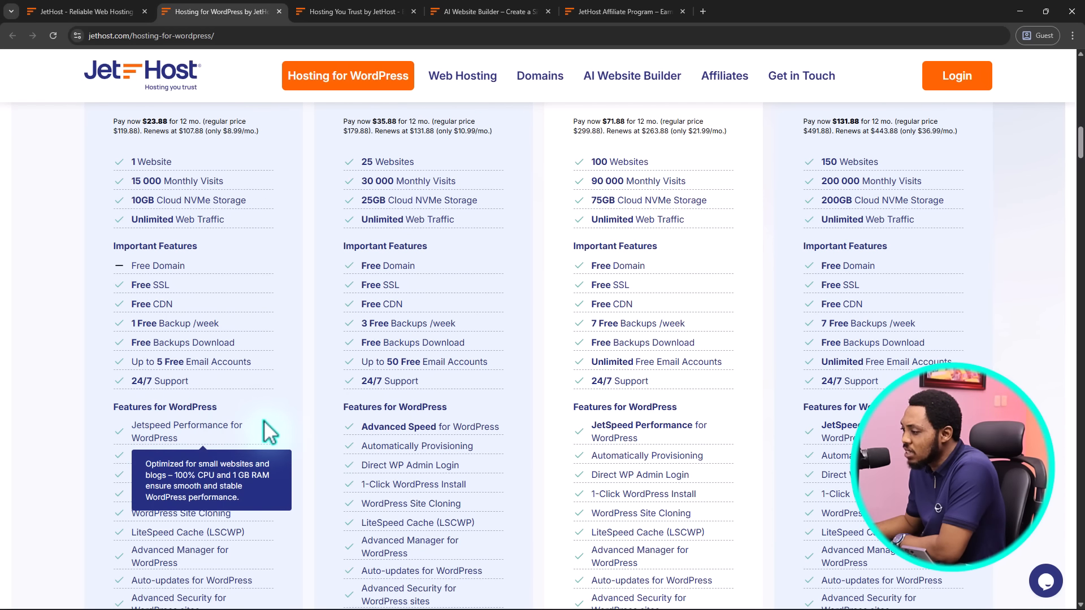
scroll(268, 432, down, 2)
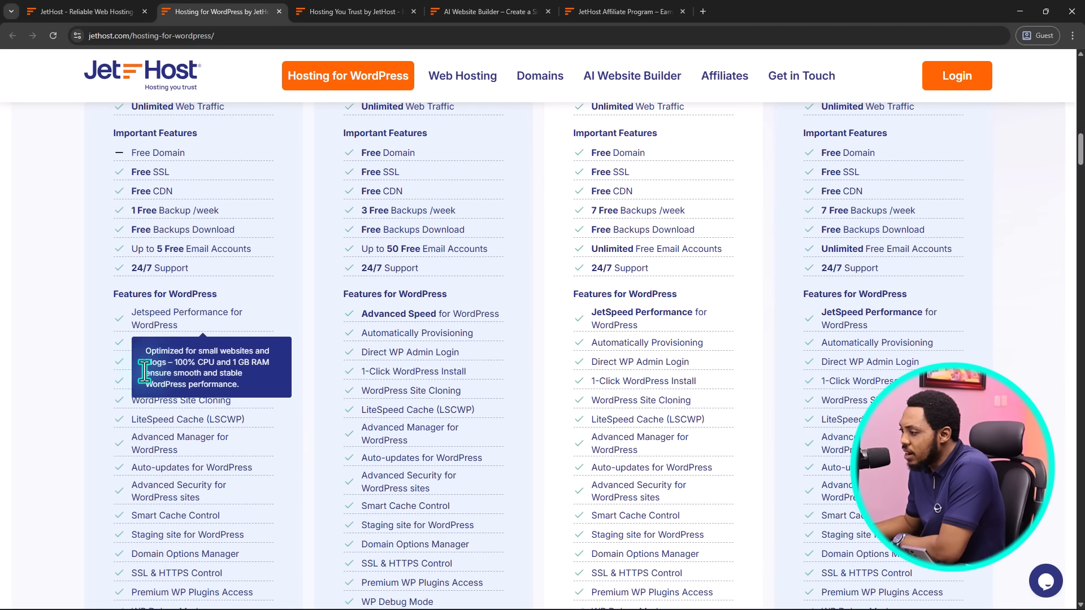
mouse_move(187, 440)
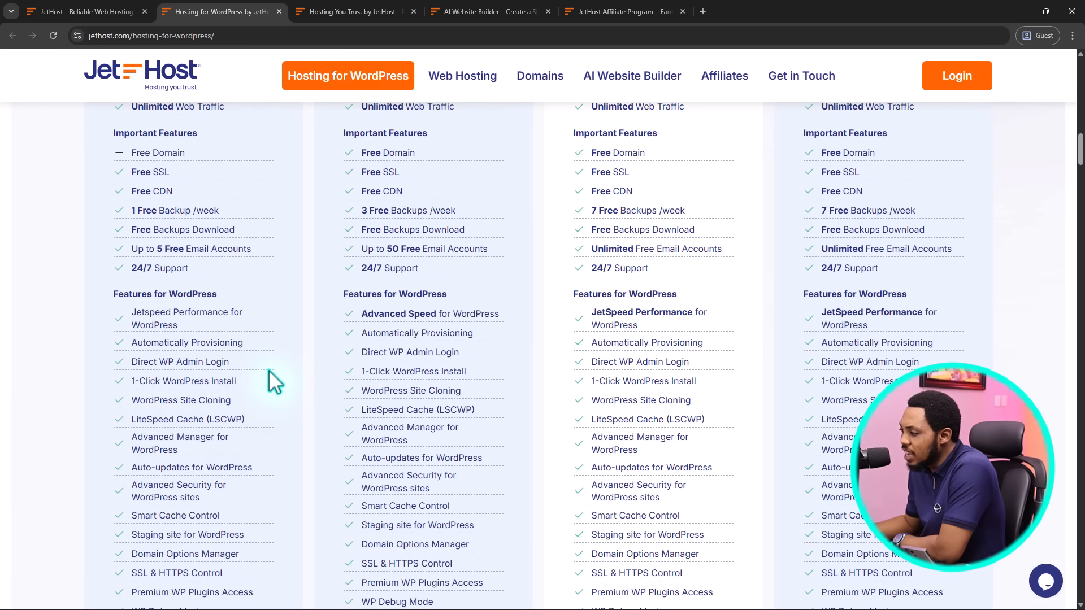
scroll(275, 383, down, 3)
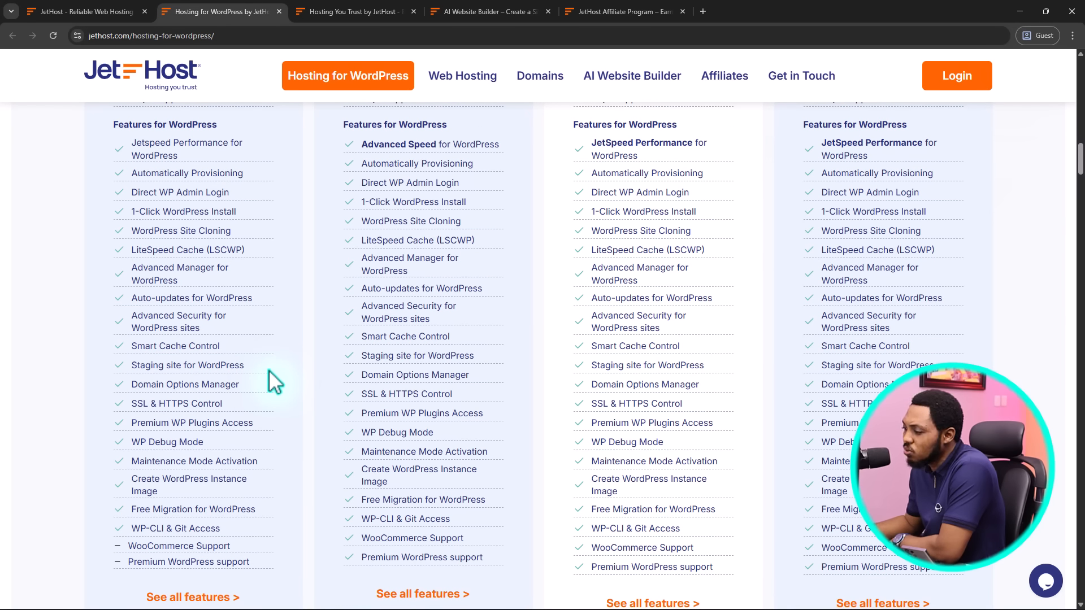
scroll(275, 383, down, 5)
scroll(275, 383, up, 9)
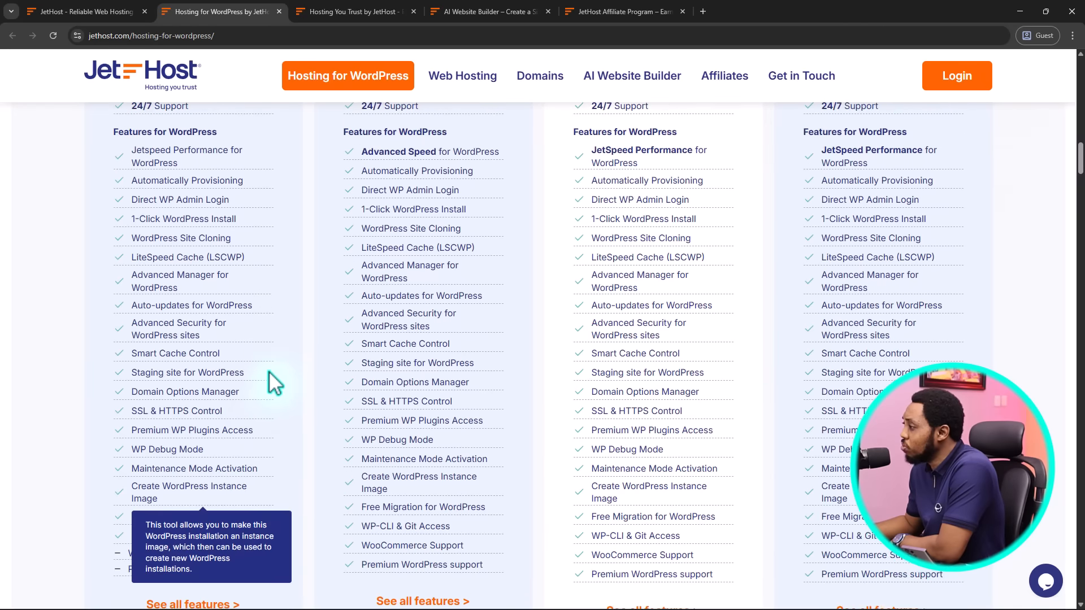
scroll(269, 371, up, 3)
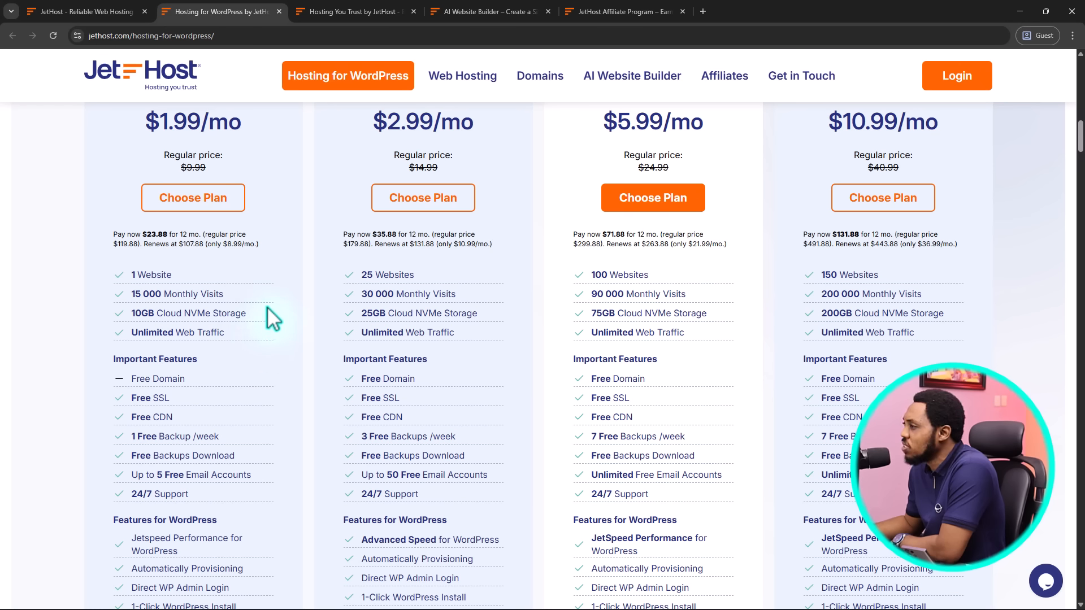
scroll(341, 291, up, 4)
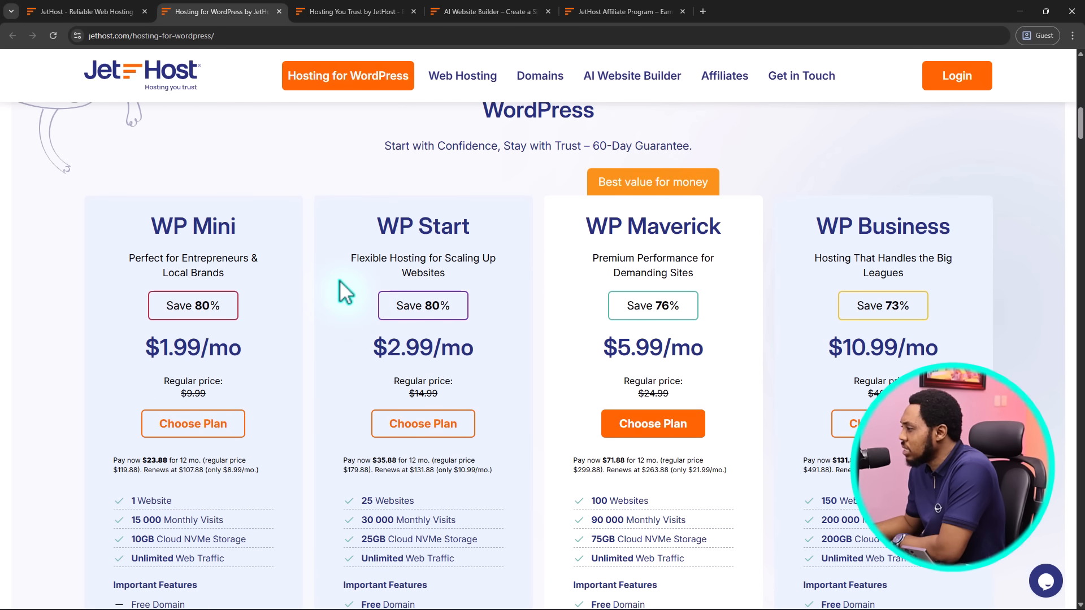
scroll(339, 280, down, 2)
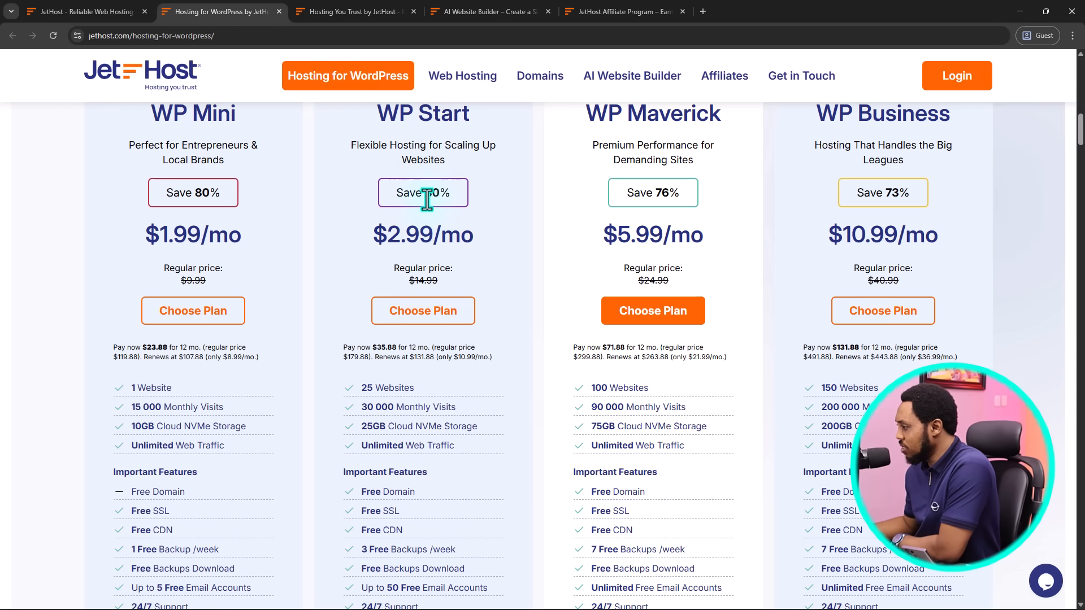
scroll(427, 199, down, 2)
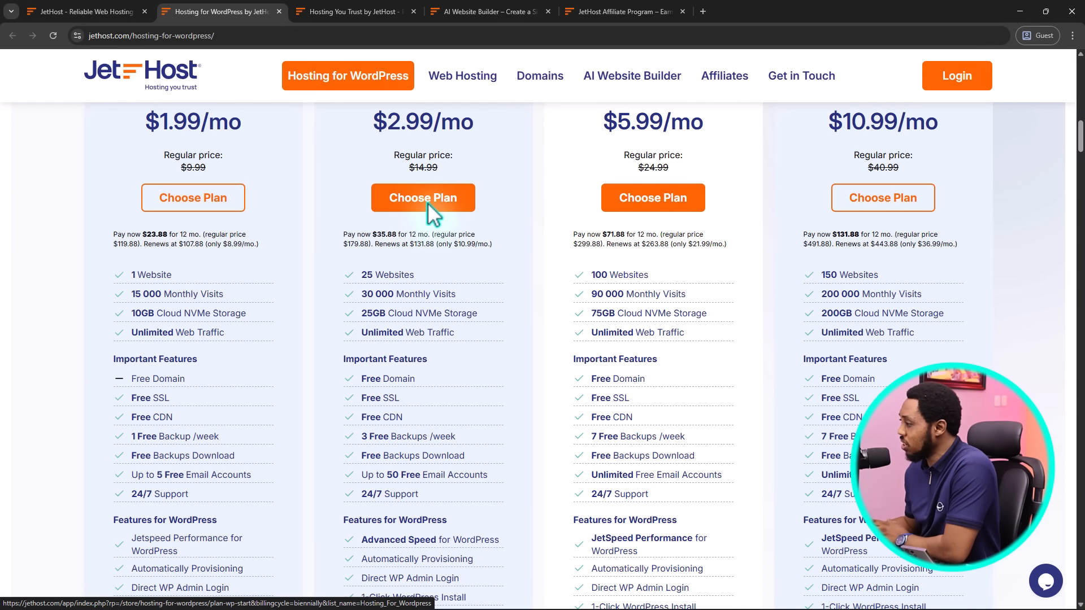
scroll(427, 203, up, 1)
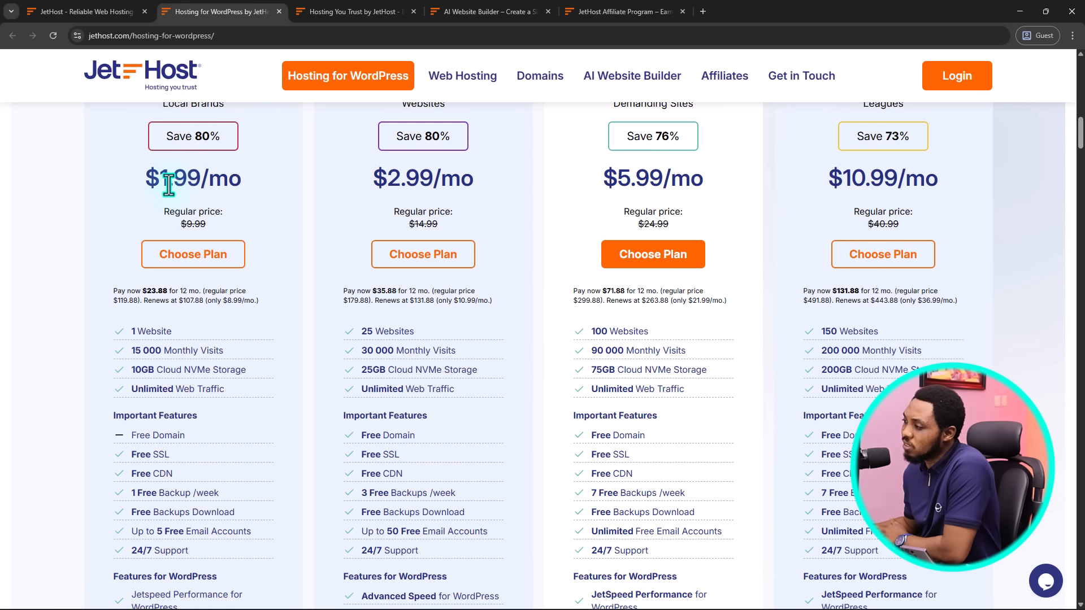
scroll(169, 184, down, 1)
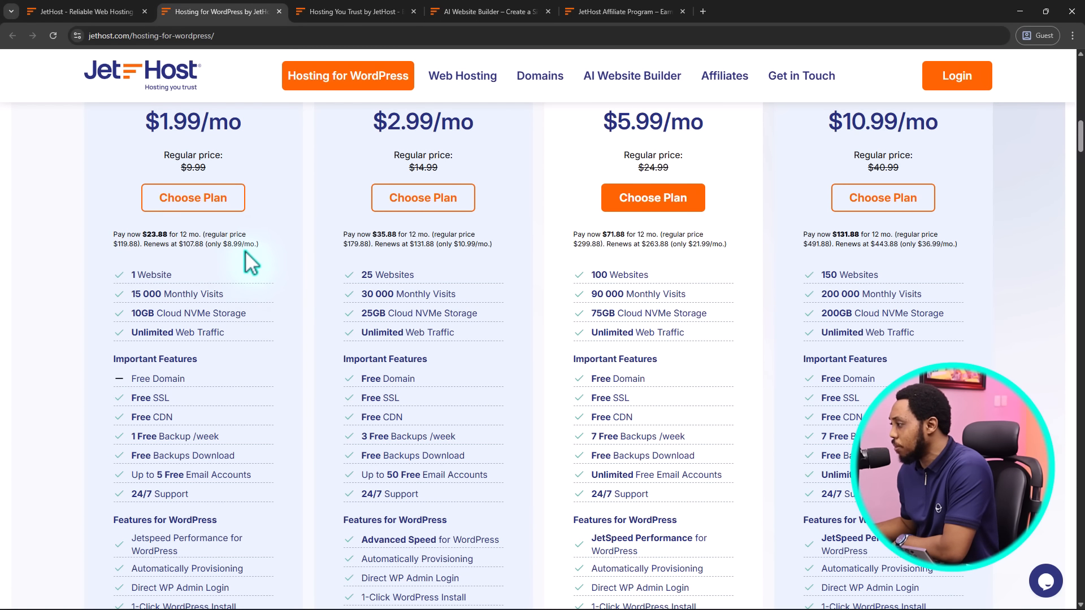
scroll(443, 240, up, 2)
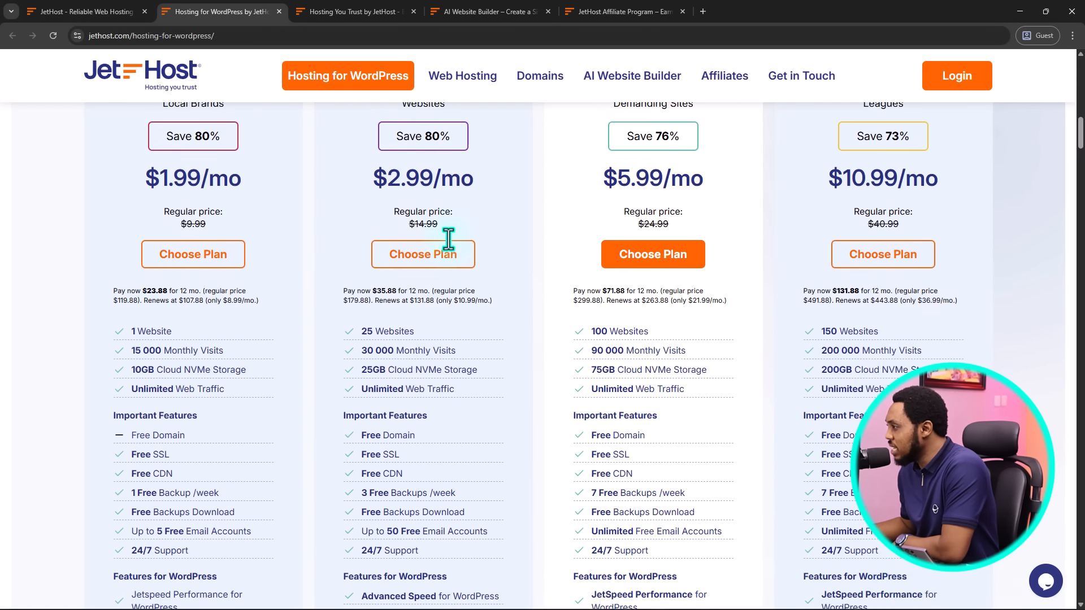
scroll(450, 243, down, 1)
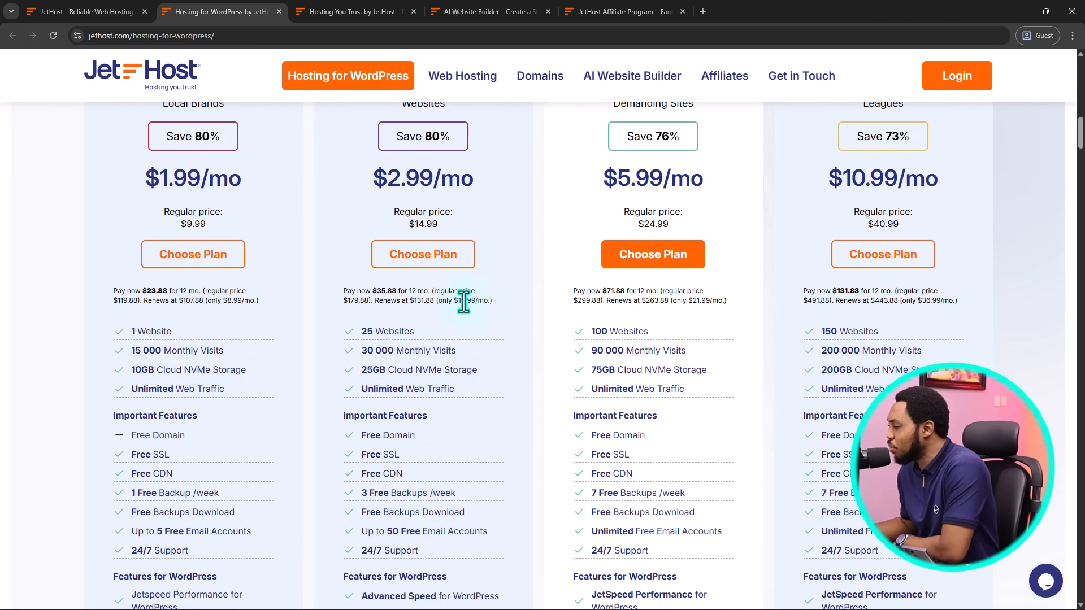
scroll(466, 300, down, 2)
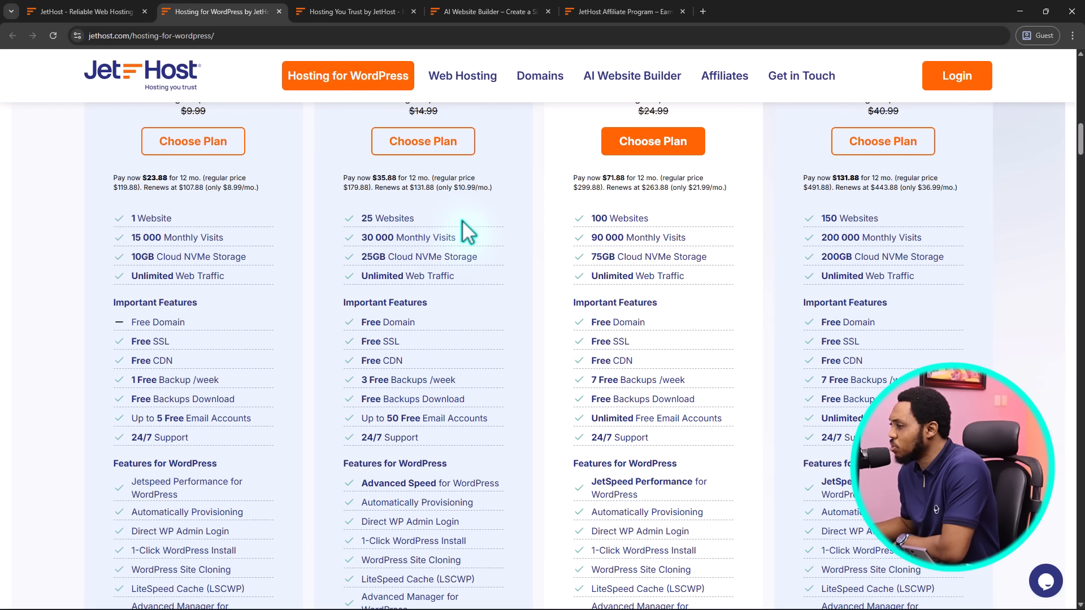
mouse_move(389, 240)
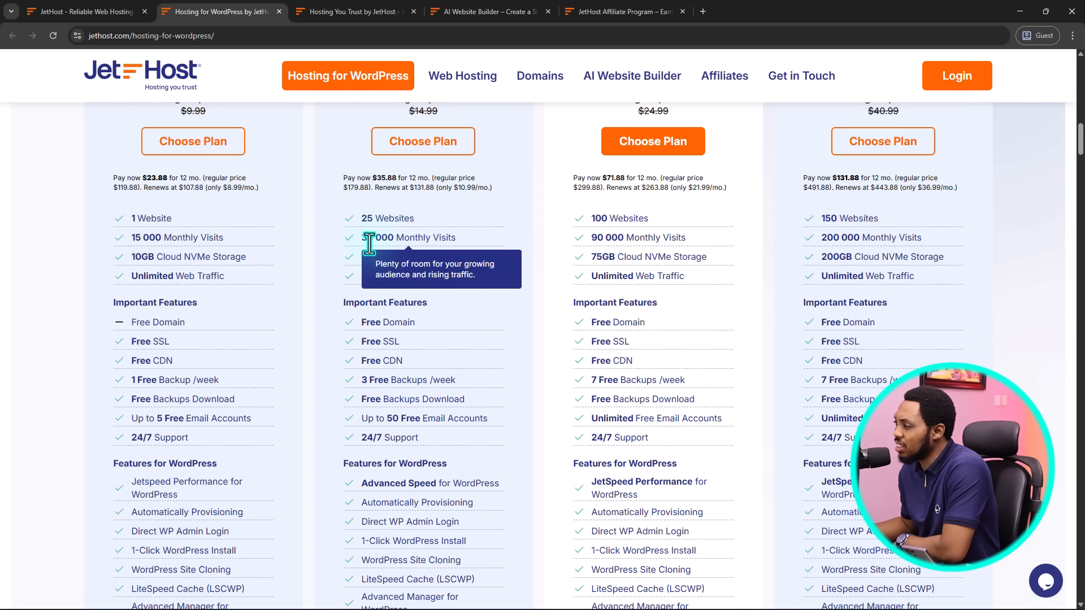
mouse_move(413, 255)
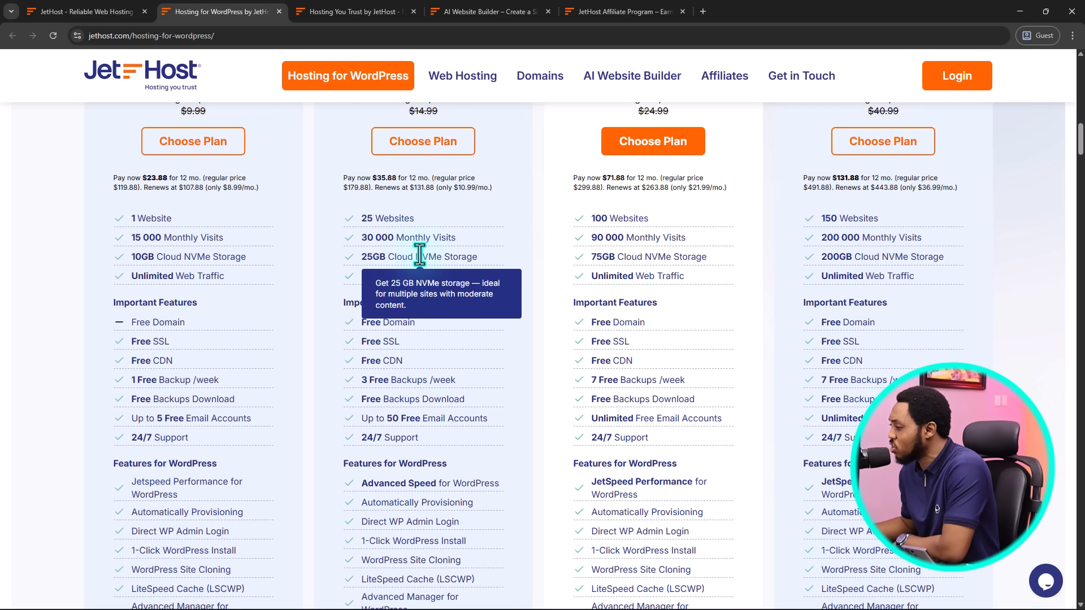
mouse_move(400, 385)
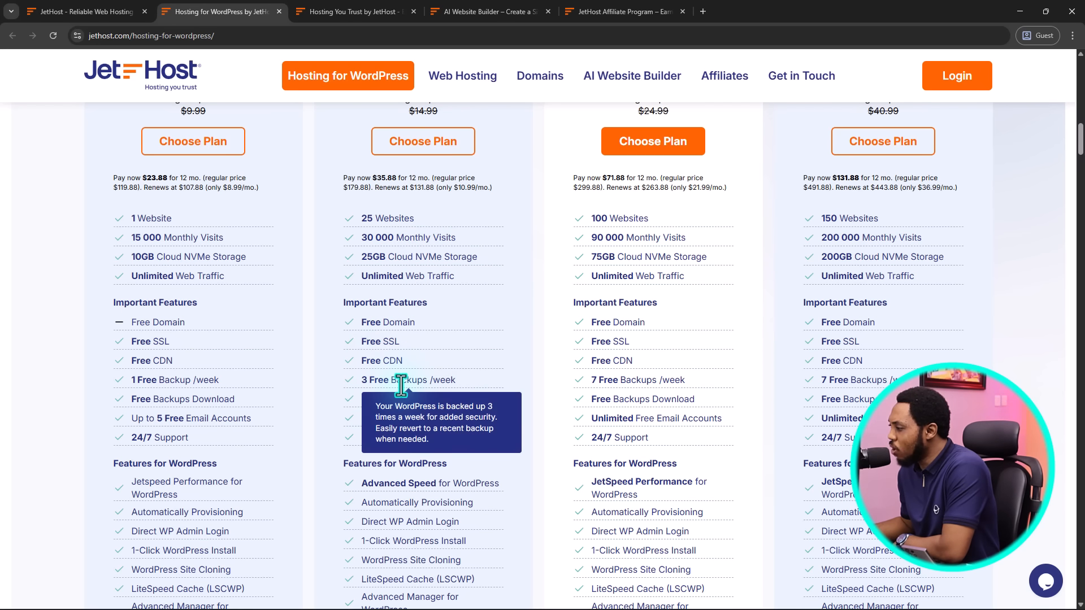
scroll(465, 374, down, 2)
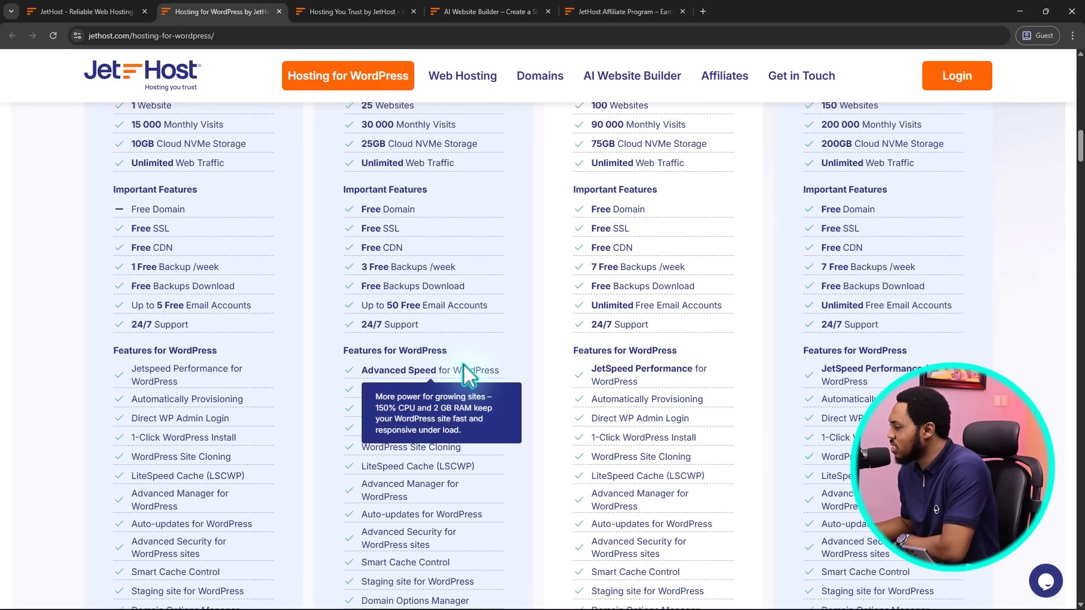
mouse_move(632, 336)
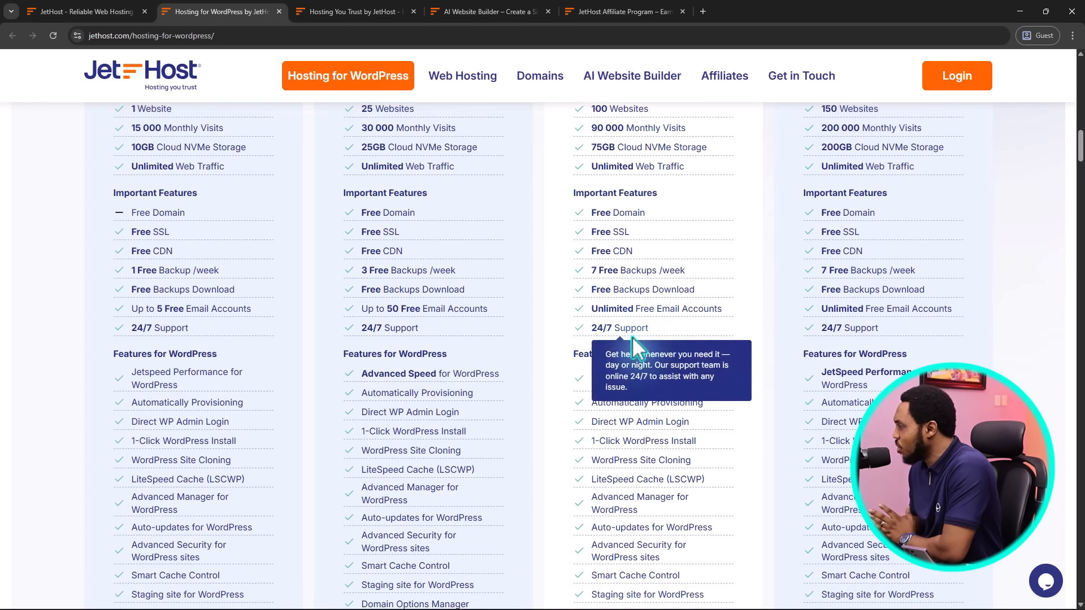
scroll(631, 336, up, 6)
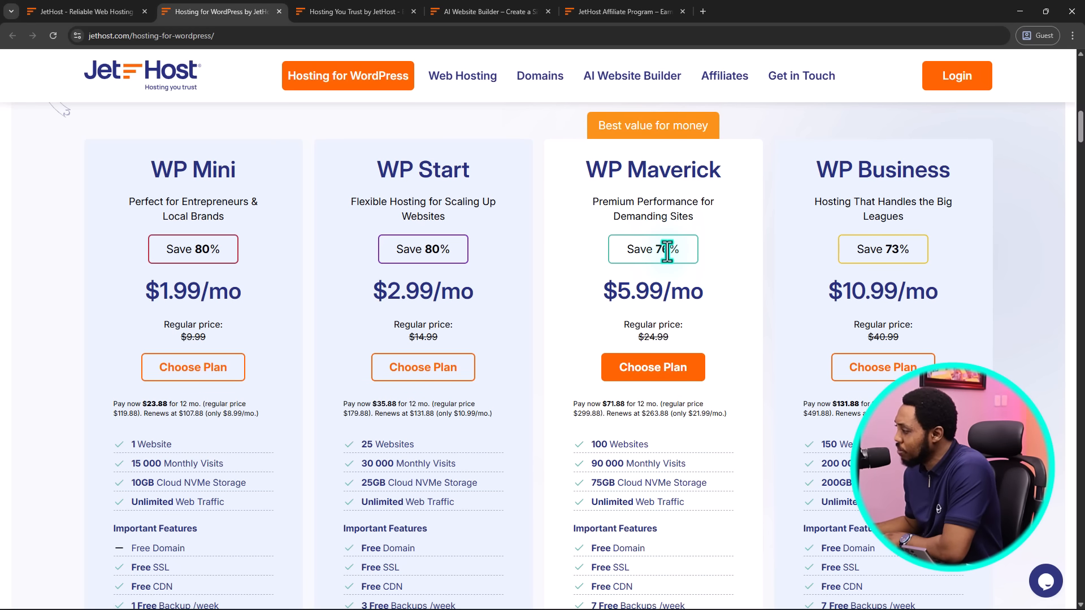
Switch to the Hosting You Trust tab and scroll to the Mini, Start, Maverick and Business plans
scroll(667, 252, down, 2)
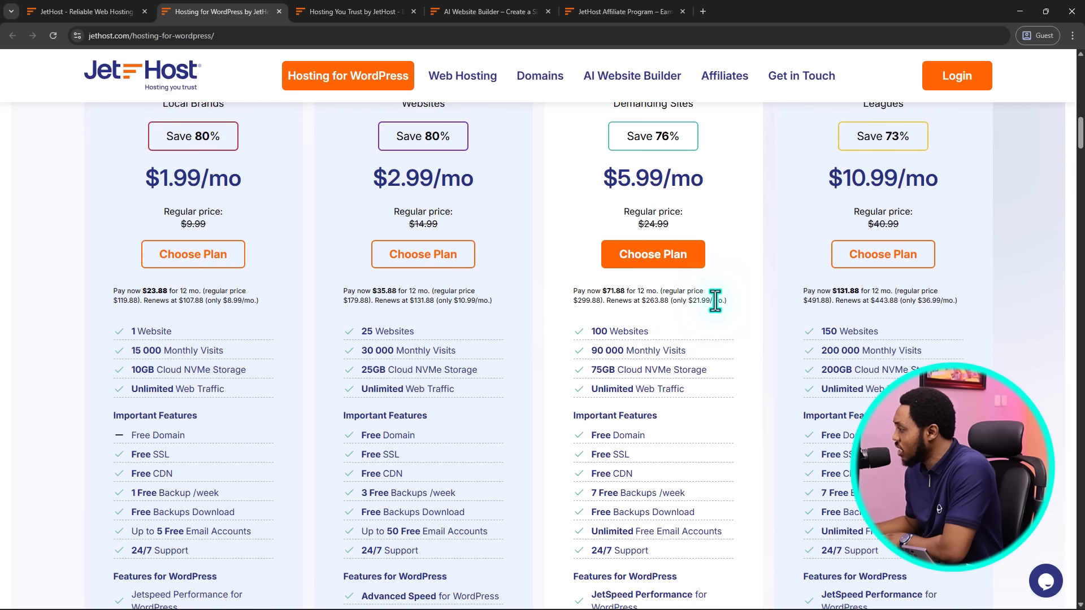
scroll(715, 300, up, 10)
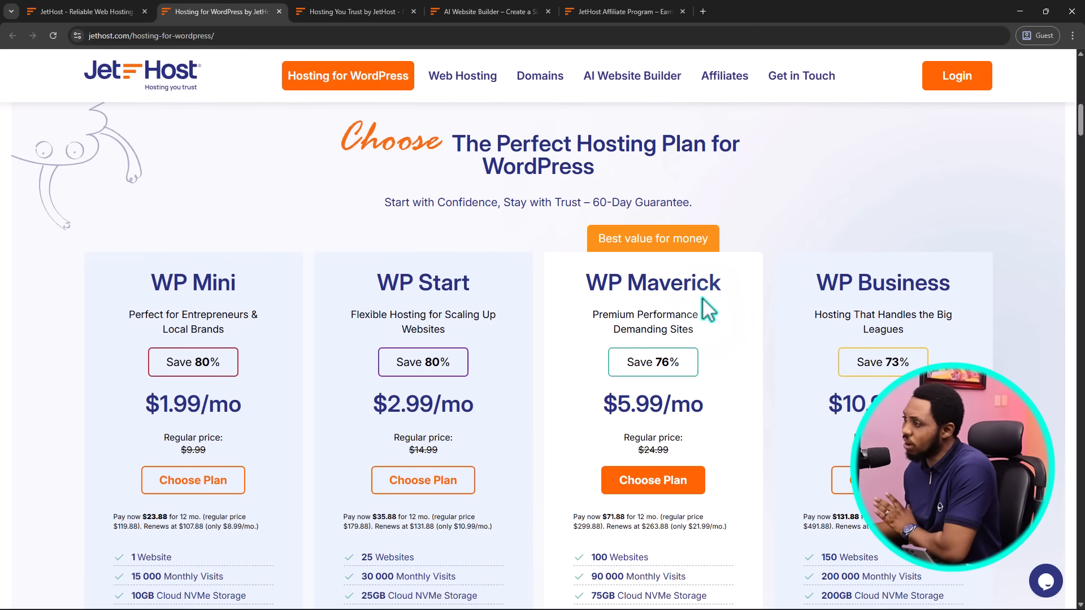
scroll(699, 294, up, 1)
scroll(699, 294, down, 6)
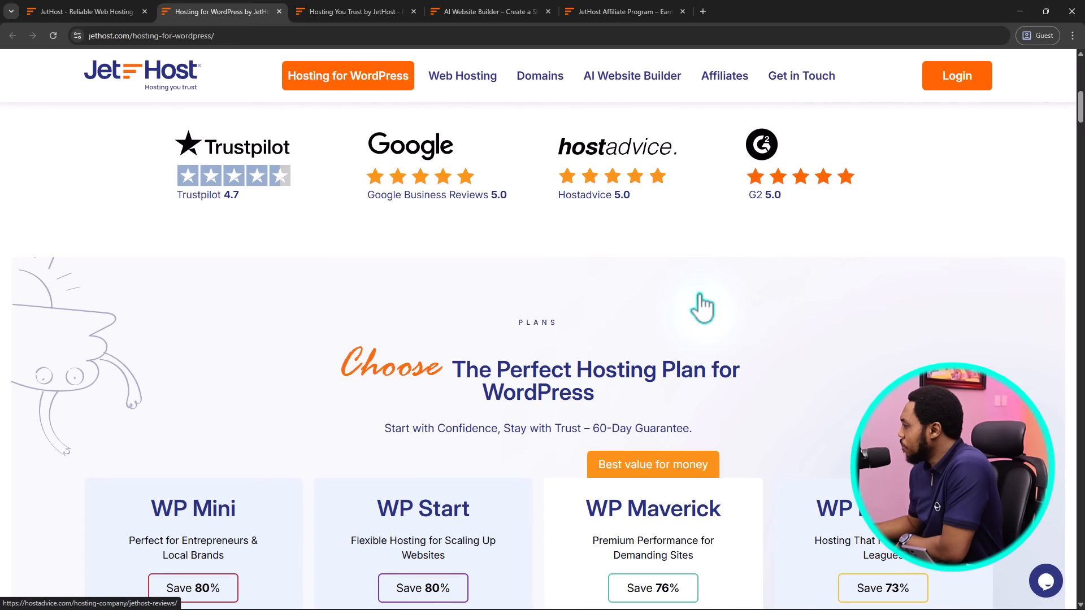
scroll(700, 295, up, 5)
click(338, 12)
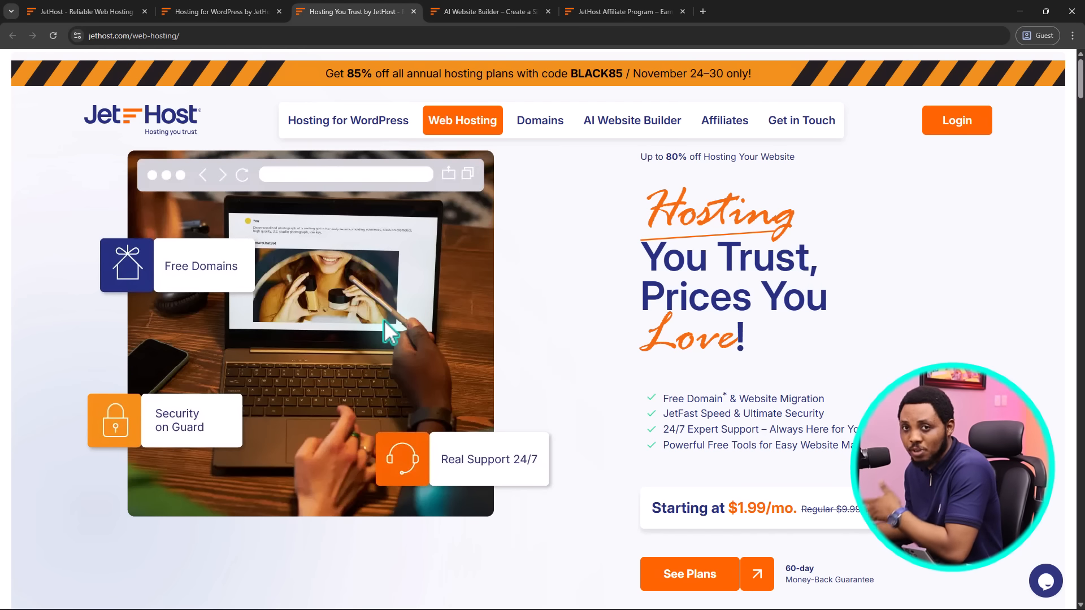
scroll(716, 356, down, 6)
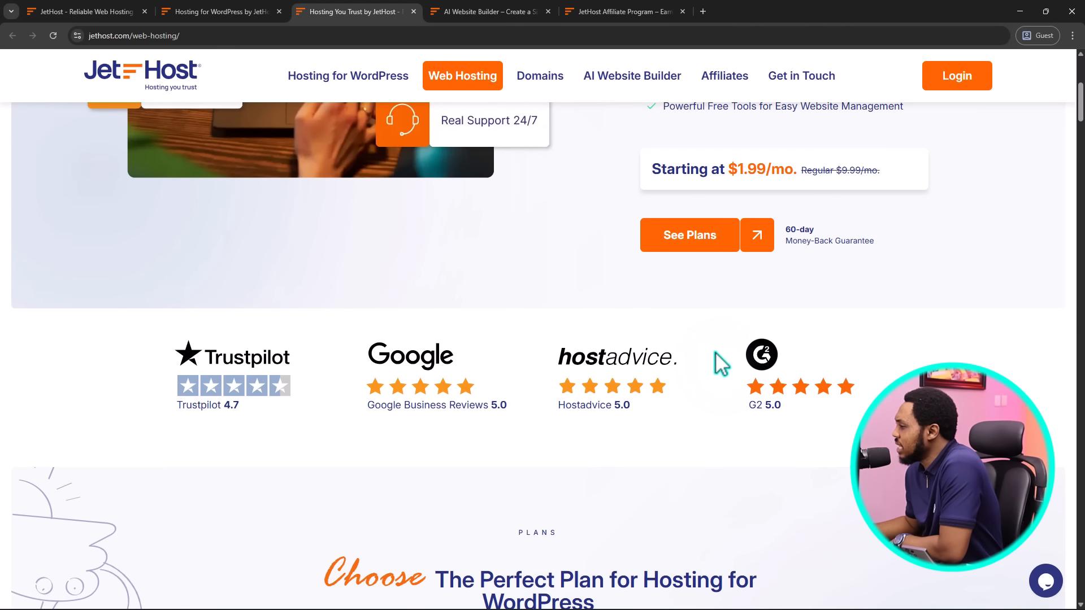
scroll(721, 364, down, 9)
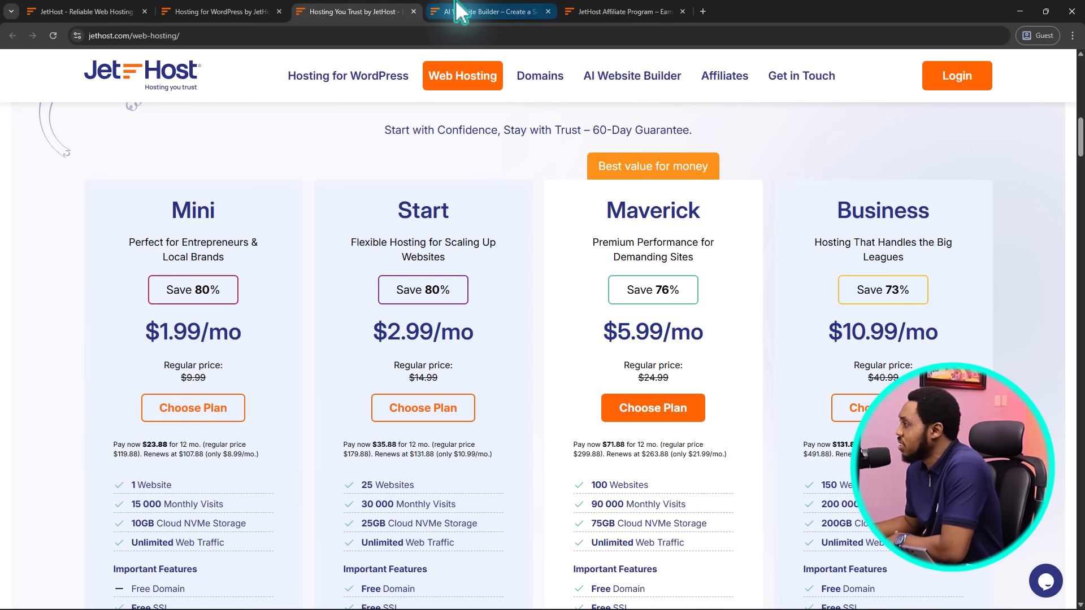
Switch to the AI Website Builder tab and scroll past the AI Website Launcher to AI Content Creator
click(477, 11)
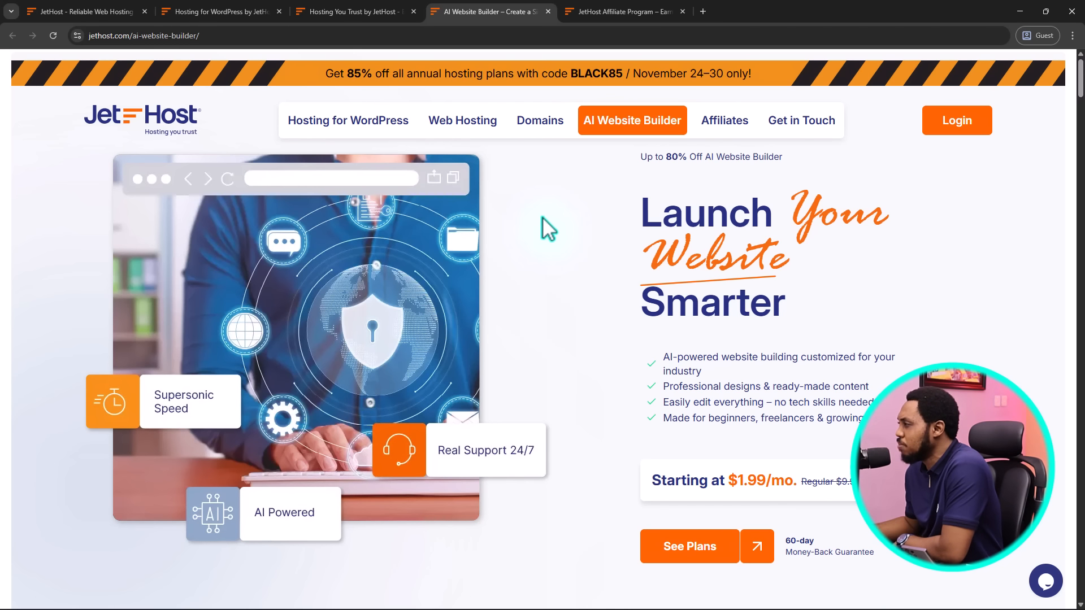
scroll(616, 248, down, 10)
scroll(623, 251, down, 9)
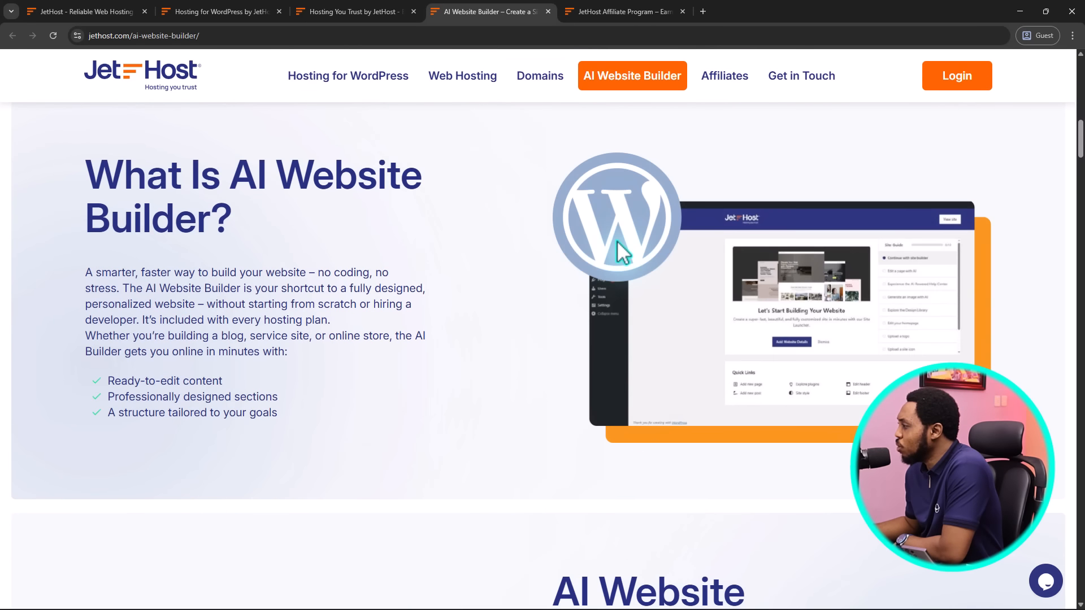
scroll(624, 252, up, 8)
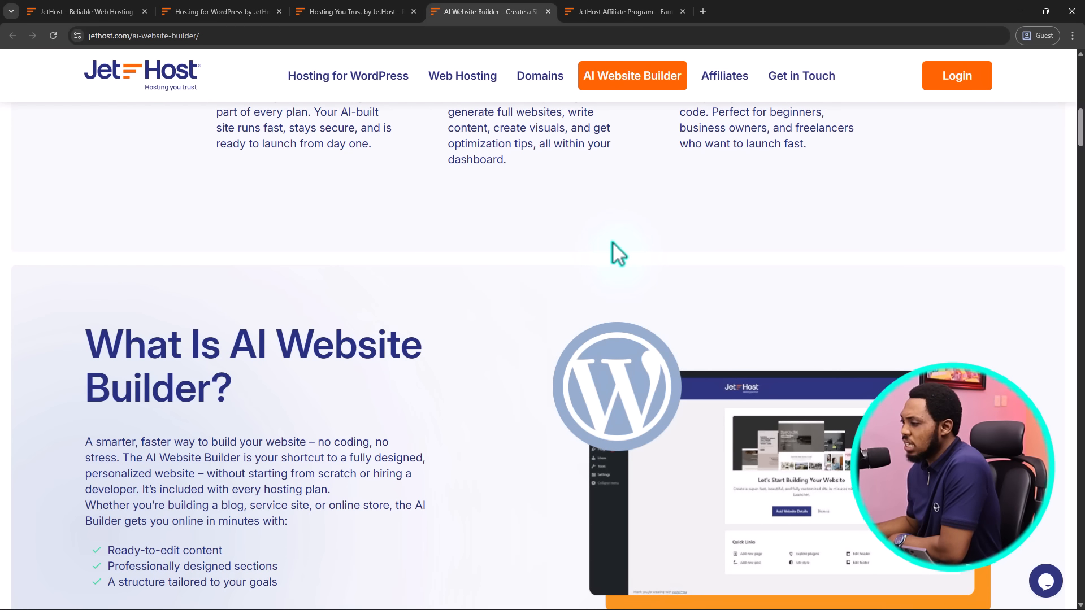
scroll(608, 242, down, 2)
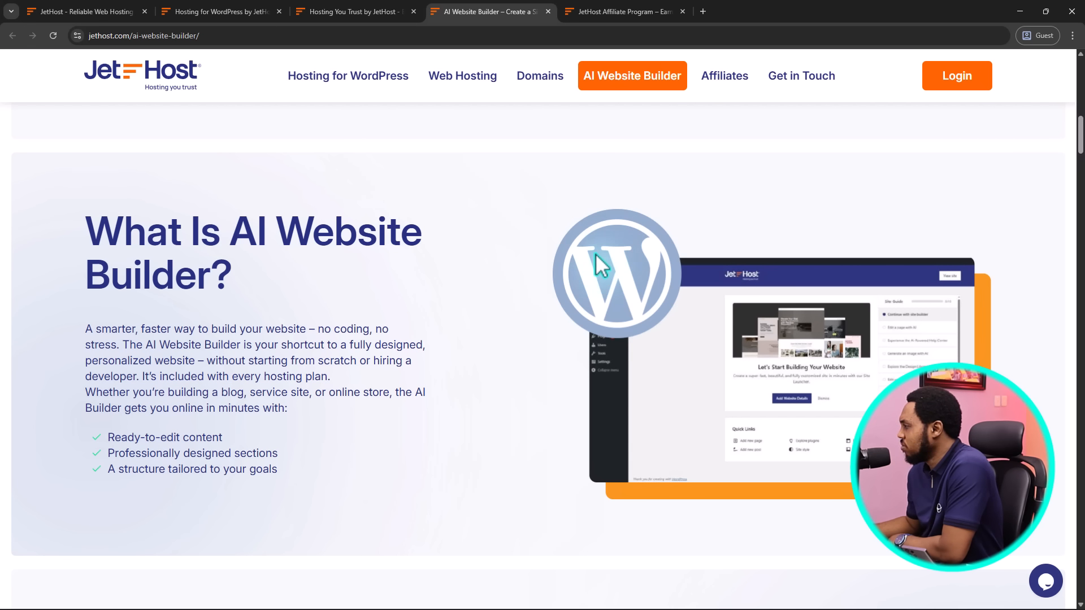
scroll(550, 261, down, 1)
scroll(555, 266, down, 4)
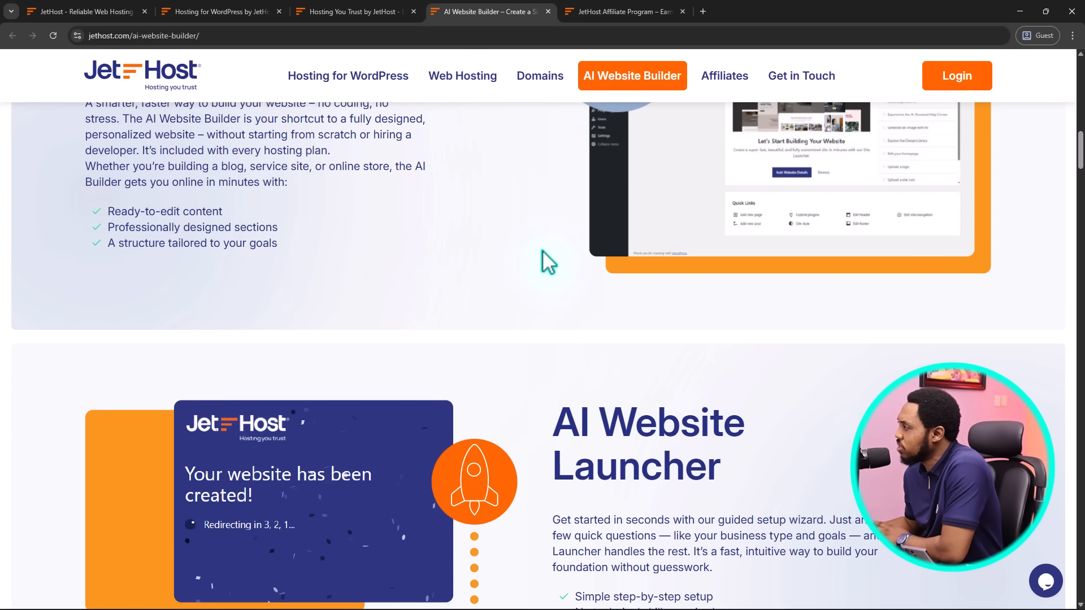
scroll(545, 261, down, 10)
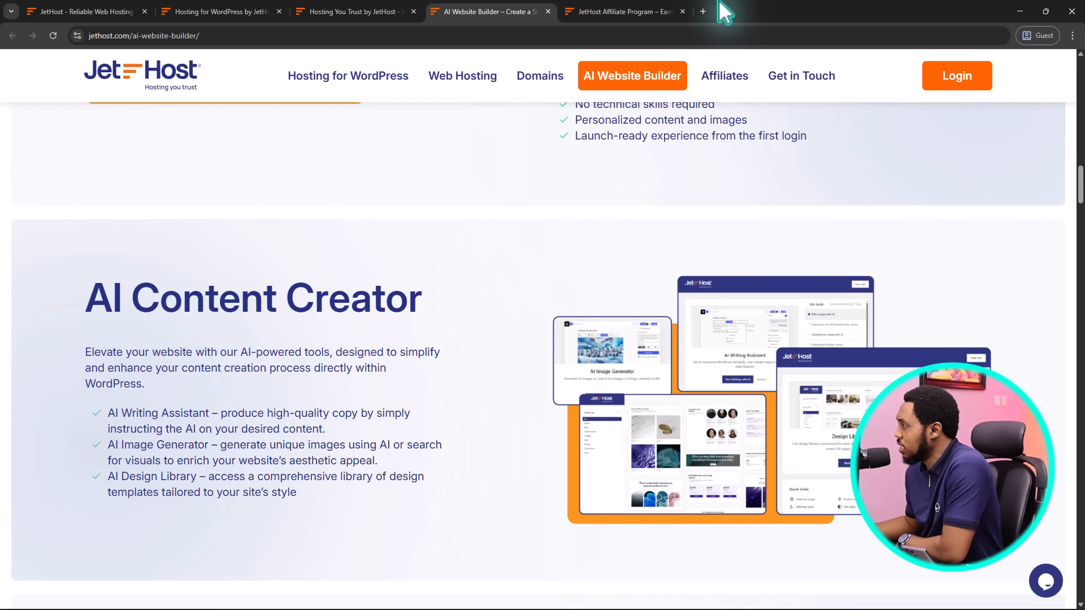
Browse the Affiliate Program tab: up to $150 per sale, $20 bonus and tiered commissions
click(598, 8)
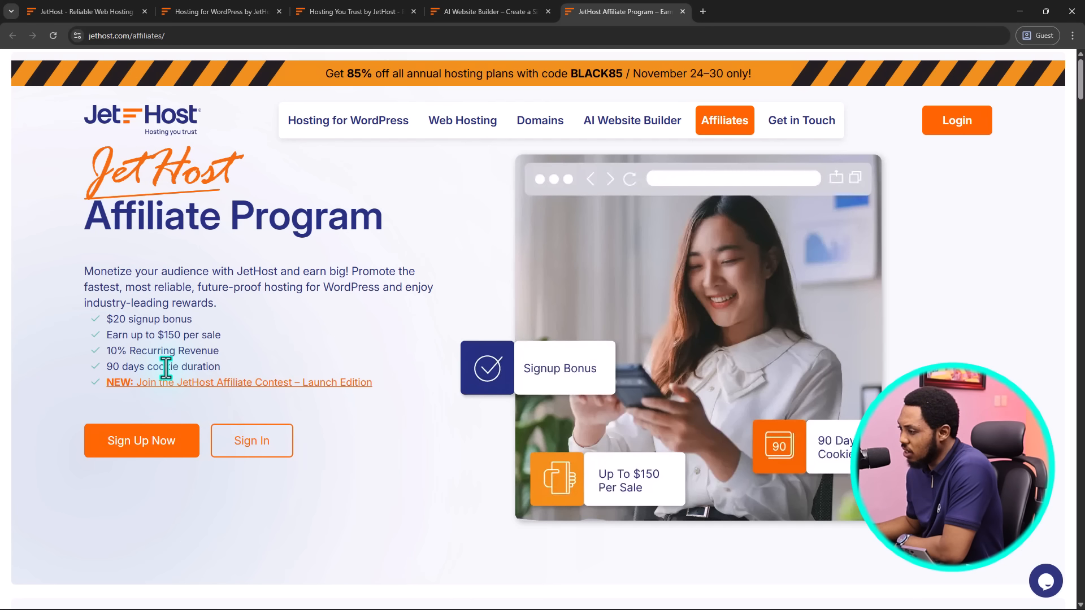
scroll(404, 341, down, 10)
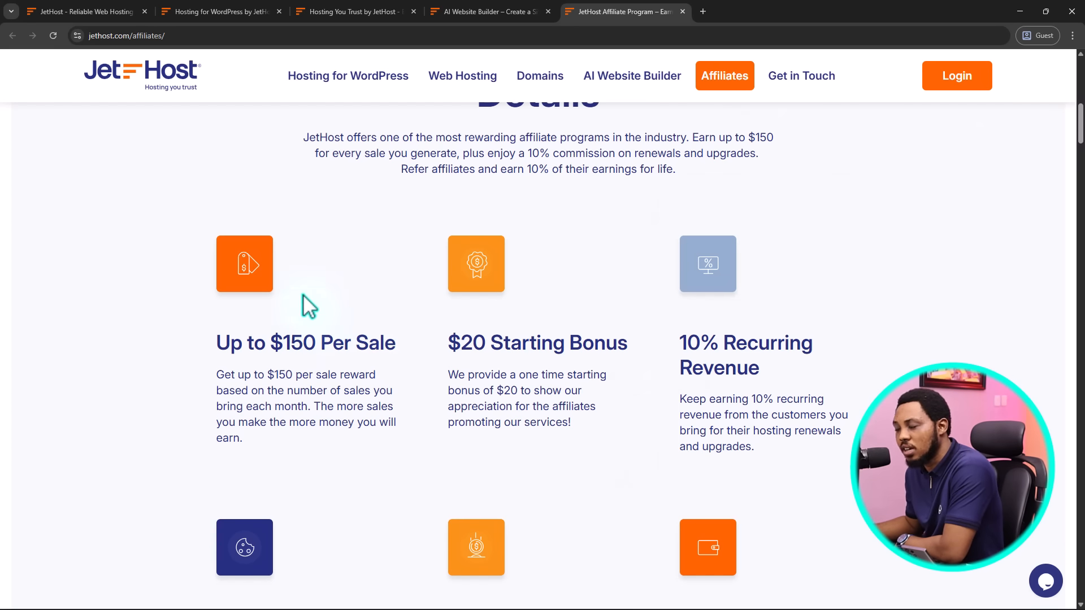
scroll(300, 303, down, 5)
scroll(298, 302, down, 10)
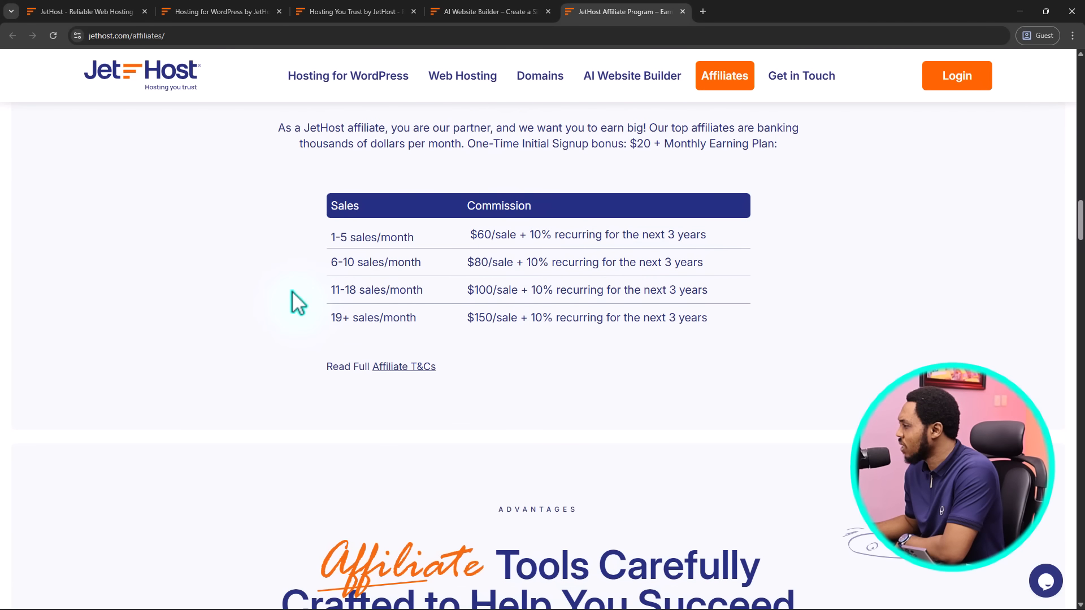
scroll(298, 303, down, 10)
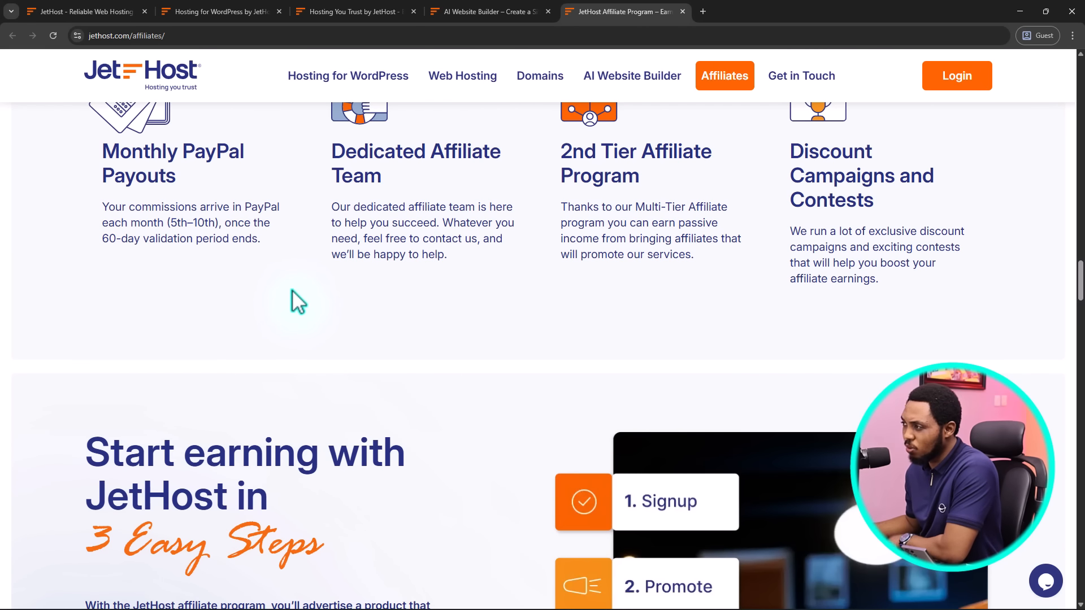
scroll(292, 290, down, 10)
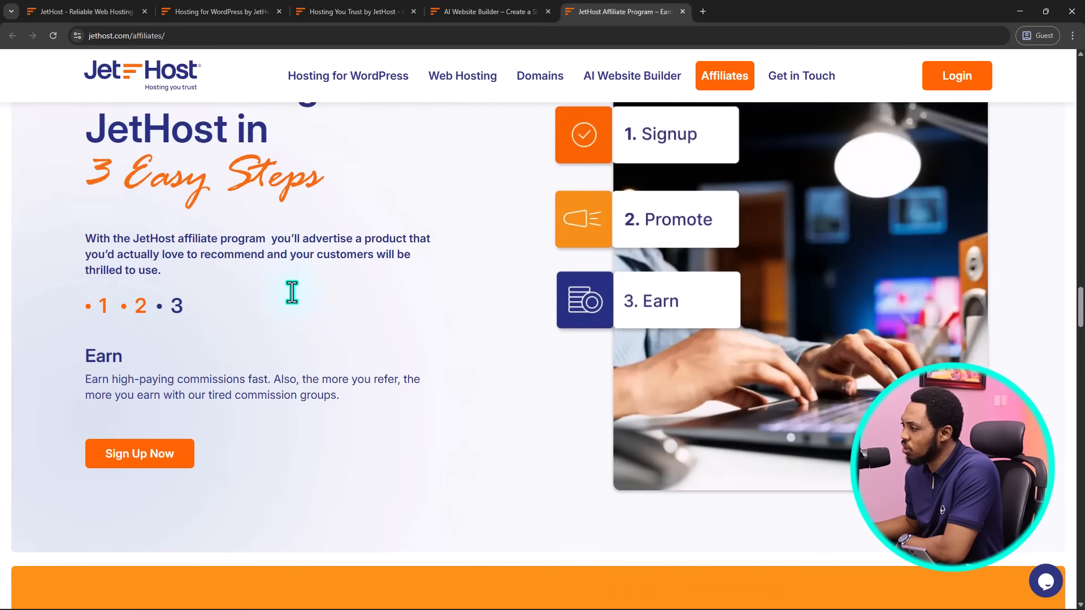
Back on the WordPress hosting tab, choose the WP Start plan to open Choose a Domain
click(194, 7)
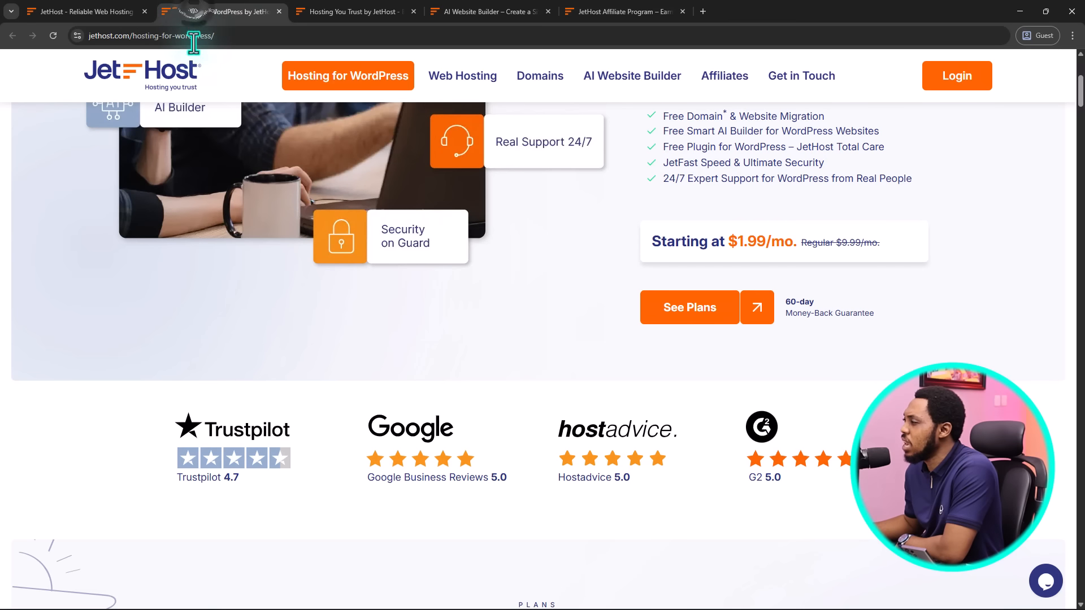
scroll(364, 266, up, 5)
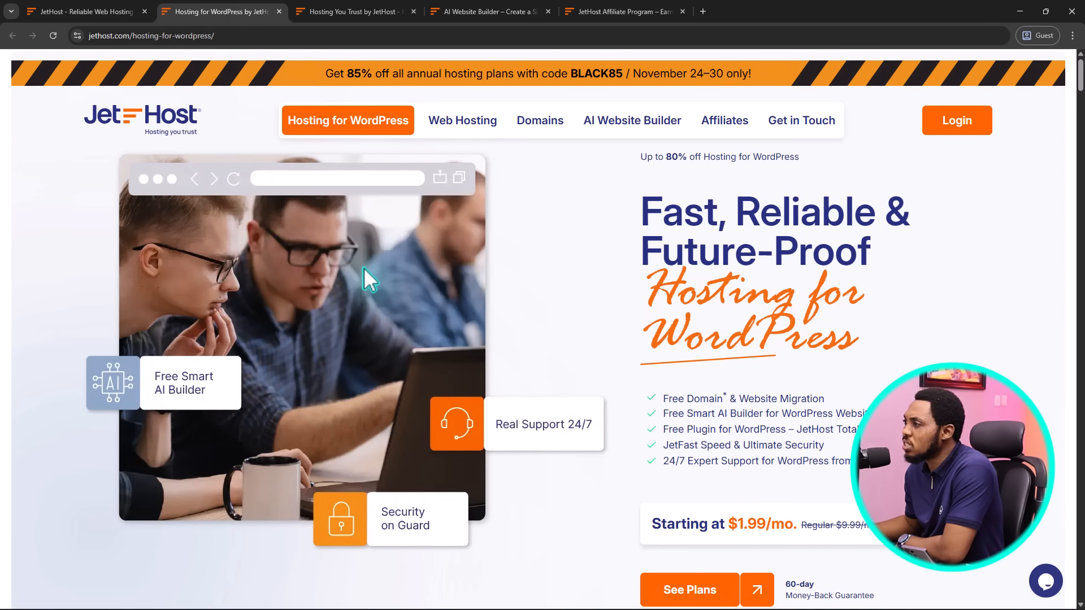
scroll(523, 273, down, 10)
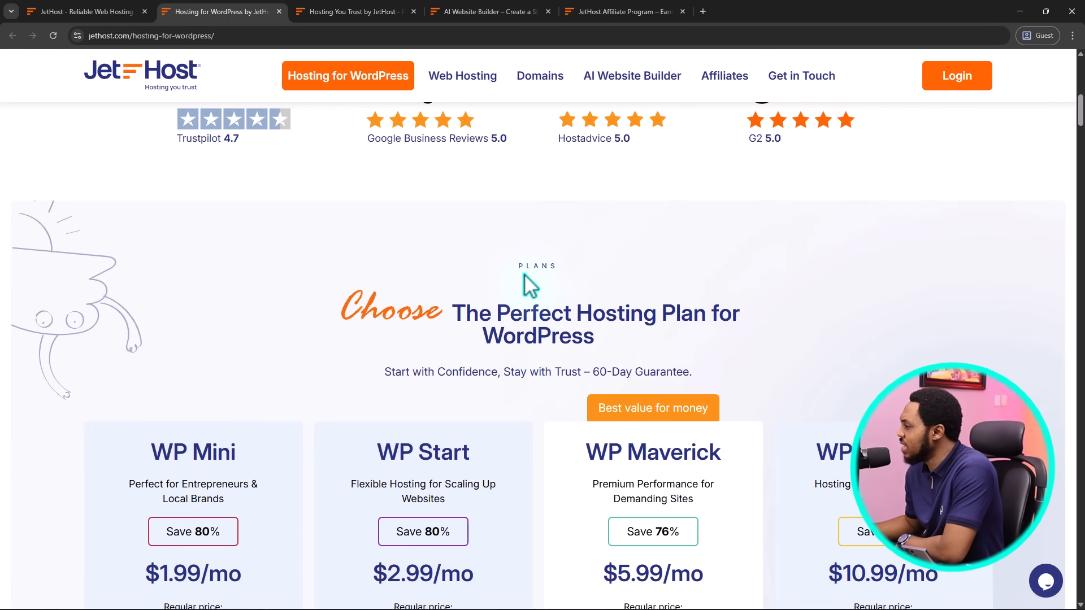
scroll(523, 274, down, 10)
scroll(524, 273, up, 5)
scroll(428, 219, down, 2)
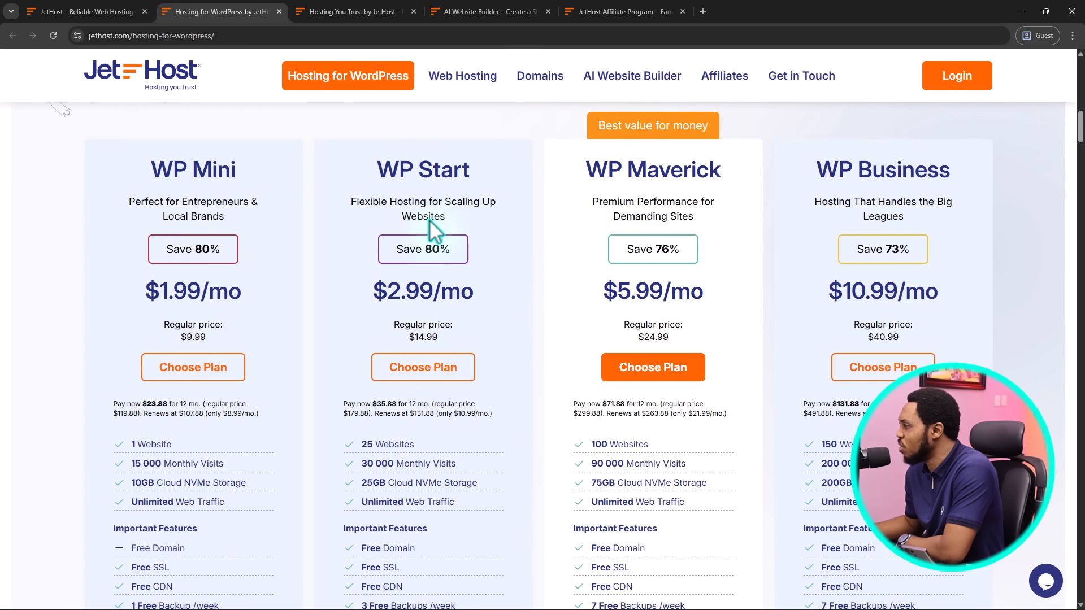
scroll(493, 317, down, 1)
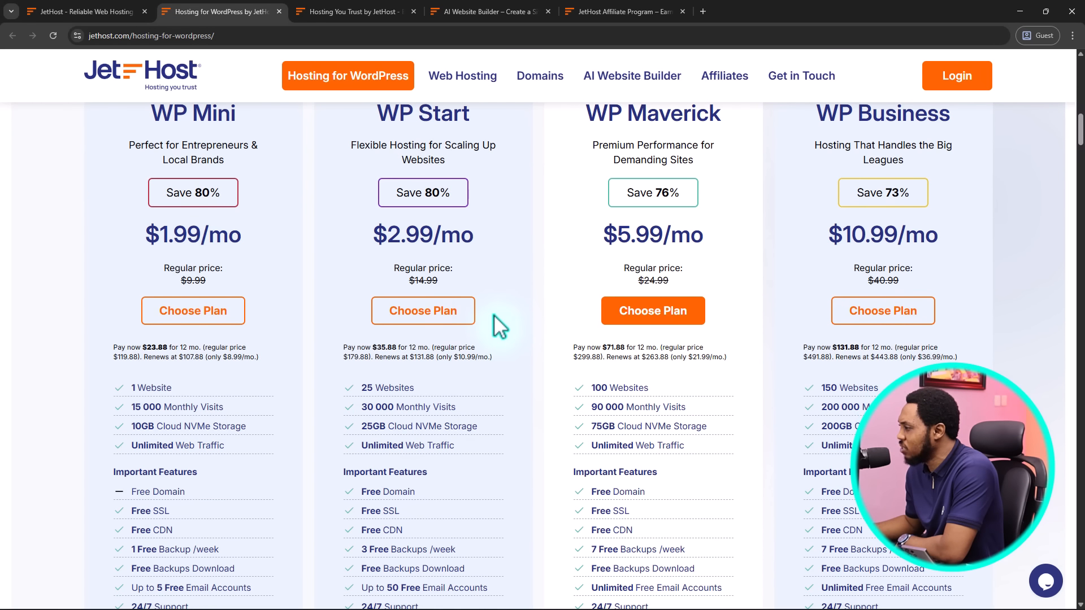
click(406, 311)
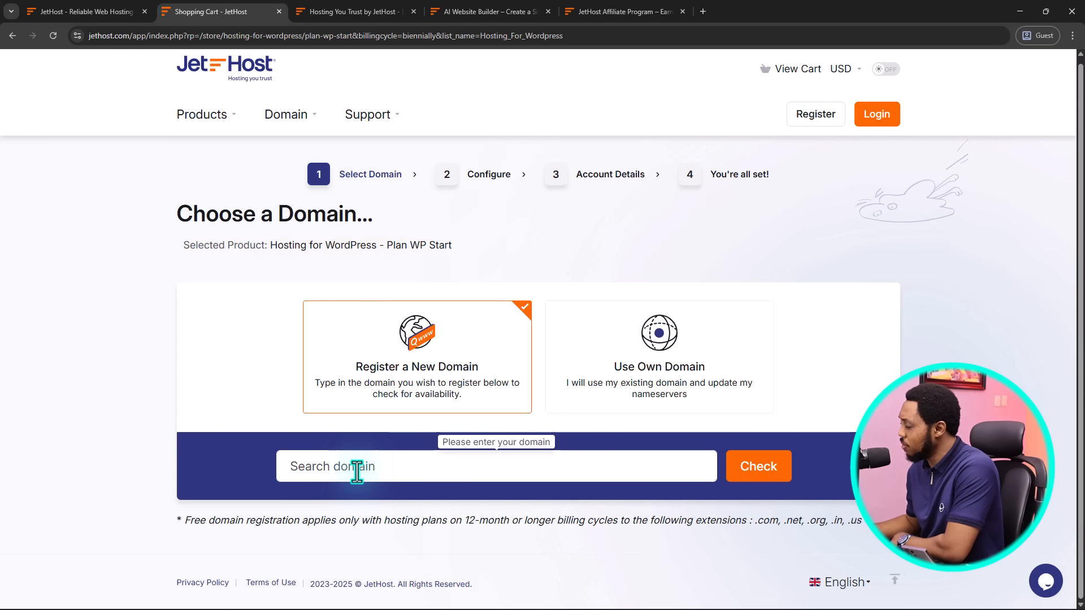
Paste seahawklearn.com into the domain field, confirm it is available, and continue
click(356, 472)
text(seahawklearn.com)
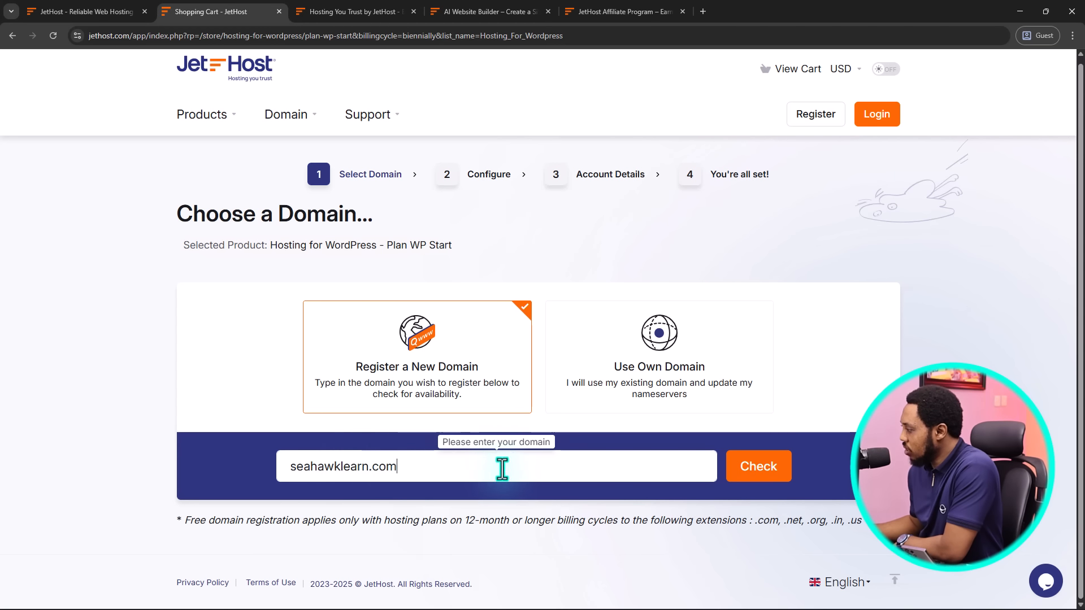
click(760, 468)
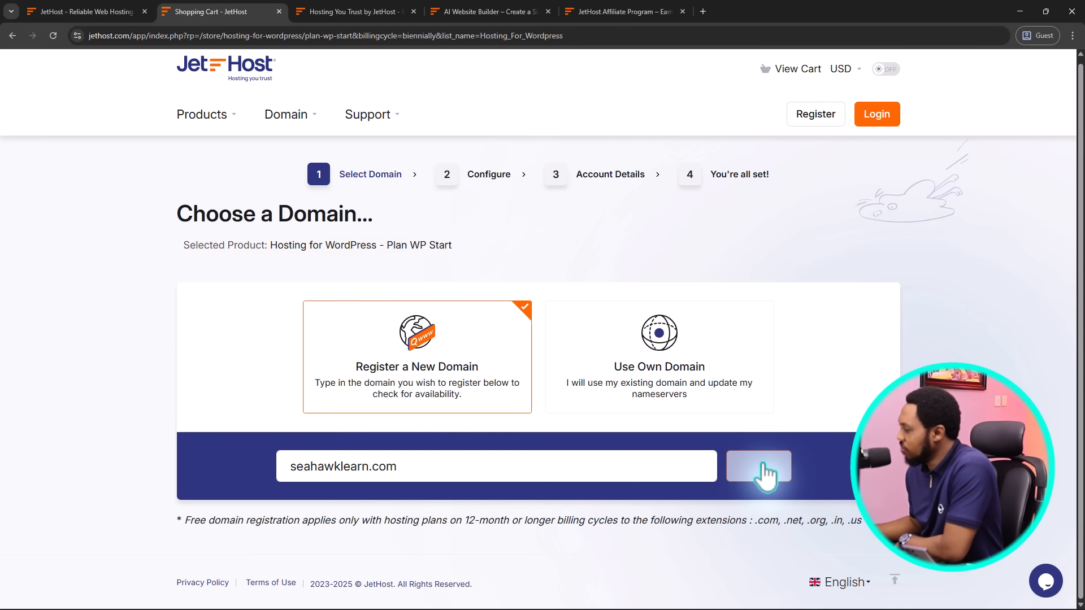
scroll(809, 420, down, 4)
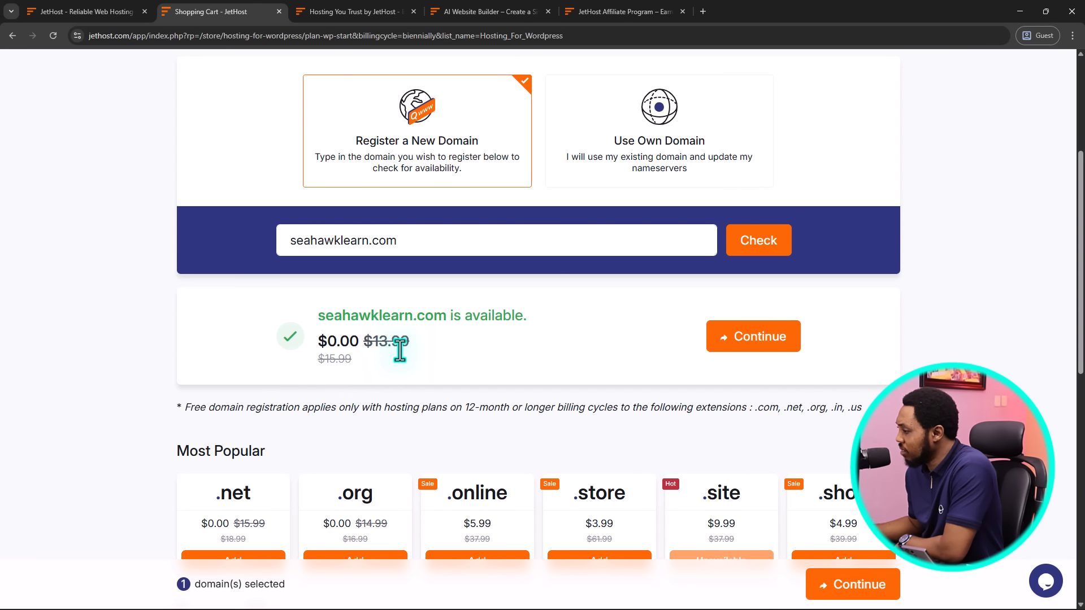
click(743, 346)
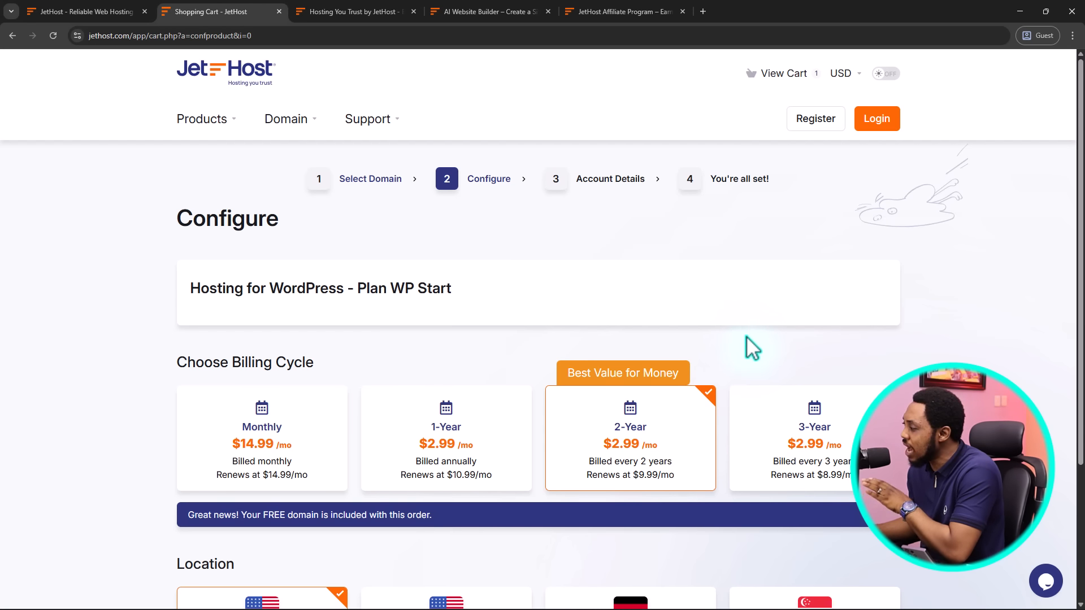
Pick the 1-Year billing cycle, keep USA-EAST as the location, and continue
scroll(745, 336, down, 2)
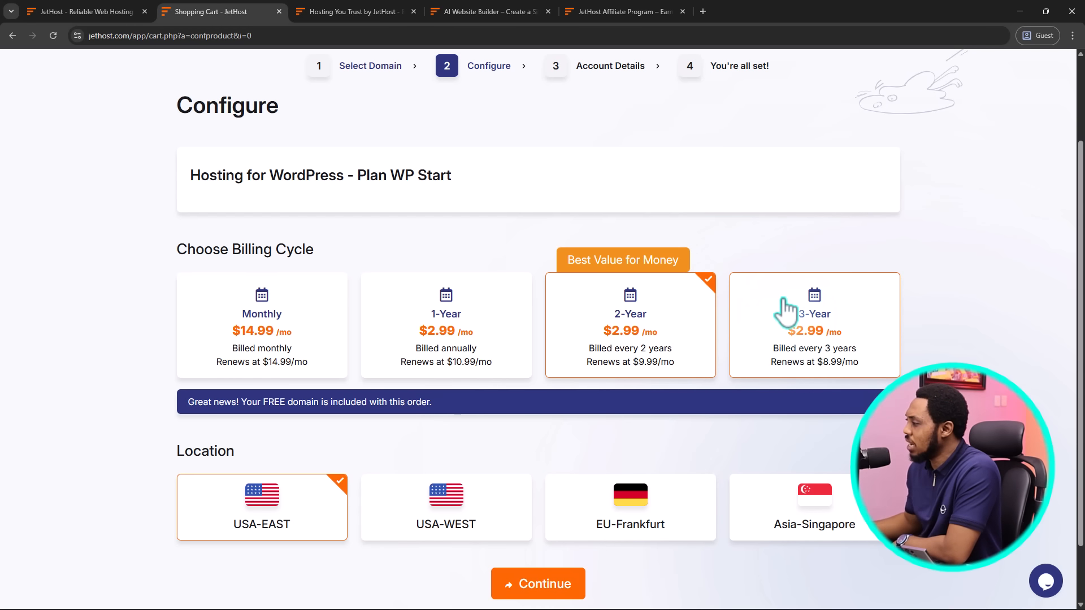
click(450, 334)
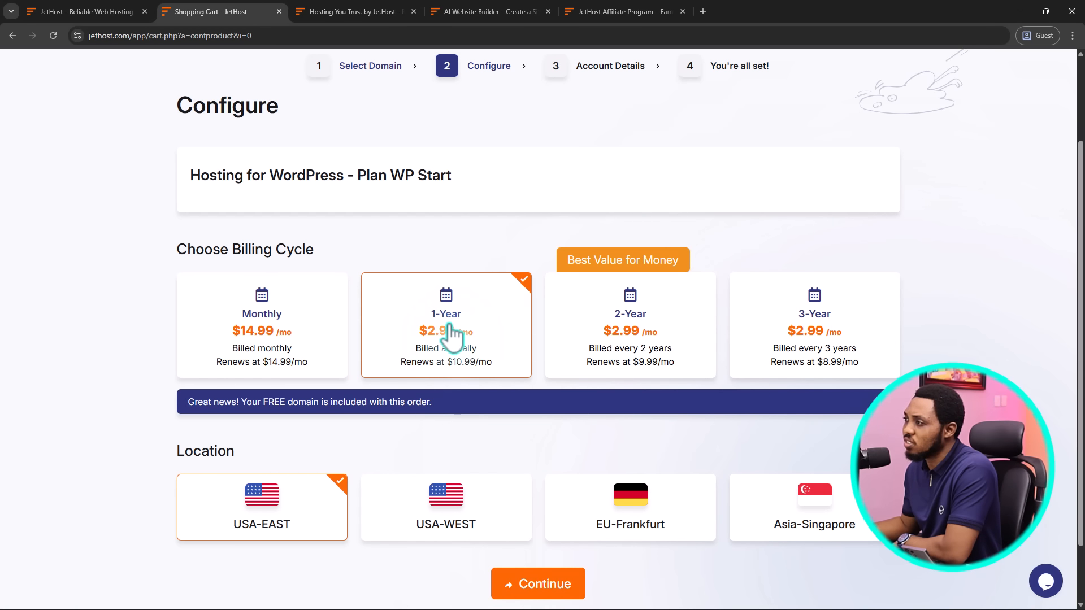
scroll(450, 334, down, 2)
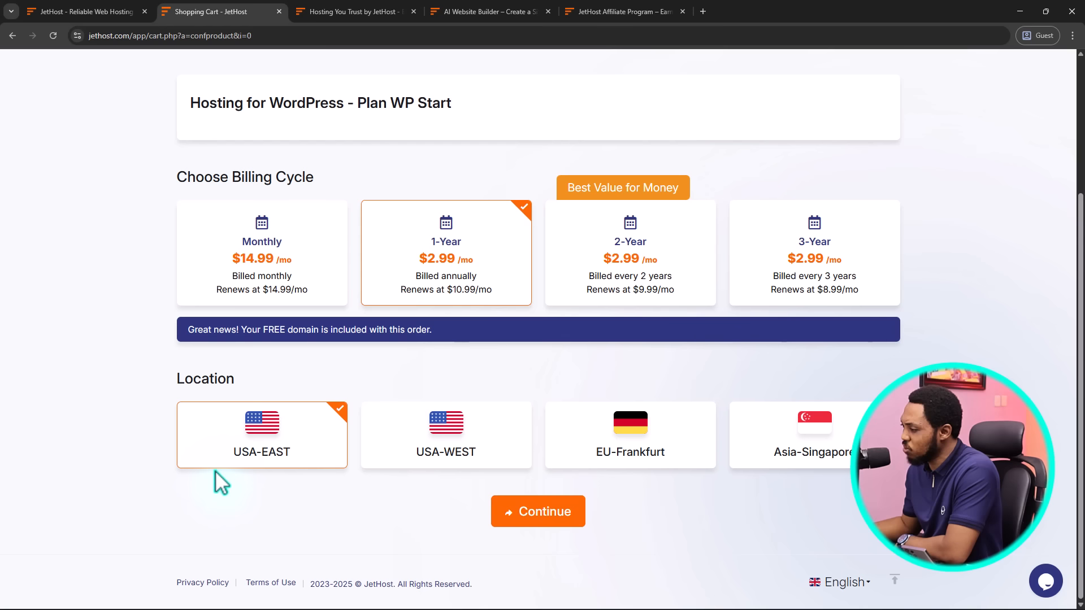
click(562, 511)
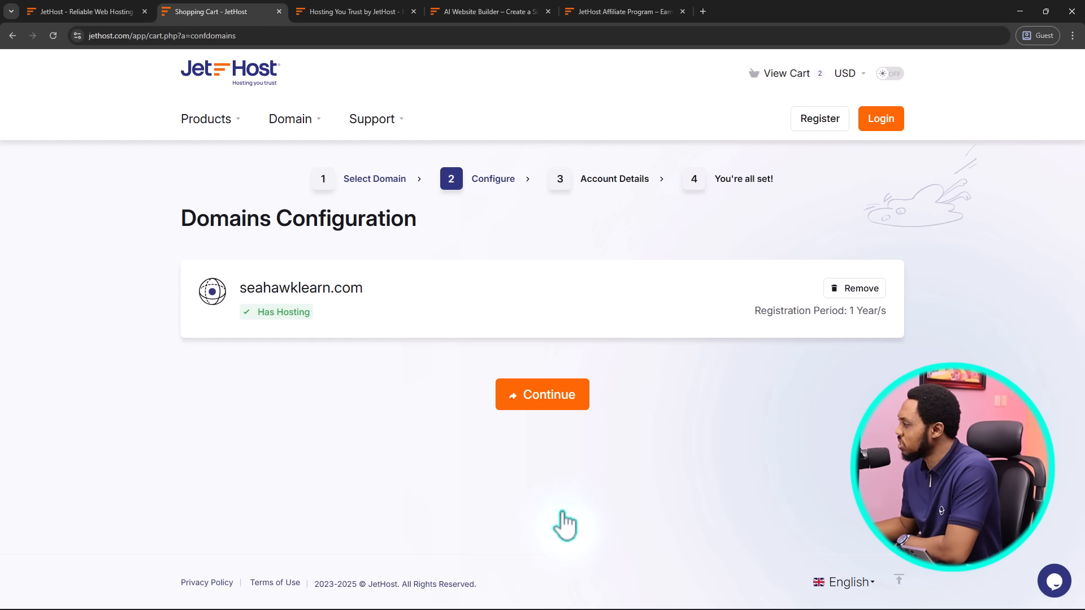
Continue past domain configuration and review the $35.88 order summary at checkout
click(541, 399)
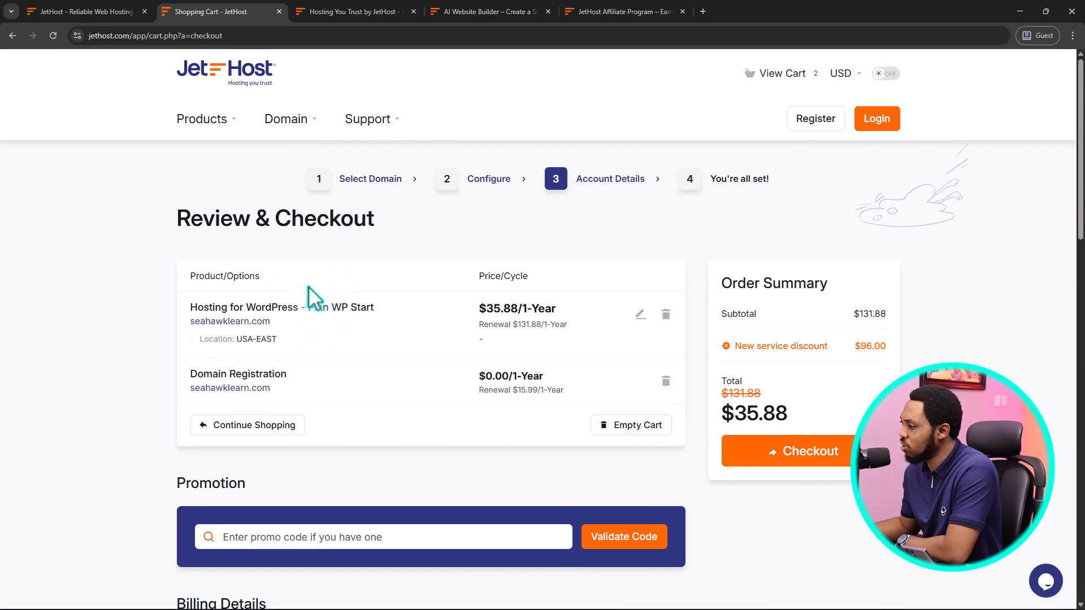
scroll(310, 289, down, 1)
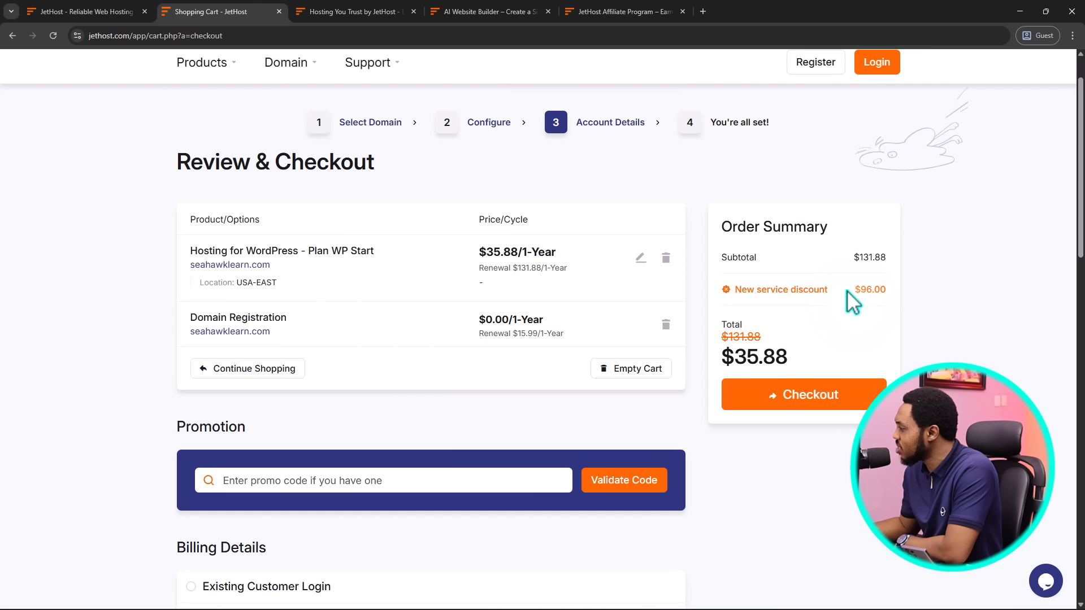
scroll(785, 293, down, 1)
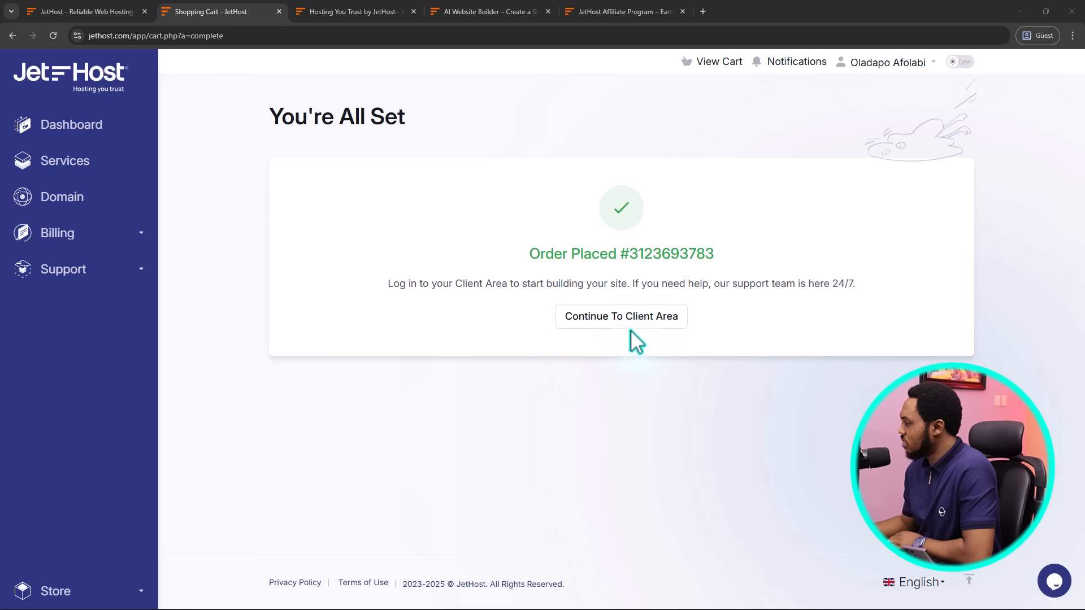
Go to the client area and open the Manage dropdown for the active WP Start hosting
click(613, 321)
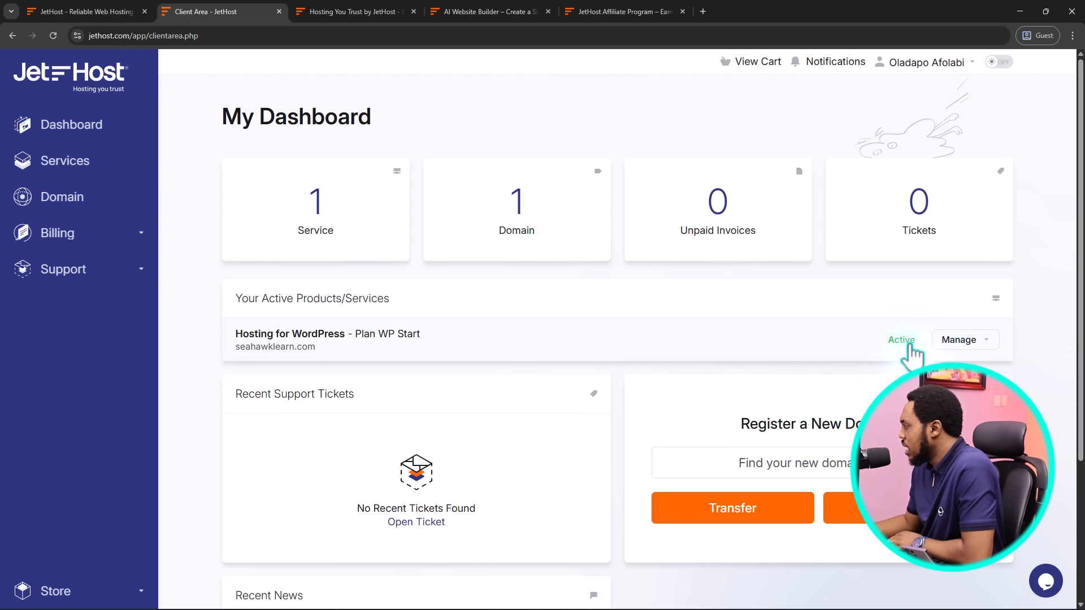
click(976, 345)
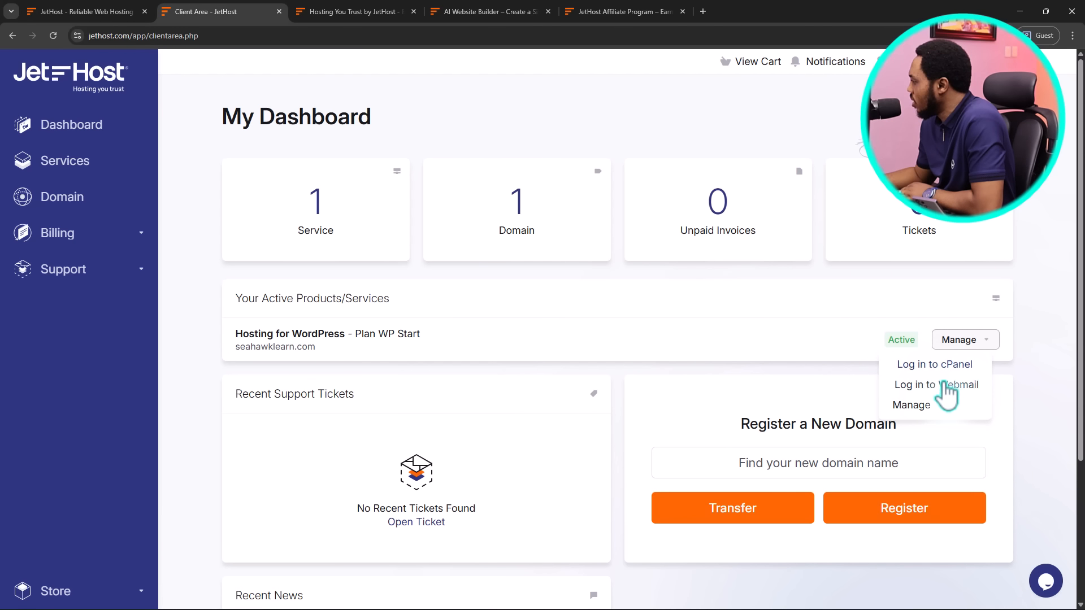
Open the WP Start hosting's product details and launch File Manager in a new tab
click(911, 407)
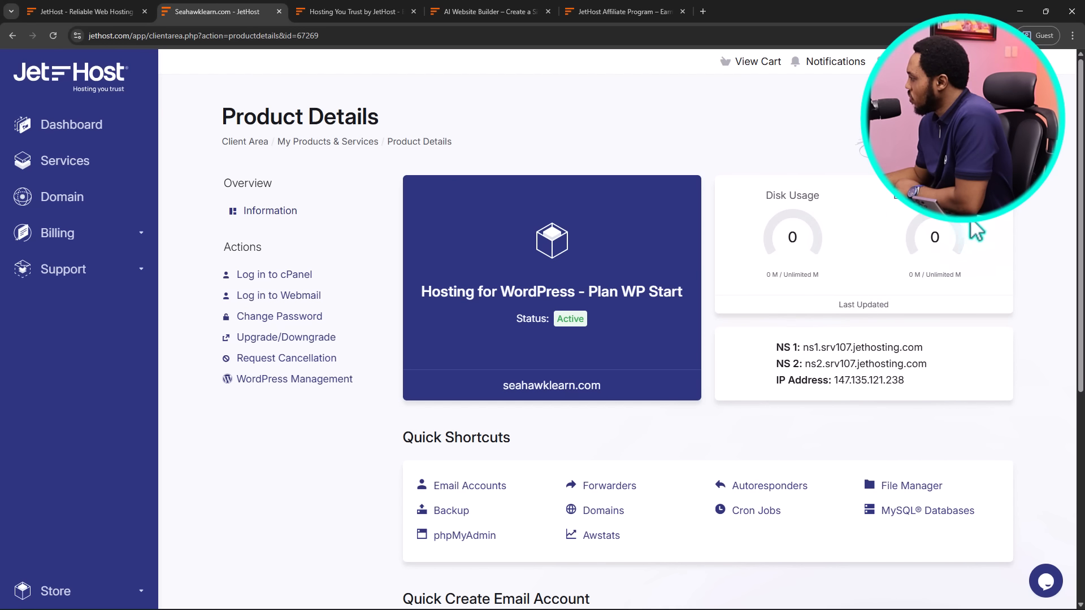
scroll(969, 243, down, 1)
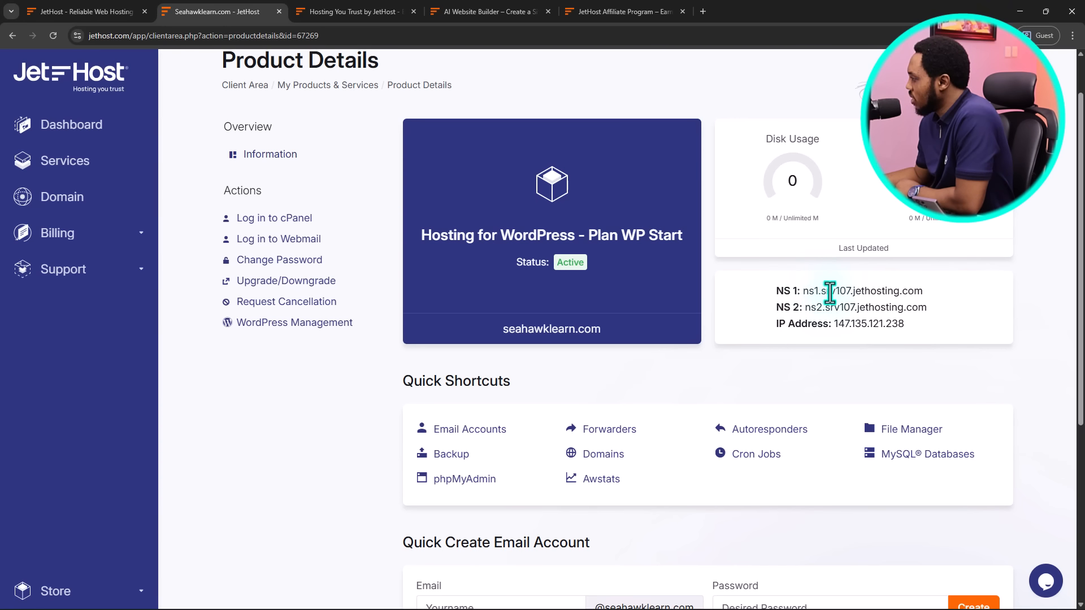
scroll(858, 286, down, 1)
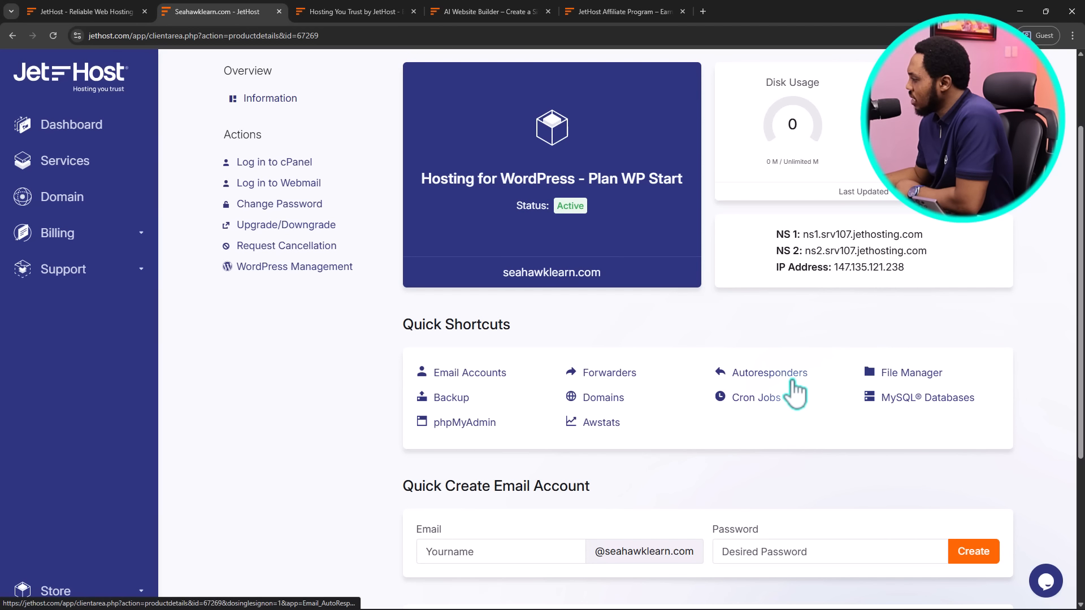
click(908, 374)
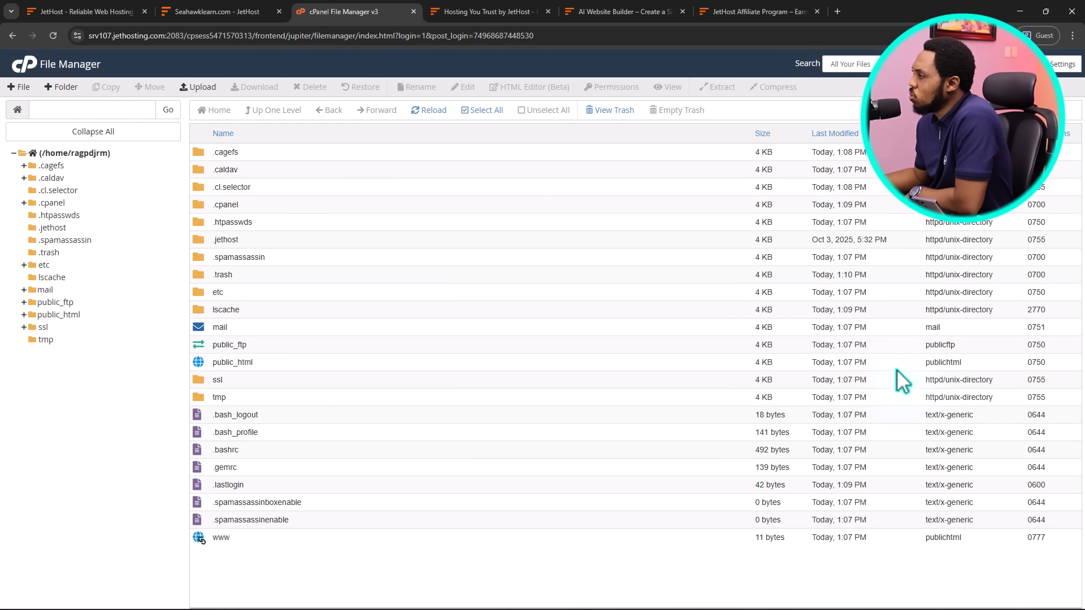
Open cPanel Domains in a new tab and close the Hosting You Trust, AI Website Builder and Affiliate tabs
click(194, 9)
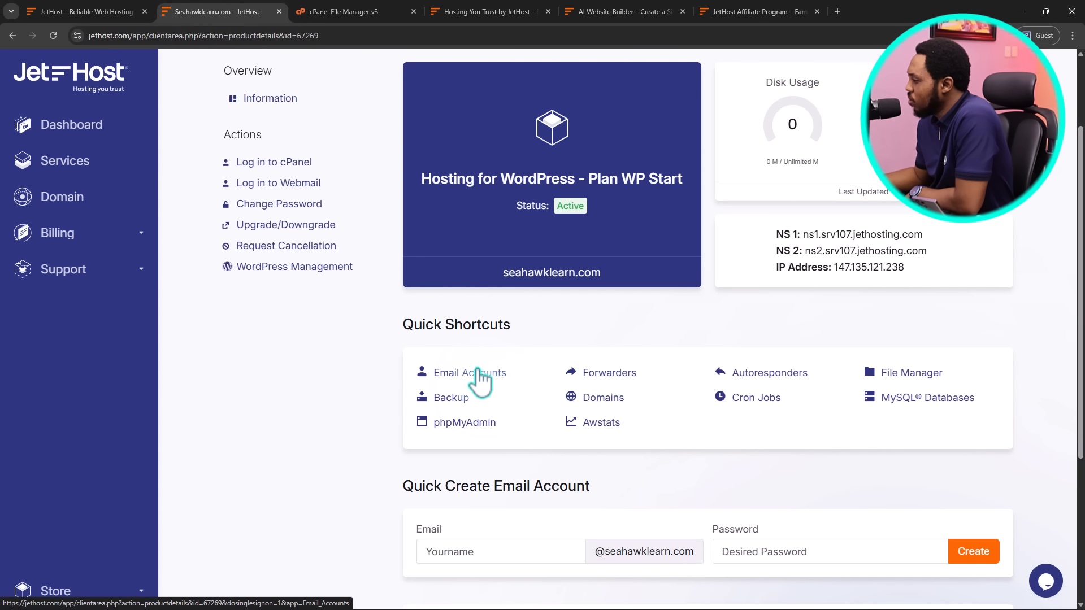
click(602, 397)
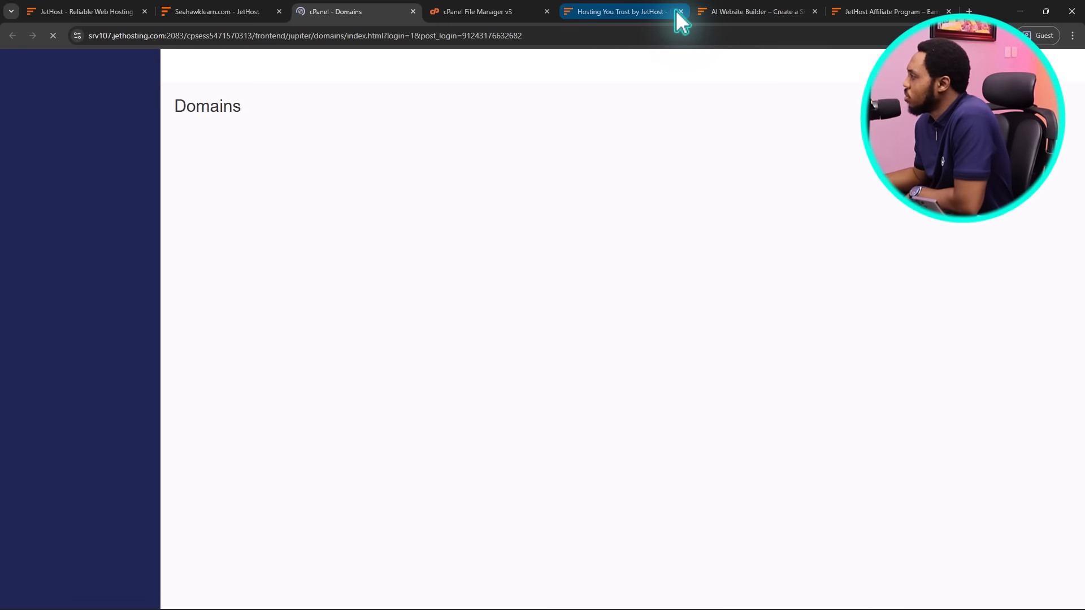
click(678, 11)
click(681, 11)
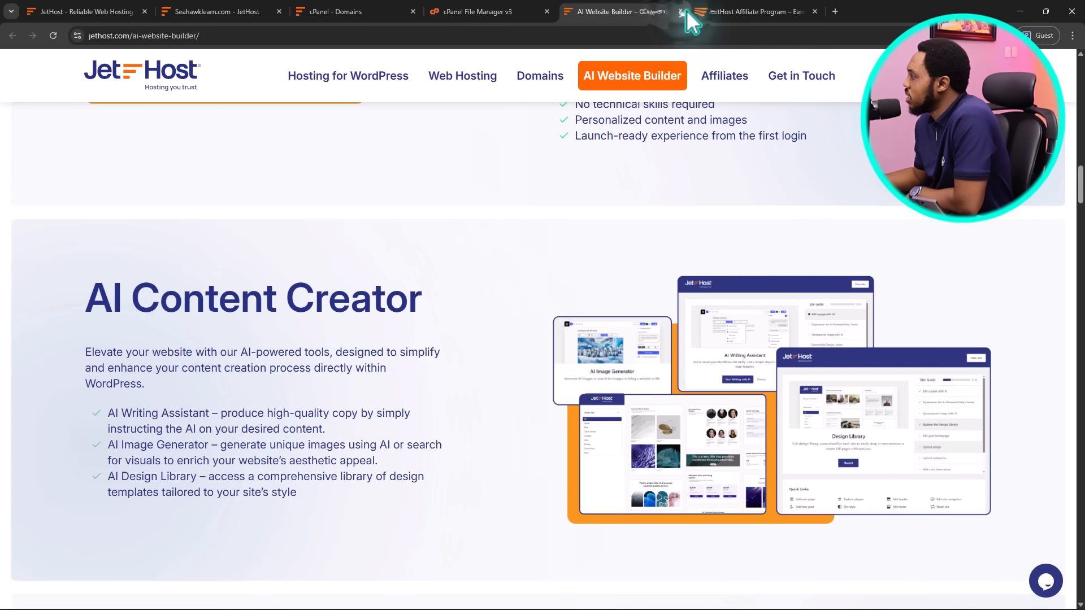
click(681, 11)
click(682, 12)
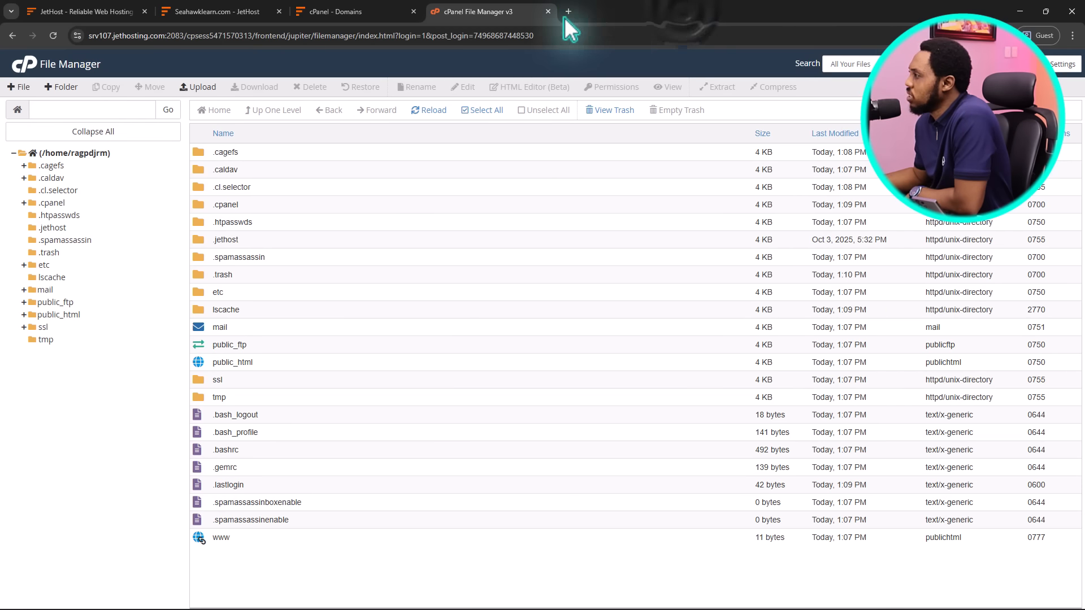
Close File Manager, open seahawklearn.com and check its security certificate, then return to cPanel Domains
click(547, 11)
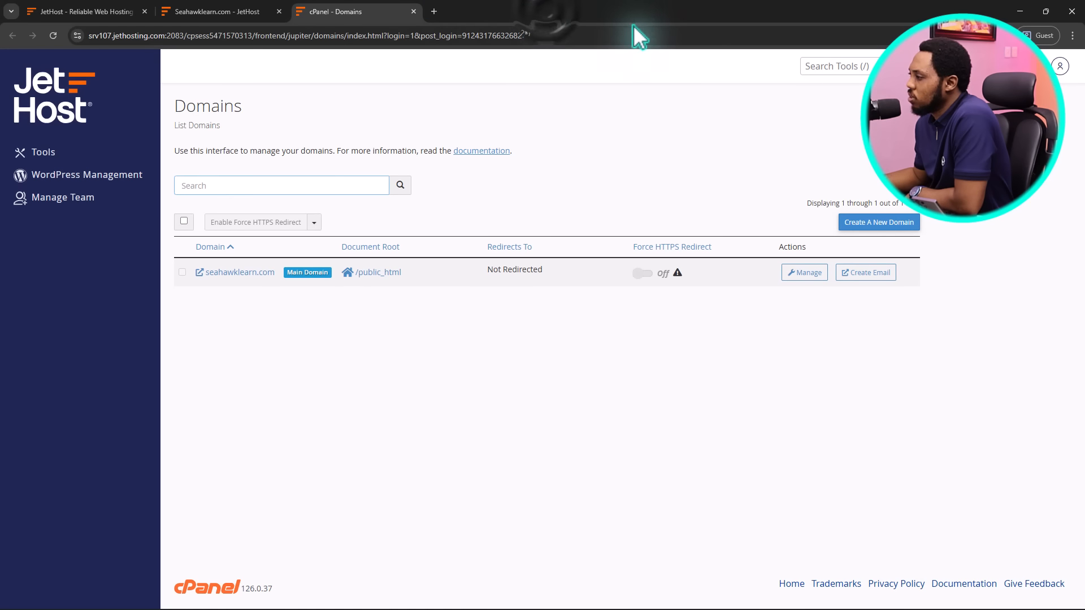
click(233, 272)
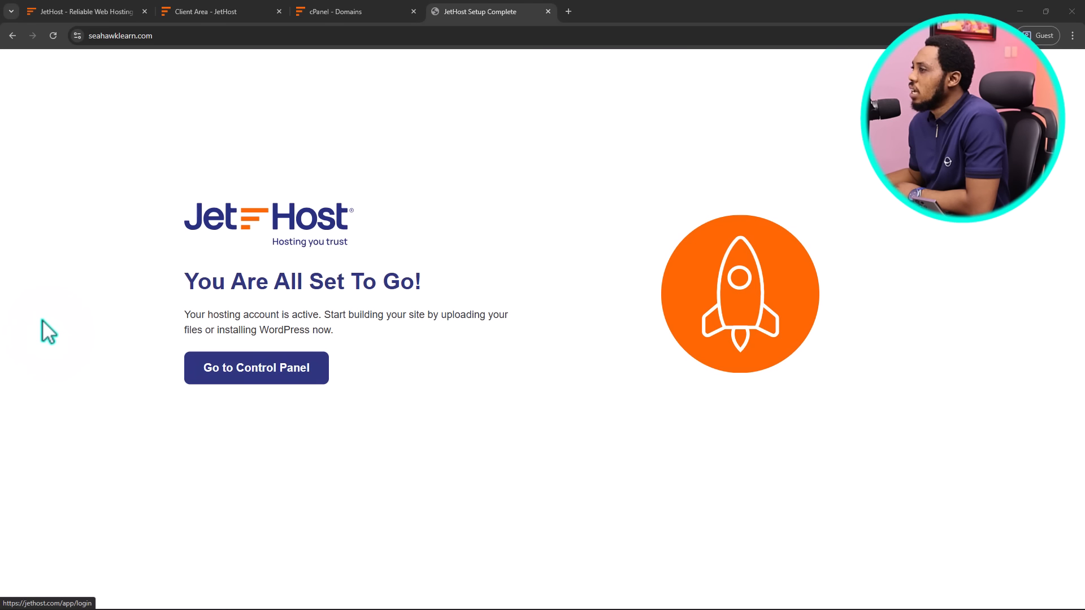
click(78, 36)
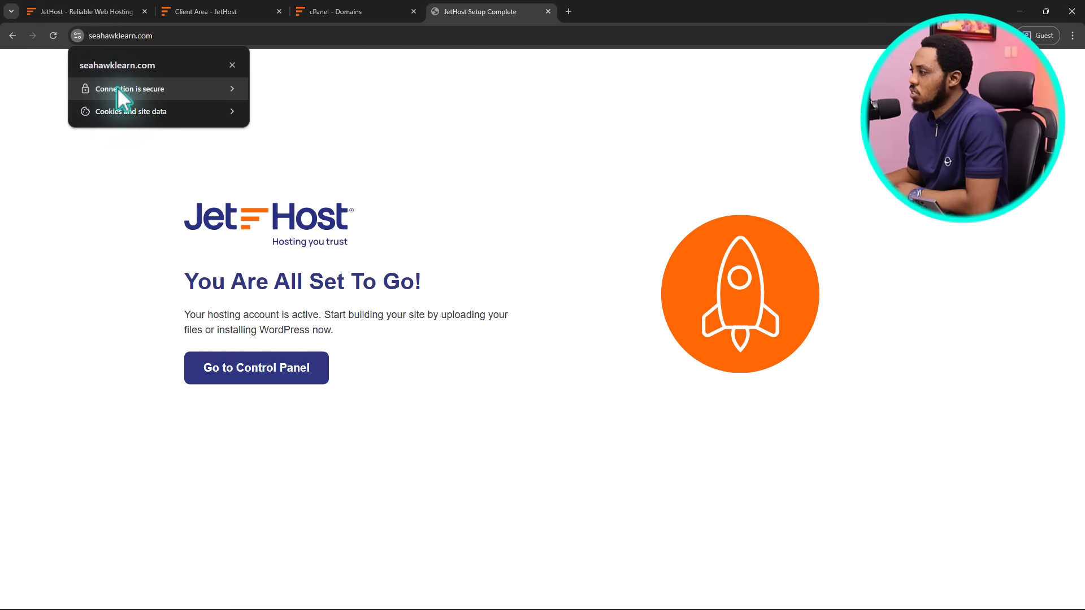
click(229, 86)
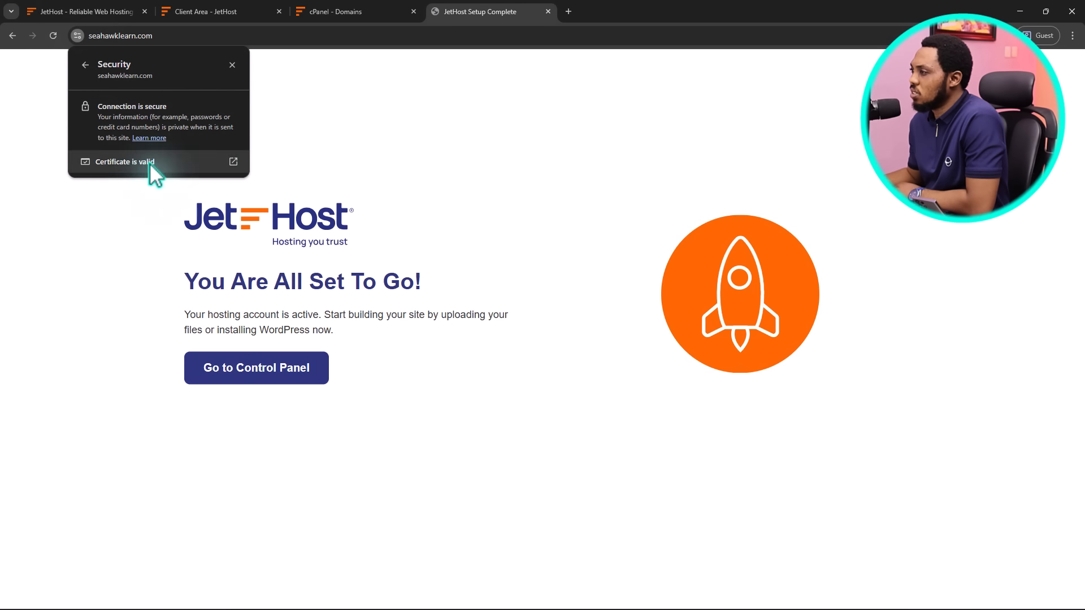
click(486, 120)
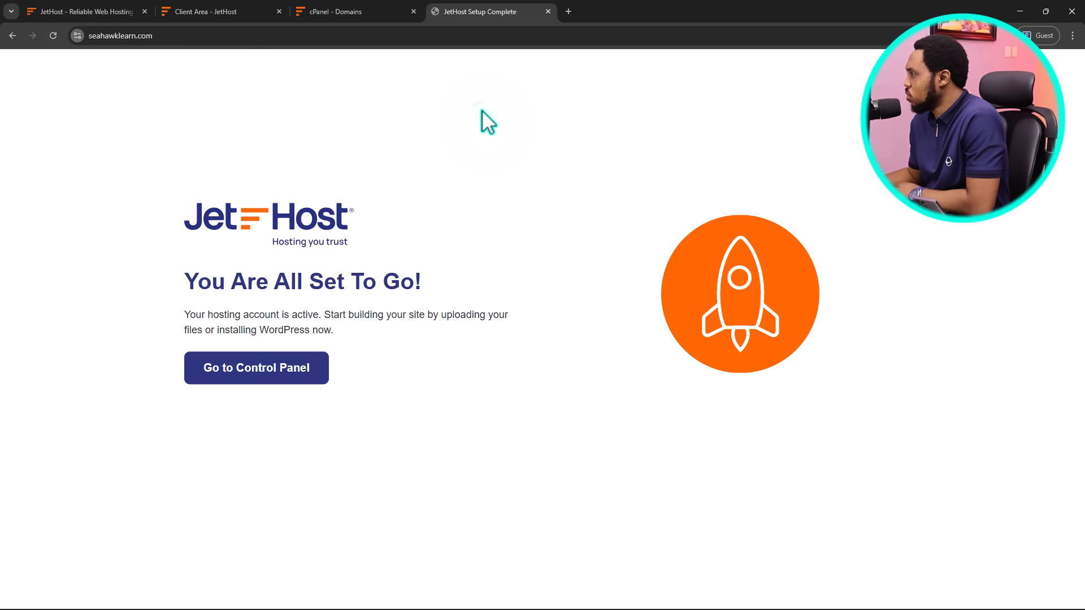
click(346, 13)
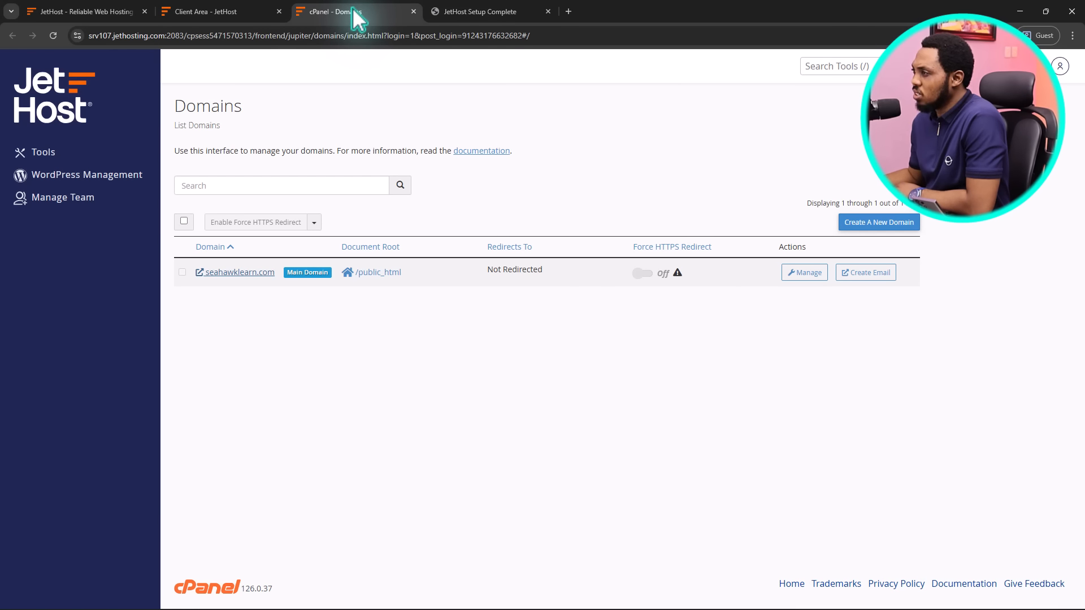
Start a new WordPress installation, cancel it, and go to My Products & Services instead
click(413, 11)
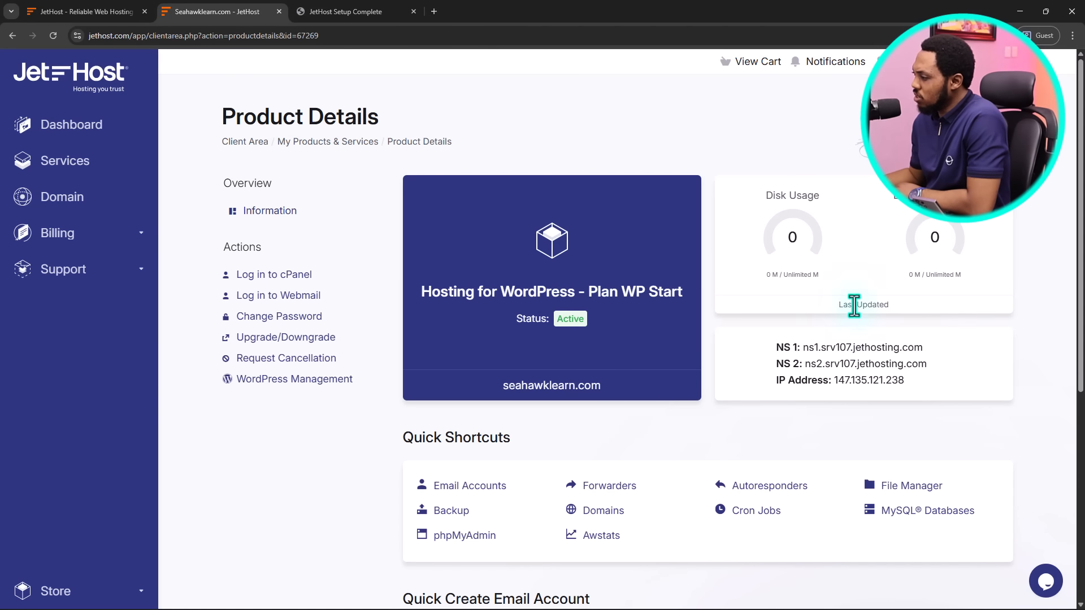
click(293, 383)
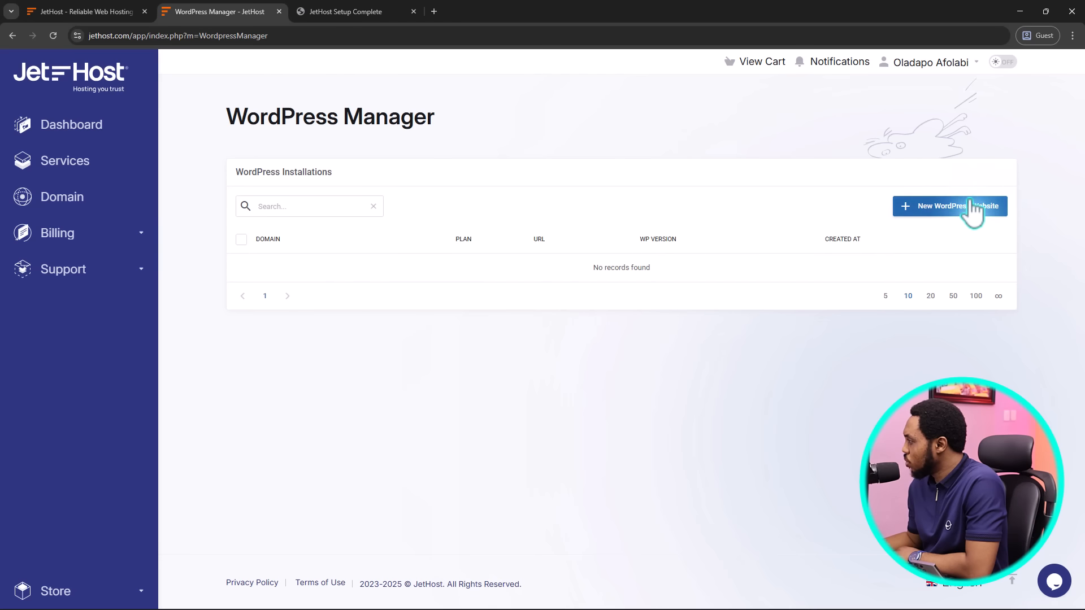
click(946, 211)
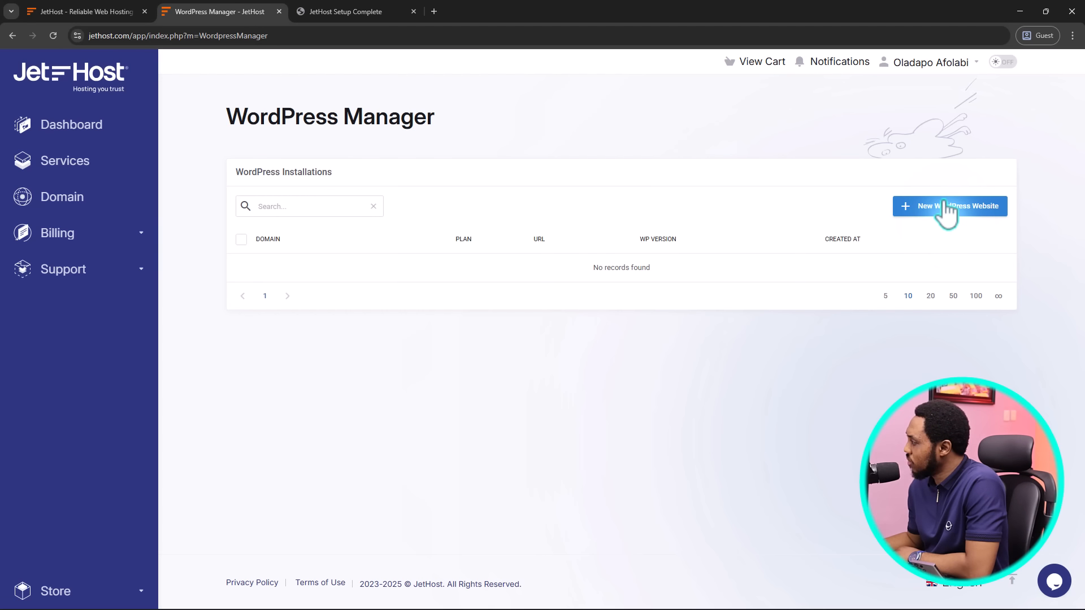
click(946, 209)
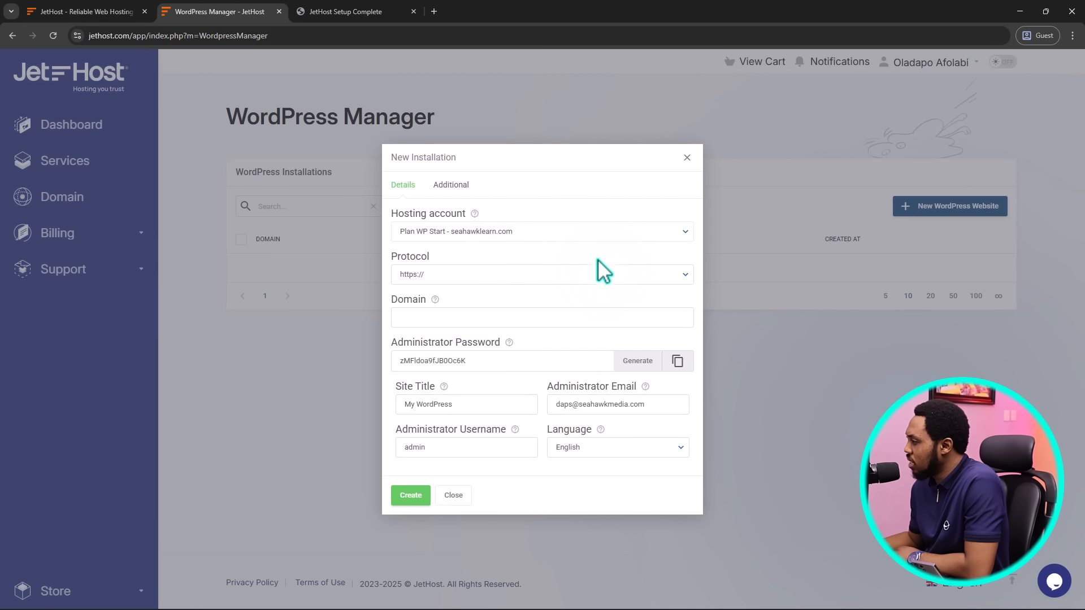
click(457, 313)
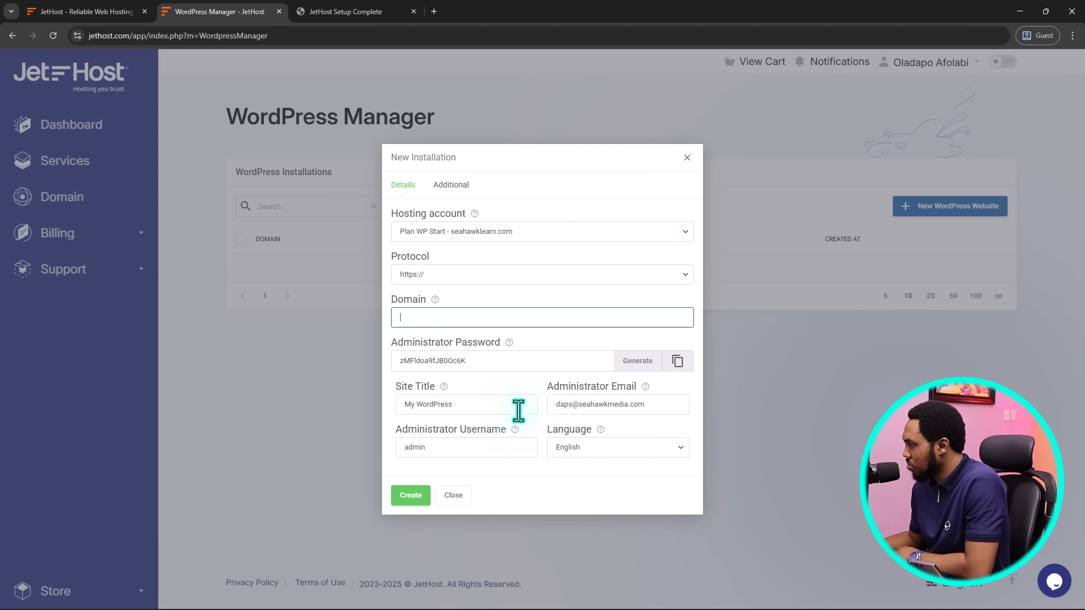
click(687, 157)
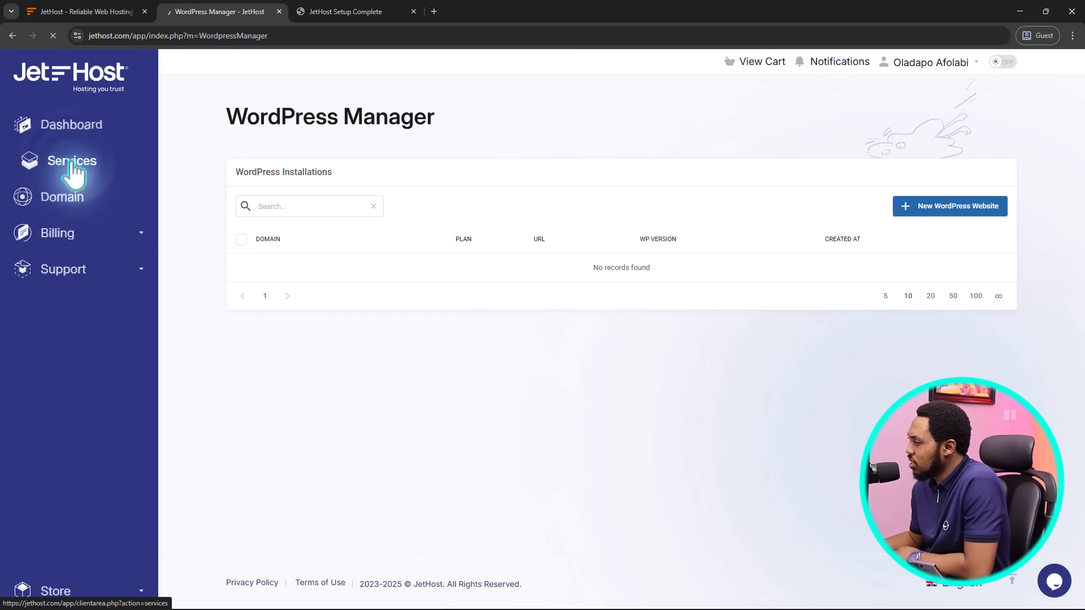
click(72, 164)
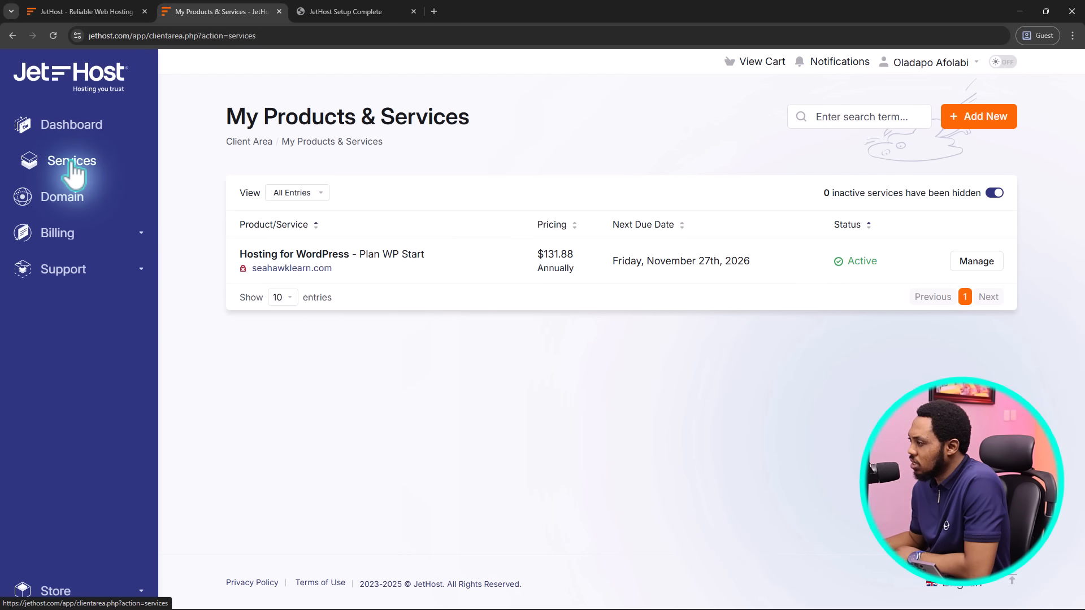
Create the email account 'info' with a password via Quick Create on the Hosting for WordPress plan
click(328, 257)
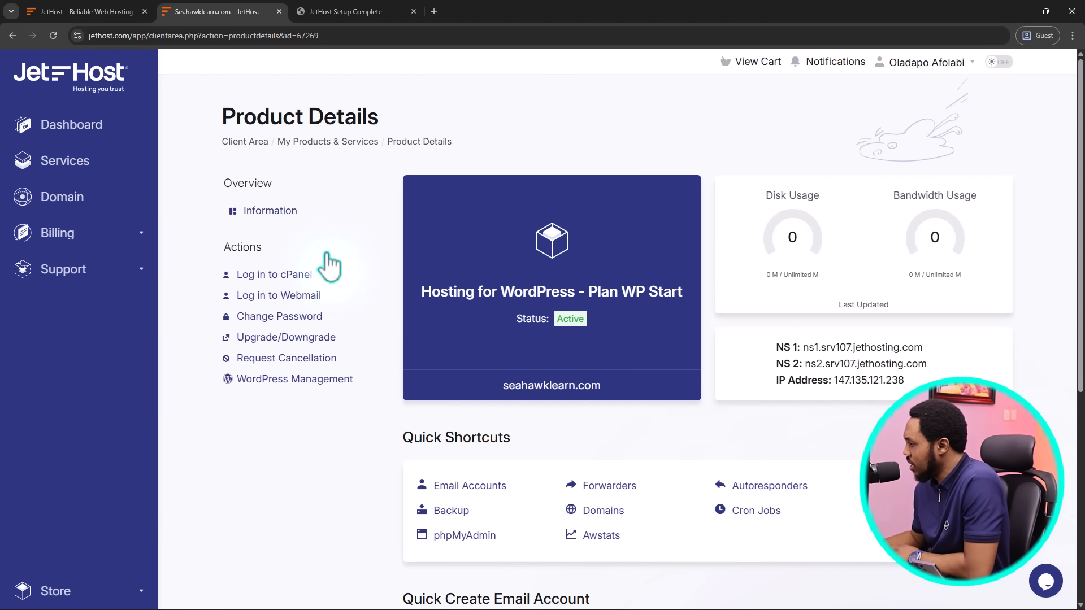
scroll(330, 262, down, 1)
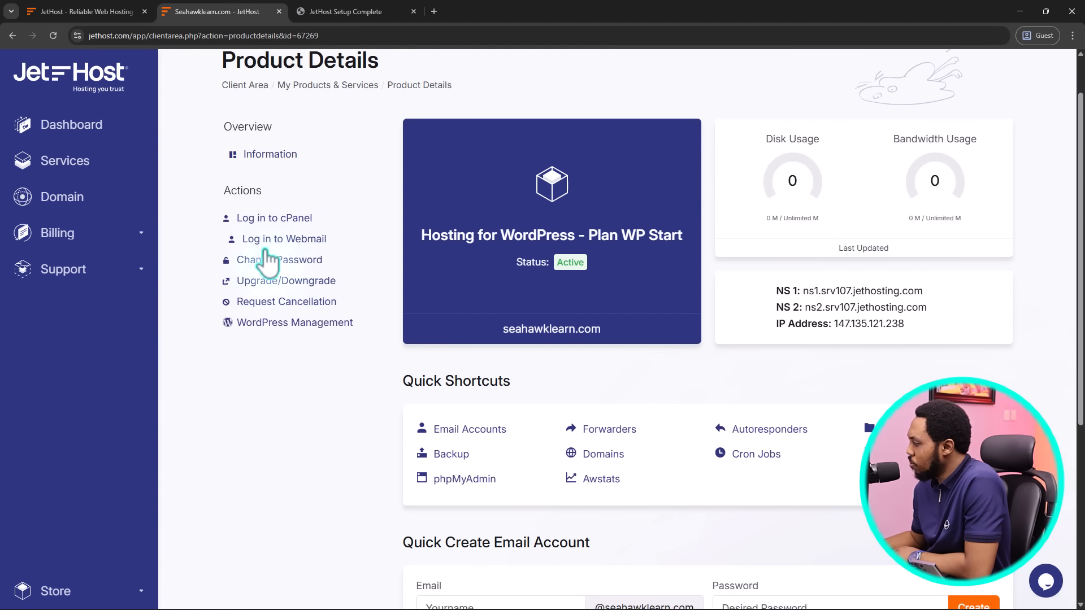
scroll(377, 274, down, 4)
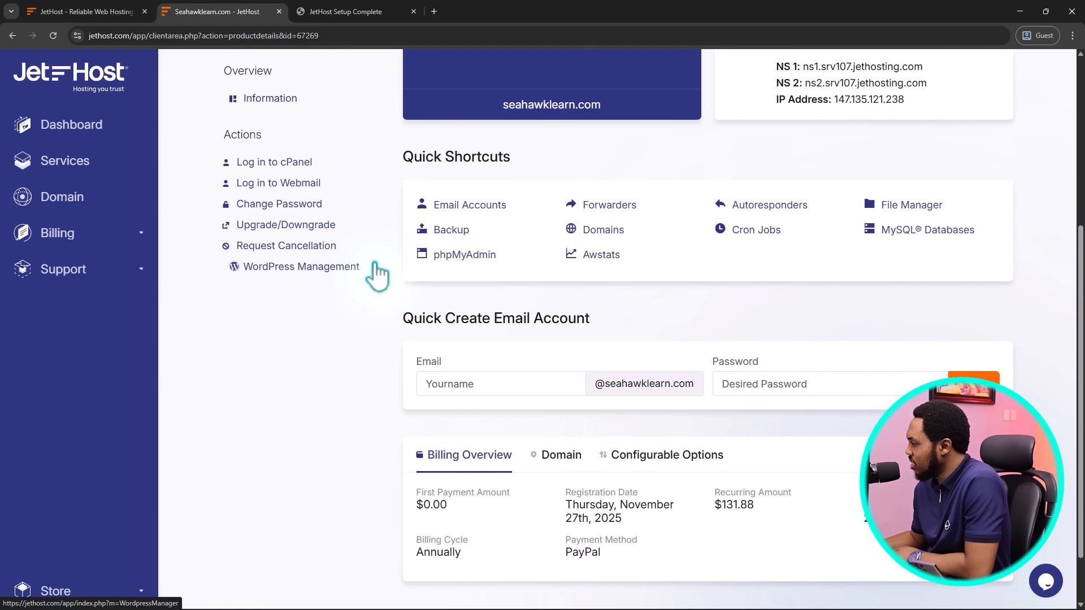
click(455, 384)
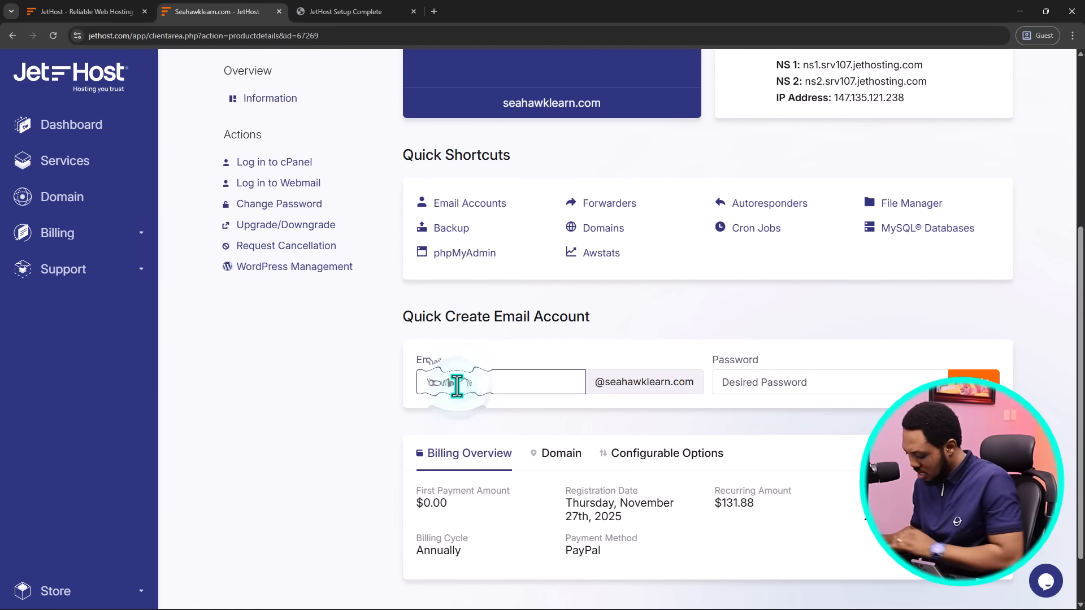
text(info)
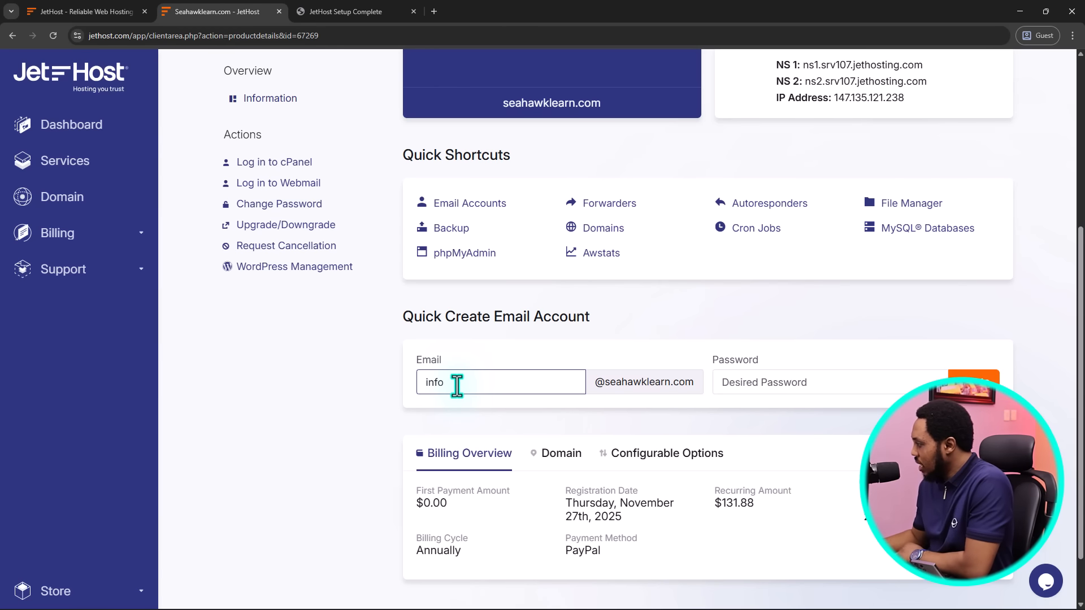
click(732, 384)
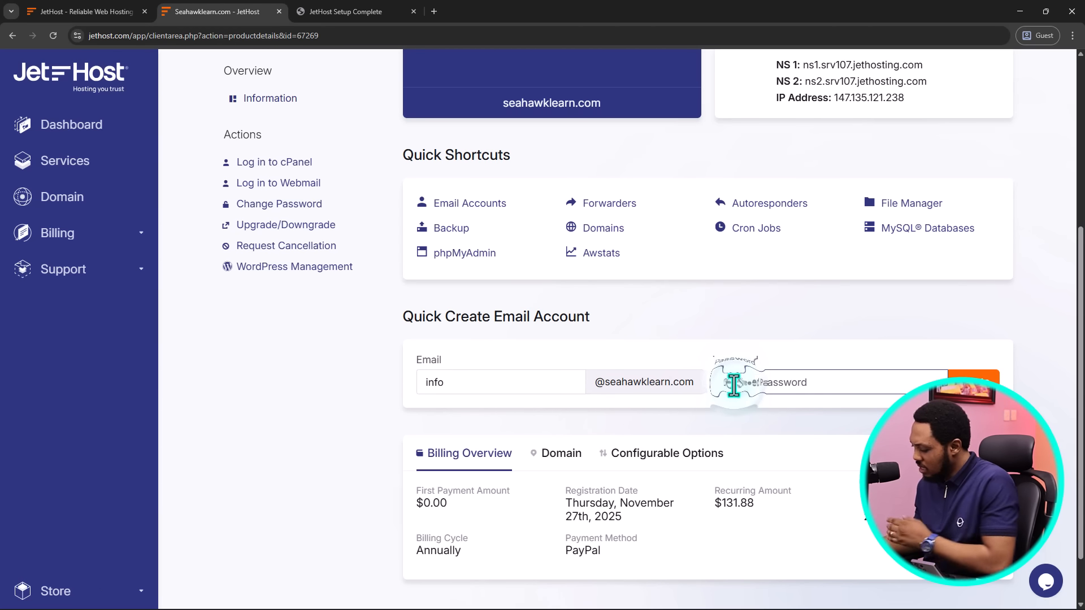
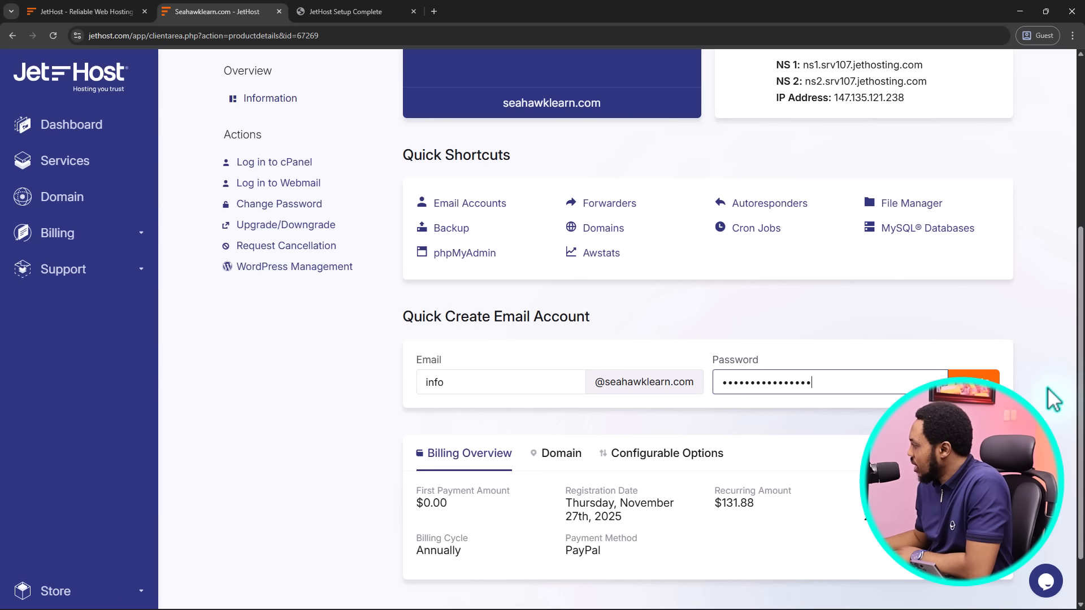
click(978, 377)
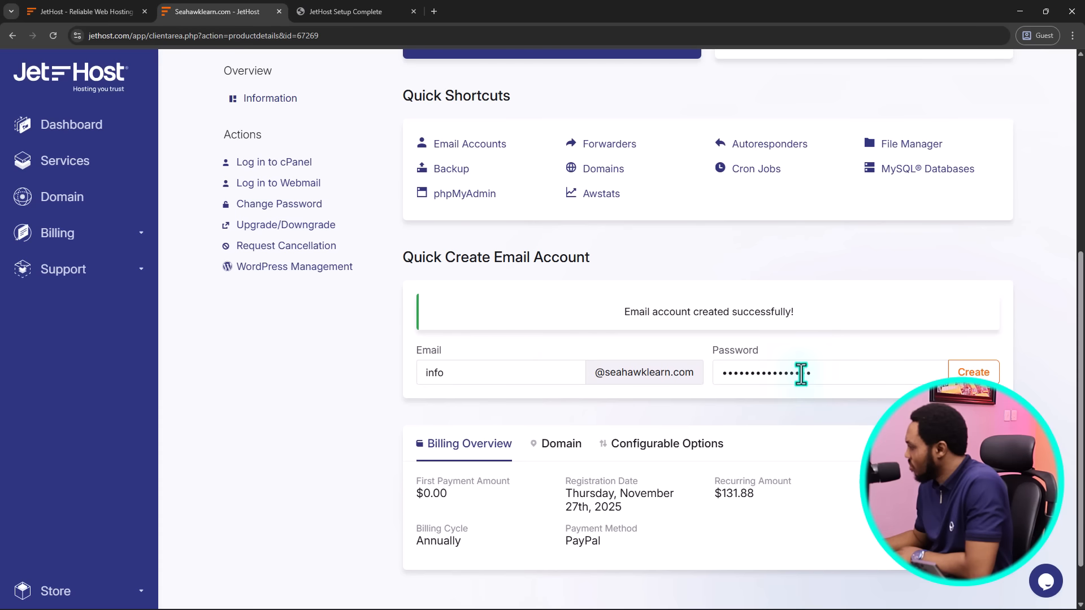
scroll(619, 395, down, 1)
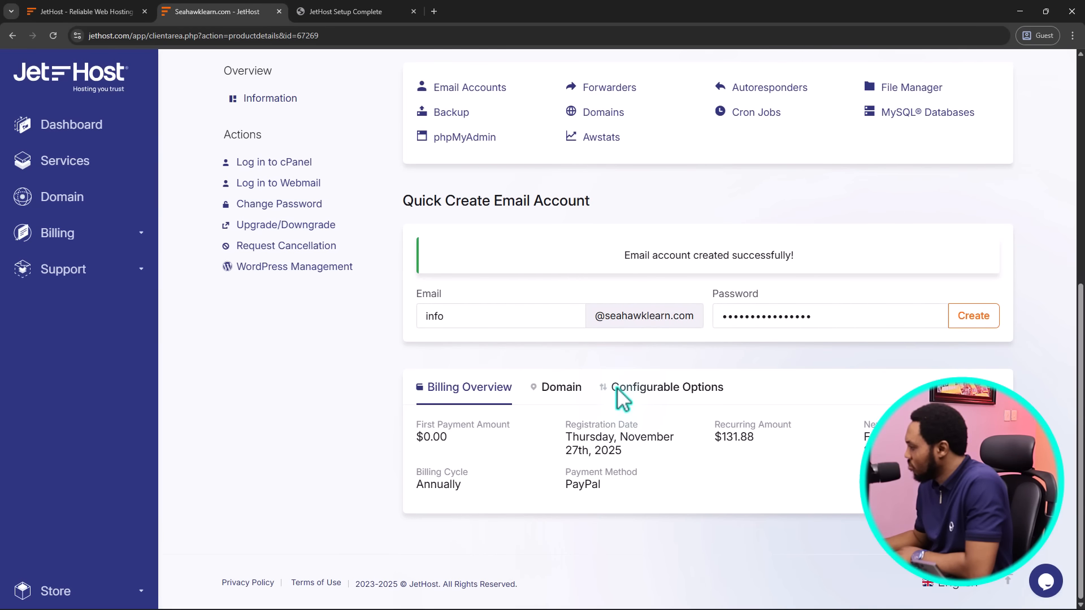
scroll(619, 467, up, 3)
Open webmail for the new account from Email Accounts and enter its Roundcube inbox
click(465, 277)
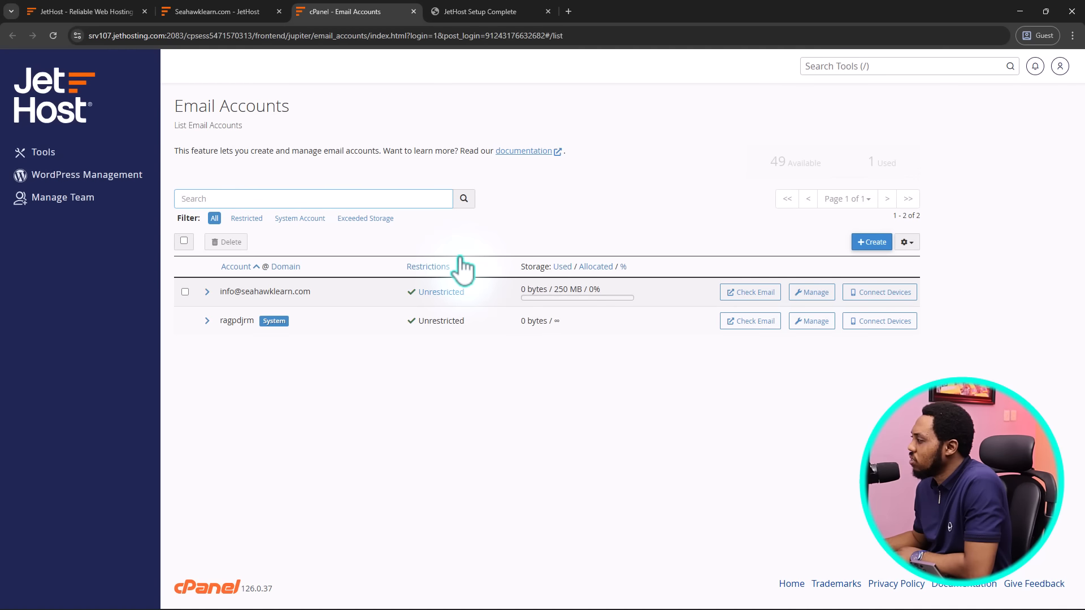
click(746, 293)
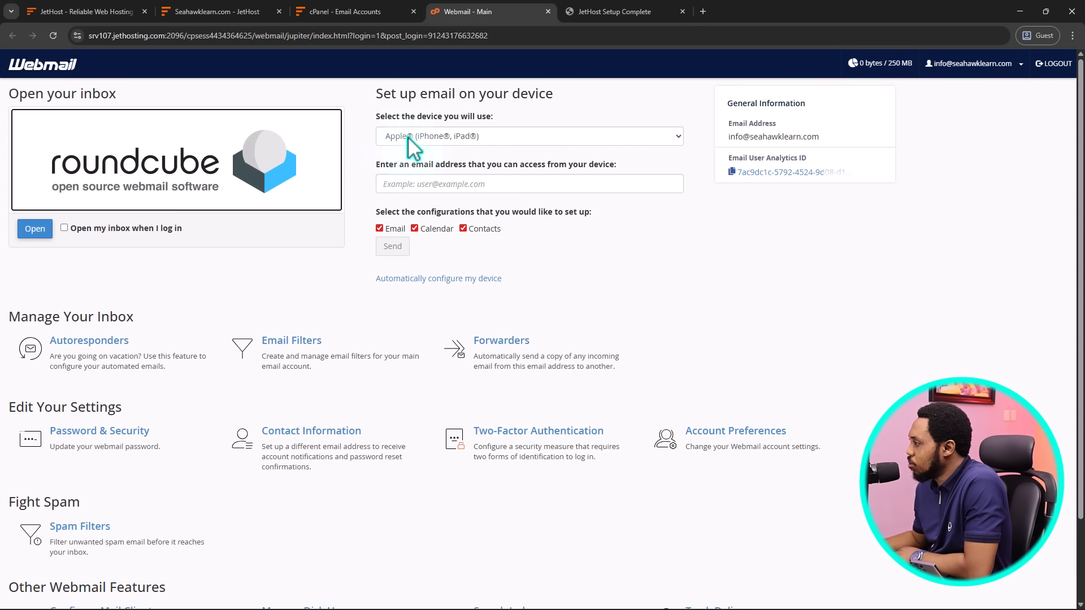
click(501, 137)
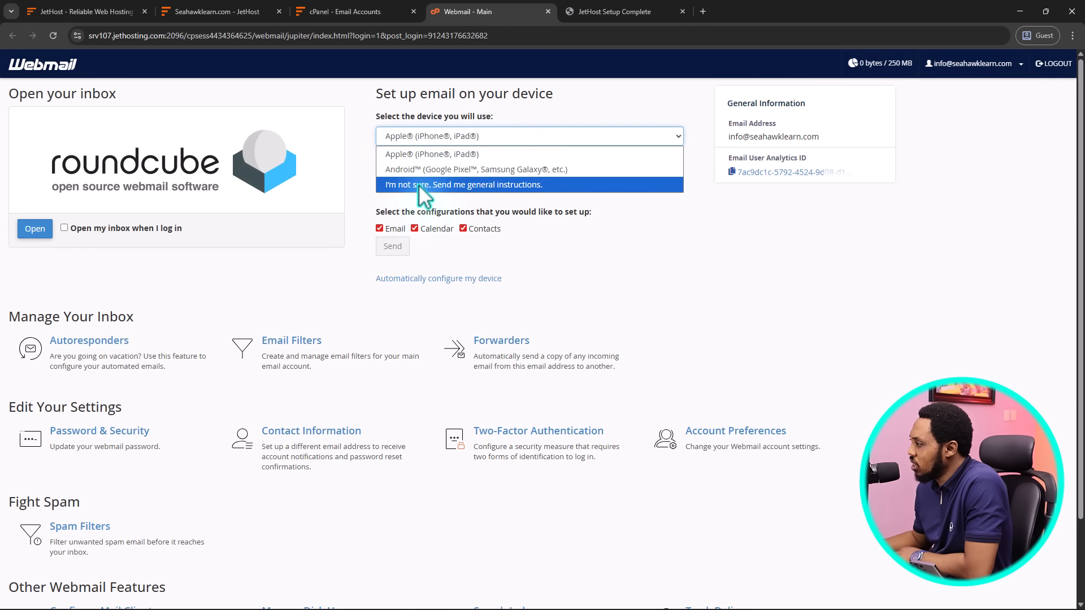
click(633, 260)
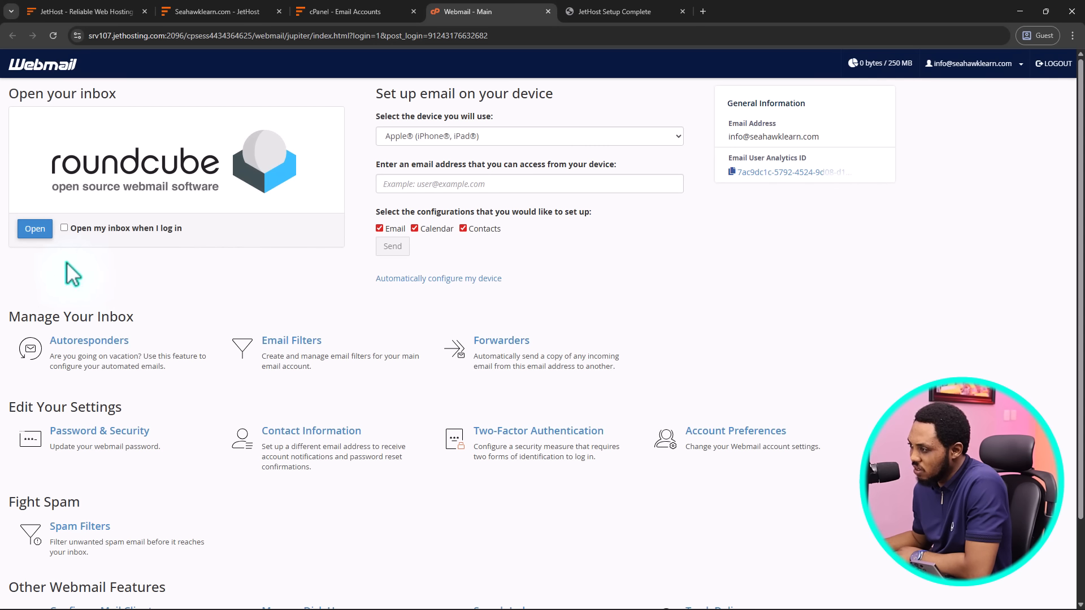
click(35, 230)
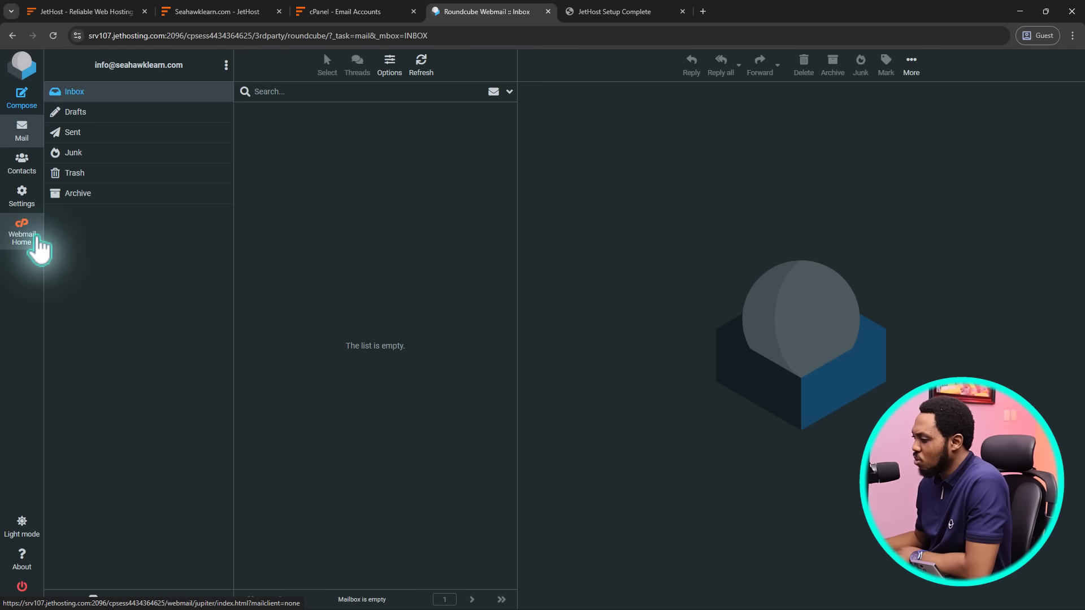
Return to the hosting's product details and log in to cPanel in a new tab
click(373, 12)
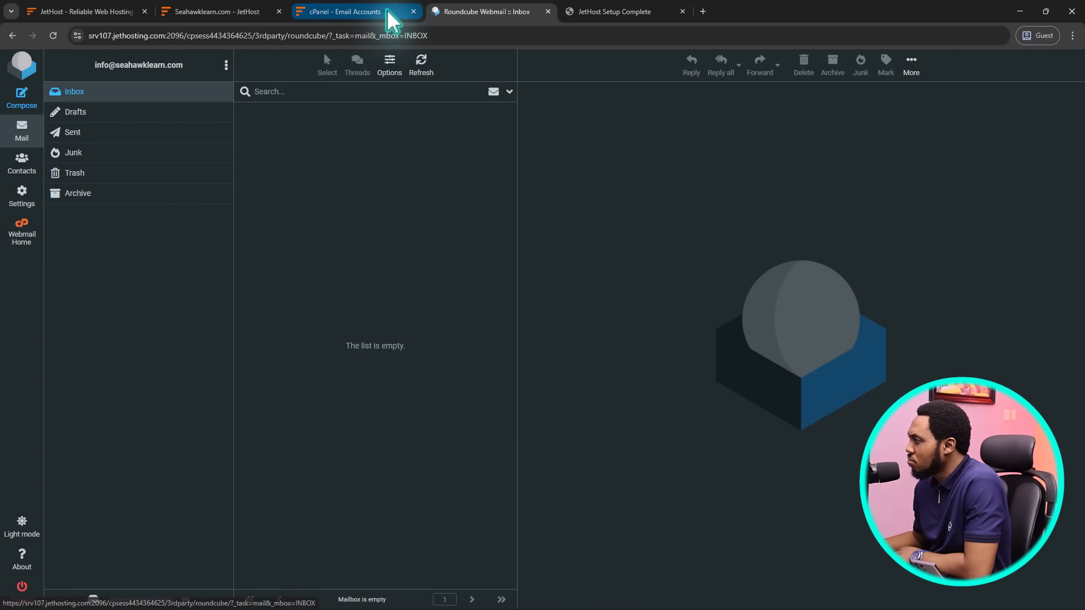
click(229, 11)
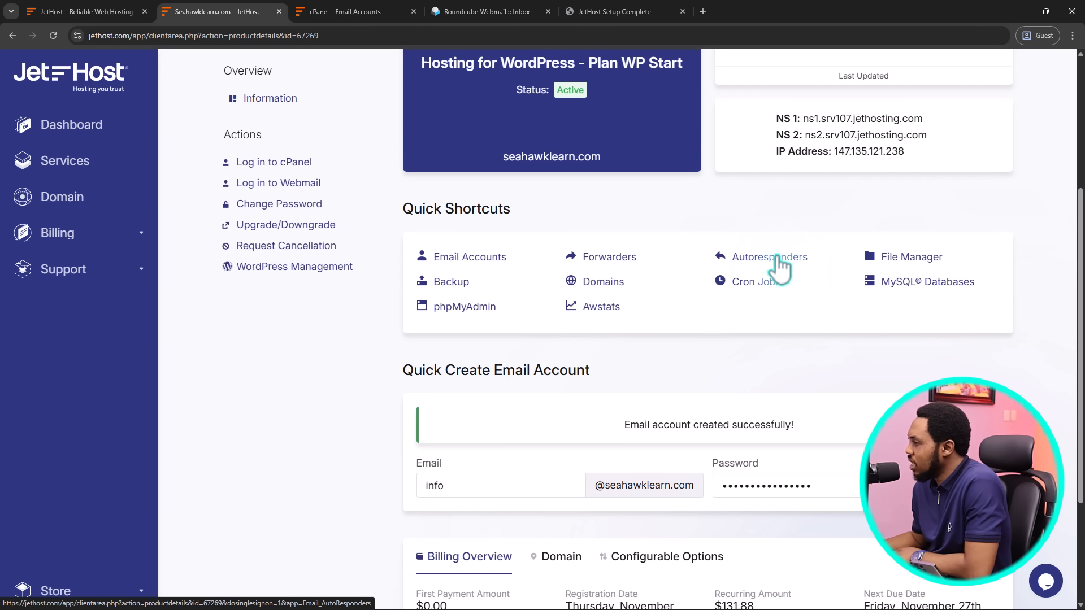
click(284, 165)
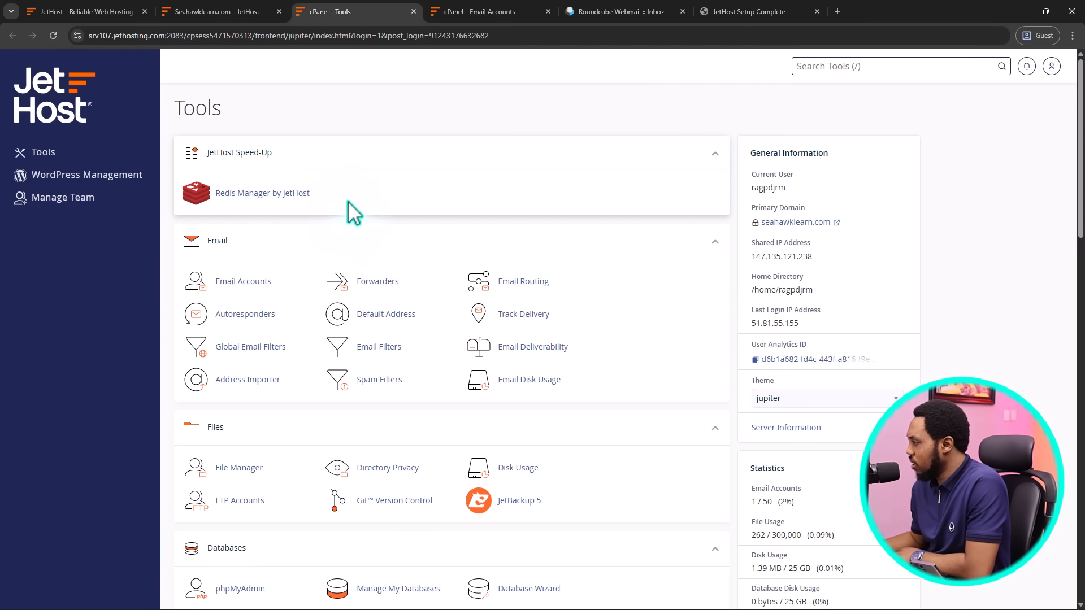
Launch Softaculous Apps Installer from the Software section and dismiss the Featured WordPress Plugins popup
scroll(654, 235, down, 1)
scroll(654, 235, down, 1)
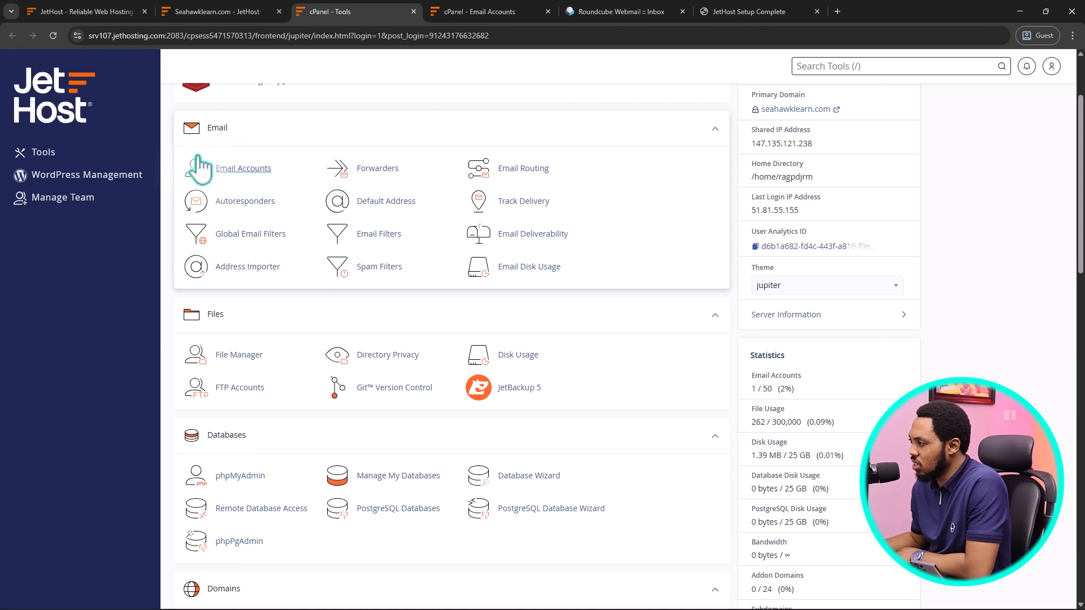
scroll(477, 213, down, 3)
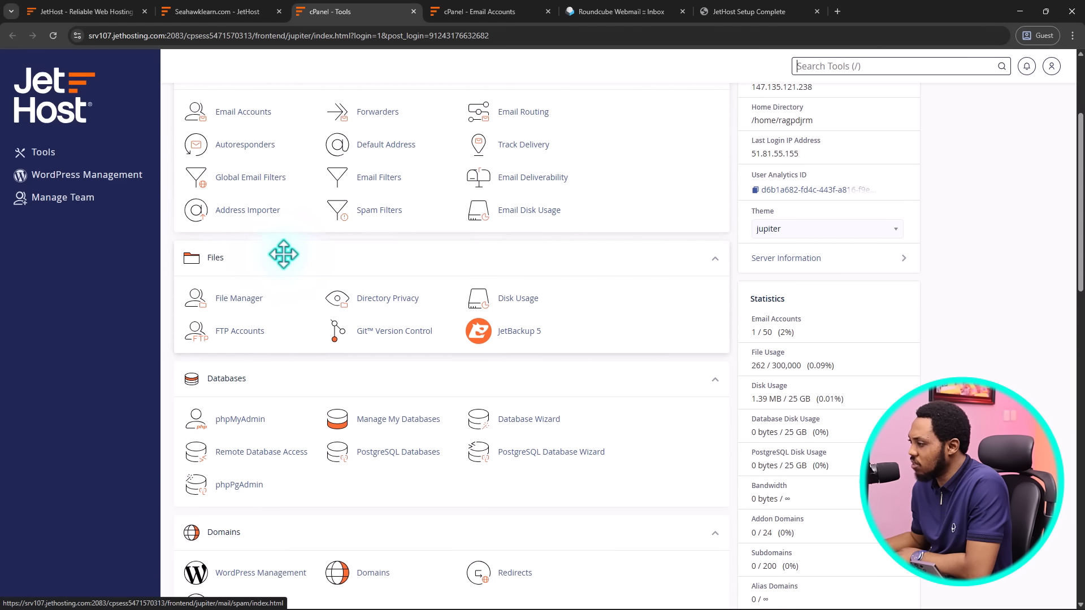
scroll(416, 303, down, 5)
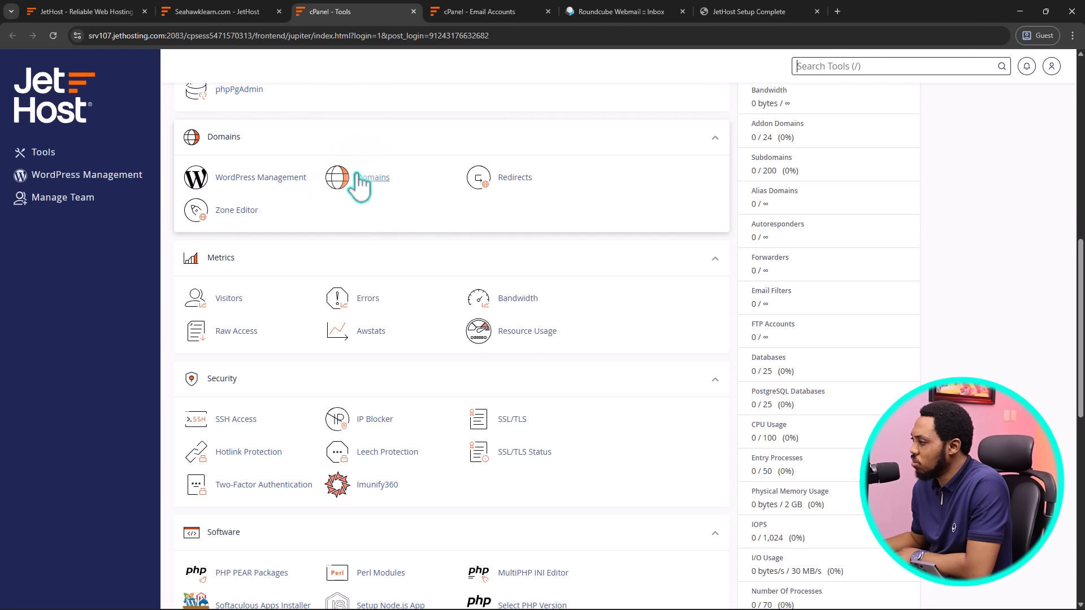
scroll(412, 194, down, 2)
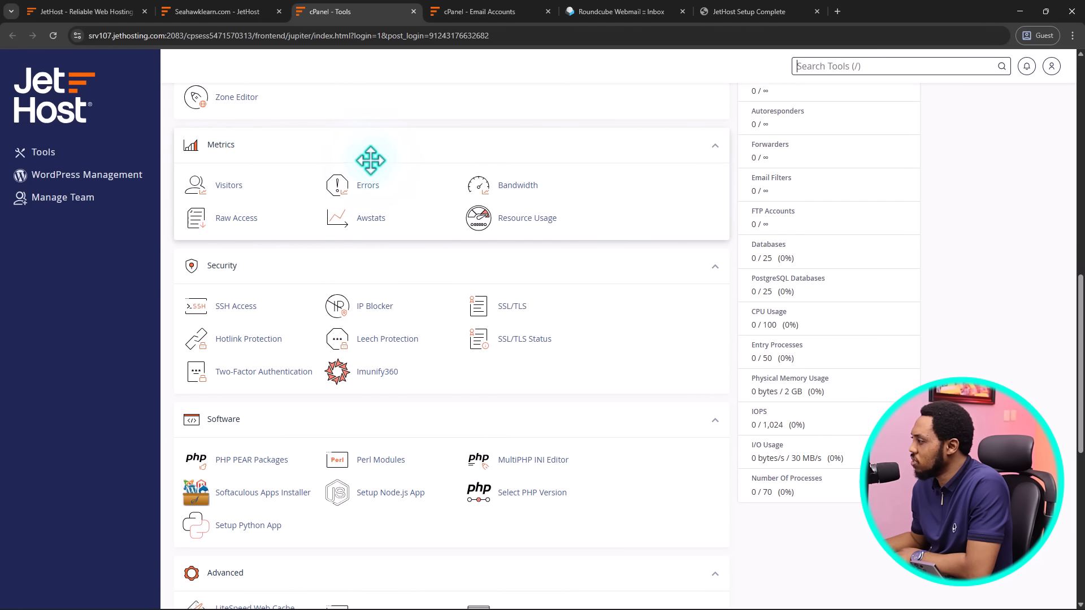
scroll(451, 161, down, 2)
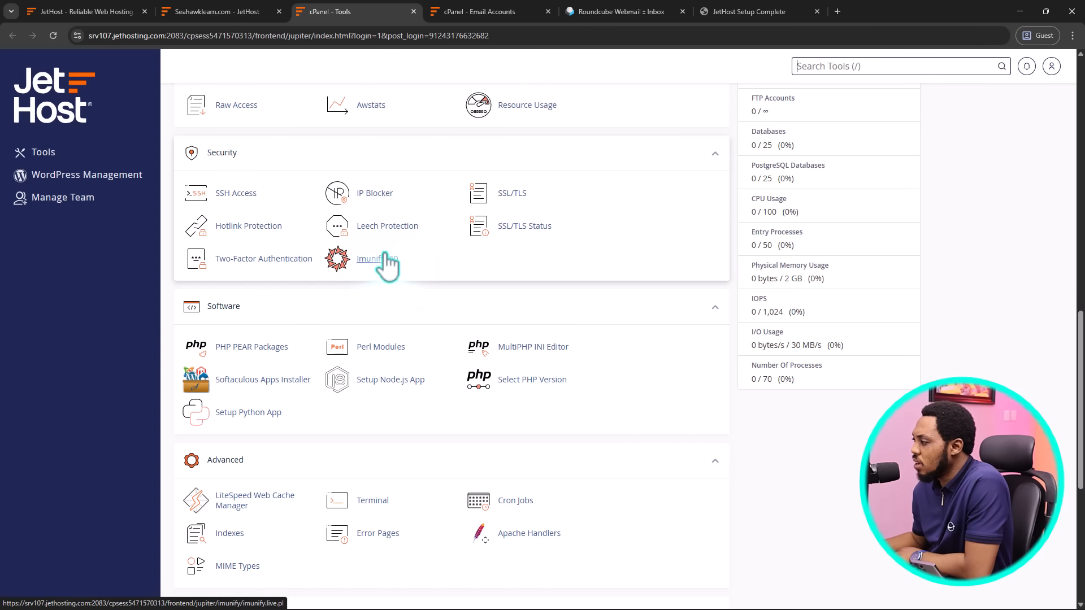
click(252, 382)
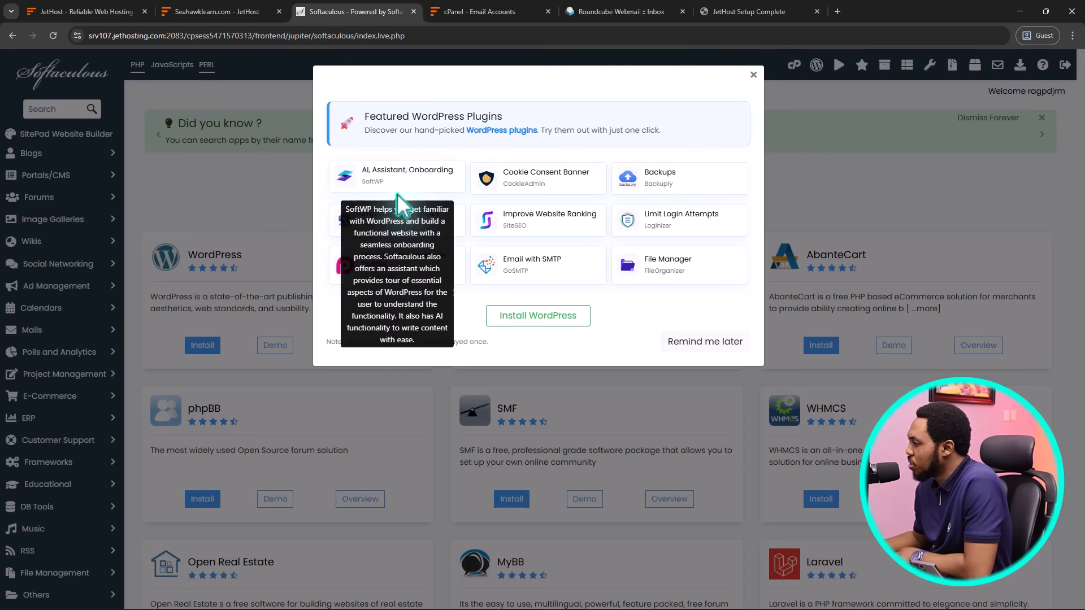
click(754, 76)
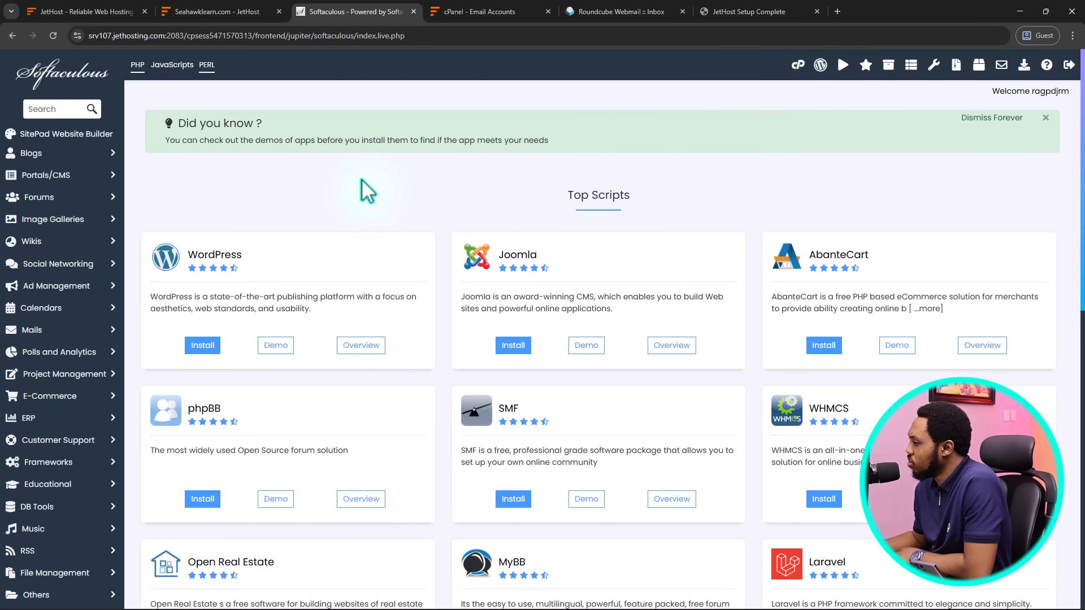
scroll(377, 181, down, 1)
Start the WordPress install, clear 'wp' from In Directory, and keep version 6.8.3
click(202, 289)
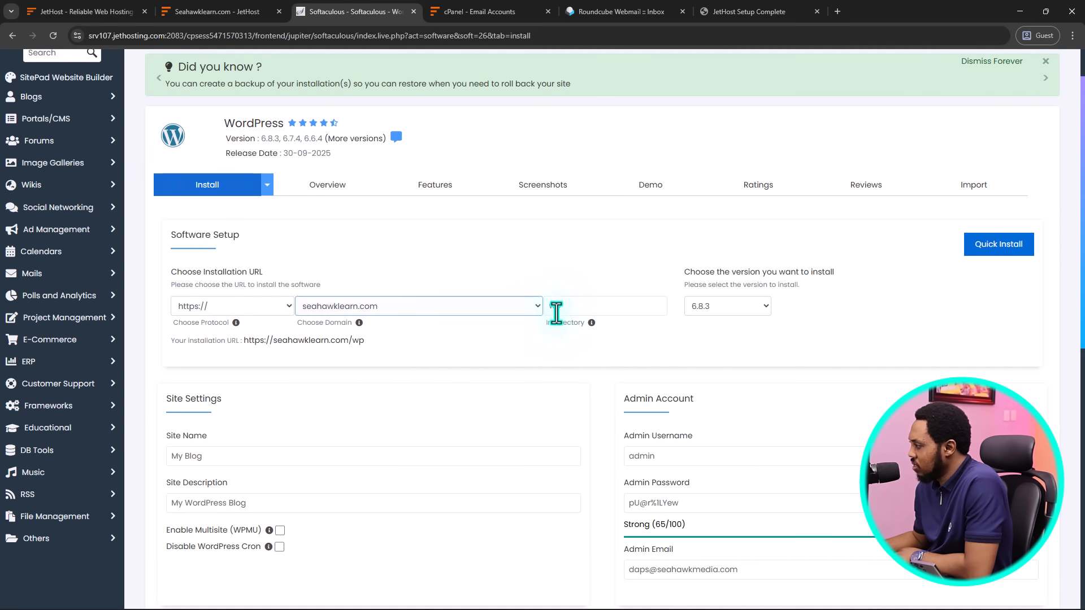
click(576, 305)
click(469, 344)
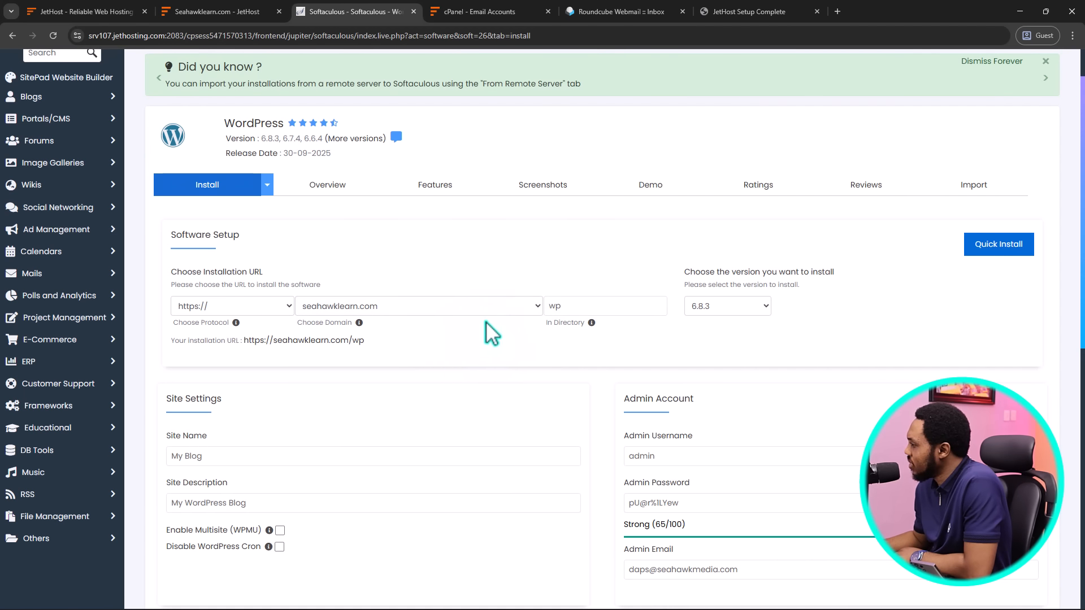
click(572, 304)
click(572, 304)
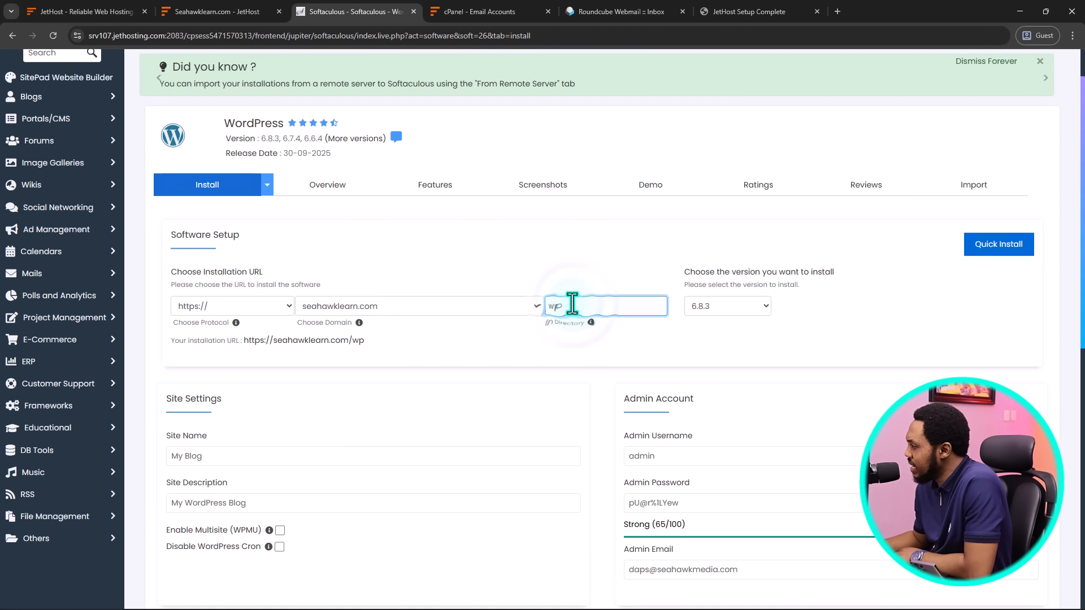
key(BackSpace)
key(BackSpace)
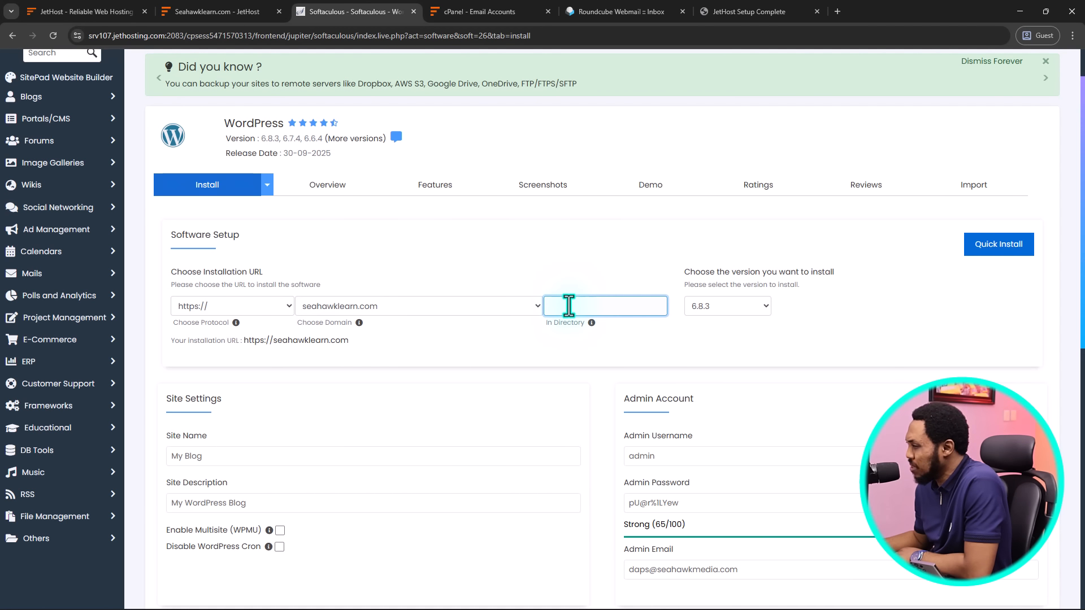
click(752, 306)
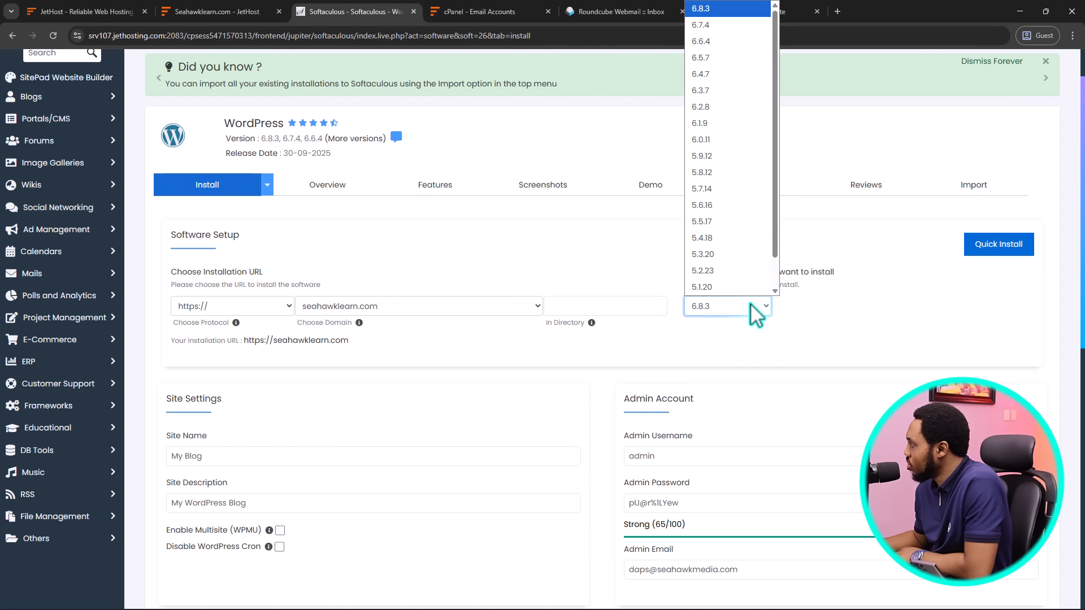
click(751, 305)
Set the site name to 'Seahawk Learn' and the description to 'WordPress Mastery'
scroll(629, 339, down, 4)
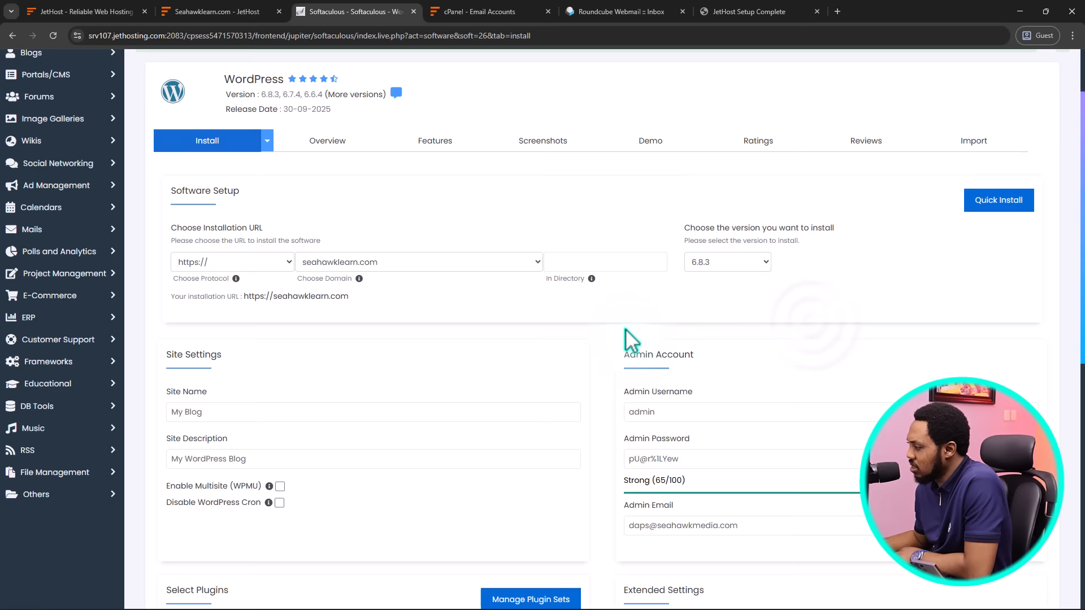
click(629, 342)
drag(206, 230, 170, 231)
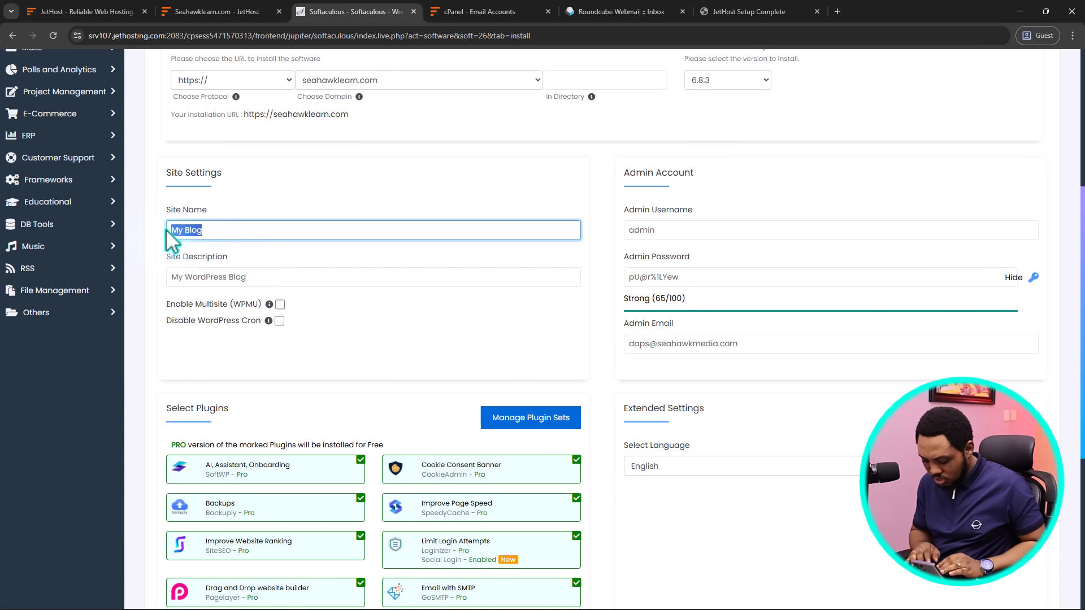
text(S)
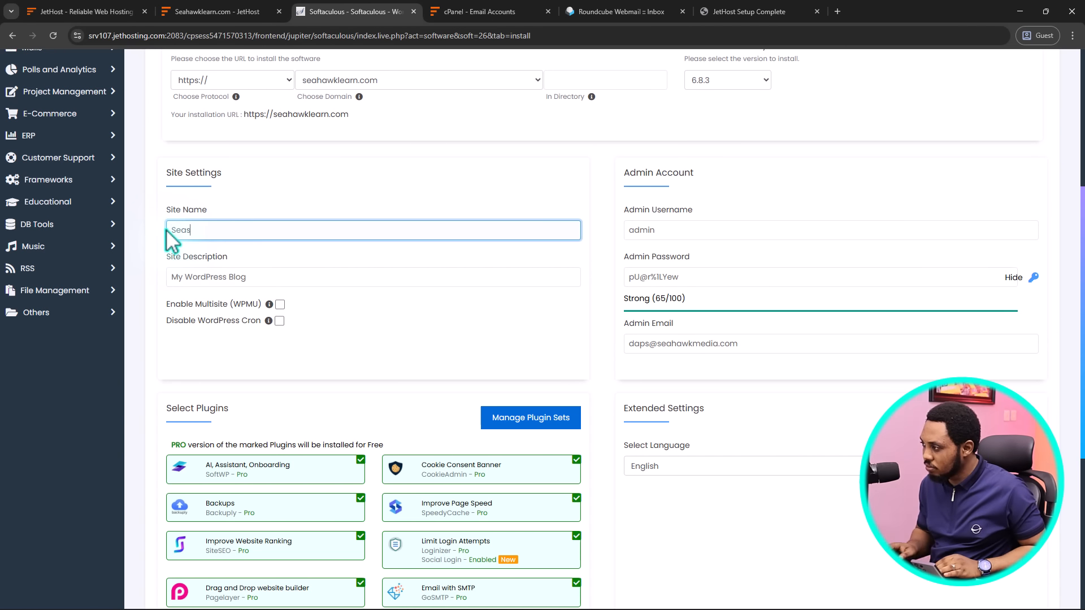
text(eahawk Learn)
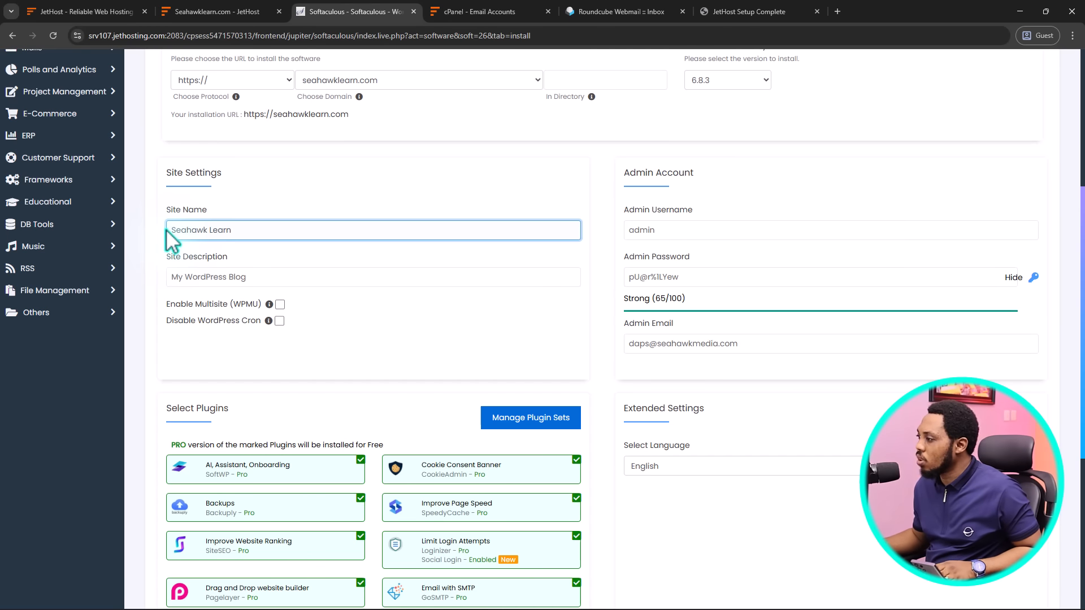
drag(261, 278, 167, 291)
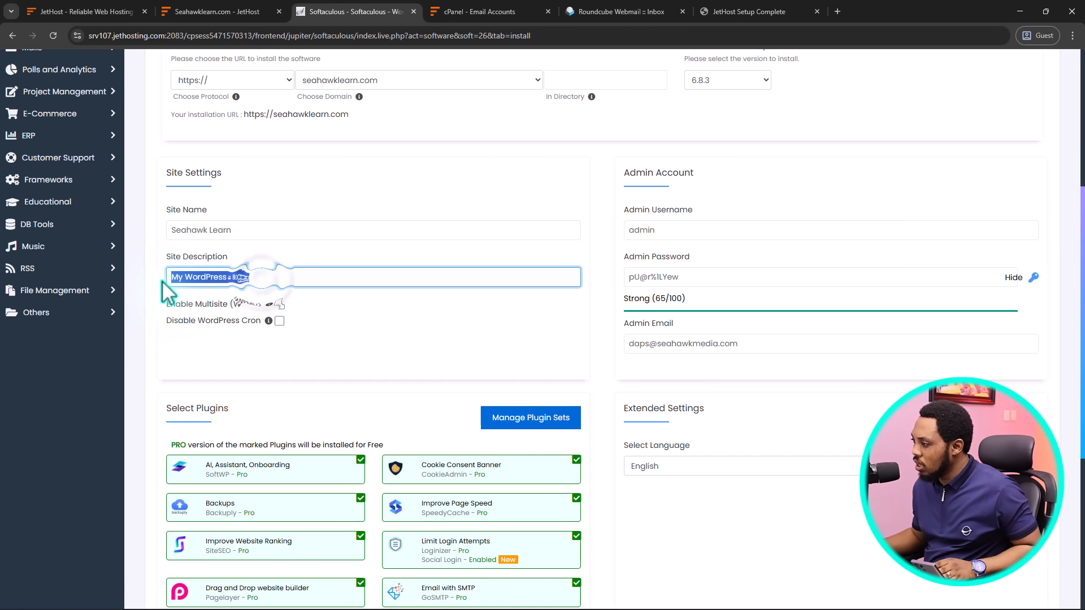
text(WordP)
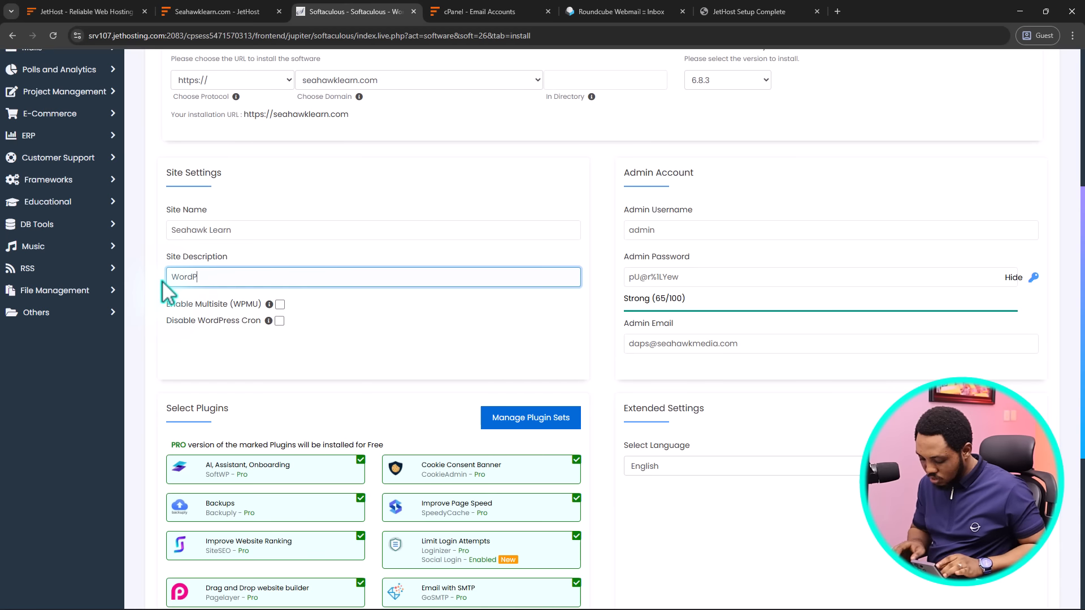
text(ress Mast)
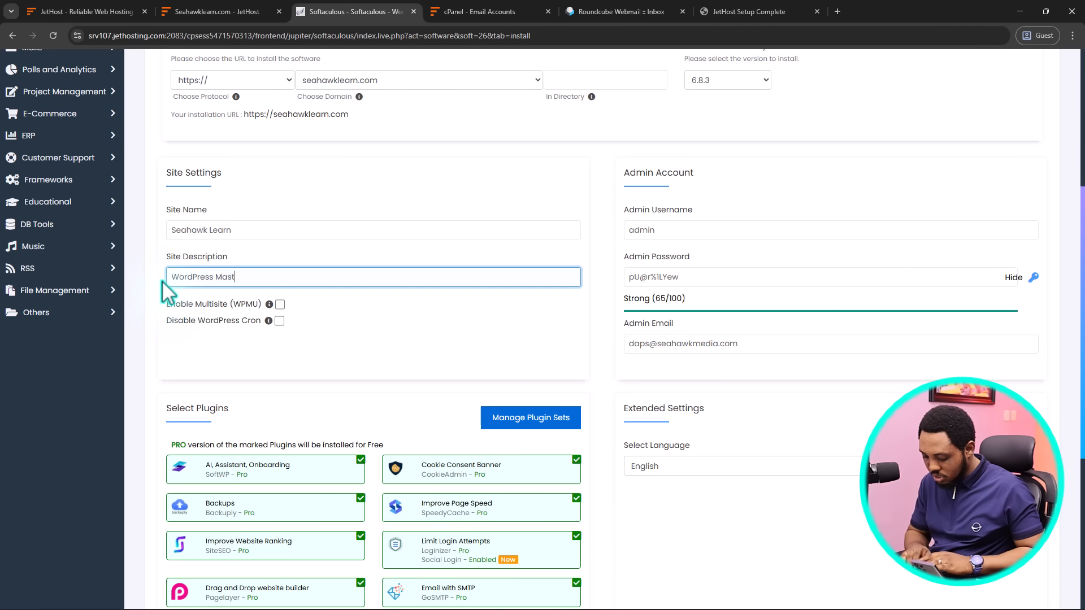
text(ery)
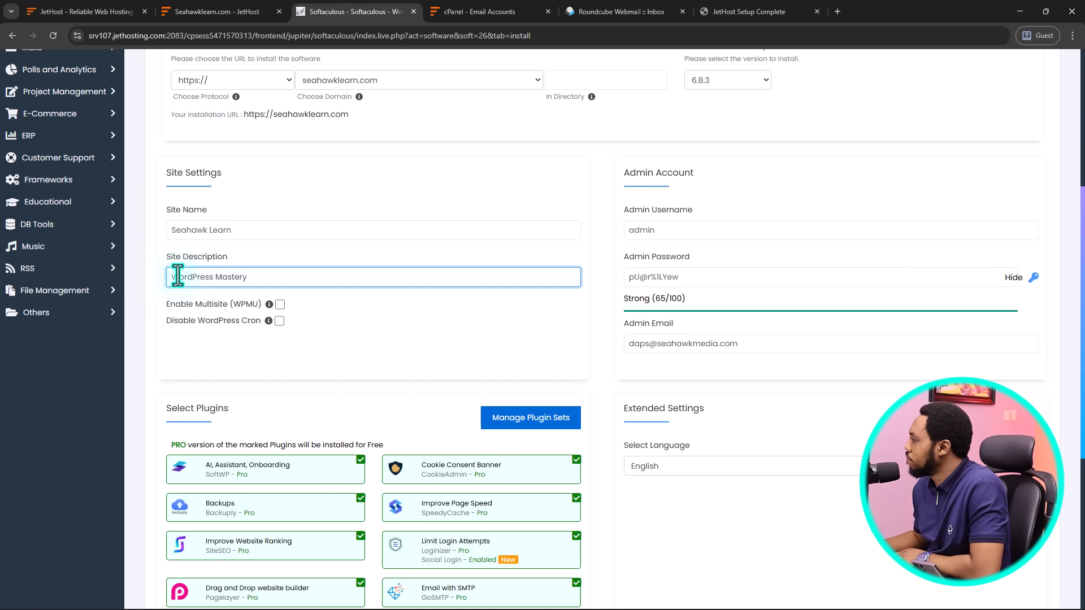
Replace the admin username with a custom one and enter a new strong admin password
drag(661, 230, 623, 232)
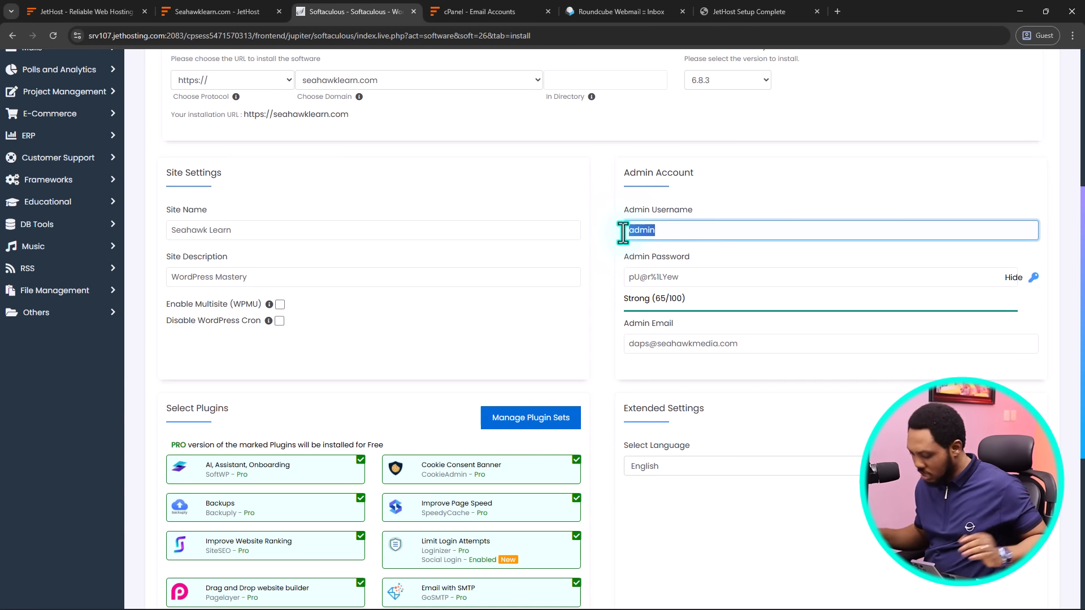
text(Daps)
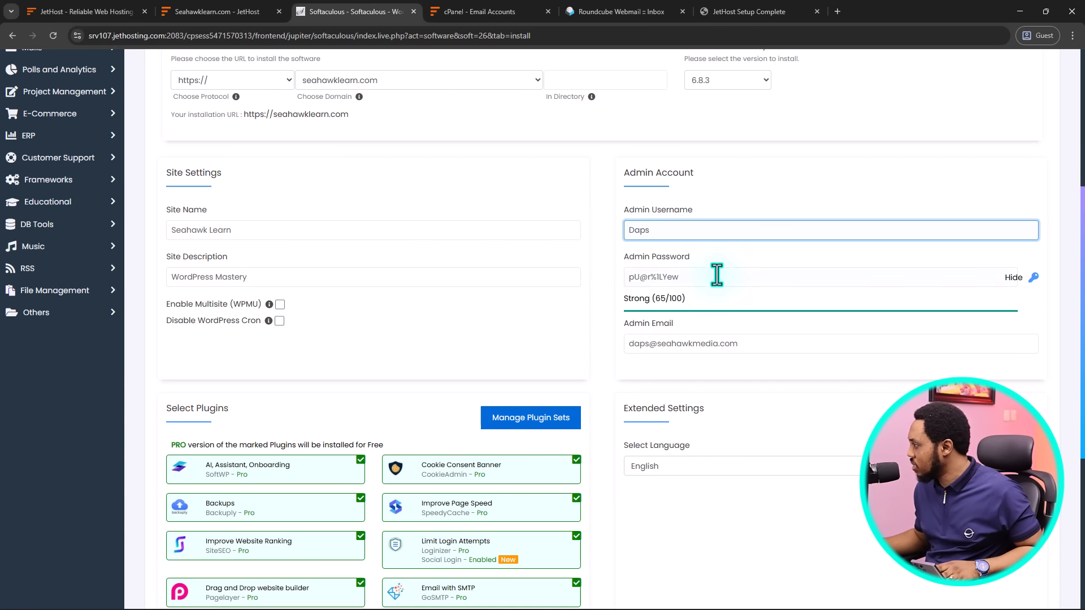
click(706, 277)
key(ctrl+a)
key(BackSpace)
click(1014, 277)
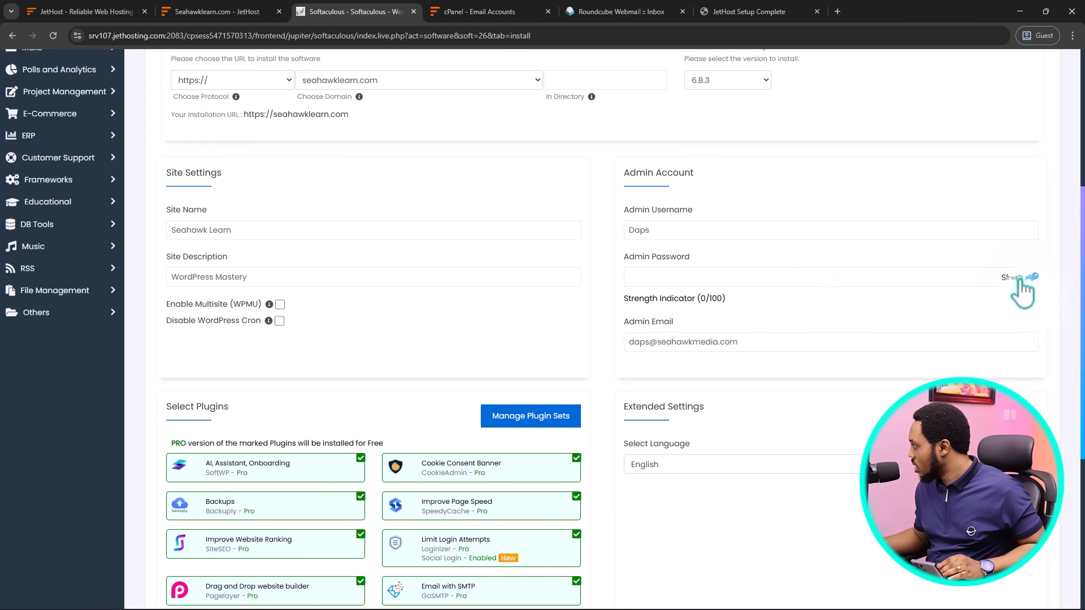
click(637, 277)
text(••••••••••)
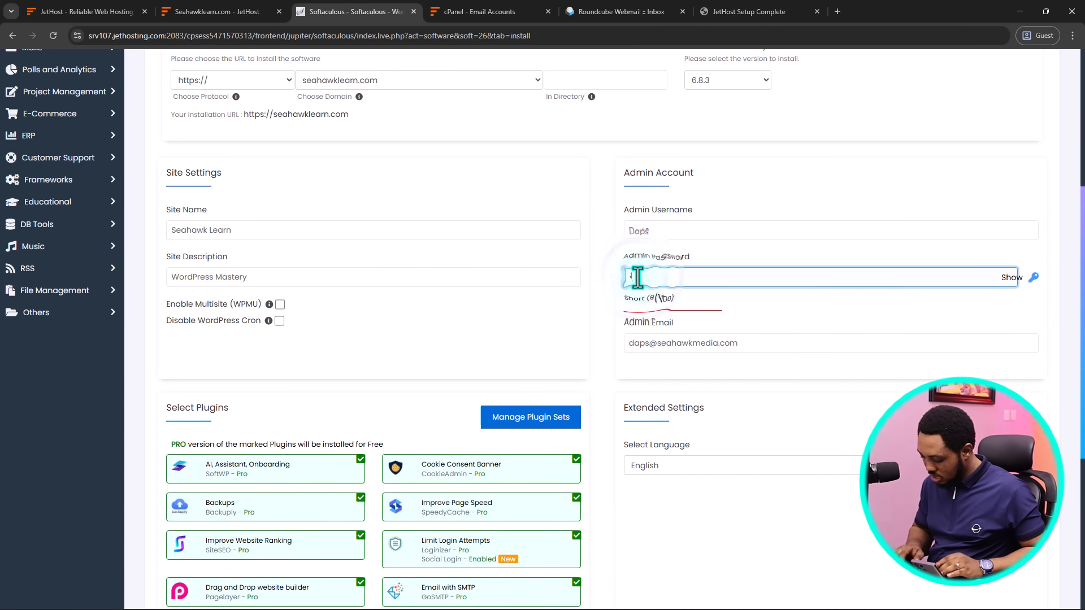
text(••)
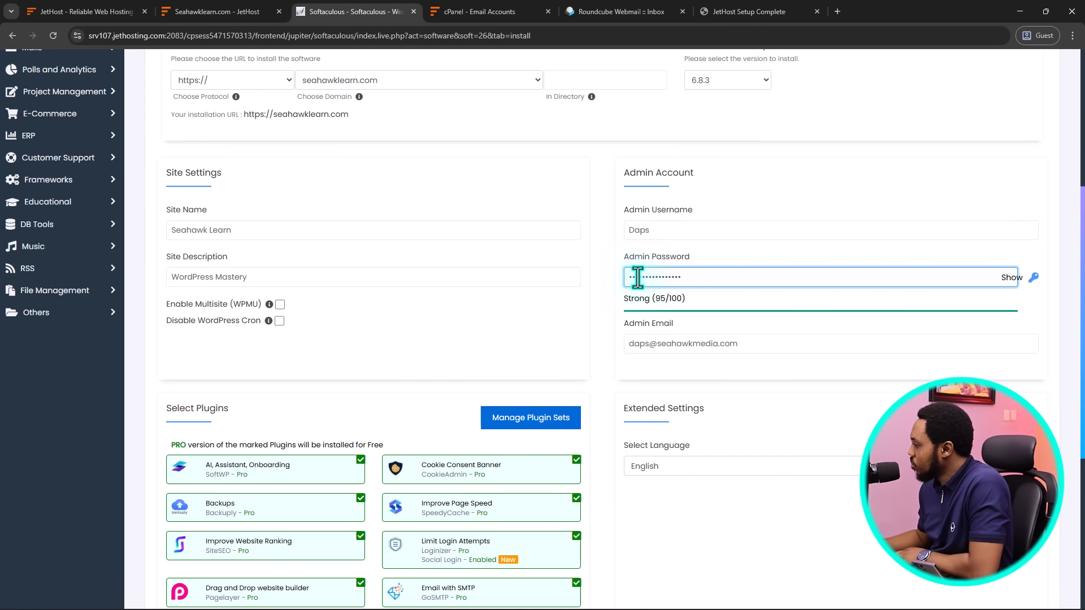
scroll(625, 287, down, 3)
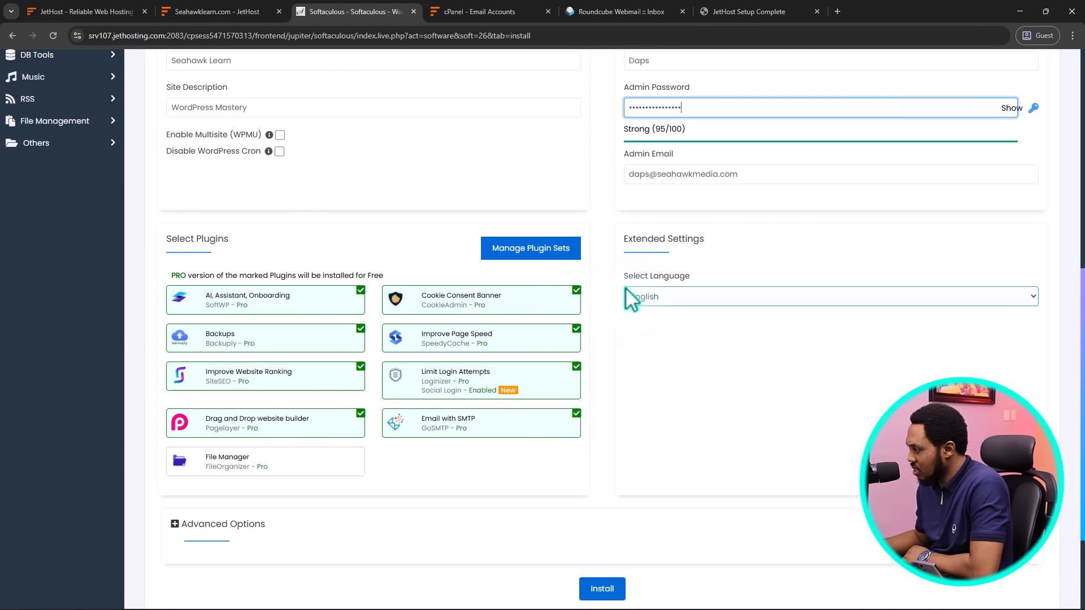
Review the plugin descriptions and tick the File Manager (FileOrganizer) plugin for installation
scroll(625, 287, down, 1)
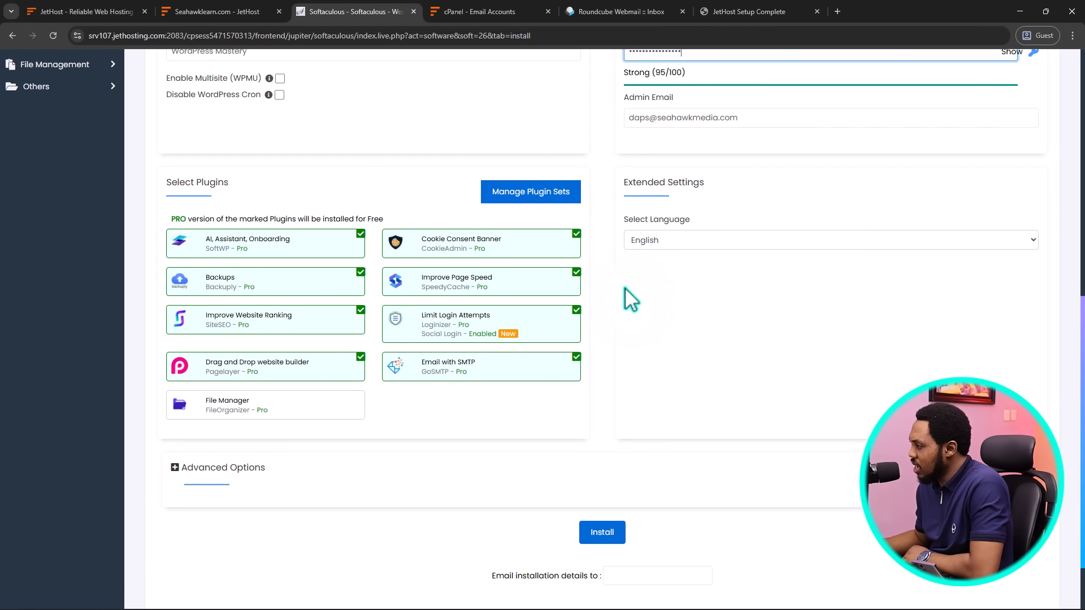
mouse_move(223, 240)
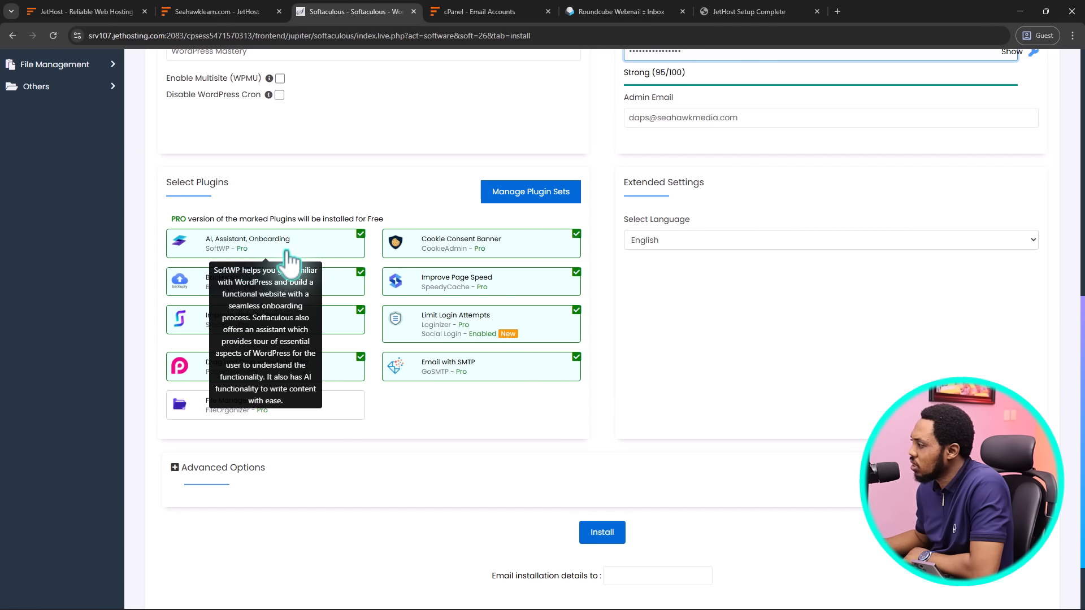
mouse_move(482, 260)
mouse_move(245, 287)
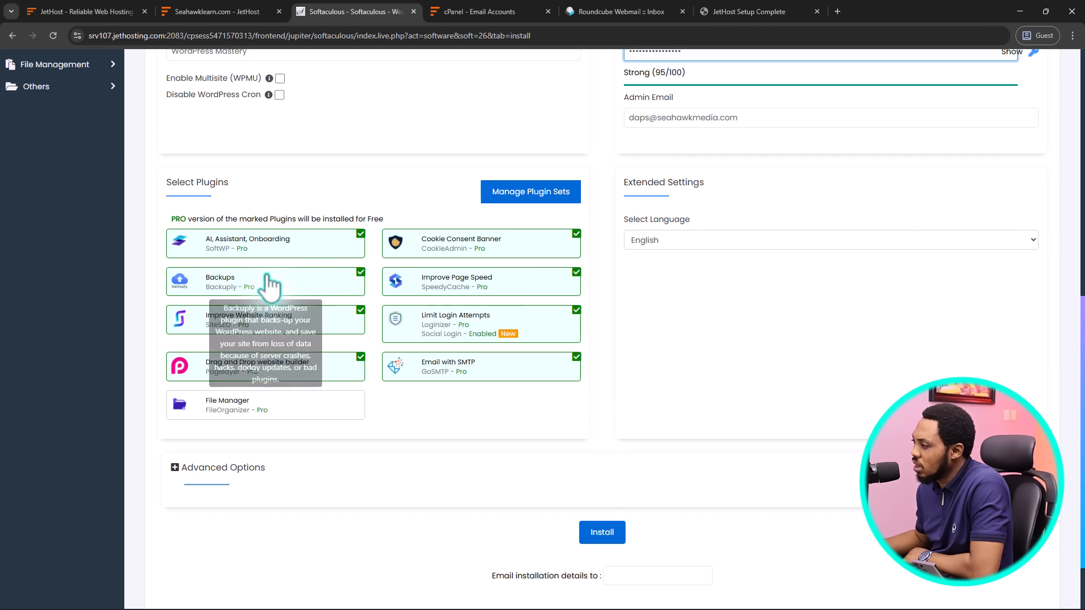
mouse_move(464, 289)
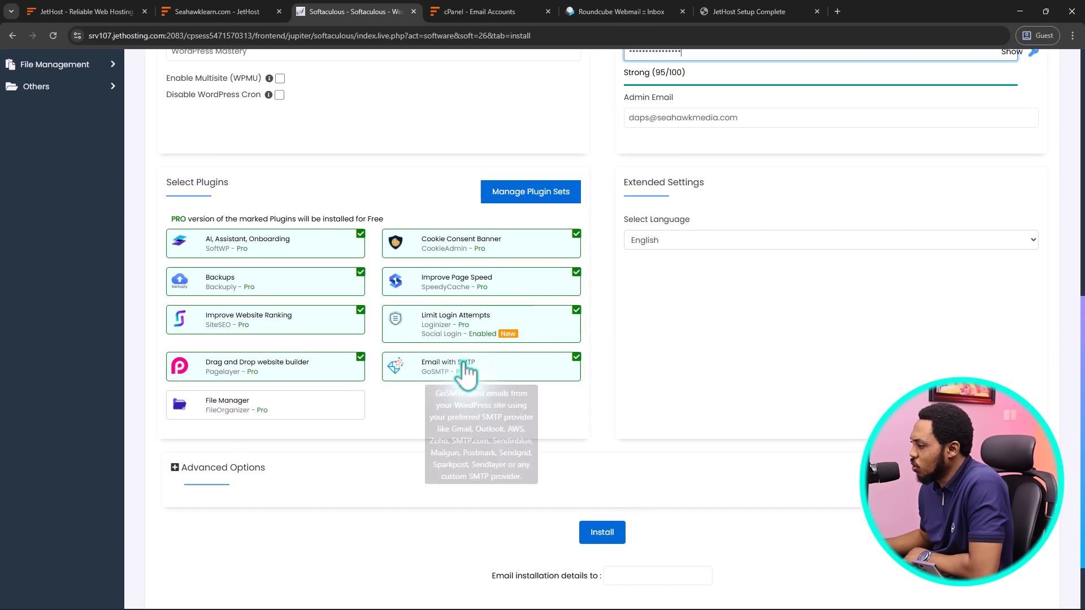
mouse_move(286, 411)
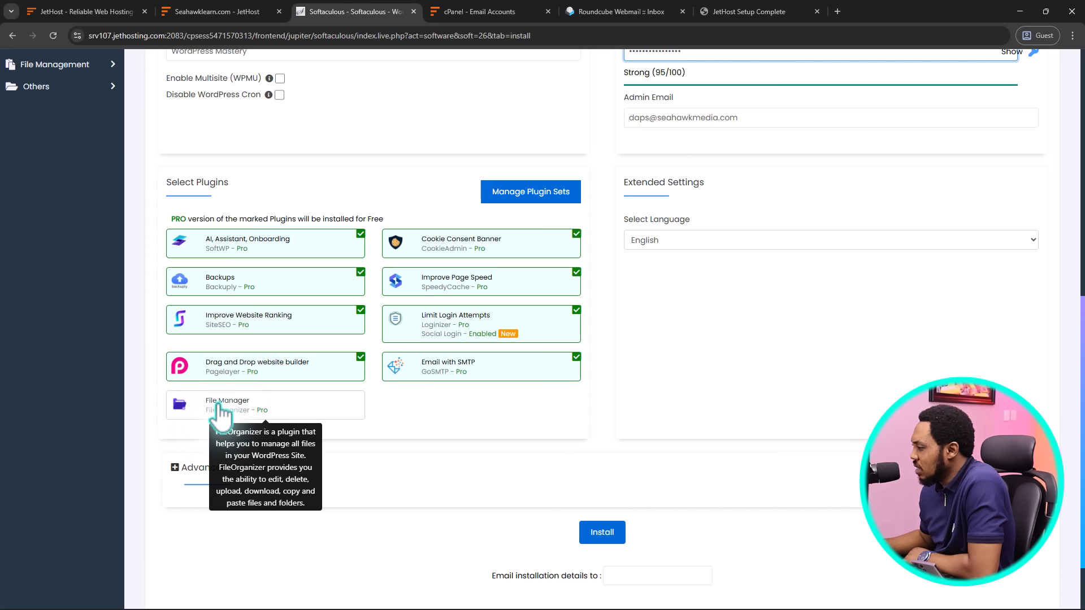
click(362, 397)
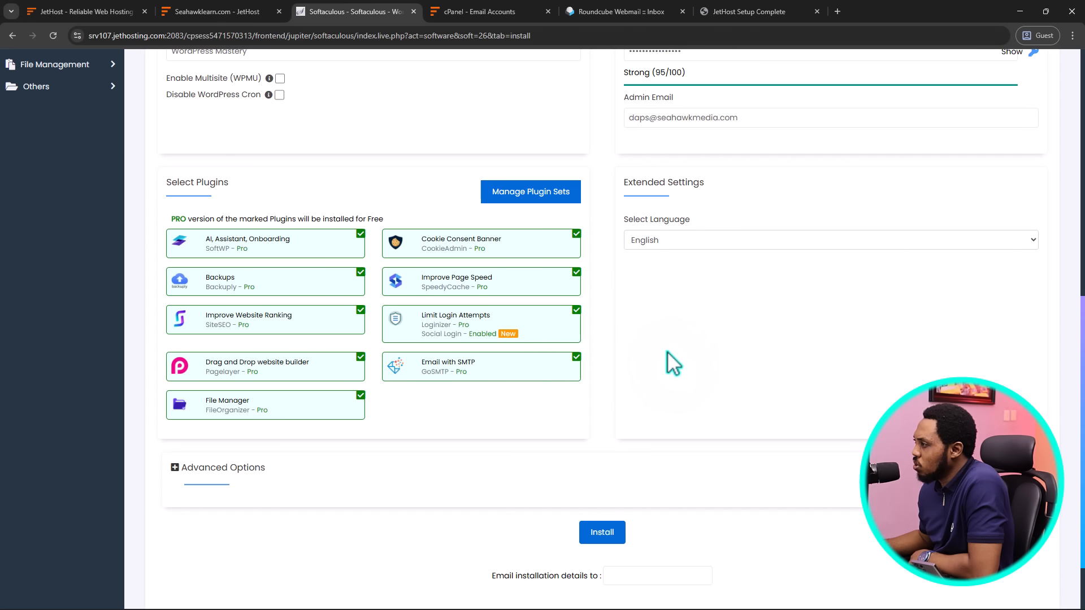
scroll(677, 361, up, 2)
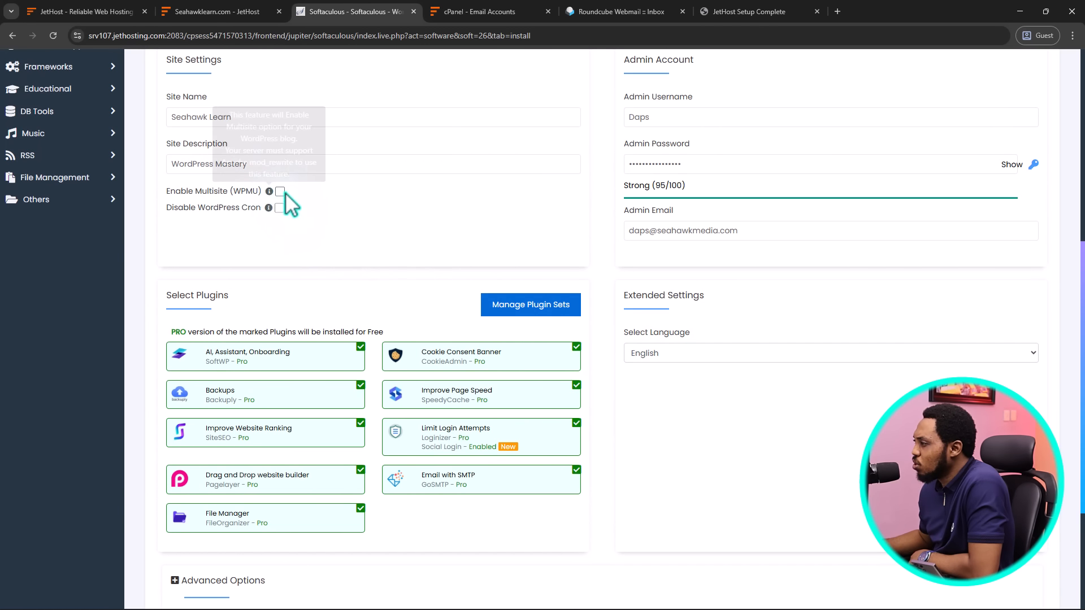
scroll(612, 305, down, 3)
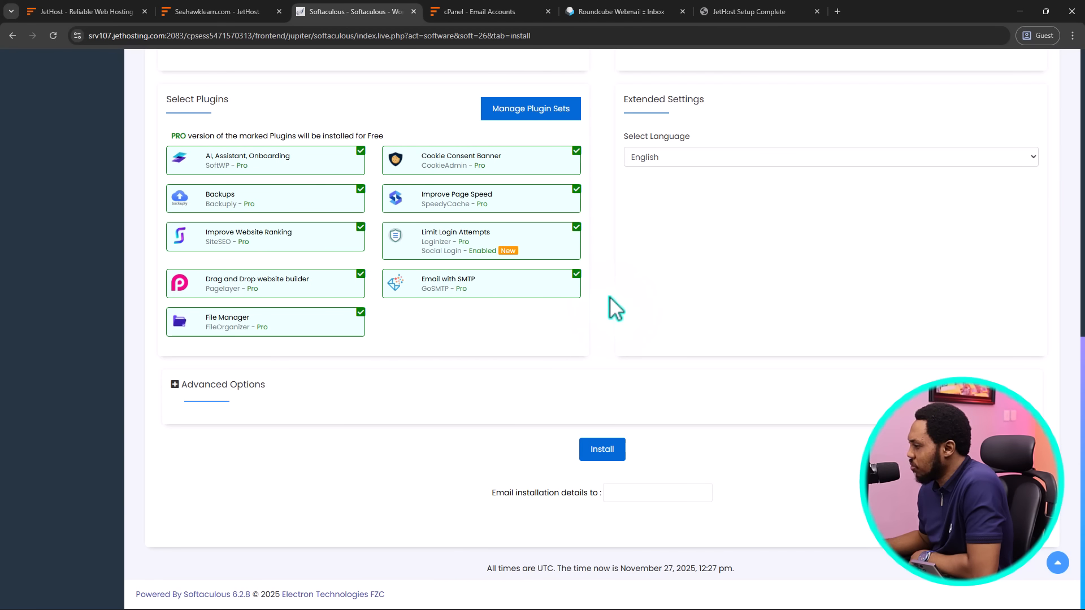
Install WordPress, reload the live seahawklearn.com site, then return to the install-success page
click(612, 449)
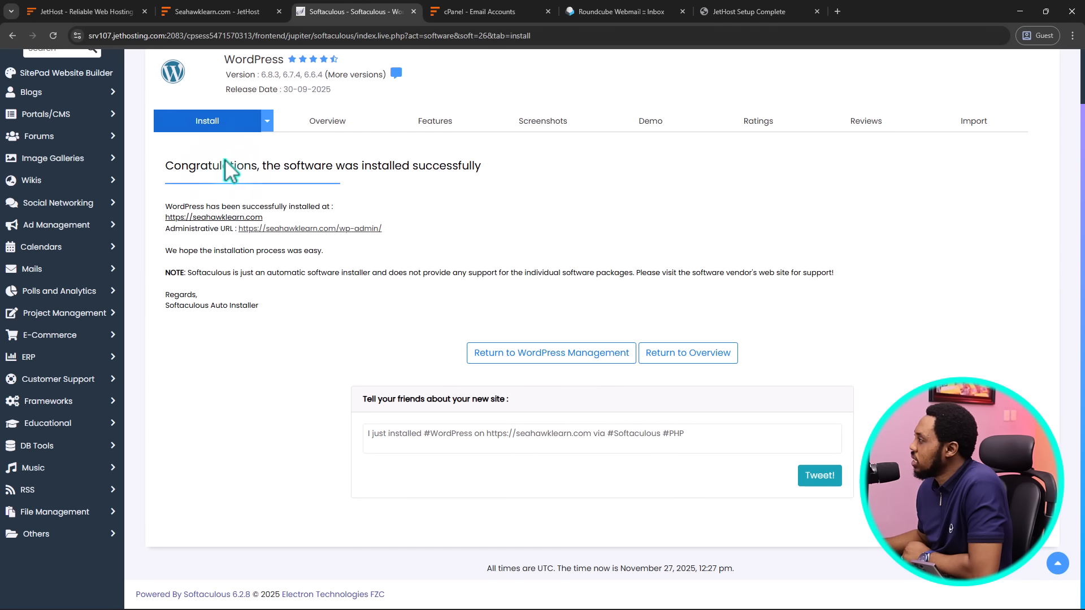
click(765, 8)
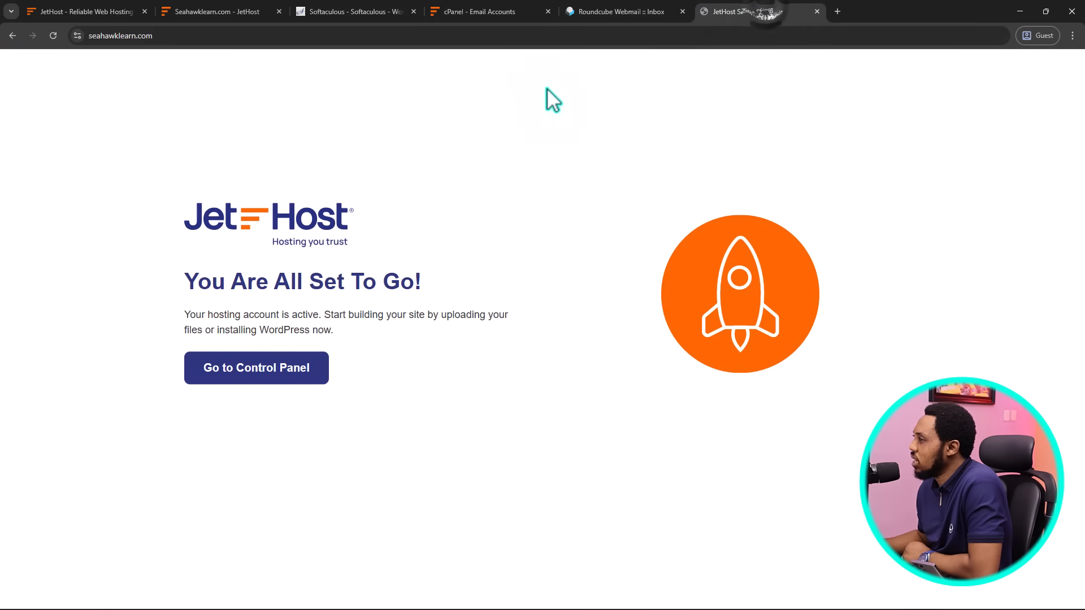
click(52, 36)
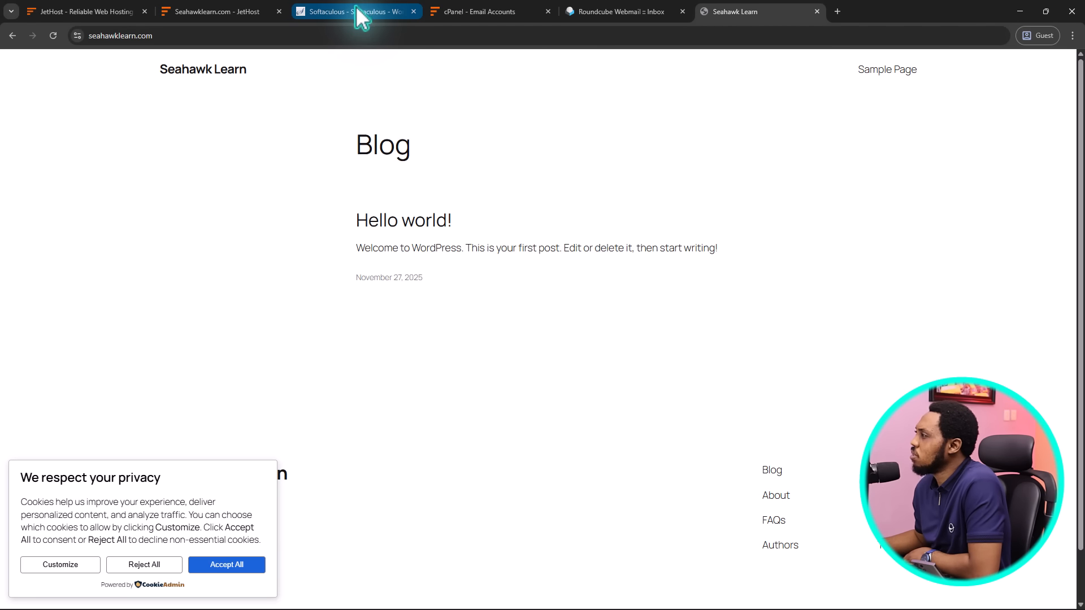
click(361, 12)
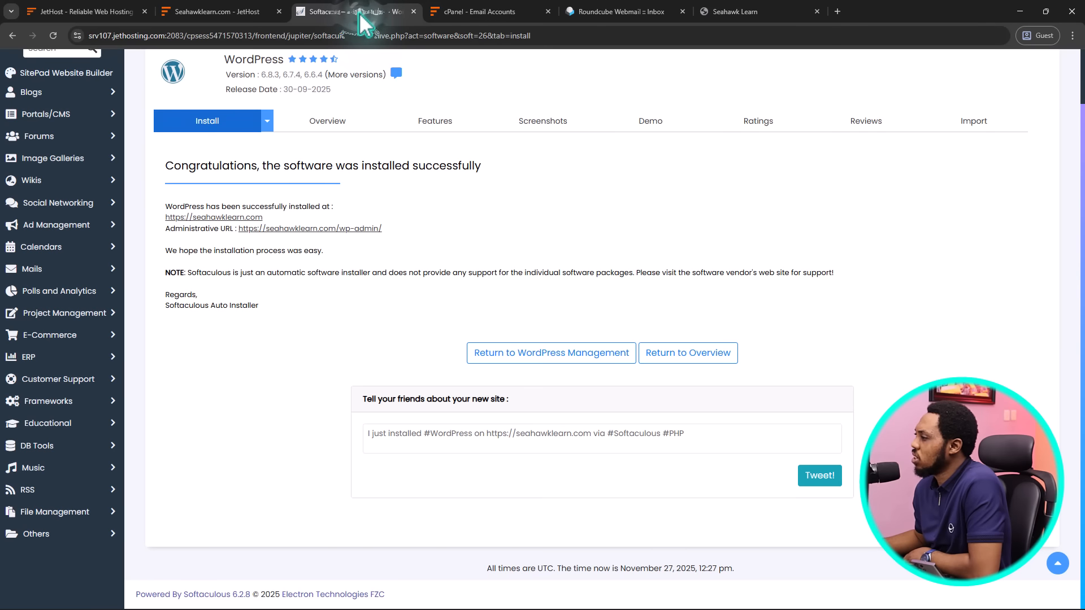
Open the new site's WordPress admin and choose Web Design as the website category
click(341, 228)
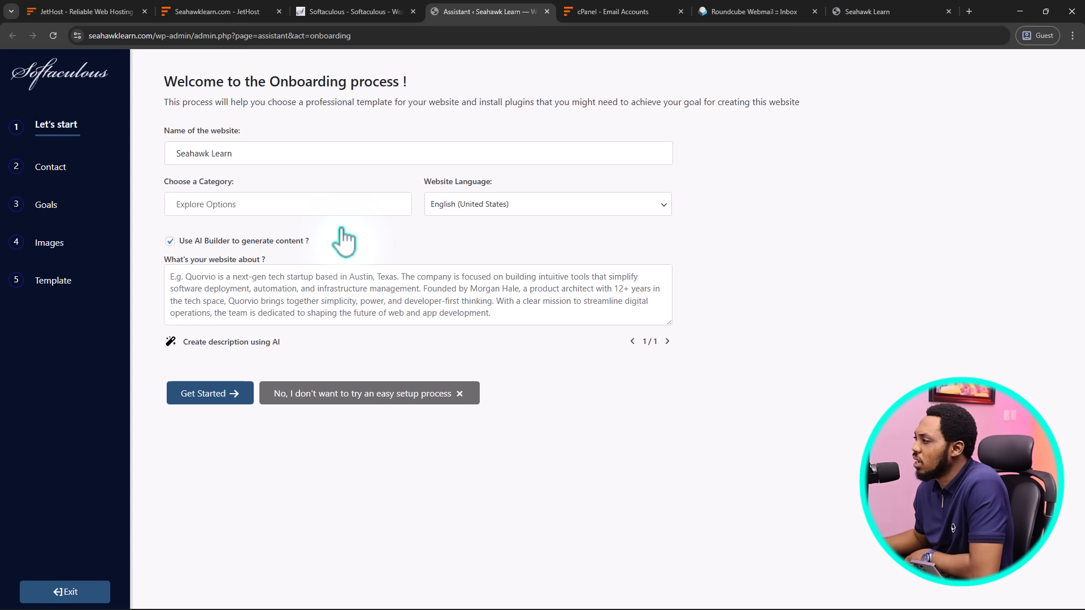
click(209, 205)
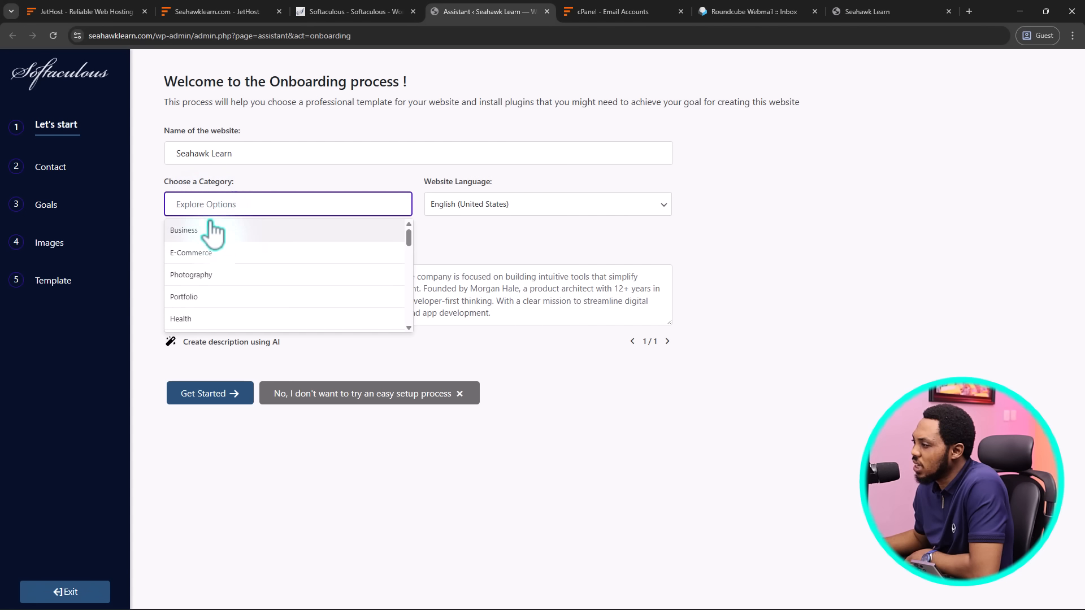
scroll(214, 251, down, 1)
scroll(219, 254, down, 2)
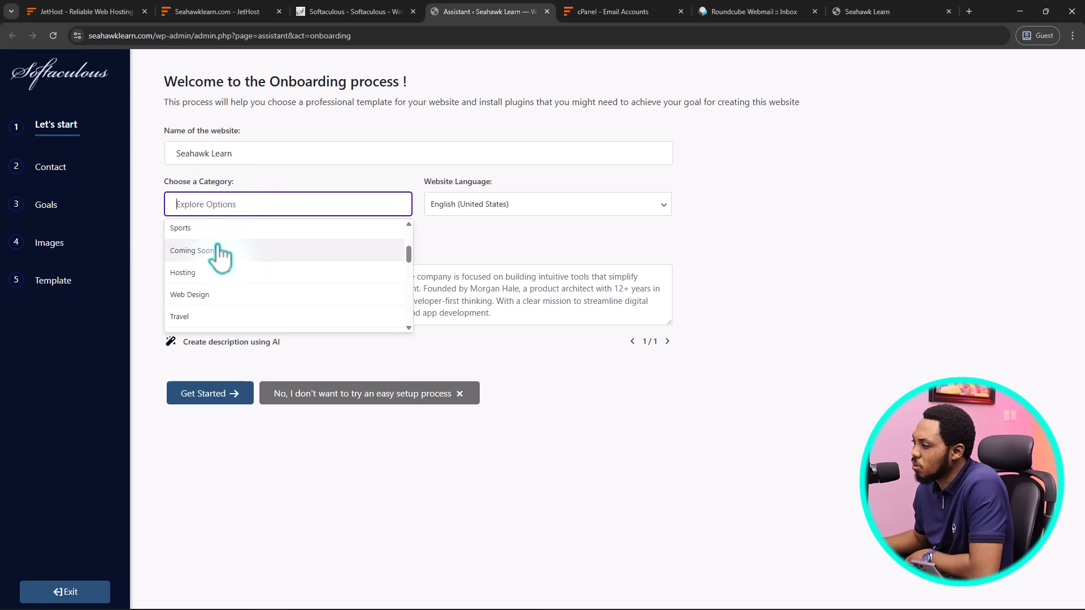
scroll(221, 259, down, 1)
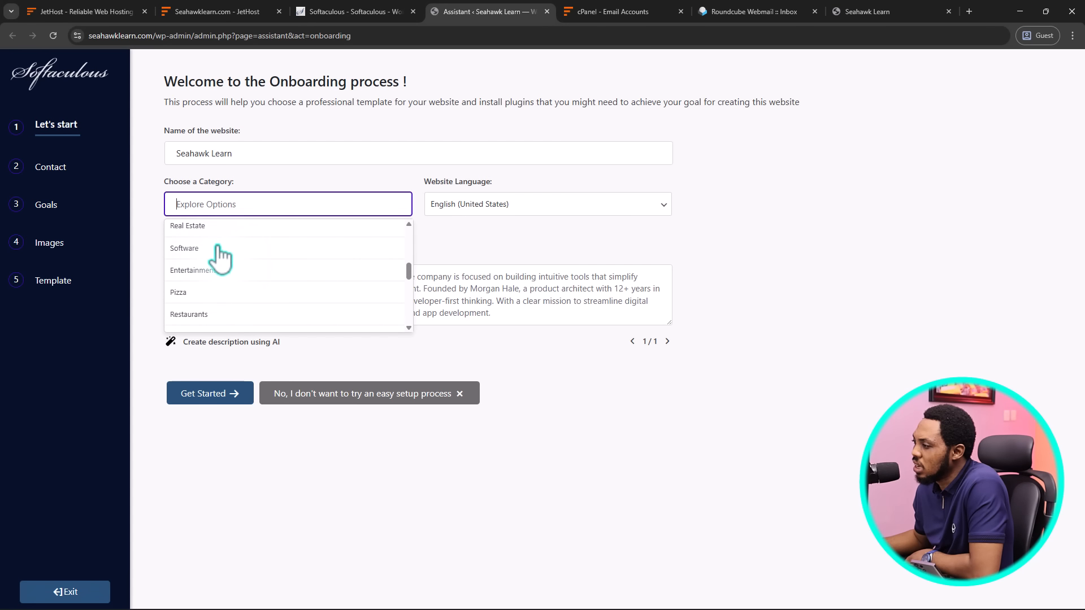
scroll(222, 260, down, 2)
scroll(221, 260, down, 3)
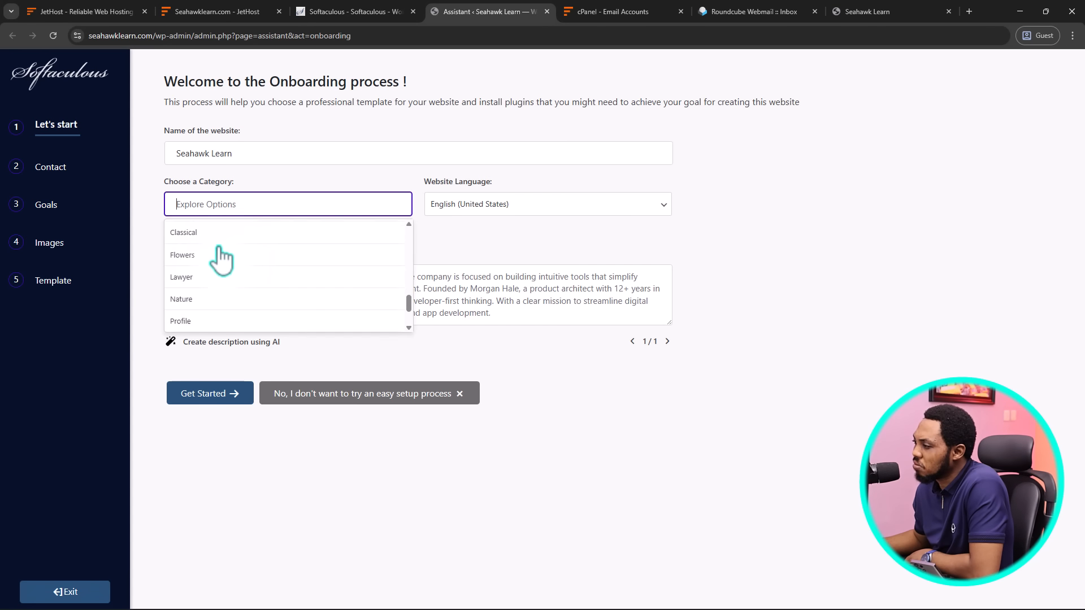
scroll(221, 260, up, 5)
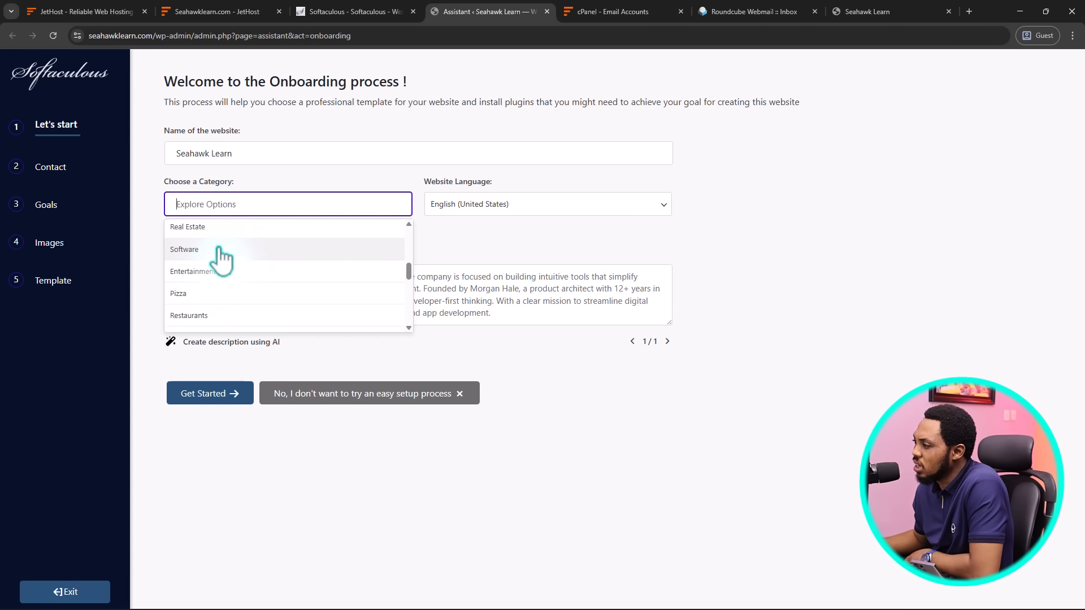
scroll(221, 259, up, 1)
scroll(222, 259, up, 1)
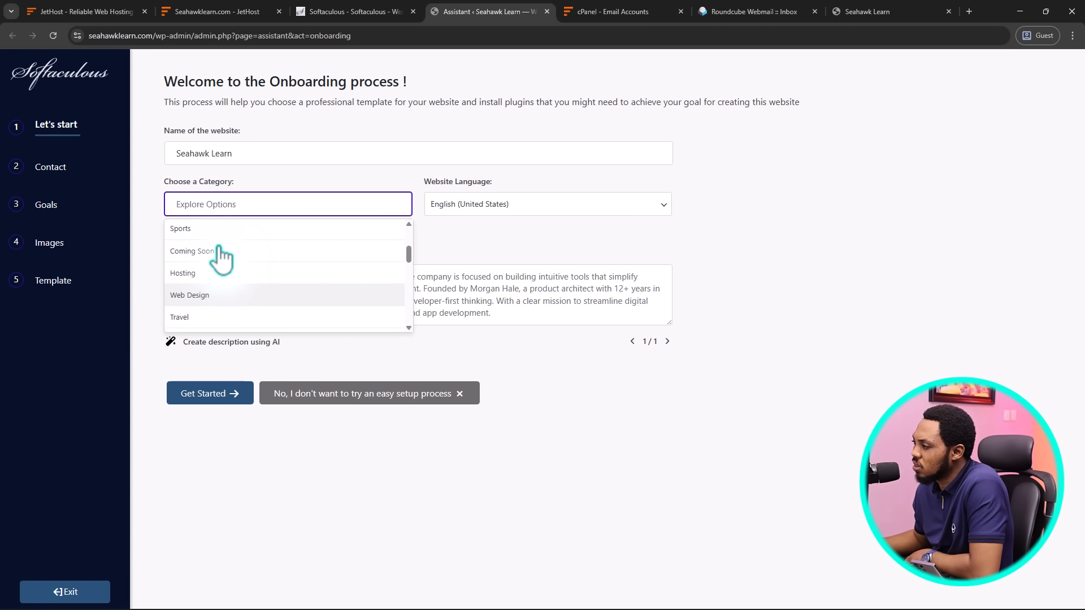
click(215, 295)
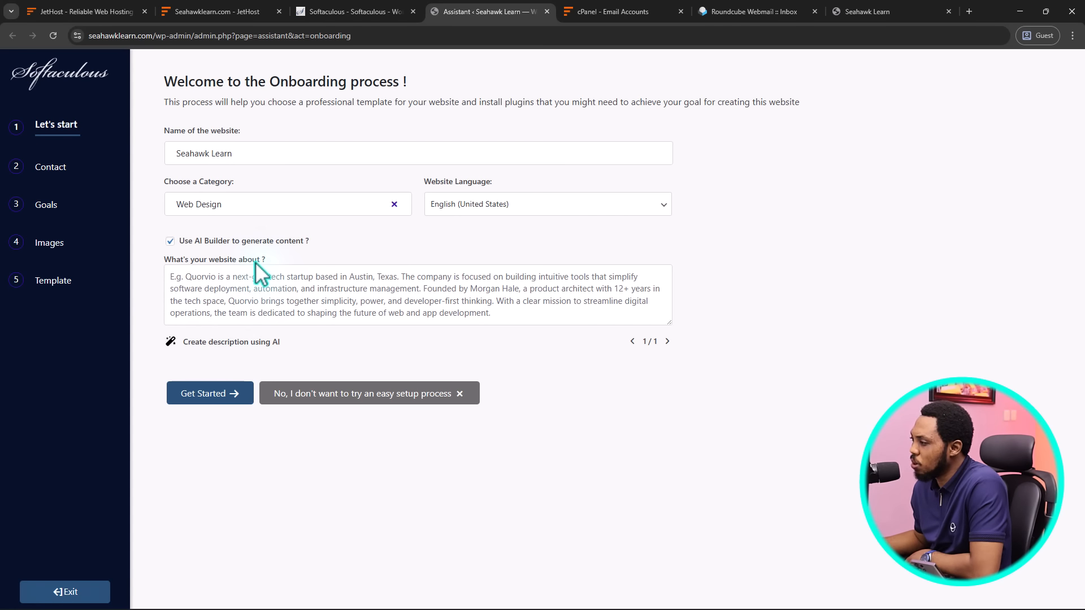
Paste the Seahawk company description, have AI rewrite it, and continue to Contact
click(260, 290)
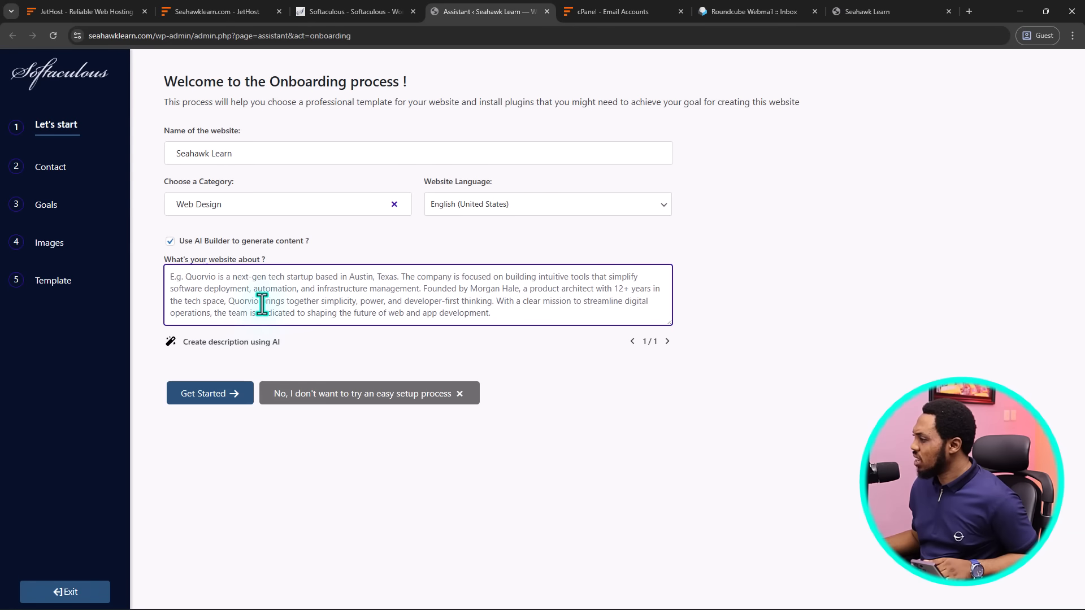
click(168, 277)
key(ctrl+a)
text(Seahawk is a global WordPress services company specializing in website development, WordPress maintenance, hacked site repair, and professional design solutions. We help brands, agencies, and businesses build, manage, and grow fast, secure, and high-performing WordPress websites. Through Seahawk Learn, we publish practical tutorials, guides, and expert resources that make WordPress and digital growth easier for everyone.)
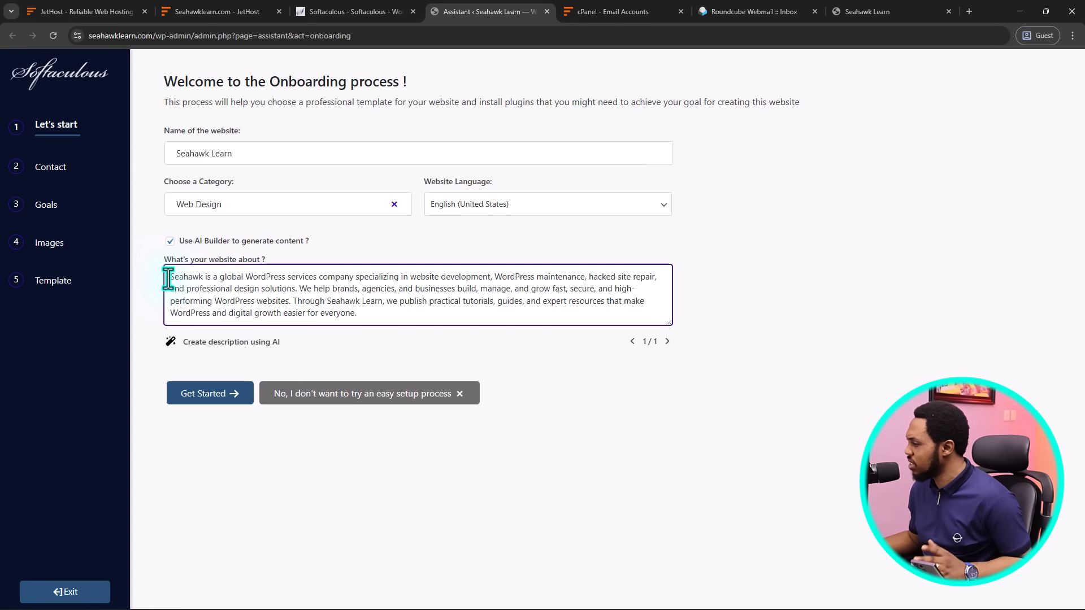
click(244, 343)
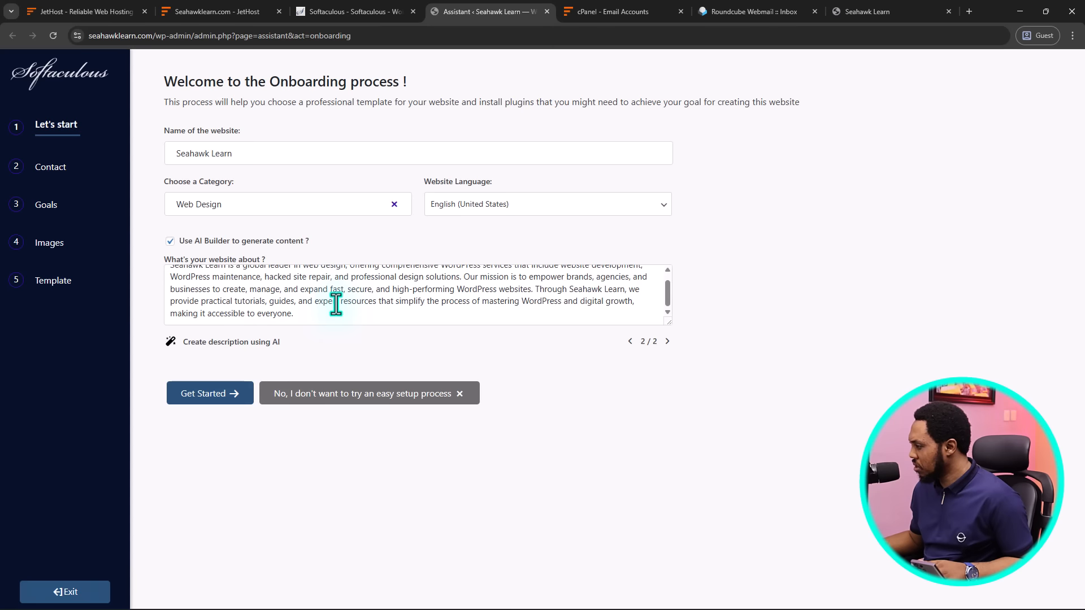
scroll(339, 317, up, 1)
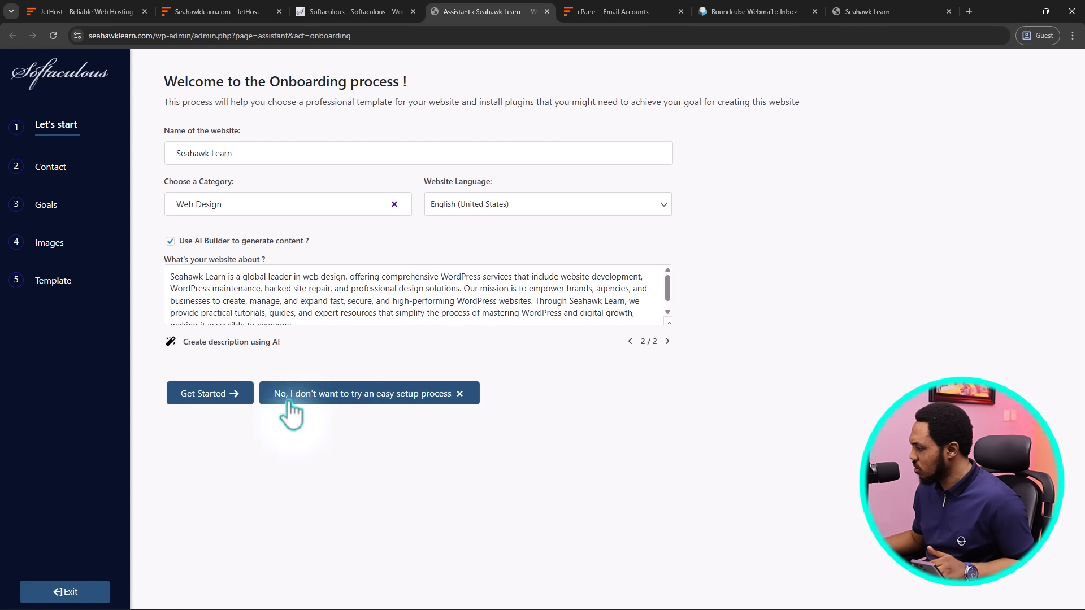
click(202, 397)
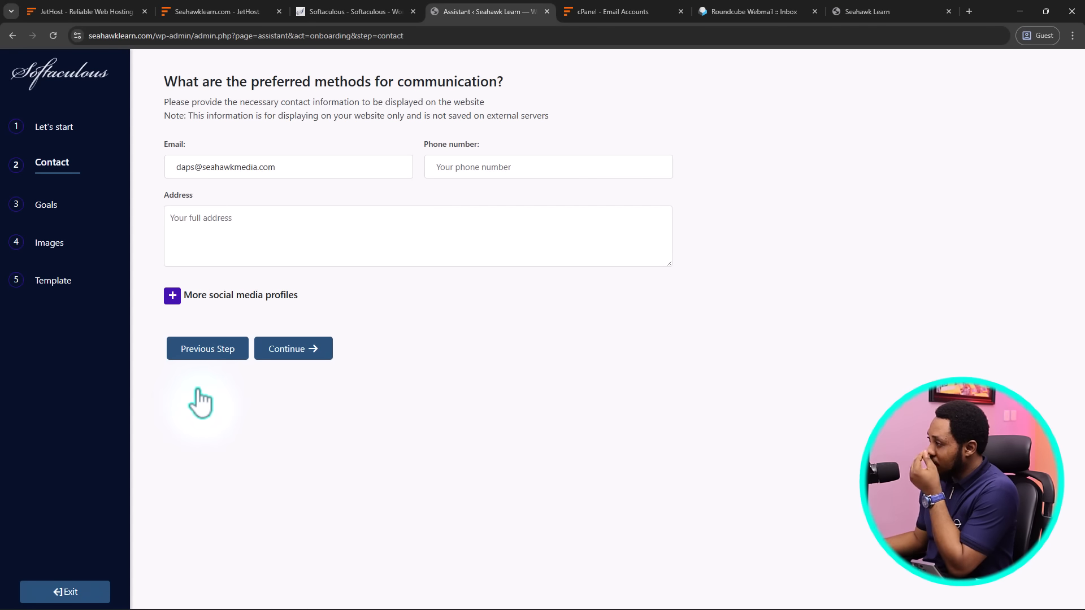
Enter the site's contact phone number and street address, then continue to the Goals step
click(455, 168)
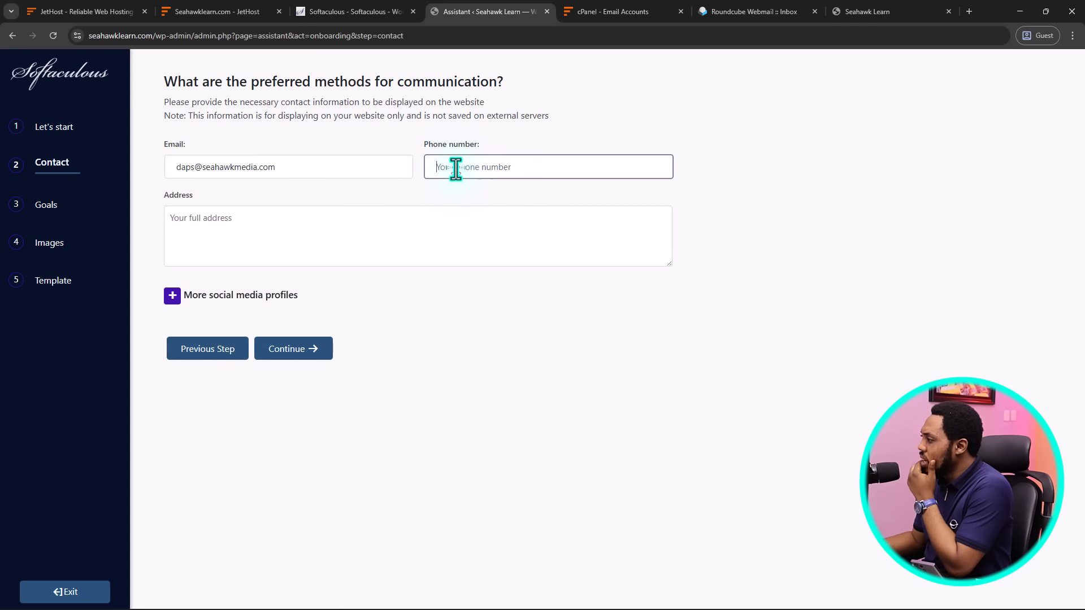
text(1234)
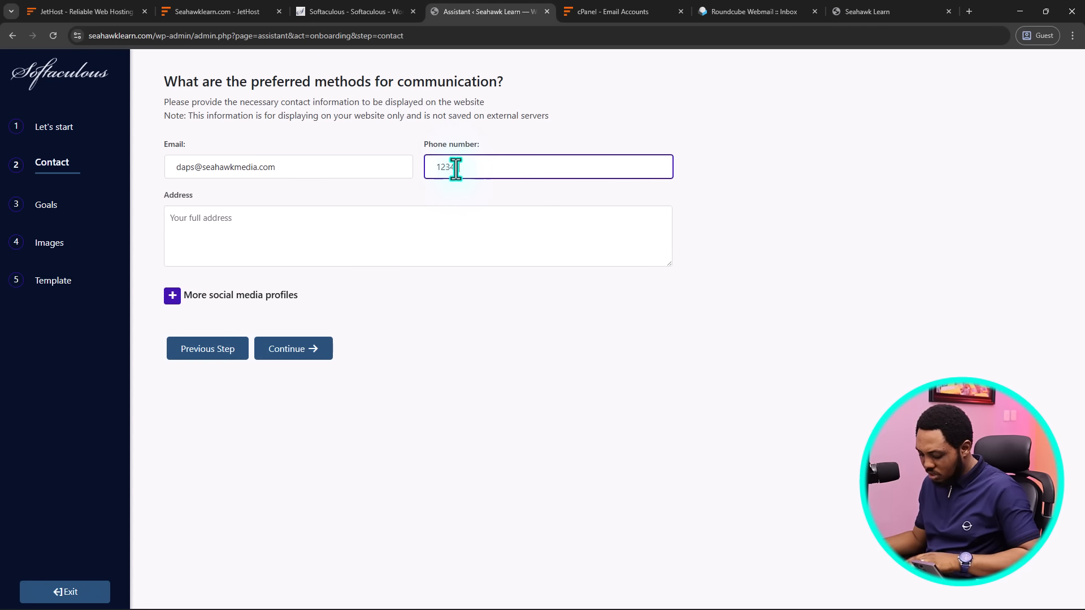
text(567890)
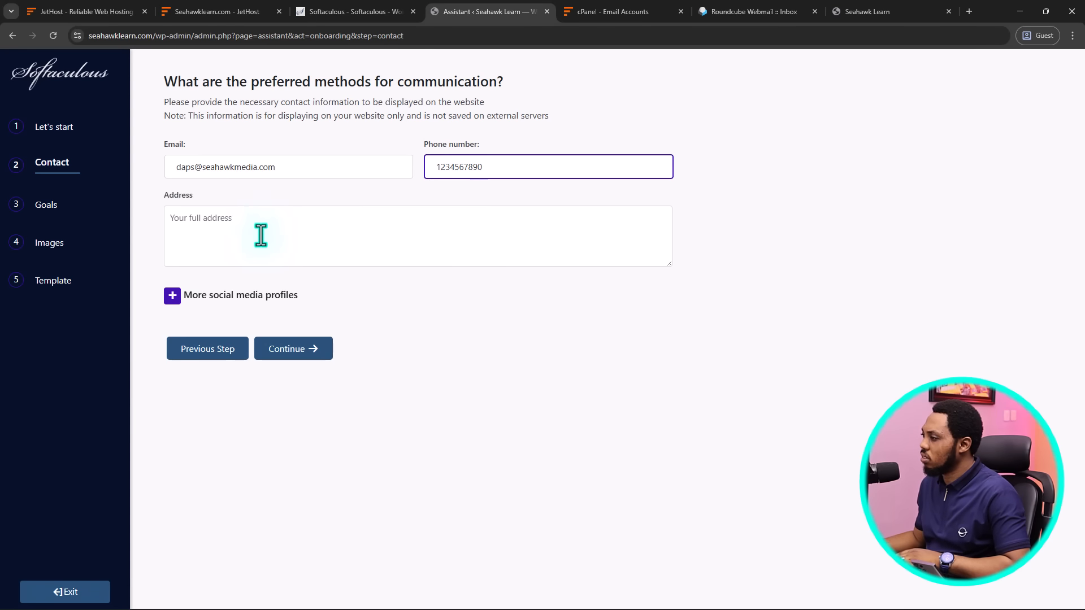
click(223, 218)
text(12)
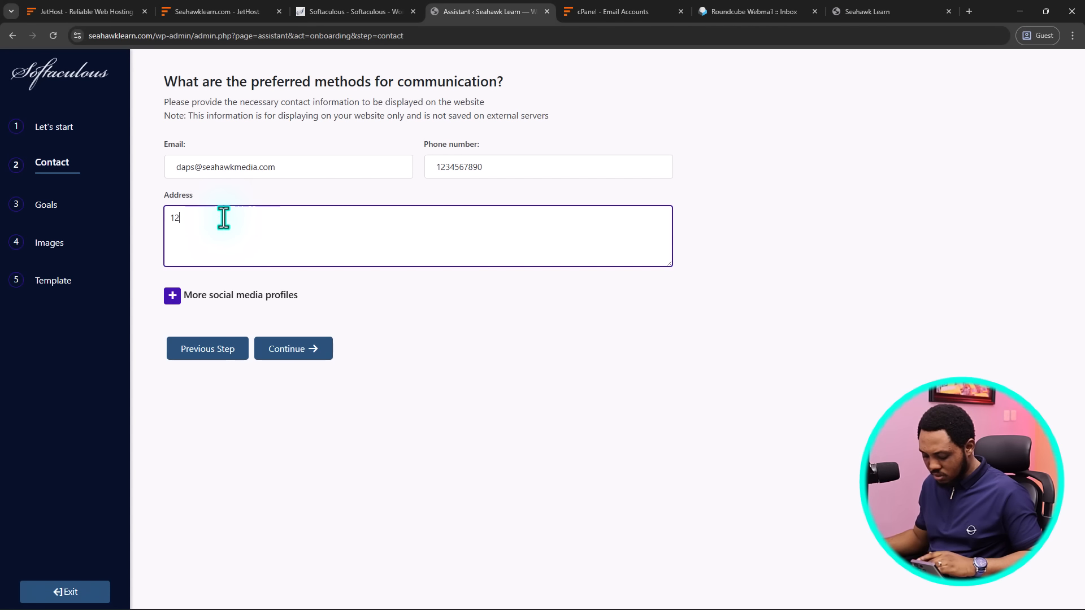
text(3 Miami)
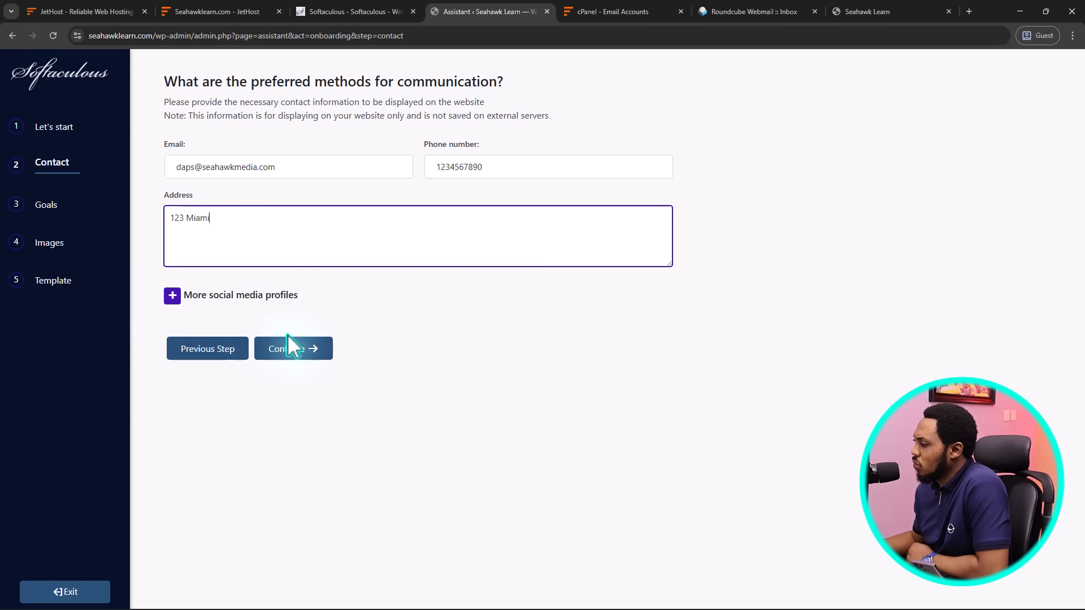
click(292, 353)
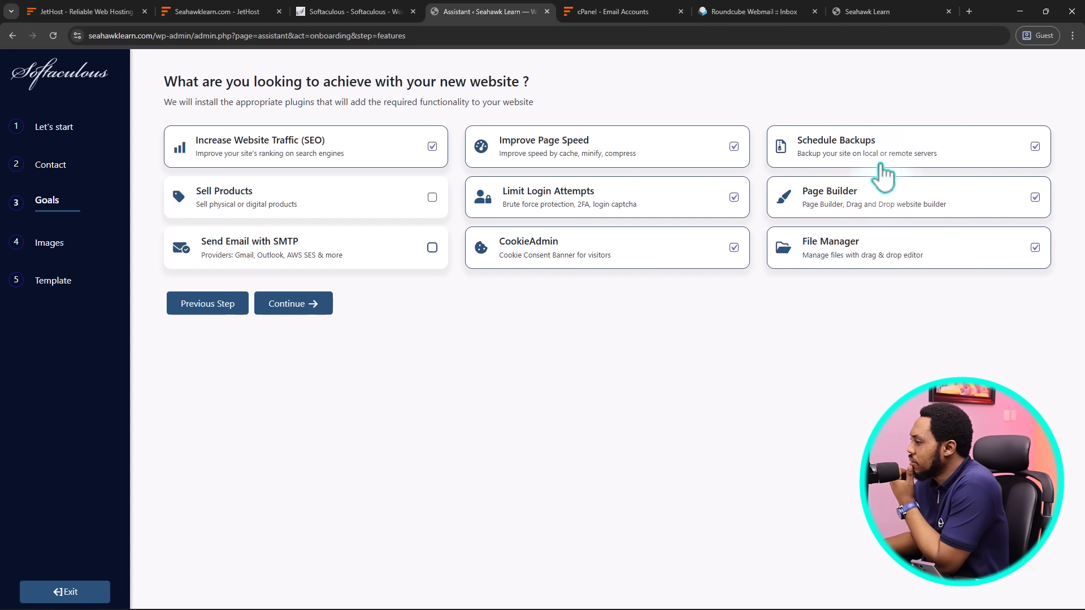
Accept the default website goals and continue to the Images step
click(286, 307)
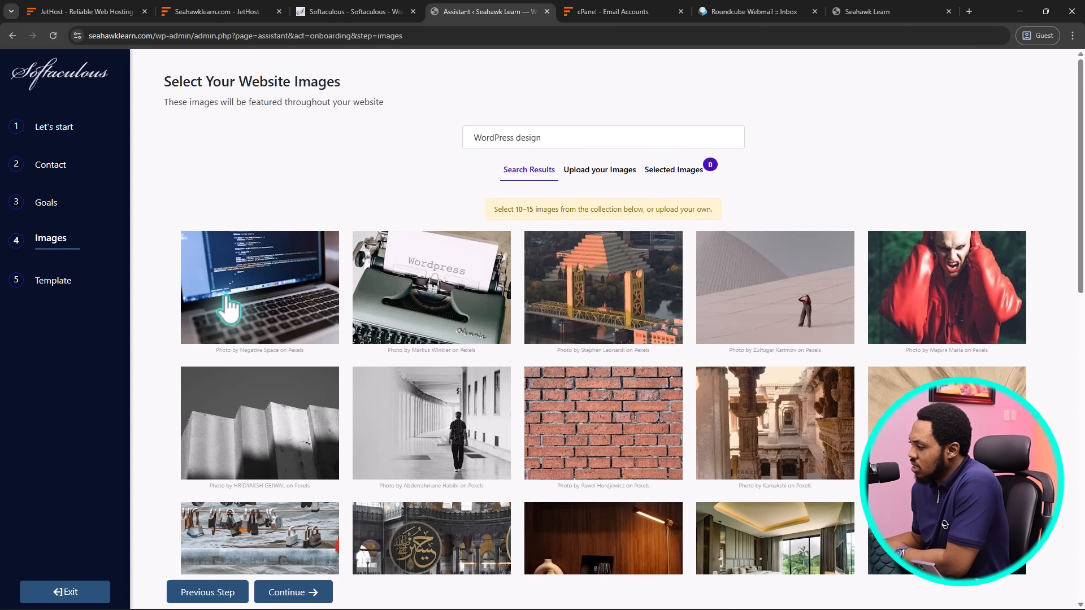
scroll(229, 308, down, 1)
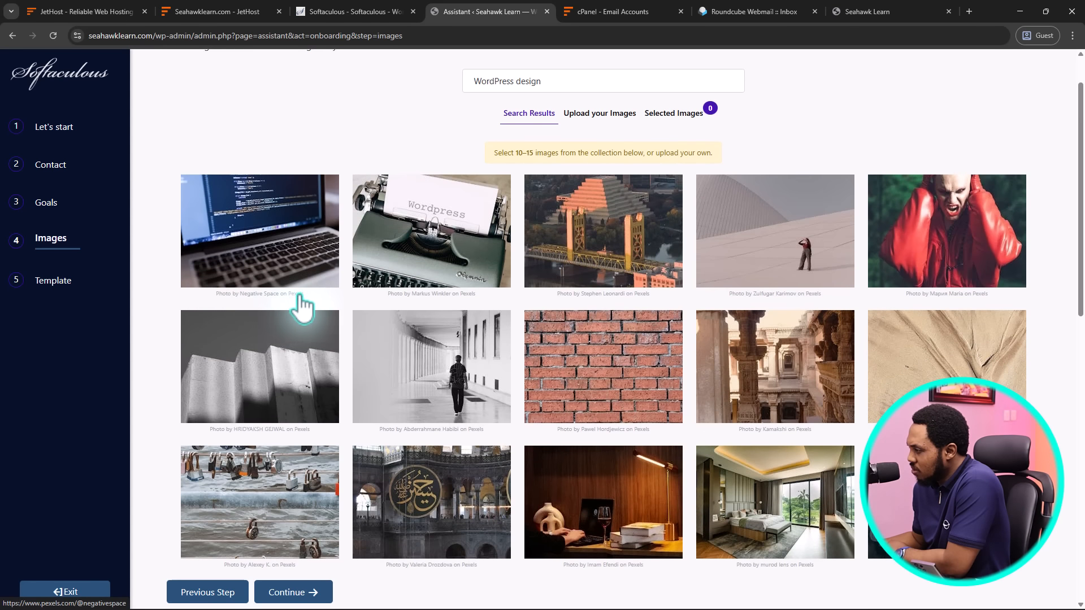
click(270, 244)
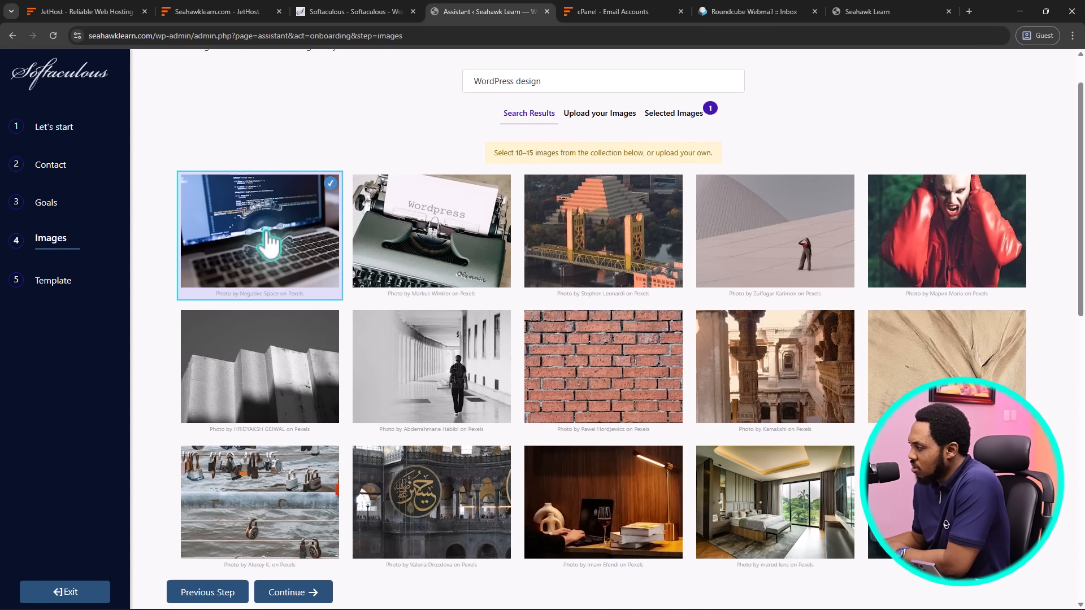
scroll(270, 247, down, 3)
scroll(270, 249, down, 5)
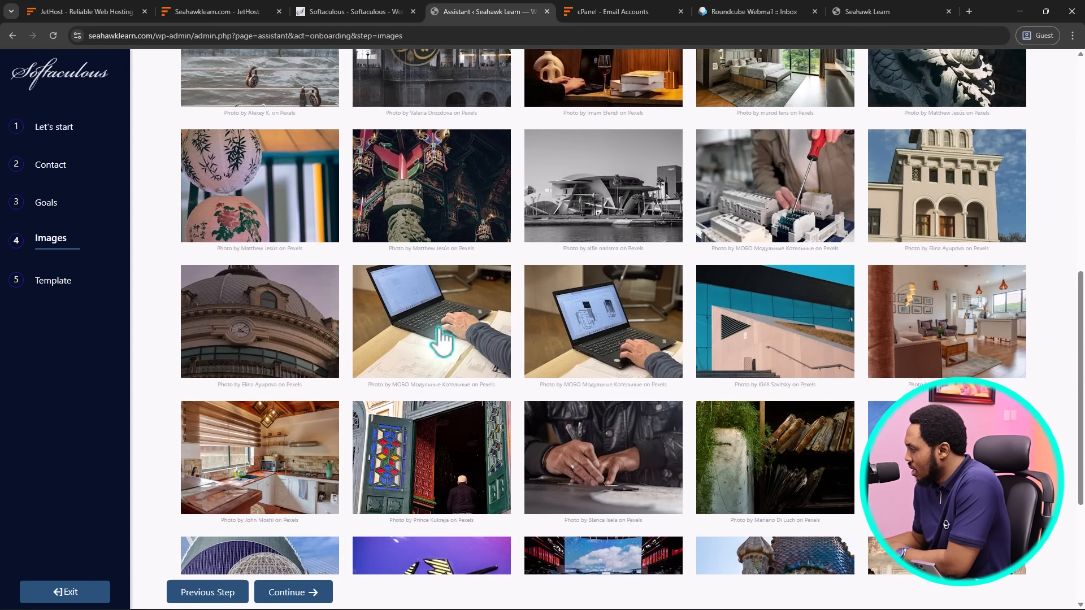
click(442, 339)
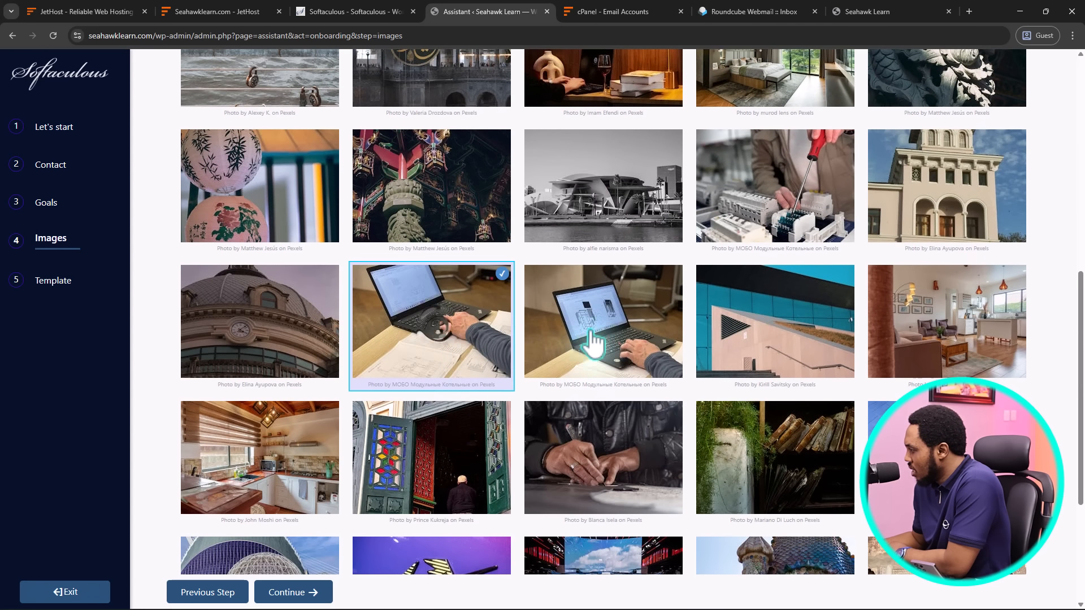
click(591, 336)
scroll(386, 337, down, 3)
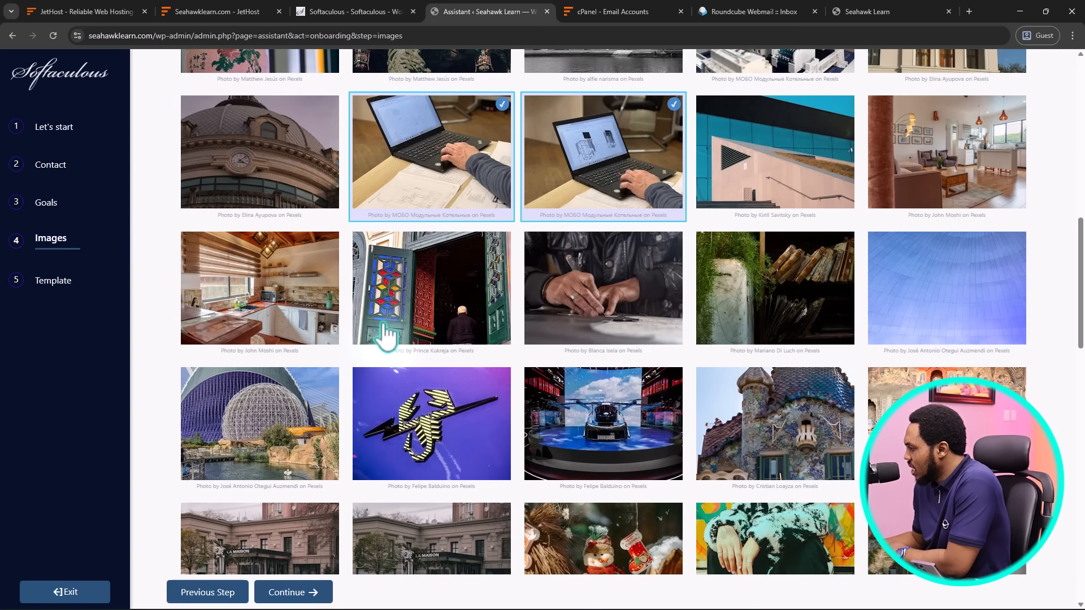
scroll(386, 335, down, 3)
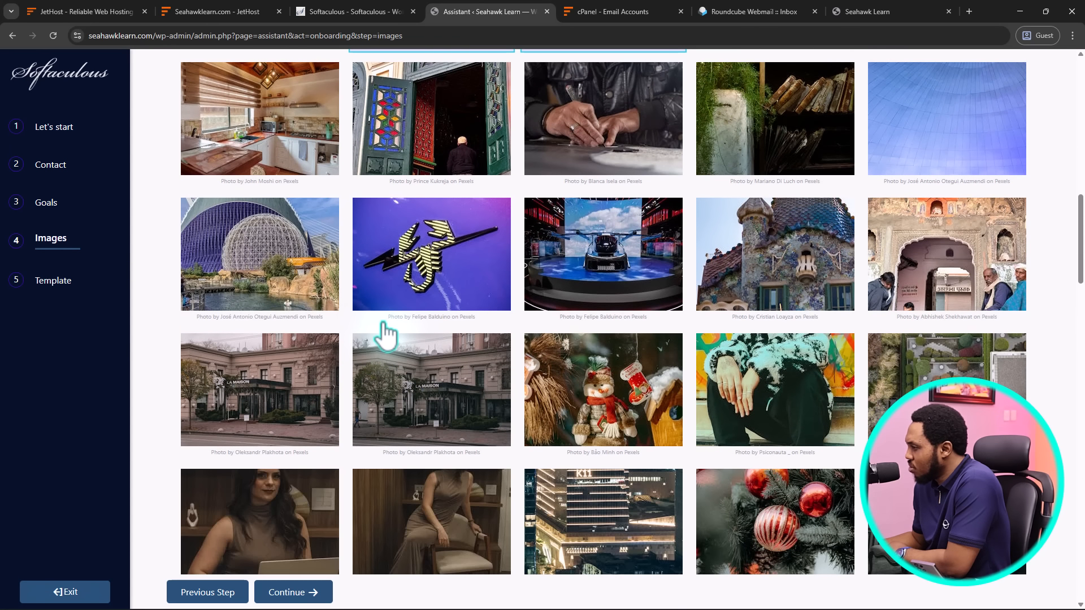
scroll(386, 335, down, 4)
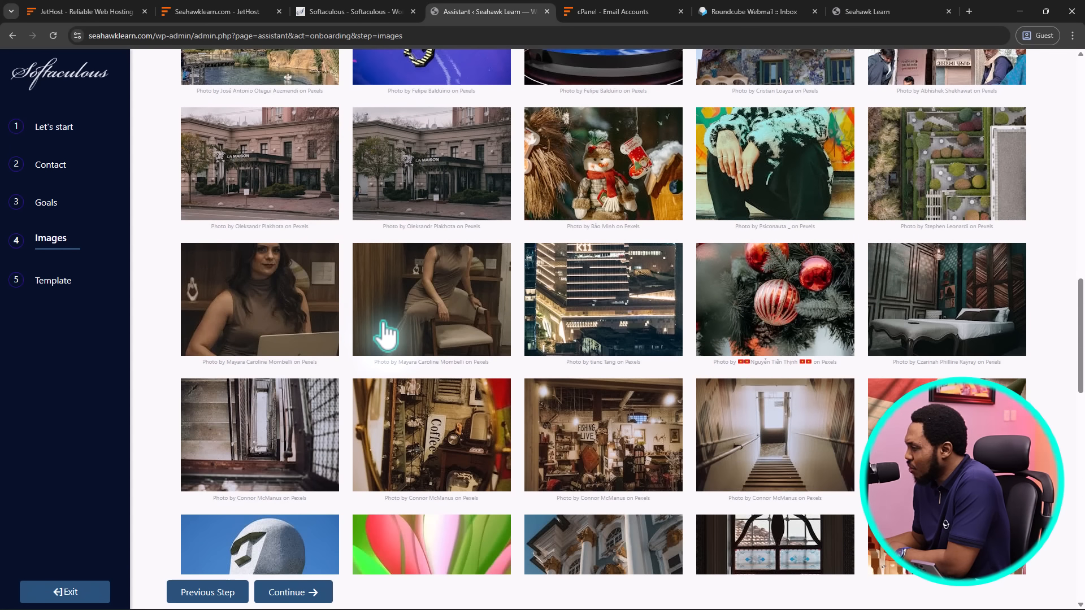
scroll(386, 335, down, 4)
scroll(386, 335, down, 7)
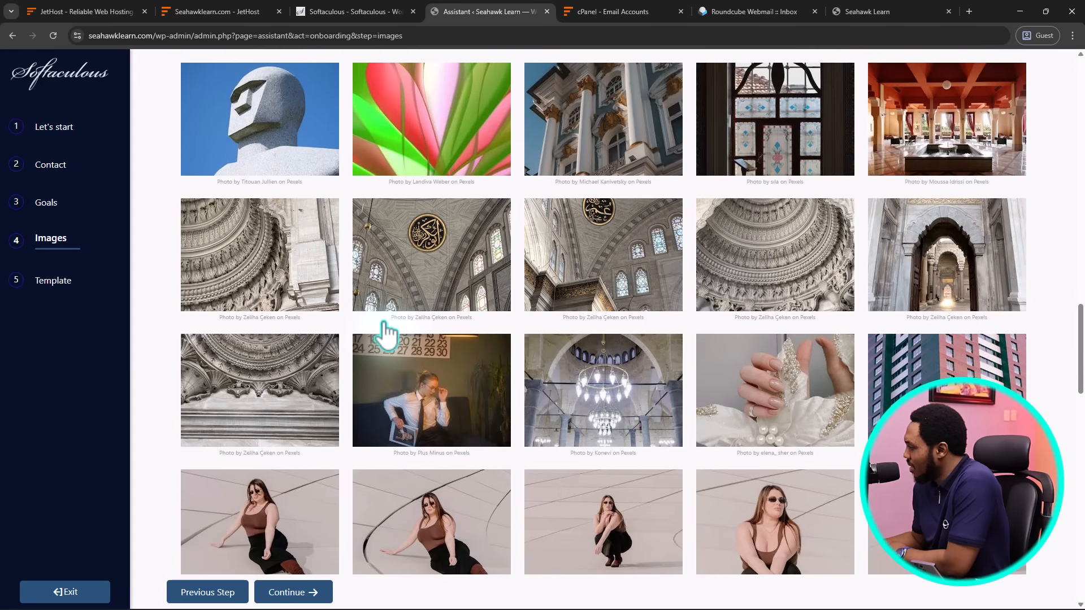
scroll(386, 335, down, 7)
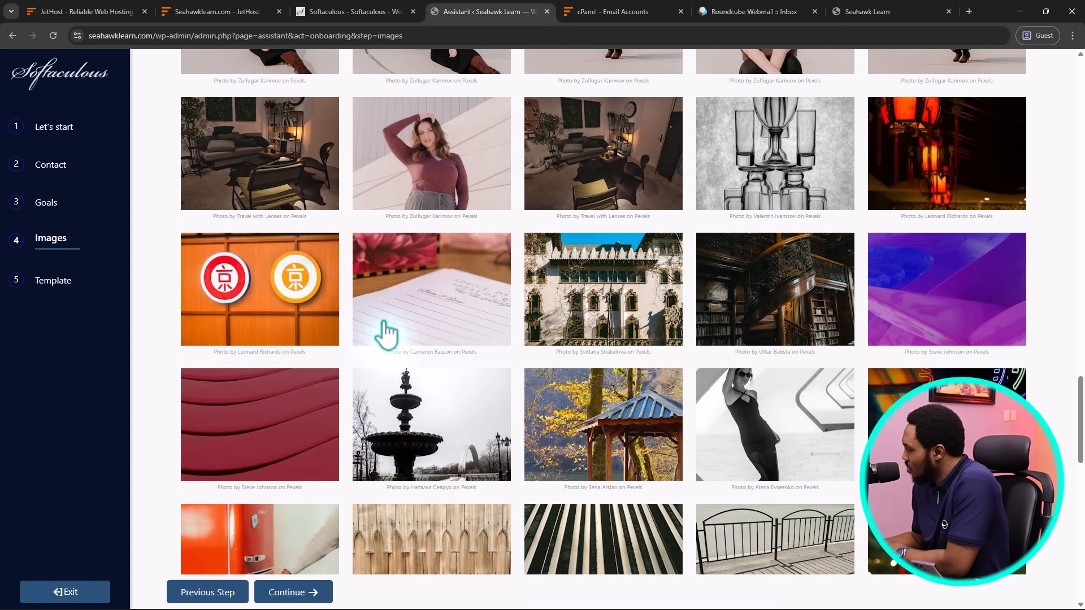
scroll(385, 335, down, 4)
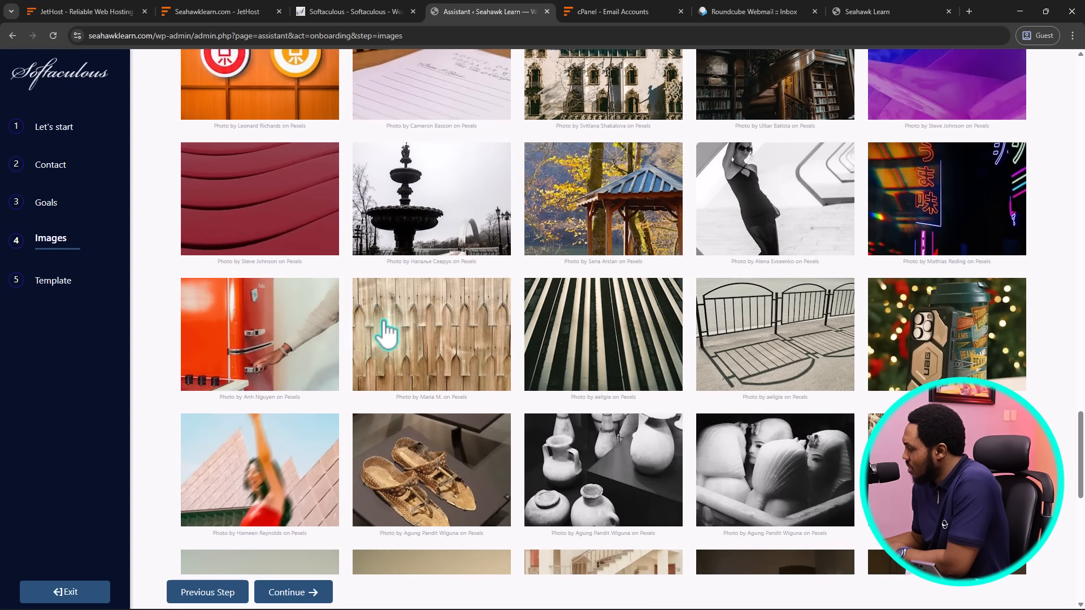
scroll(385, 335, down, 5)
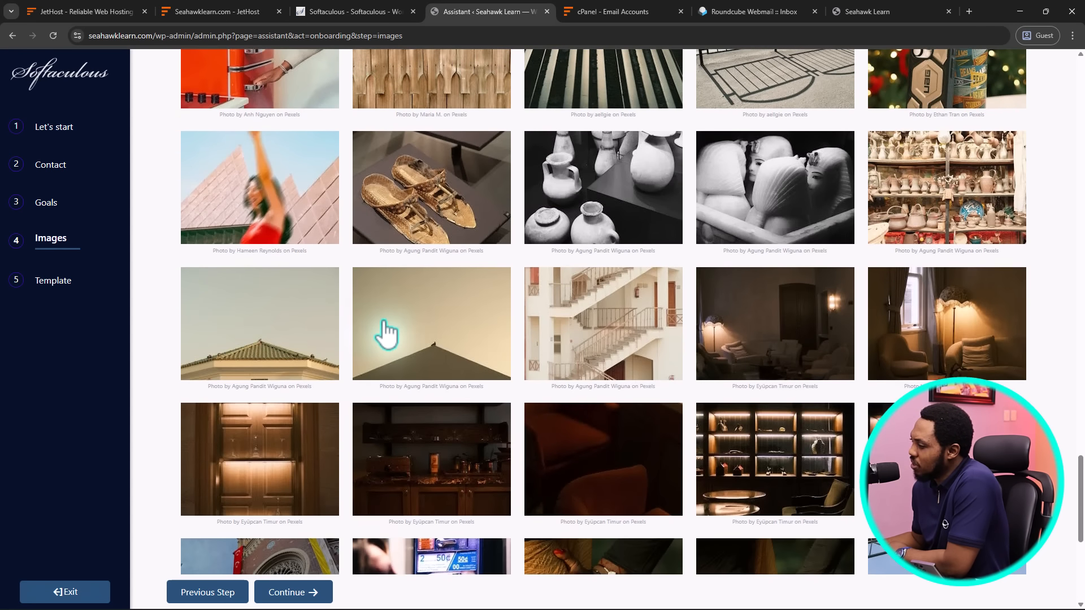
scroll(385, 335, down, 5)
scroll(386, 335, down, 6)
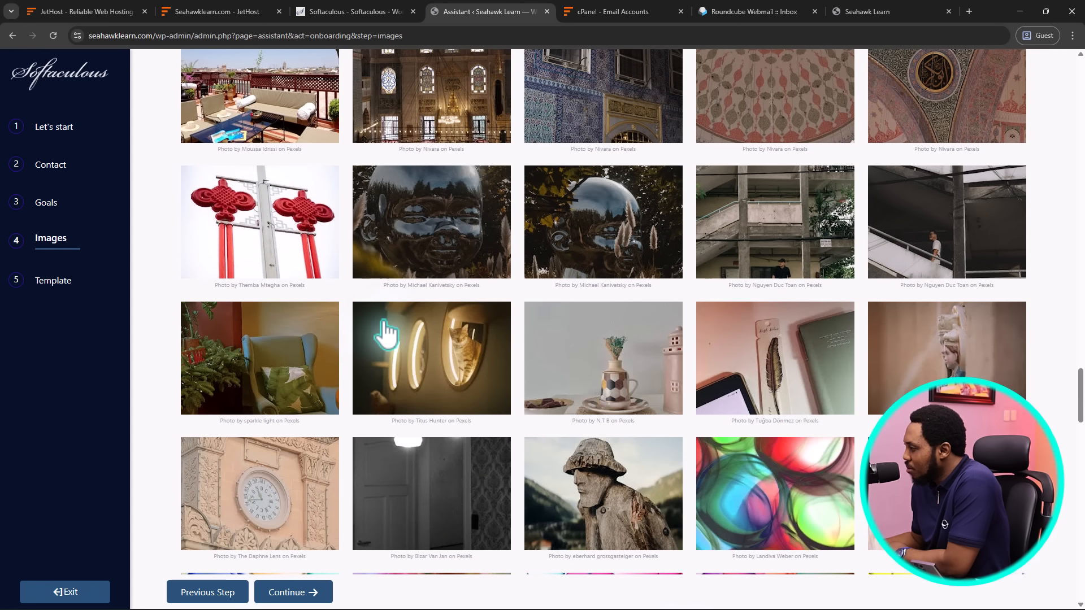
scroll(424, 328, down, 8)
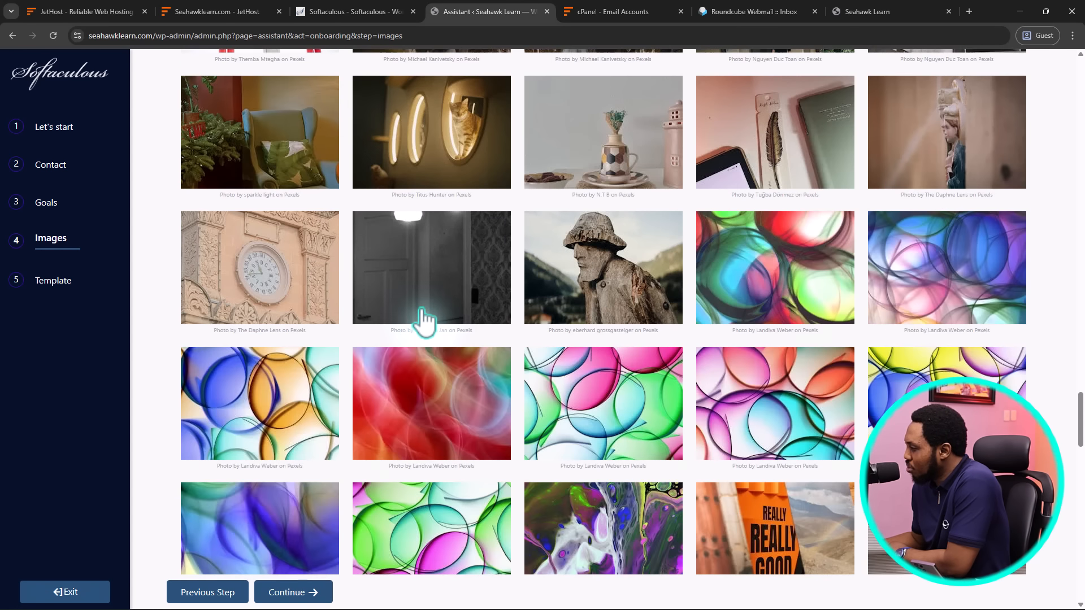
scroll(424, 323, down, 4)
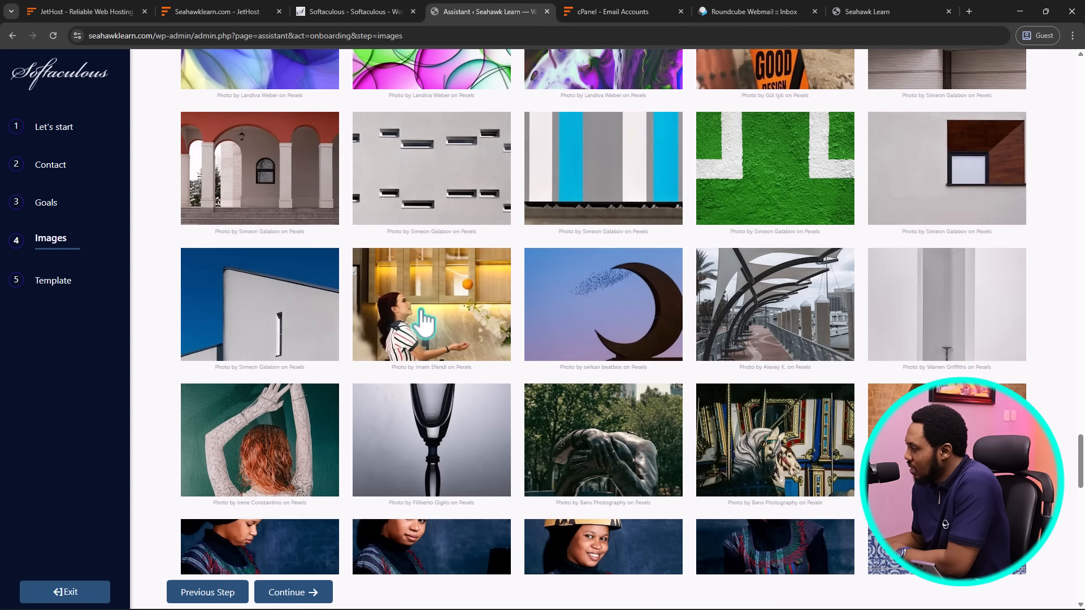
scroll(424, 322, down, 13)
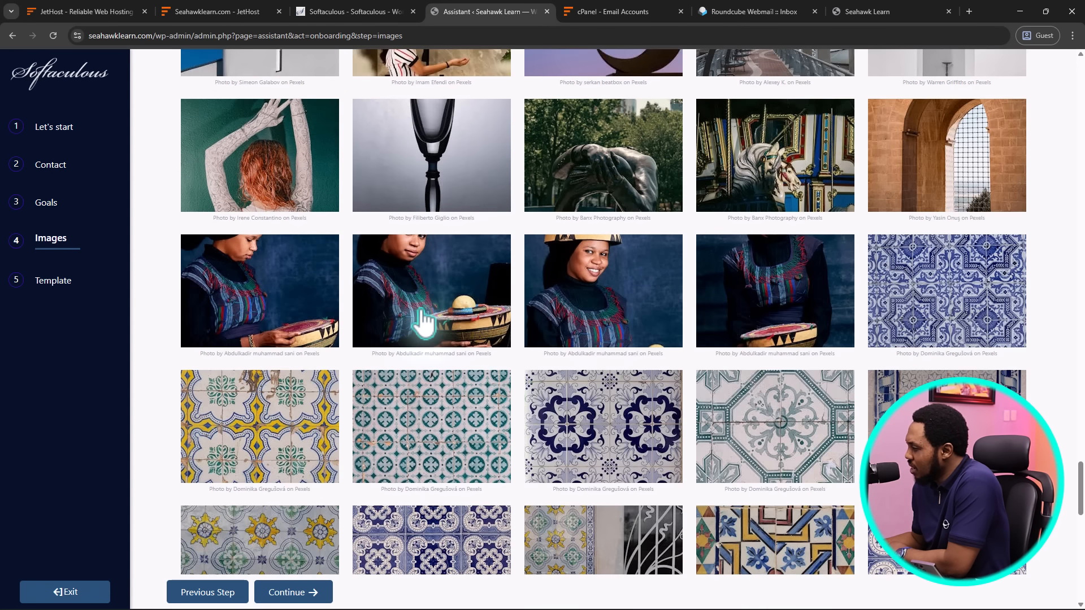
scroll(421, 323, down, 10)
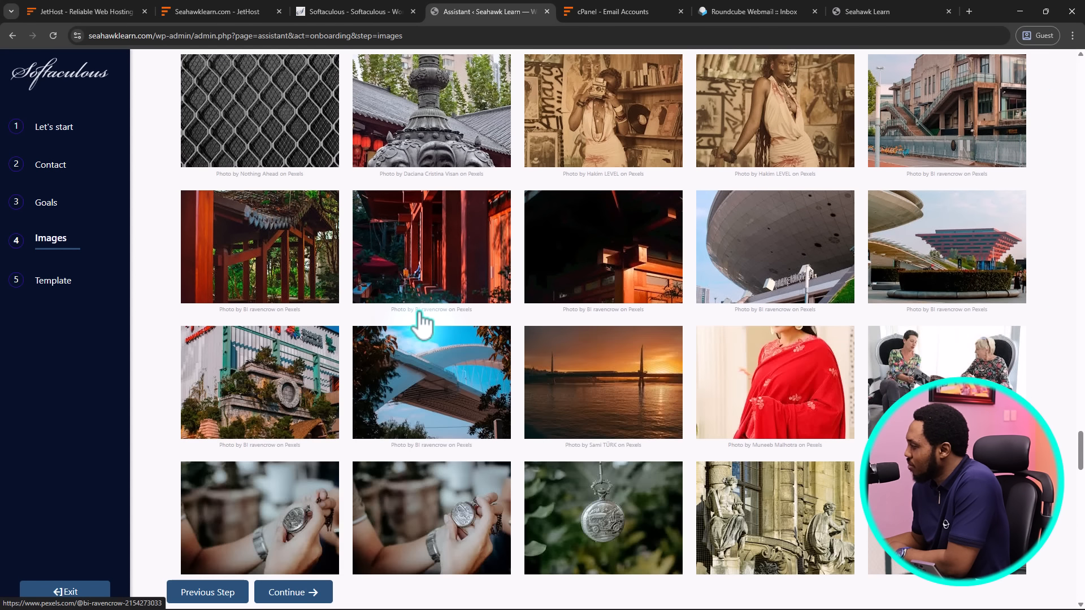
scroll(422, 323, down, 12)
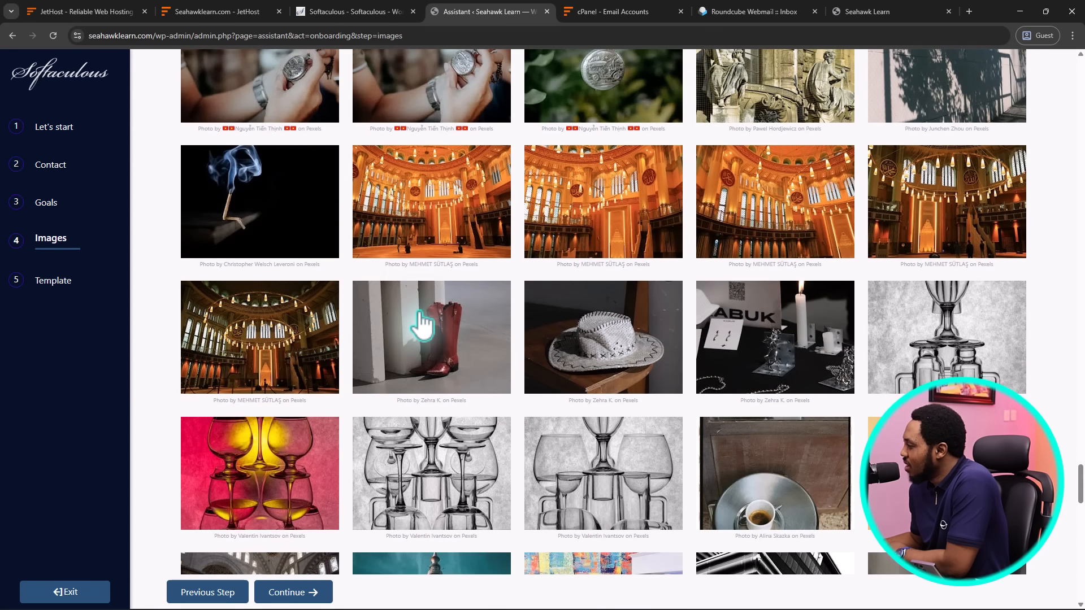
scroll(421, 323, down, 4)
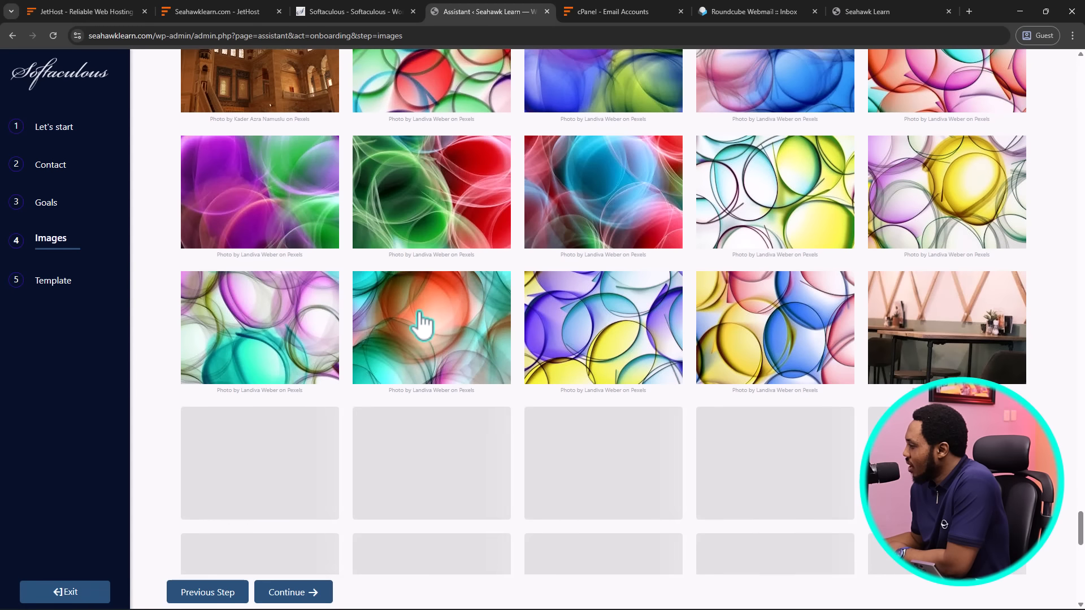
scroll(422, 323, down, 4)
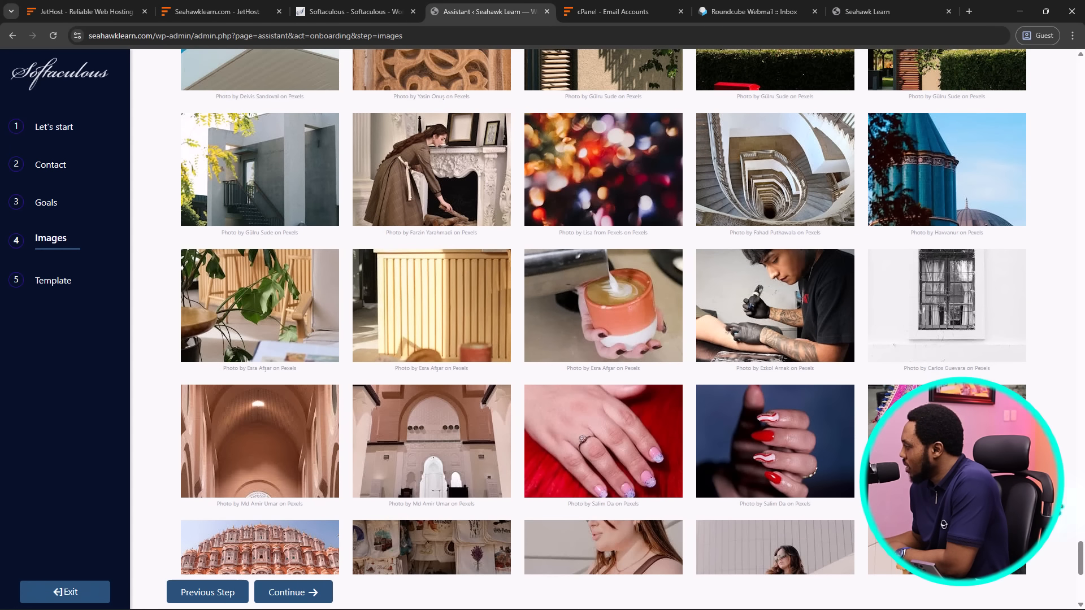
scroll(603, 312, down, 10)
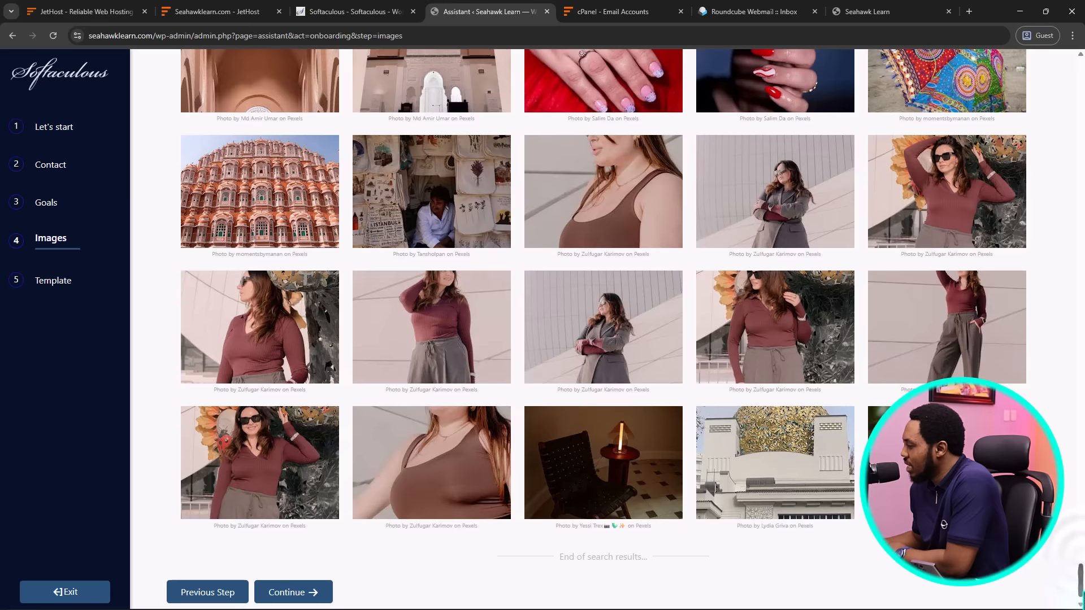
scroll(603, 312, down, 20)
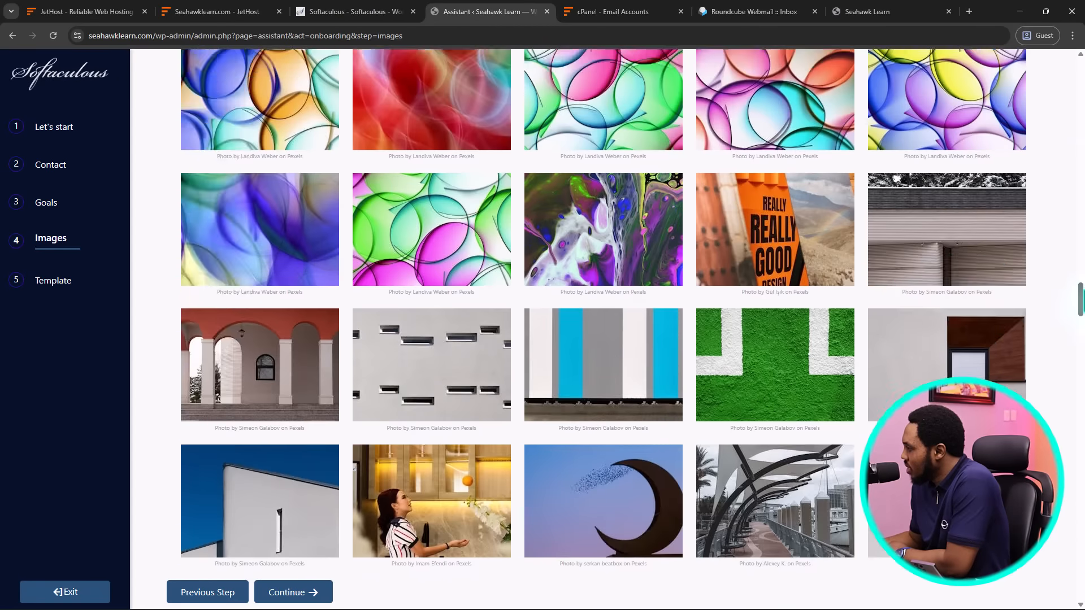
scroll(604, 312, up, 20)
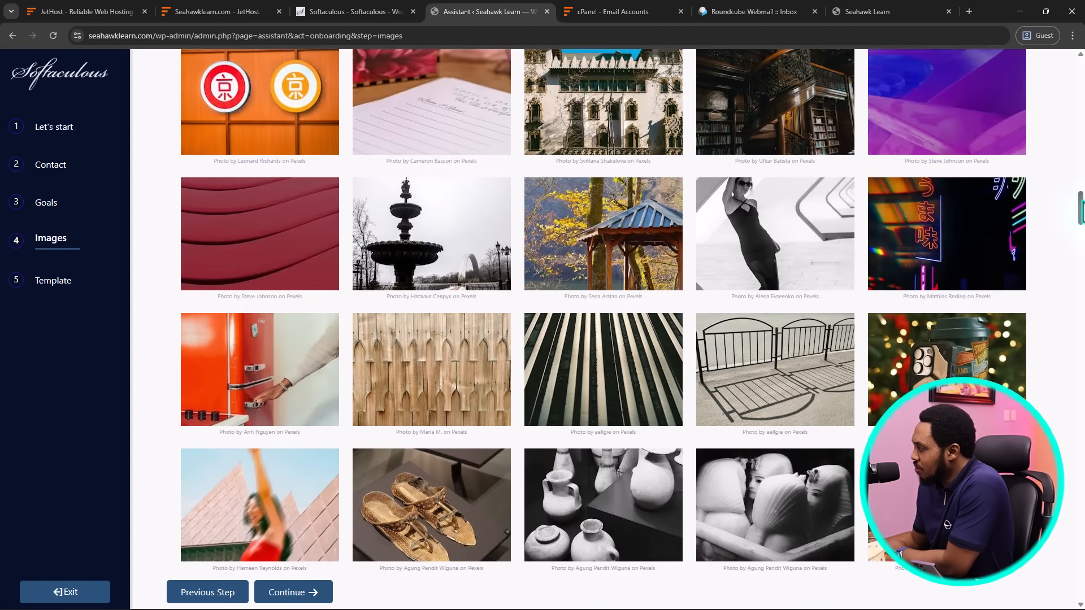
scroll(604, 311, up, 20)
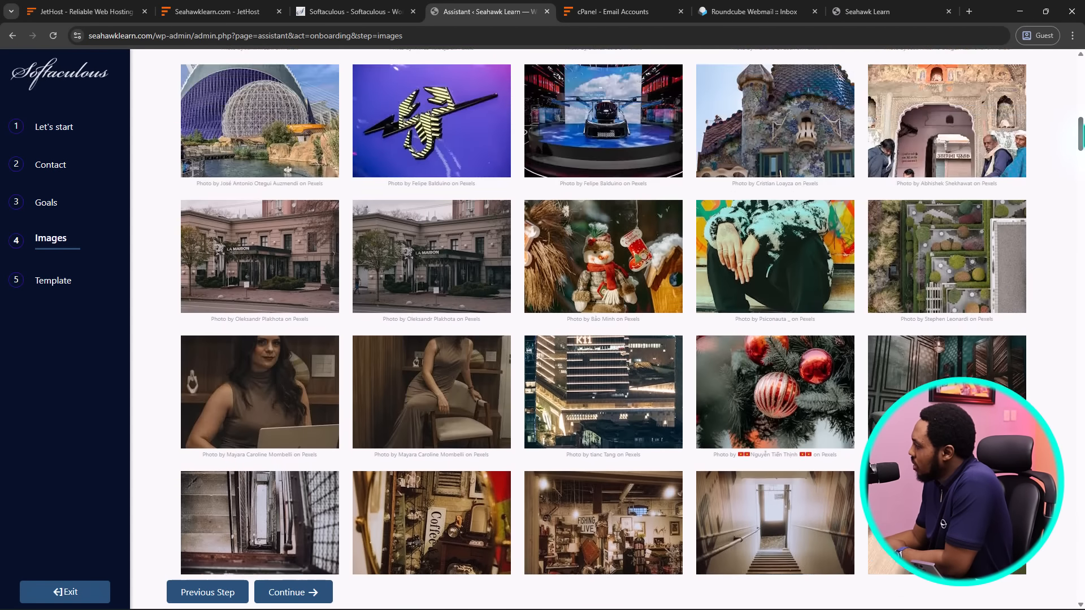
scroll(603, 312, up, 5)
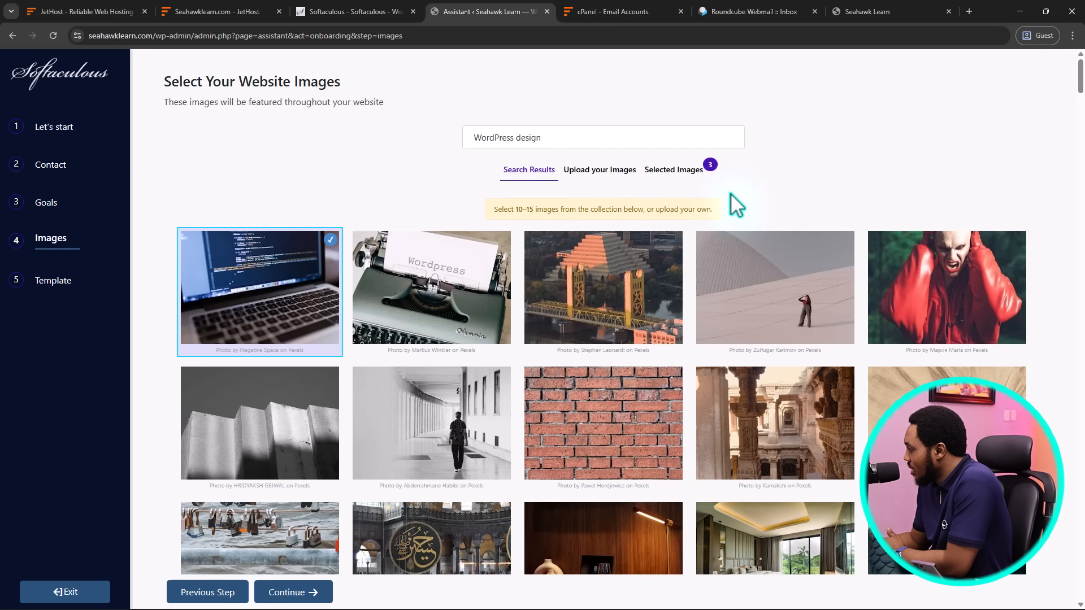
Search the image library for 'web design'
scroll(877, 210, down, 5)
scroll(877, 212, down, 3)
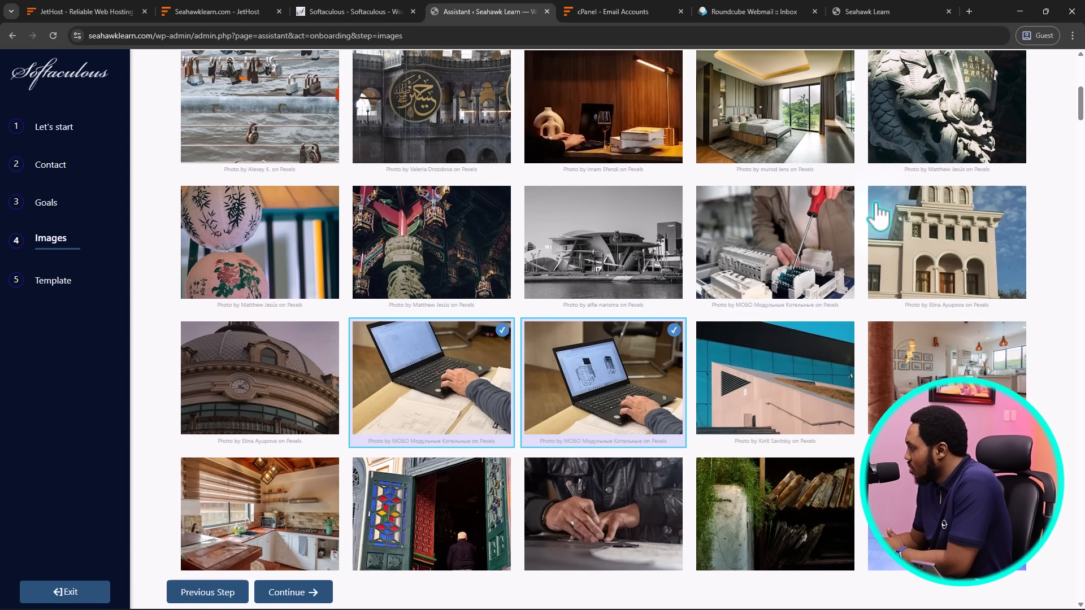
scroll(877, 206, up, 8)
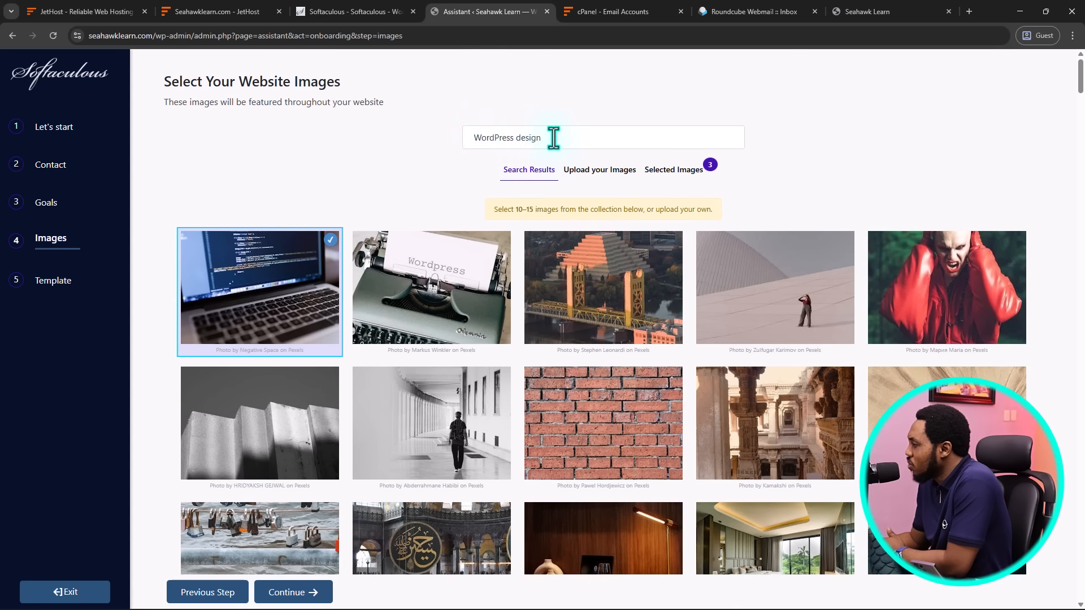
drag(531, 139, 469, 140)
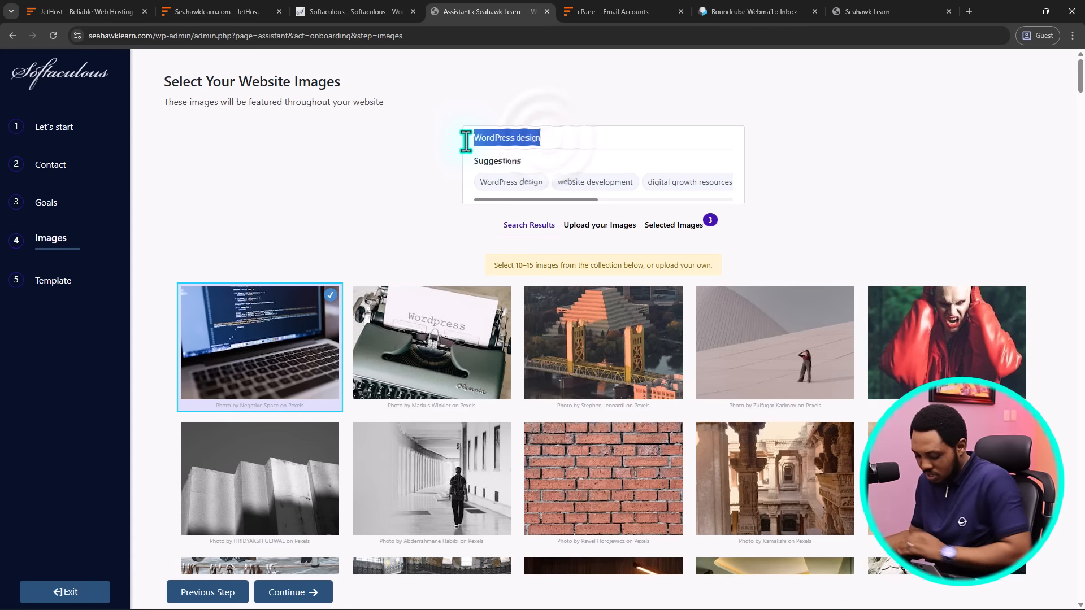
text(web design)
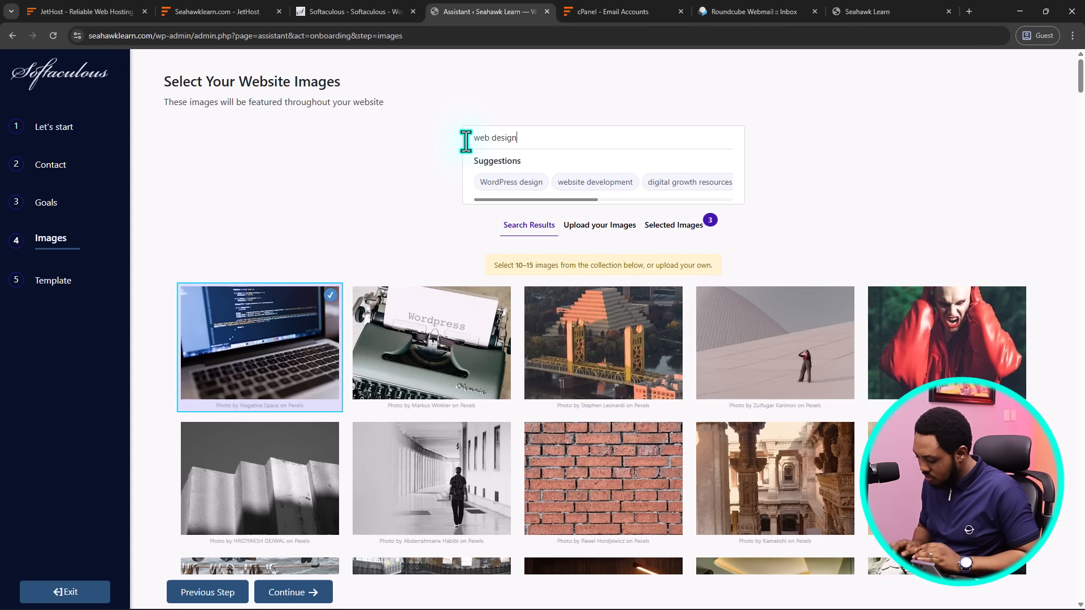
key(Return)
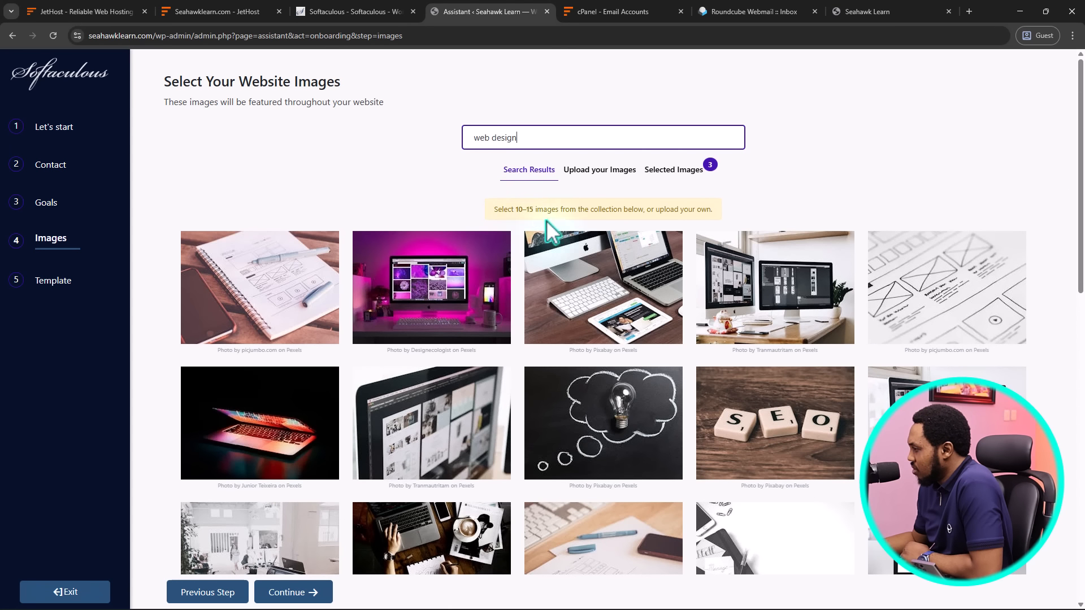
Select the iMac/tablet, two wireframe sketches, people at laptops, iMac desk, HTML code and Serpstat photos
click(626, 284)
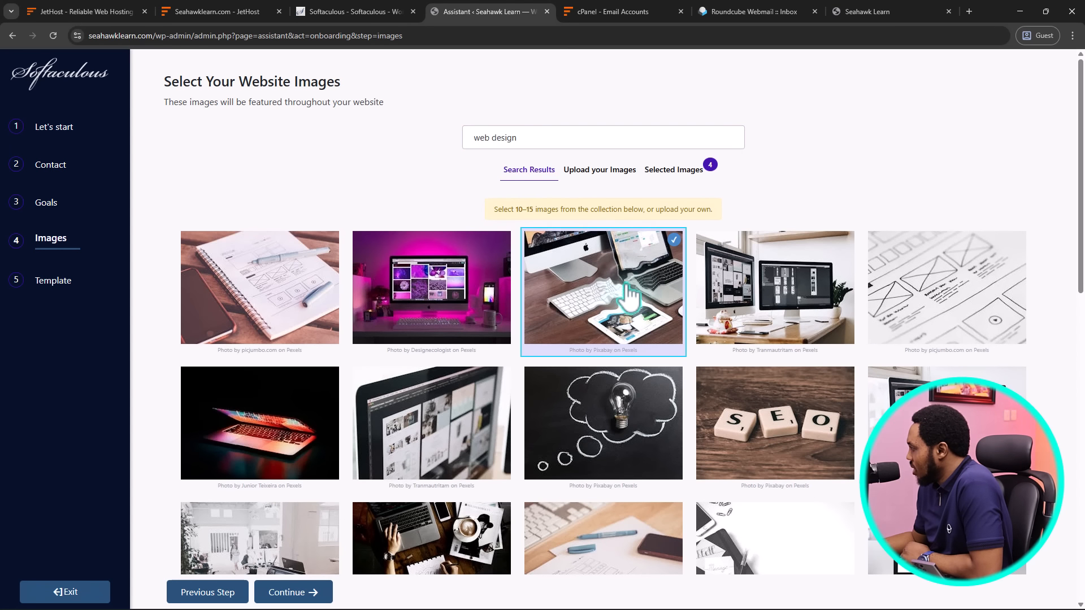
click(986, 313)
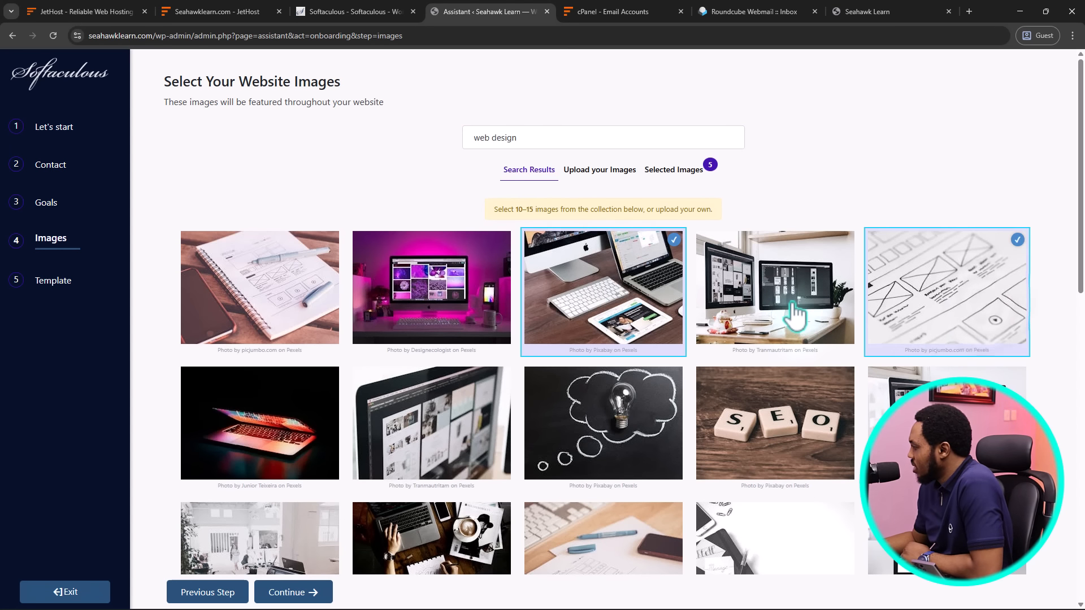
scroll(797, 305, down, 3)
scroll(796, 316, down, 2)
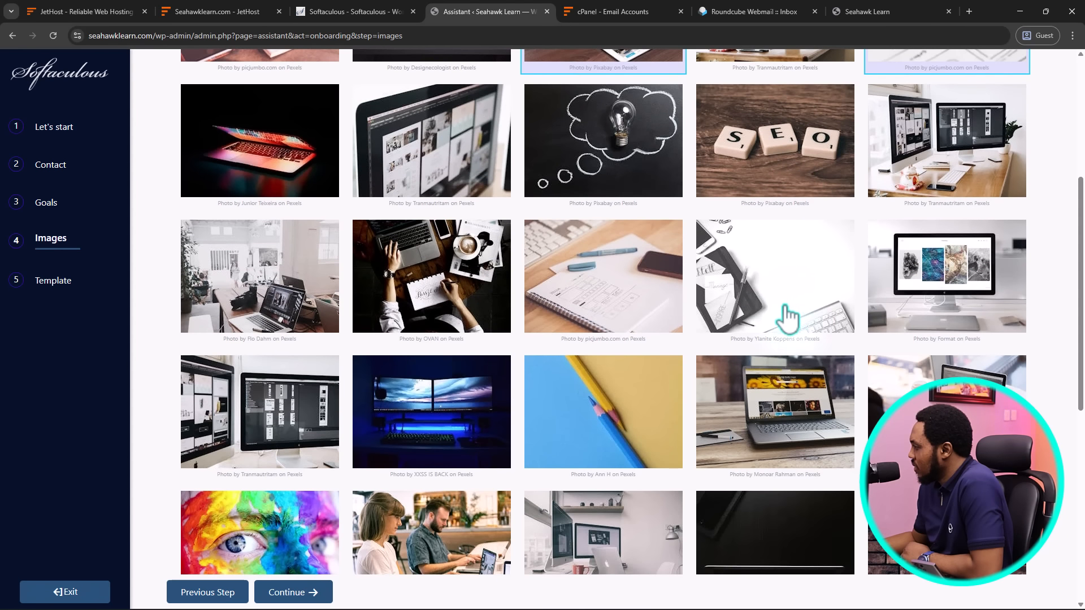
click(605, 308)
scroll(605, 307, down, 4)
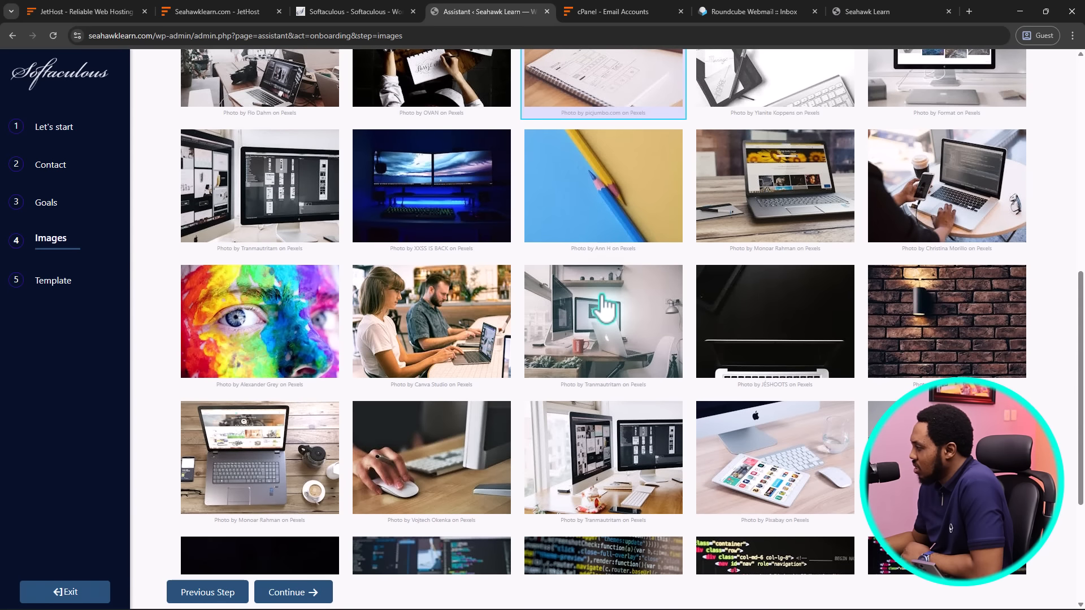
click(432, 325)
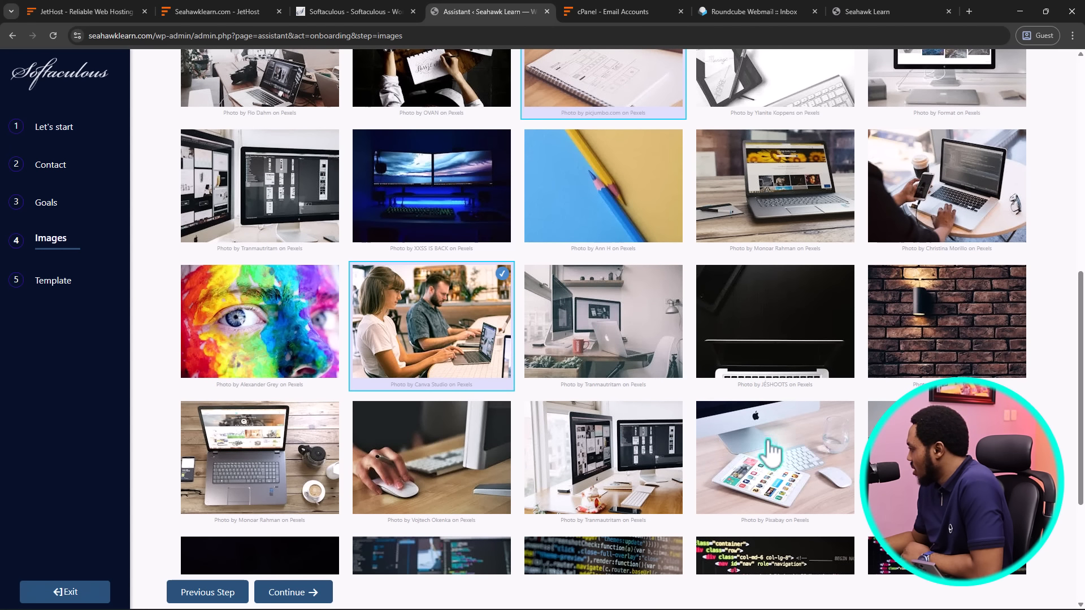
click(796, 460)
scroll(794, 438, down, 4)
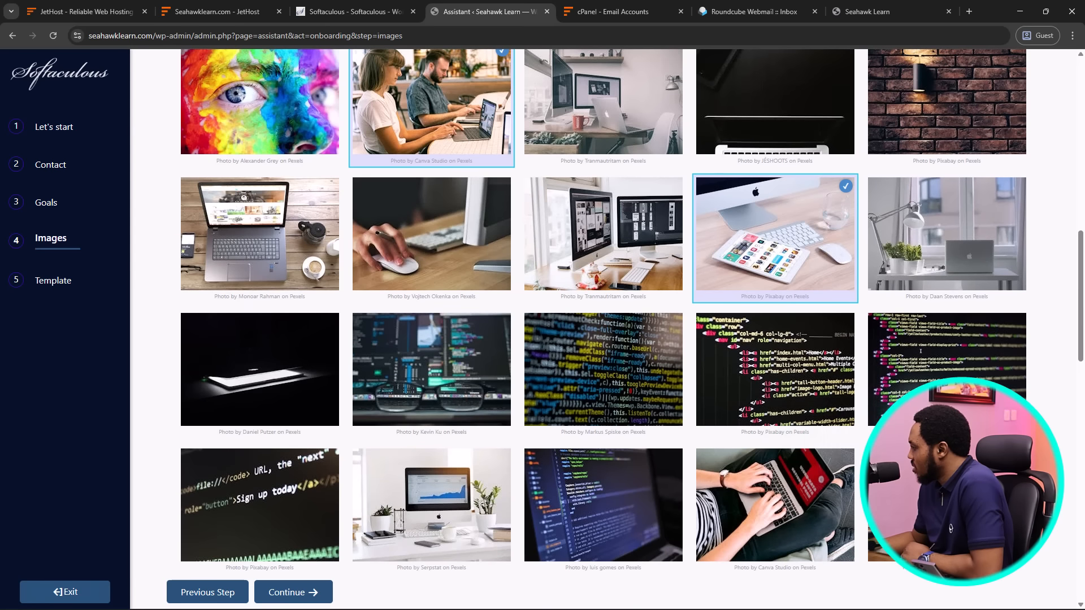
click(790, 396)
scroll(782, 402, down, 5)
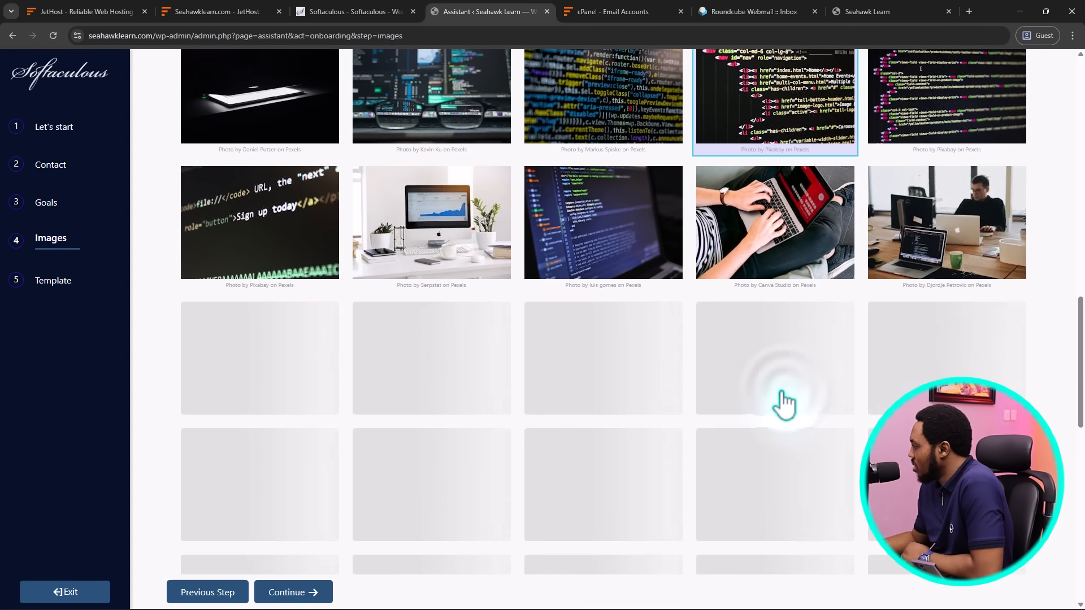
scroll(778, 396, up, 7)
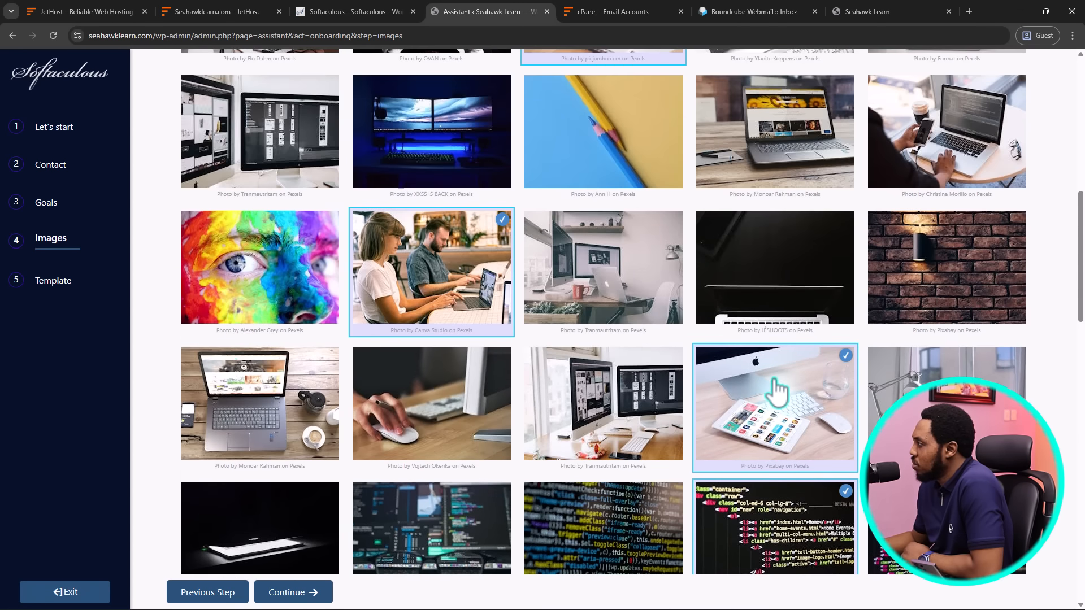
scroll(777, 393, down, 6)
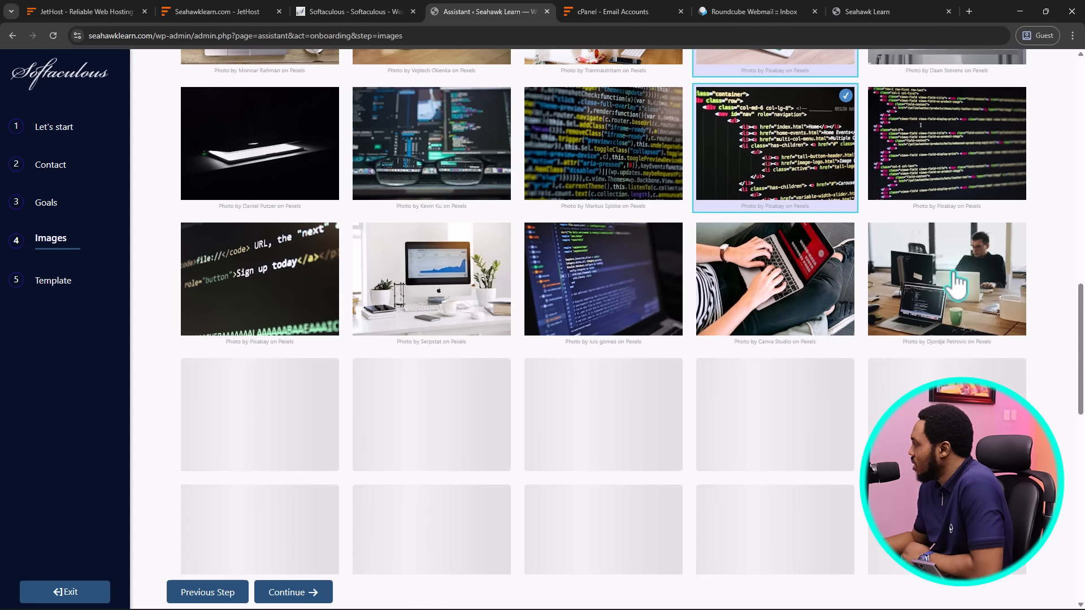
click(459, 290)
Add the dark laptop, laptop-on-desk, hand-on-mouse, dual-monitor and chalk lightbulb photos, reaching 15 selected
scroll(576, 308, down, 4)
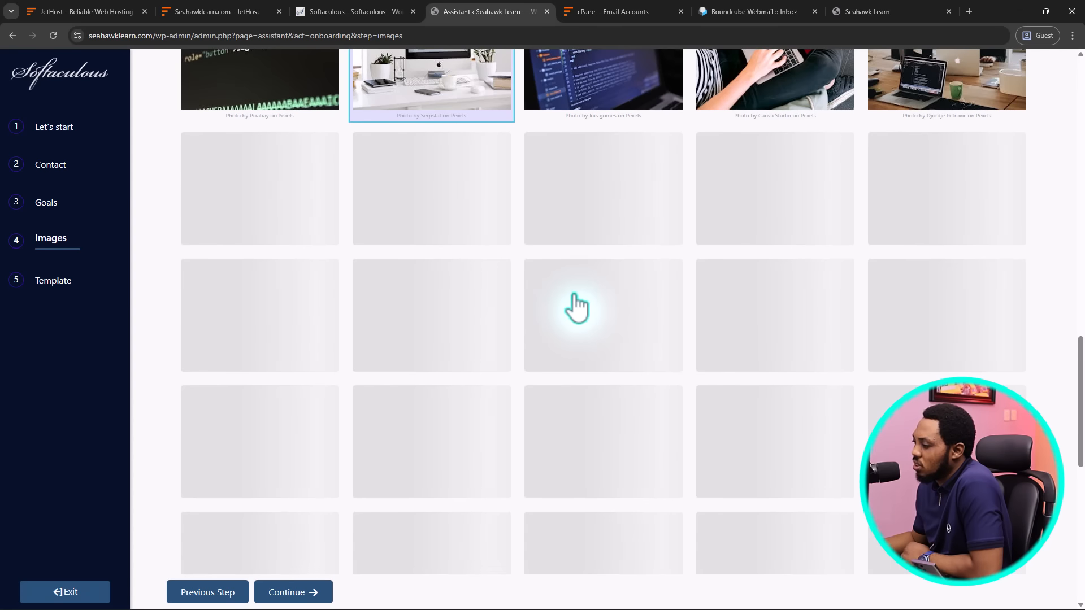
scroll(576, 308, up, 5)
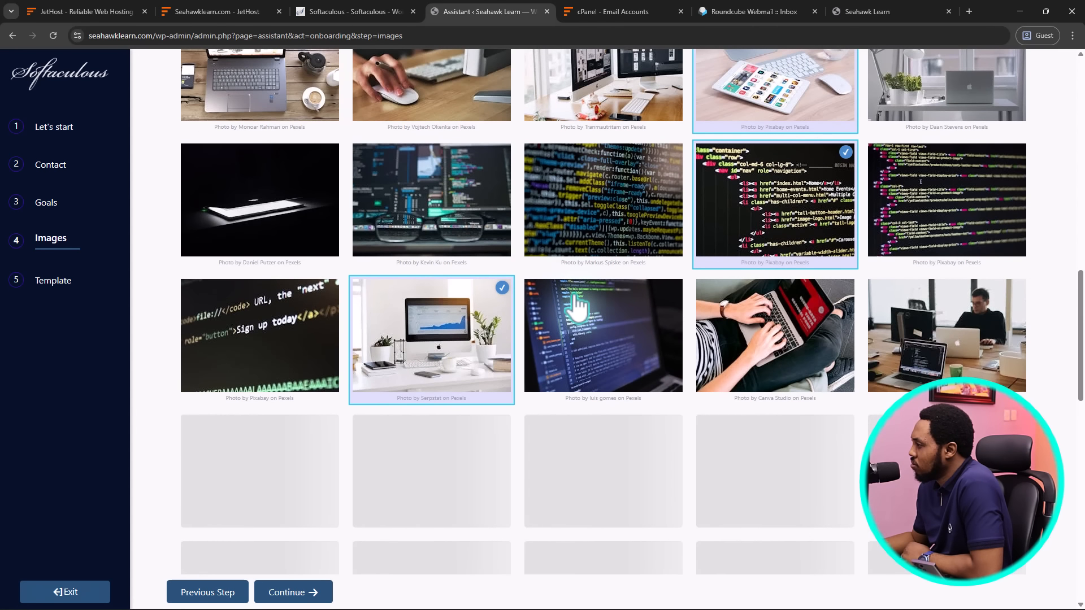
click(291, 212)
scroll(287, 212, up, 4)
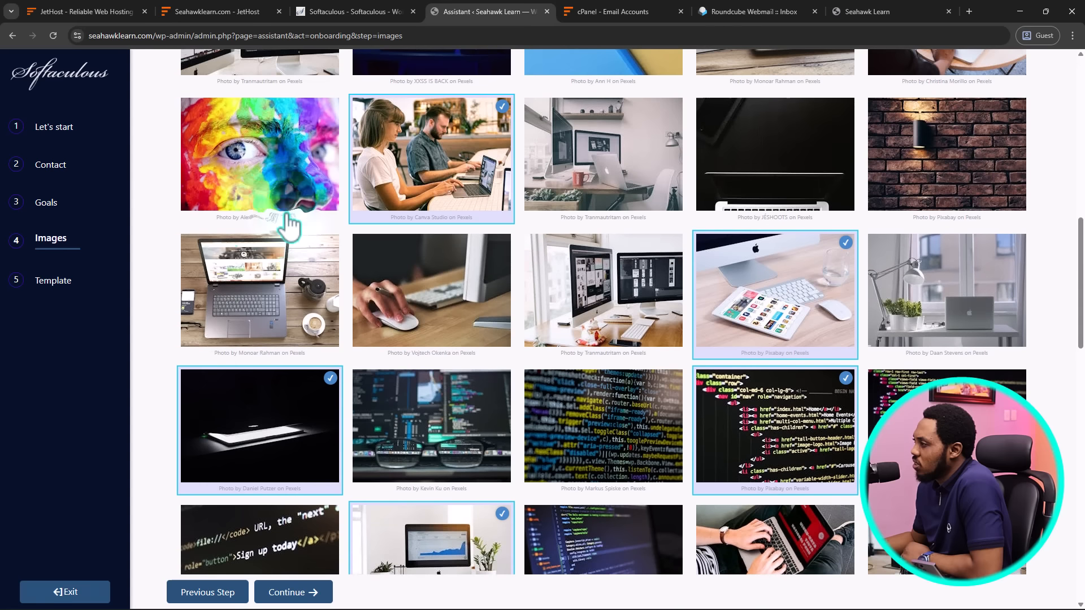
click(271, 289)
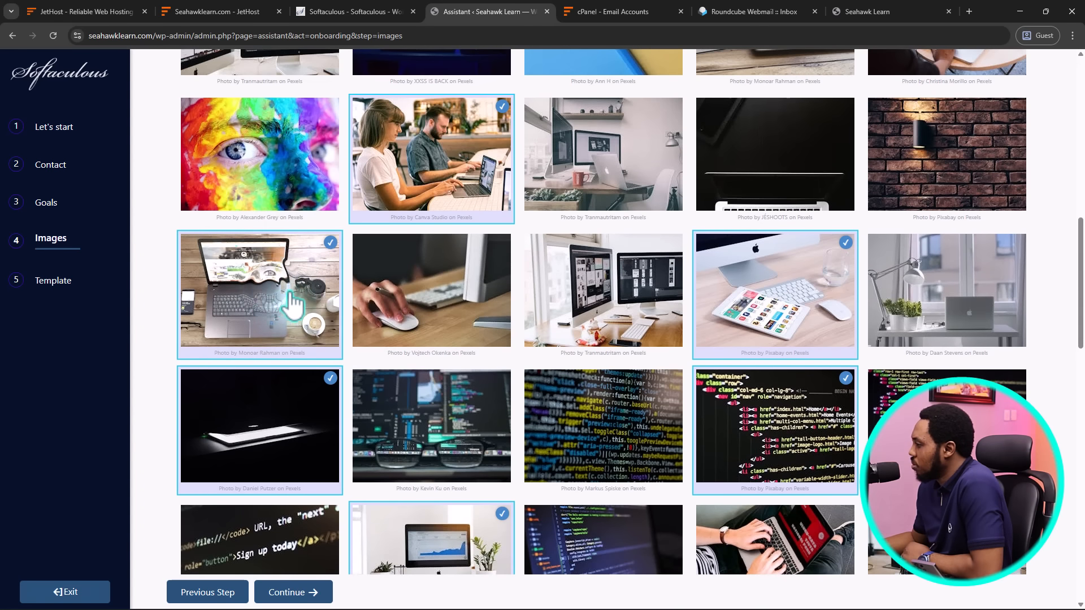
click(403, 296)
scroll(439, 308, up, 3)
scroll(435, 297, up, 2)
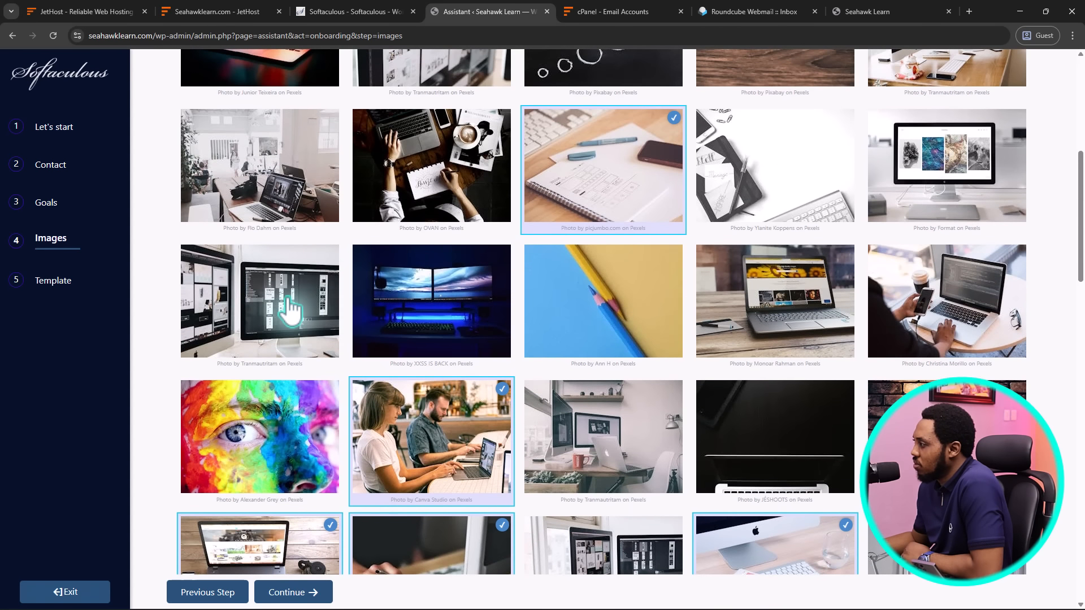
click(287, 298)
scroll(435, 297, up, 6)
scroll(438, 308, up, 1)
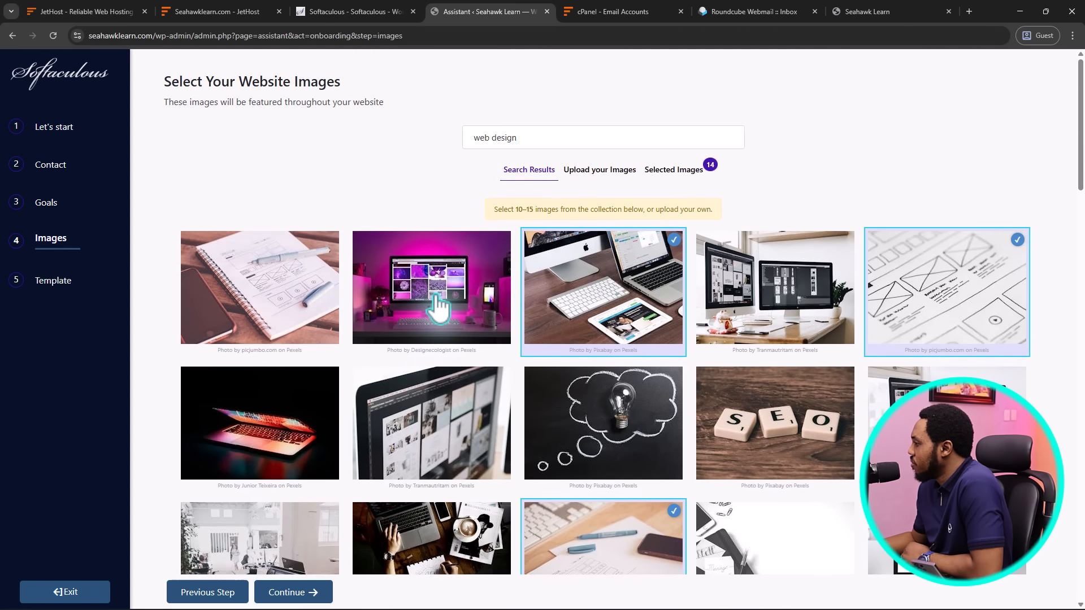
scroll(438, 308, down, 3)
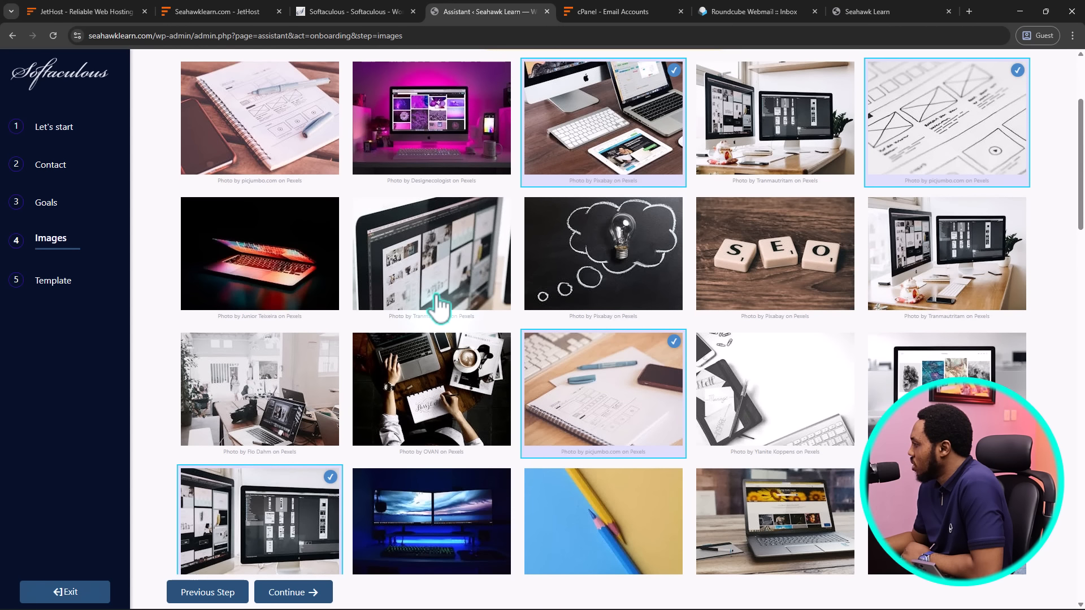
click(603, 326)
scroll(603, 326, up, 1)
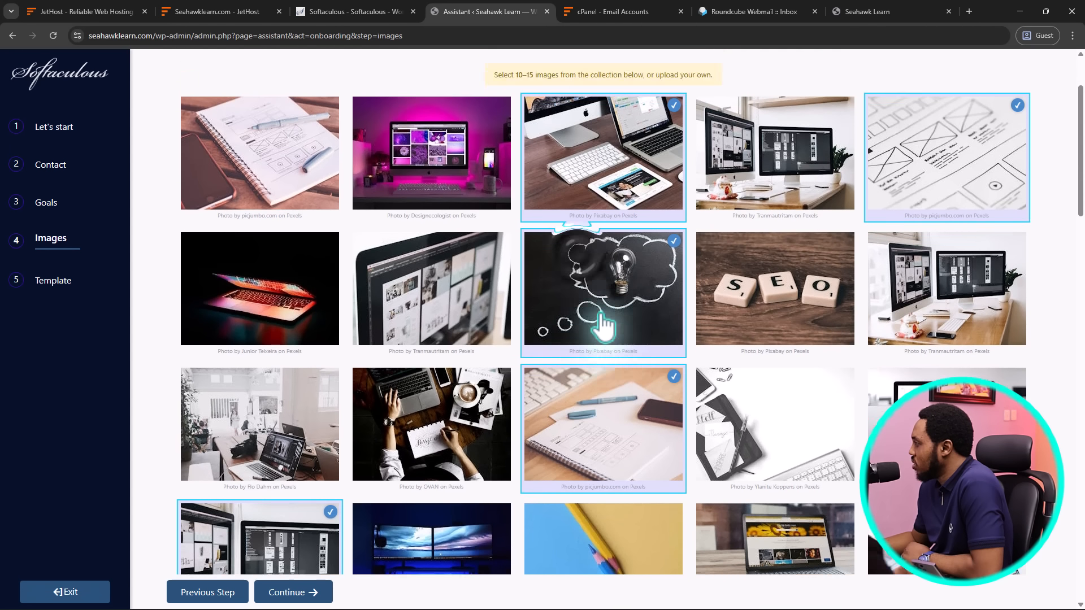
scroll(603, 326, up, 3)
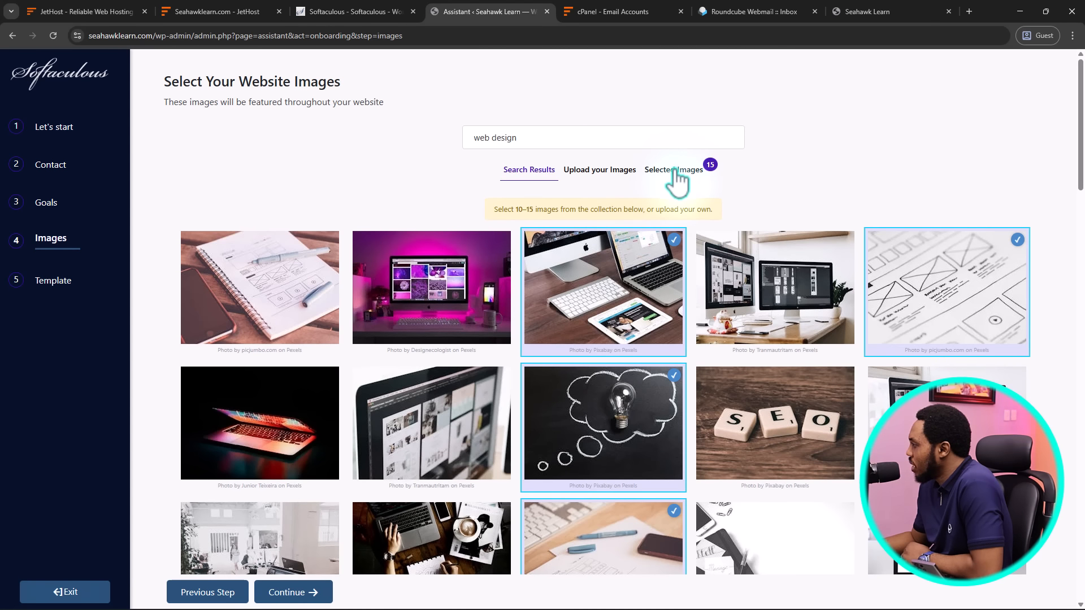
drag(1082, 154, 1082, 564)
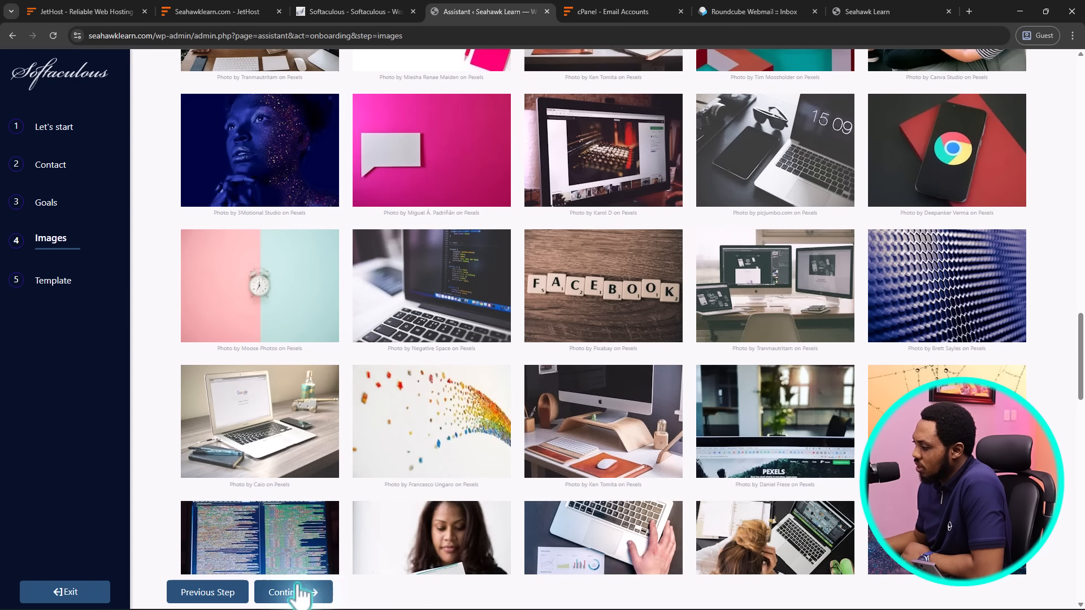
Continue past image selection and browse design Options 1–12 in the gallery
click(293, 588)
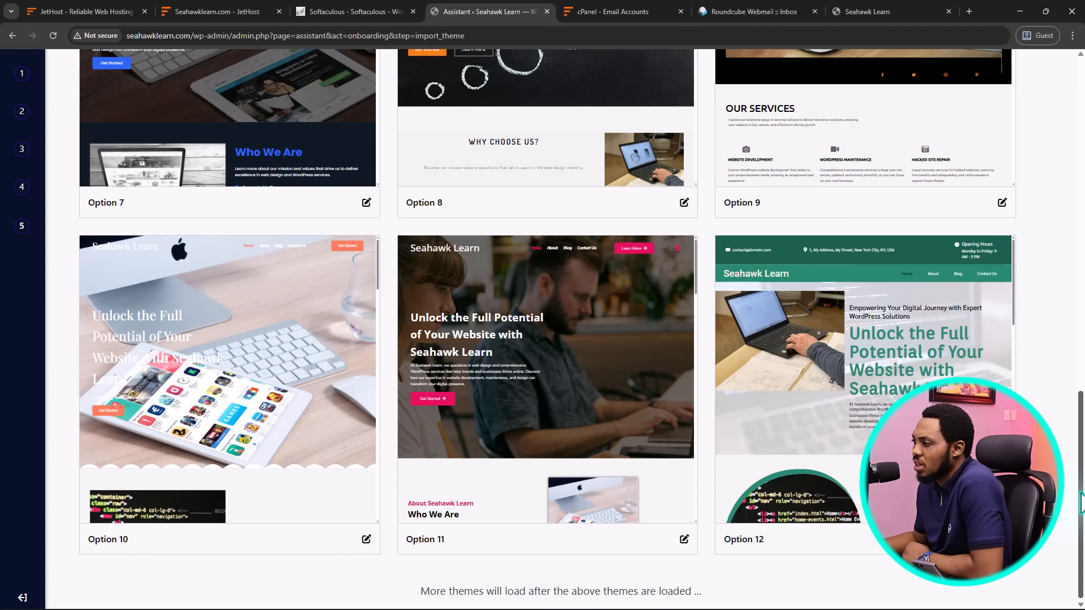
drag(1080, 493, 1083, 80)
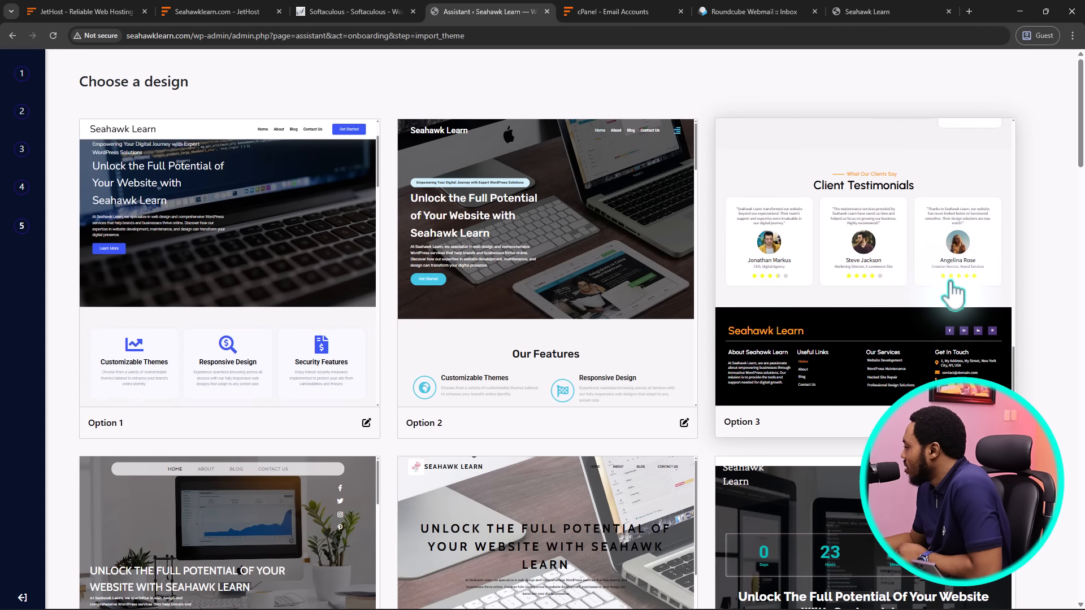
scroll(953, 294, down, 5)
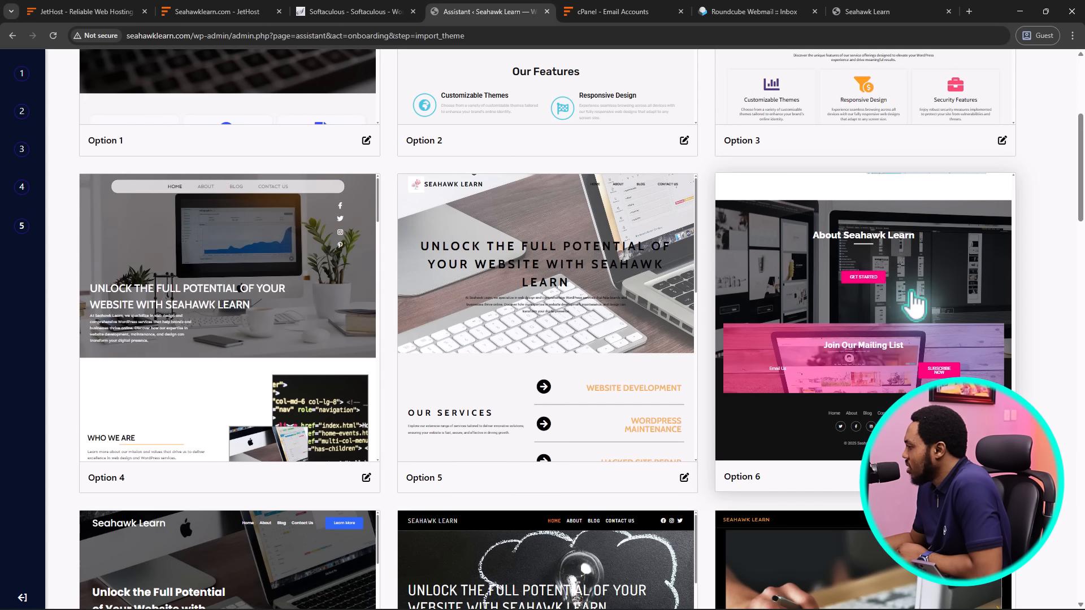
Open the Option 6 countdown design to preview it with its pages to import
click(914, 305)
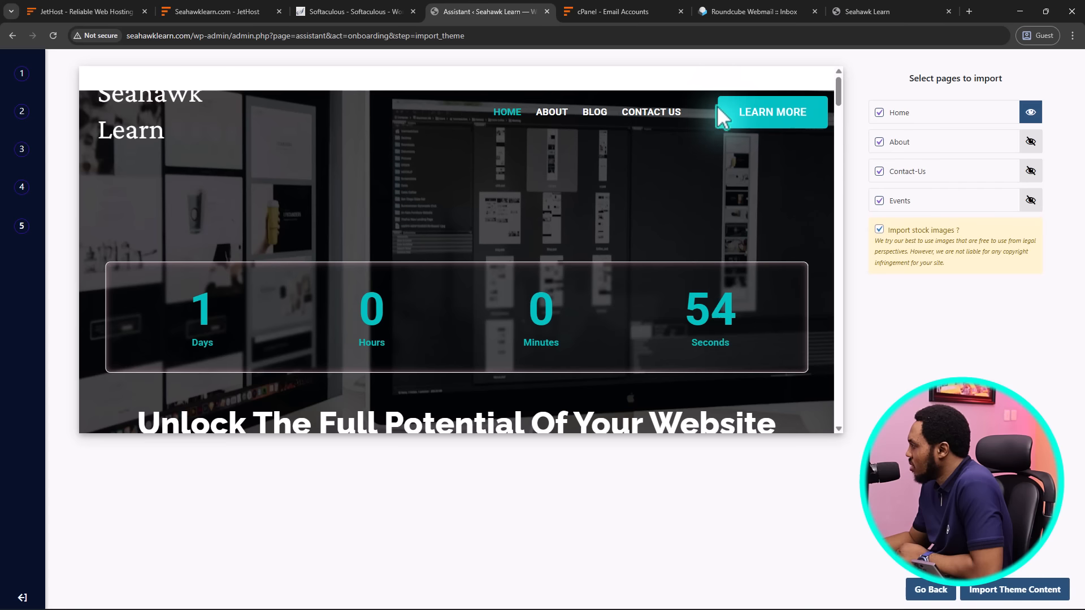
mouse_move(839, 92)
mouse_down()
mouse_move(853, 334)
mouse_move(837, 423)
mouse_move(833, 85)
mouse_up()
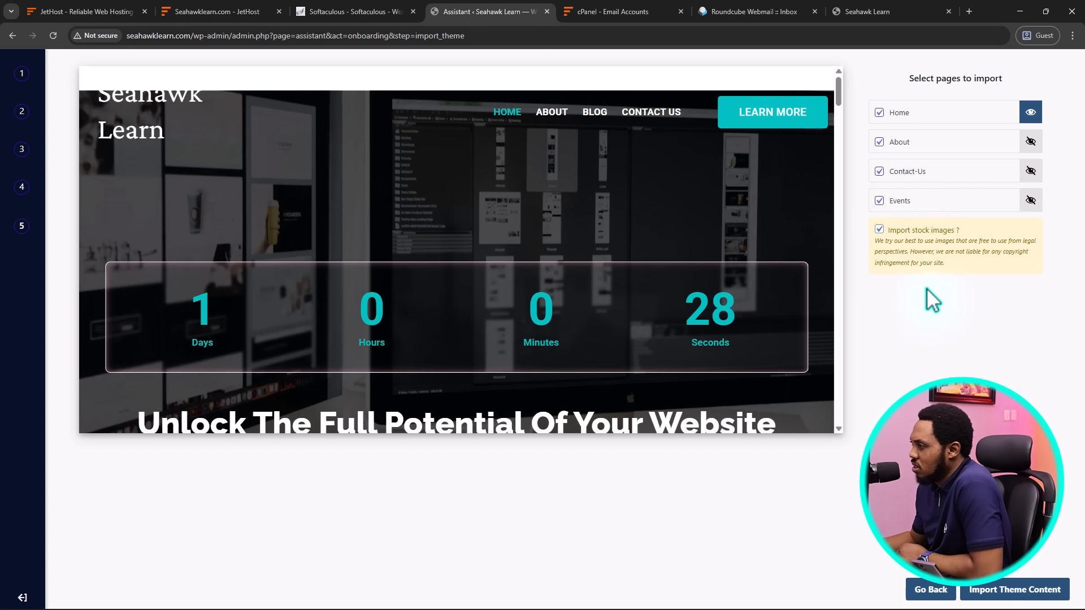
Close the Option 6 preview and scroll the design gallery down to Options 7–9
click(937, 594)
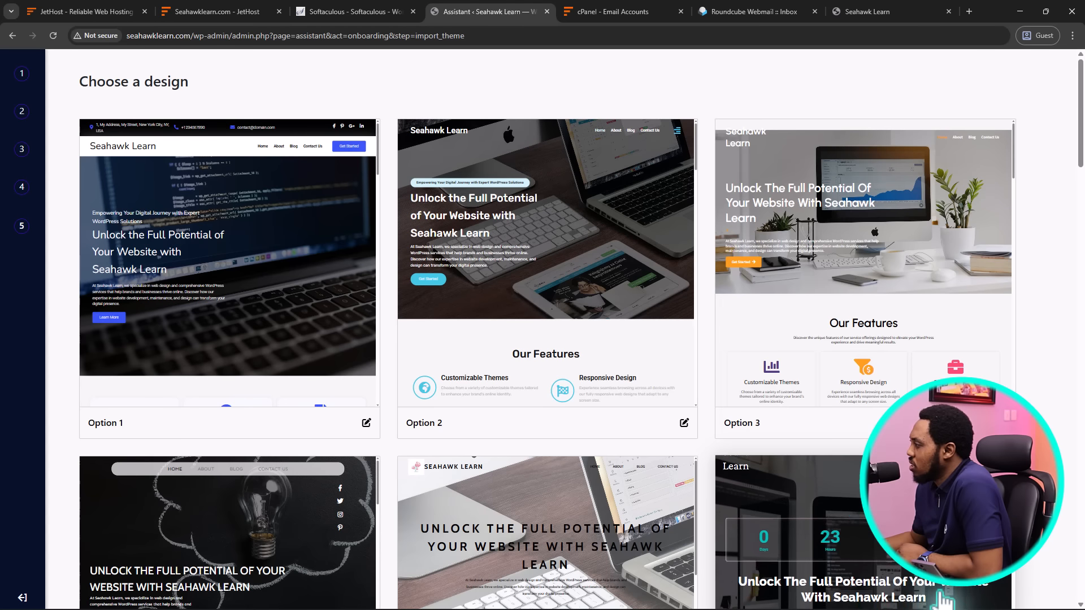
scroll(700, 426, down, 8)
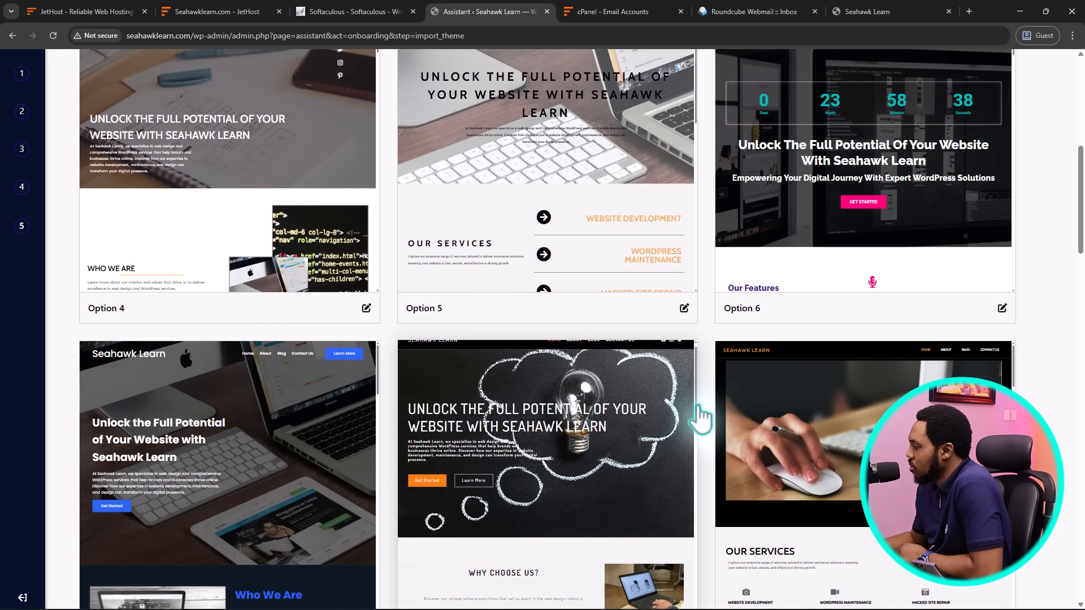
scroll(700, 418, down, 3)
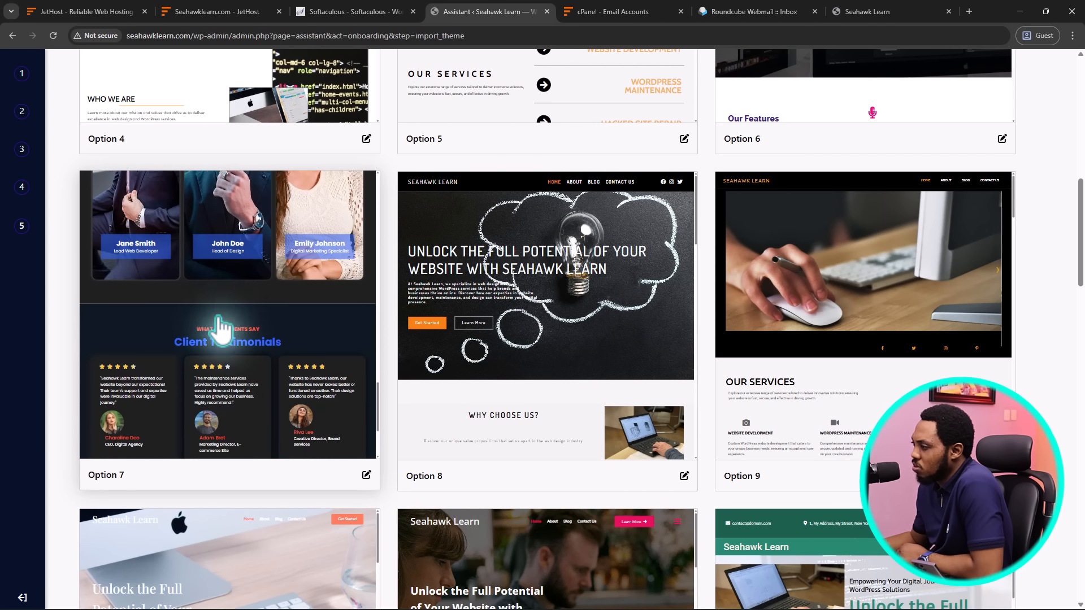
Preview the Option 7 design, scrolling through it and checking its About and Home pages
click(221, 306)
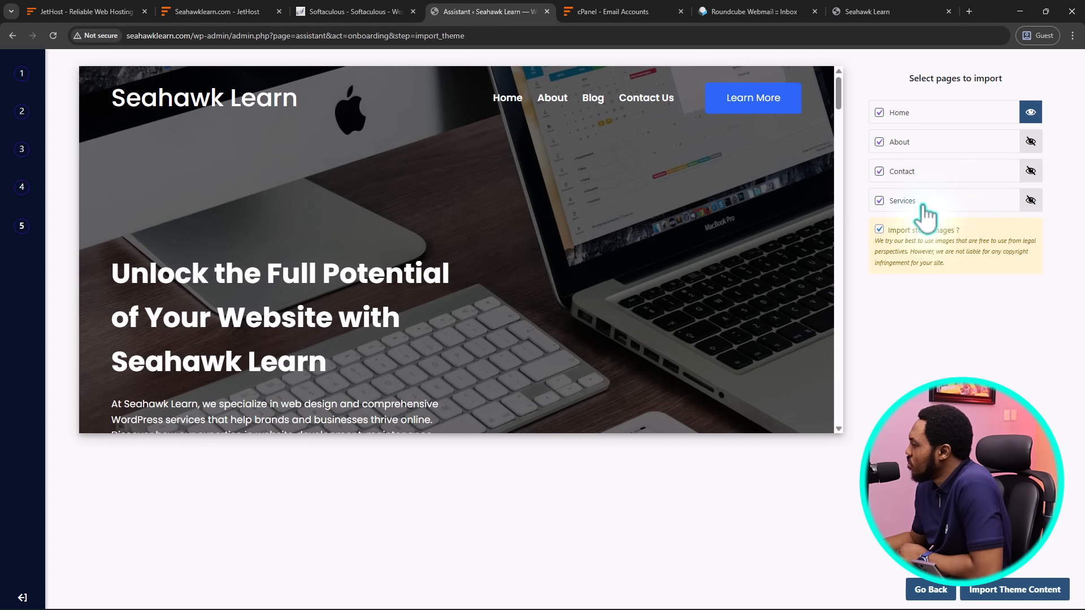
scroll(710, 217, down, 15)
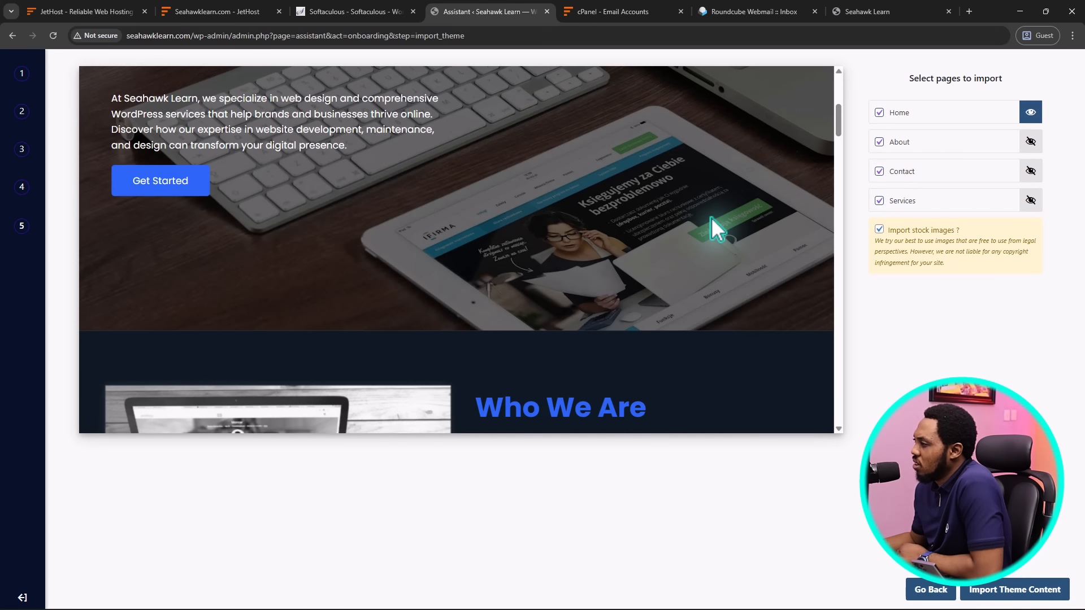
scroll(711, 217, down, 15)
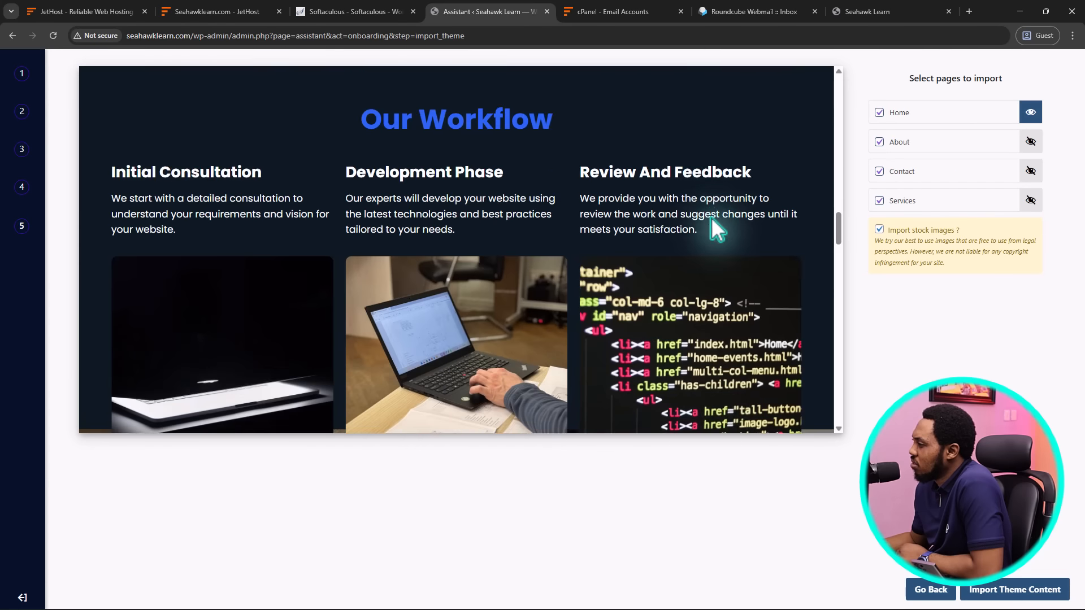
scroll(711, 217, down, 15)
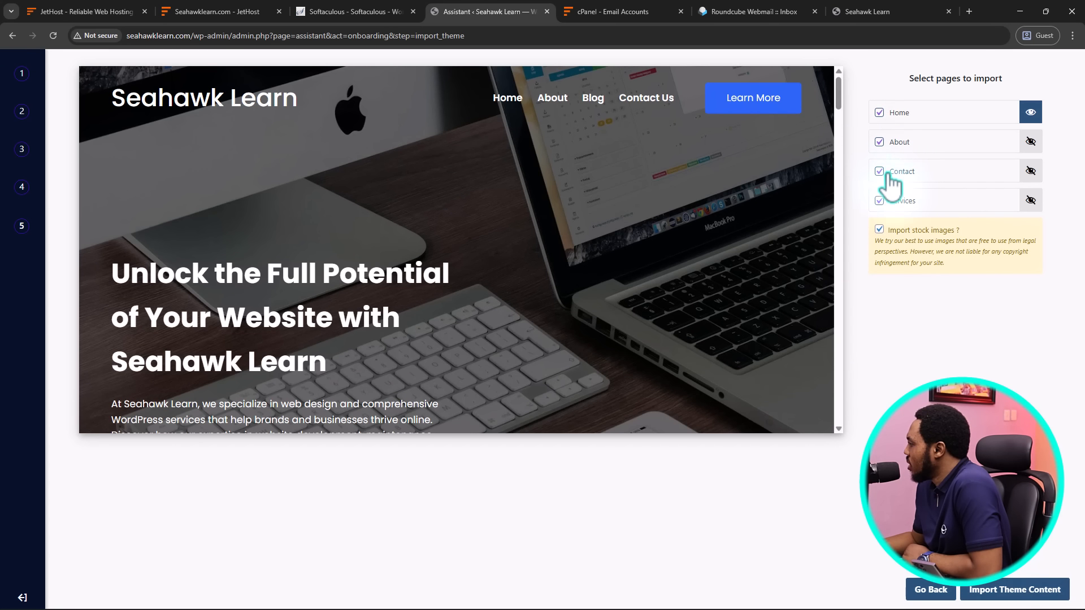
click(1031, 143)
click(1030, 112)
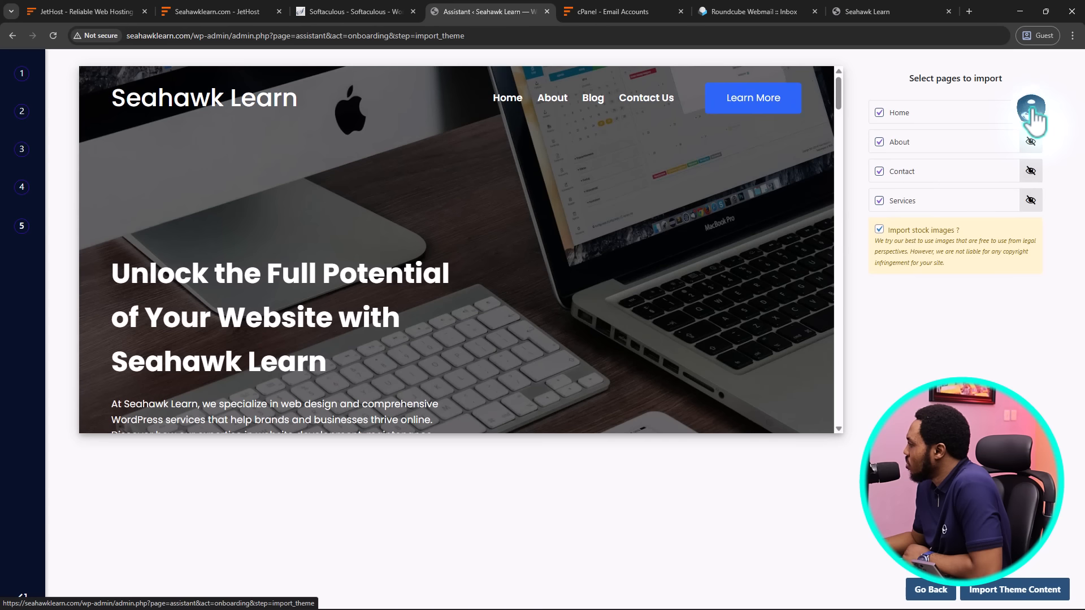
Import Option 7 with Home, About, Contact and Services pages and stock images included
click(880, 110)
click(880, 112)
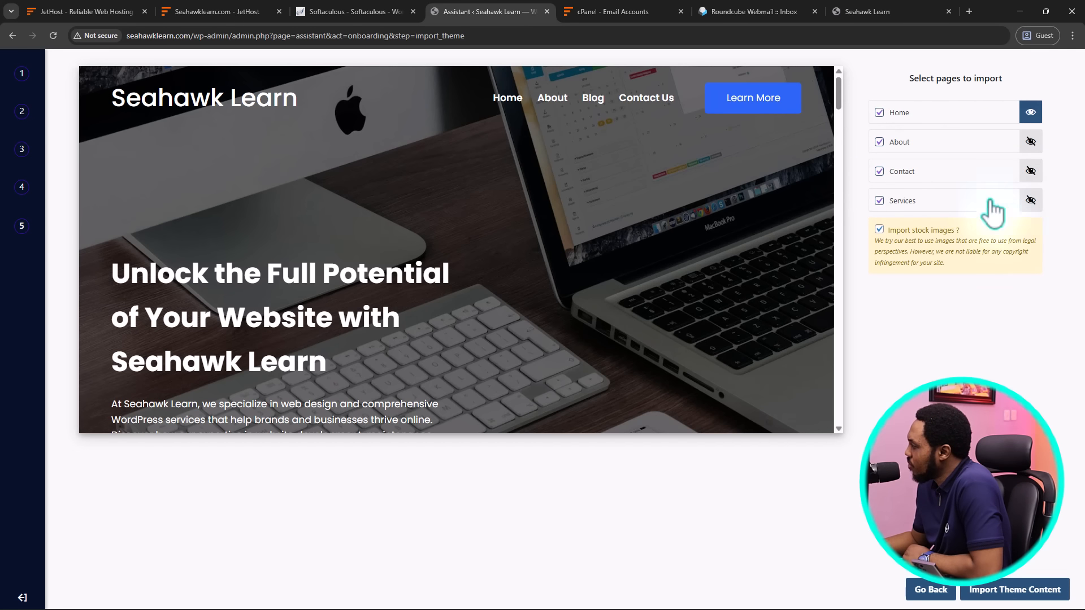
click(879, 229)
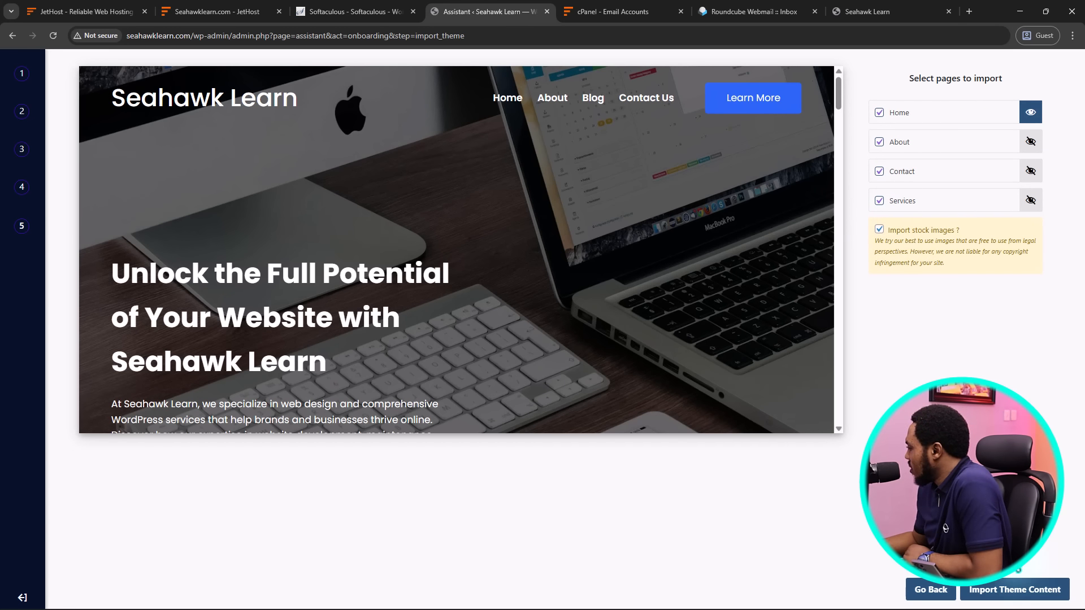
click(1015, 590)
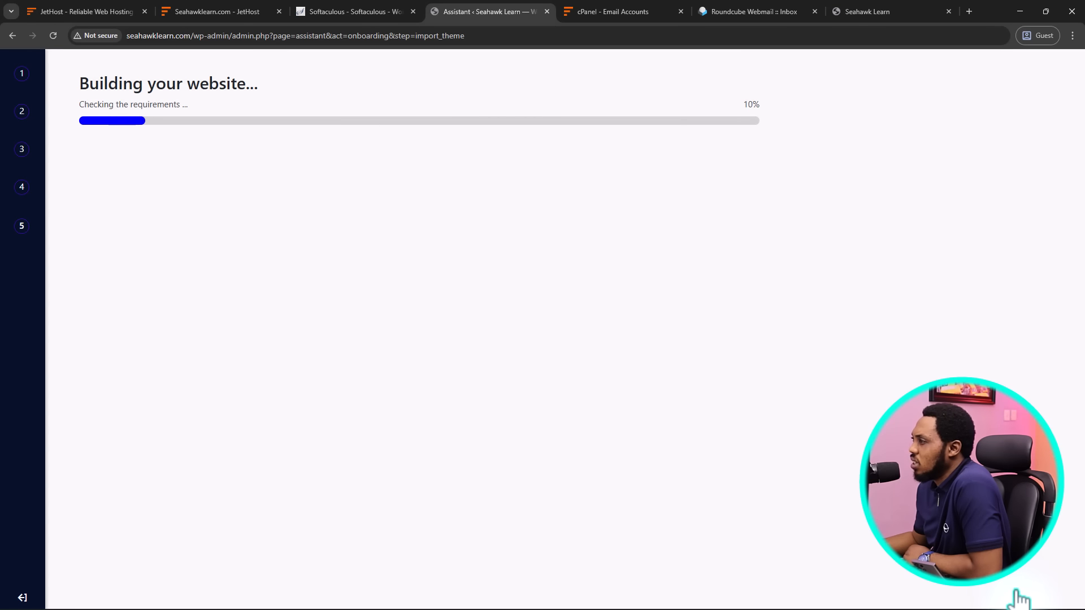
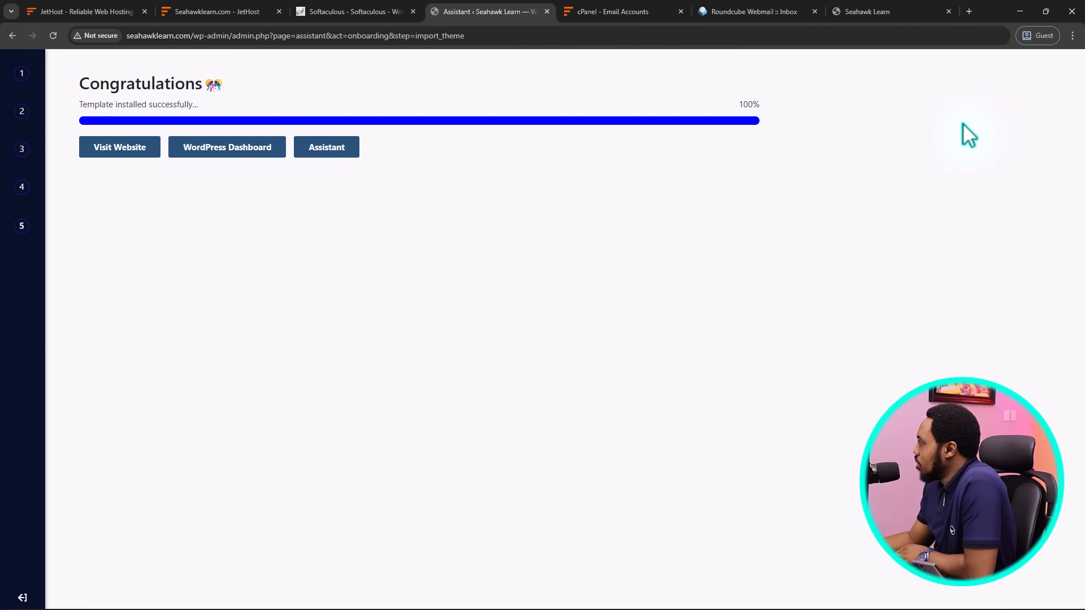
Reload the Seahawk Learn site to show the imported Option 7 homepage with its new hero and menu
click(868, 11)
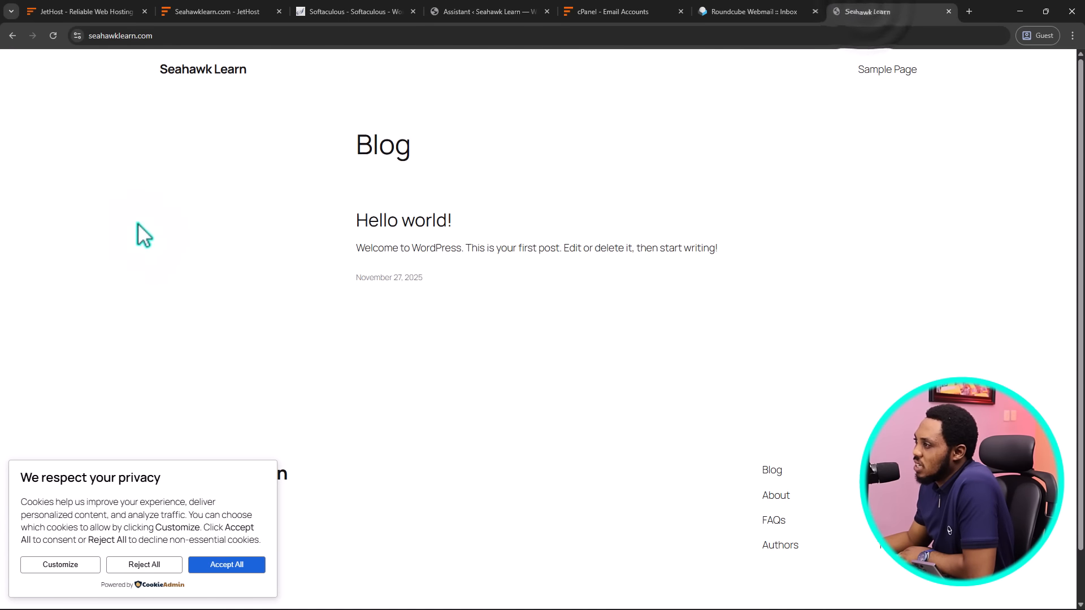
click(55, 37)
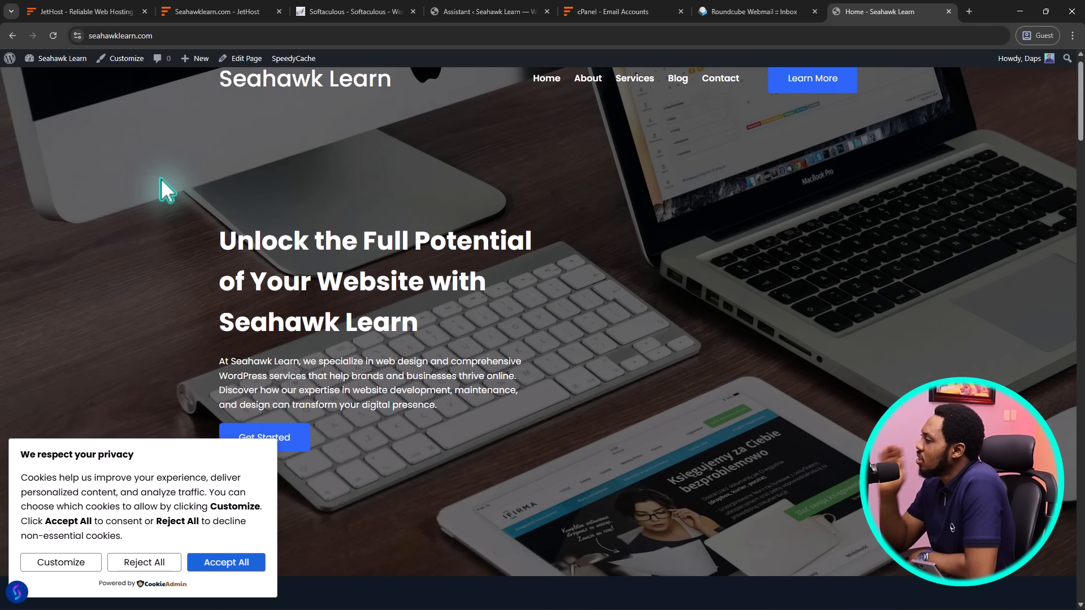
scroll(816, 231, down, 8)
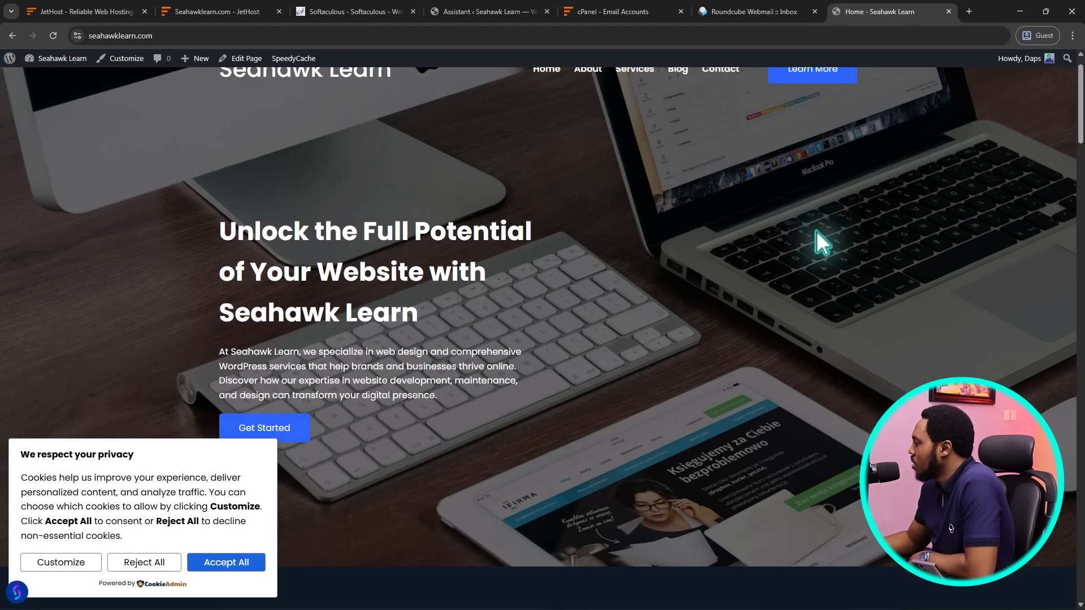
scroll(816, 234, down, 1)
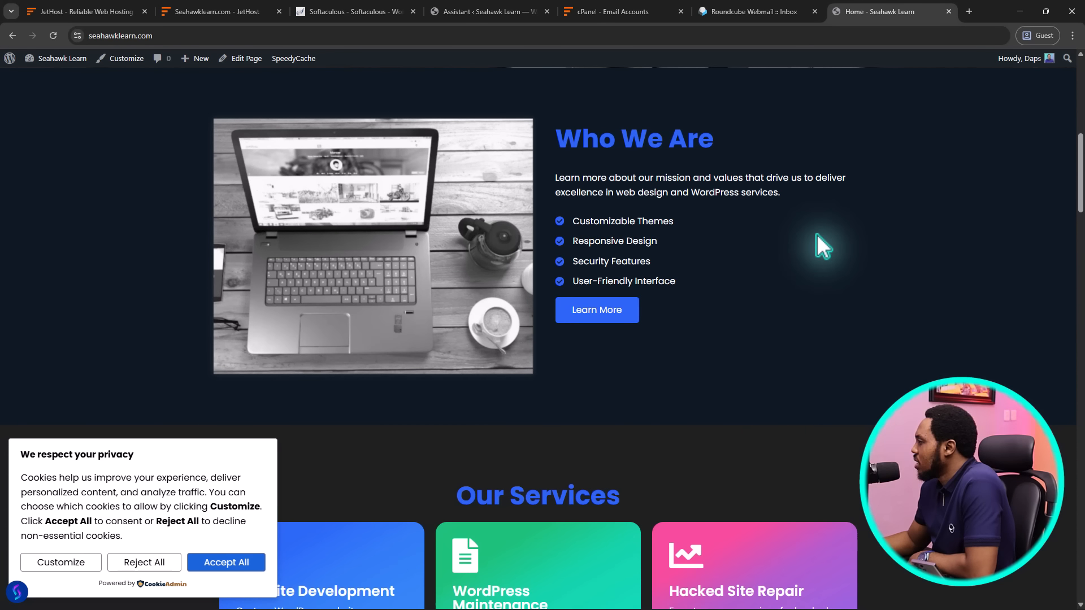
scroll(815, 234, down, 5)
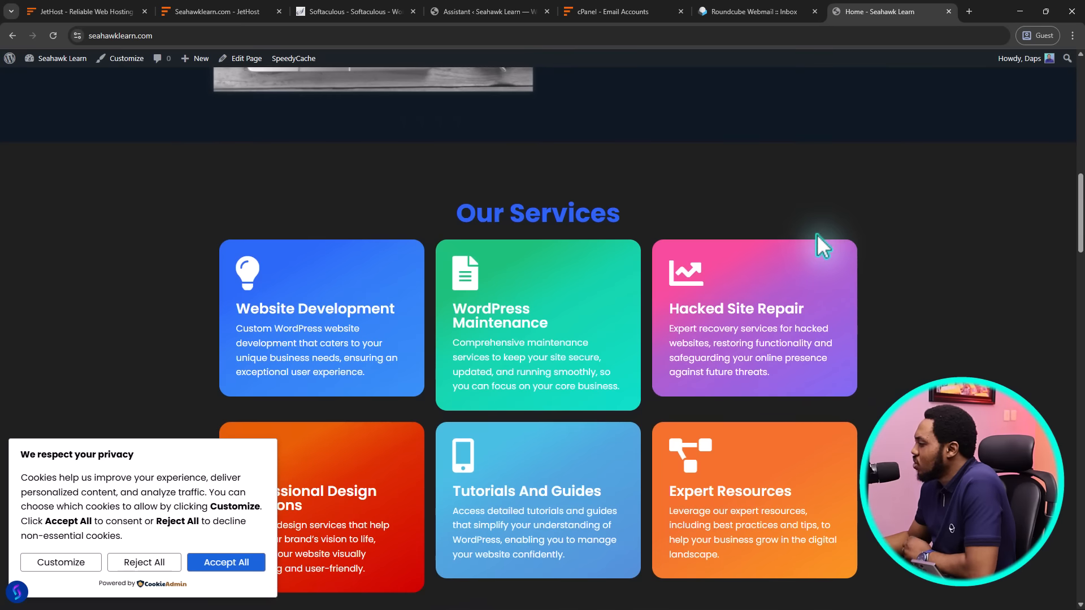
scroll(816, 234, down, 3)
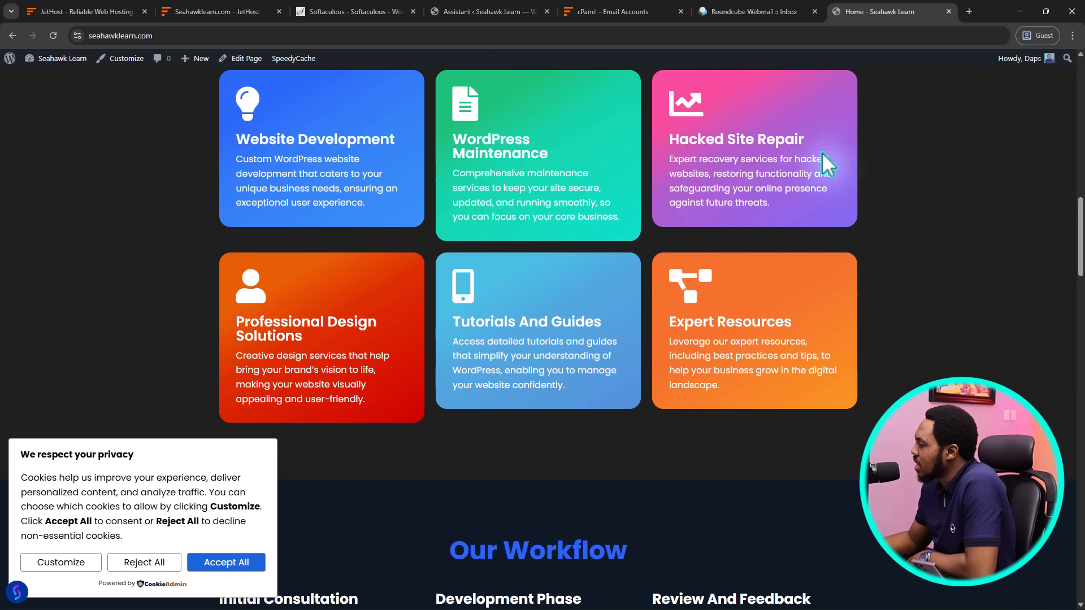
scroll(883, 294, down, 13)
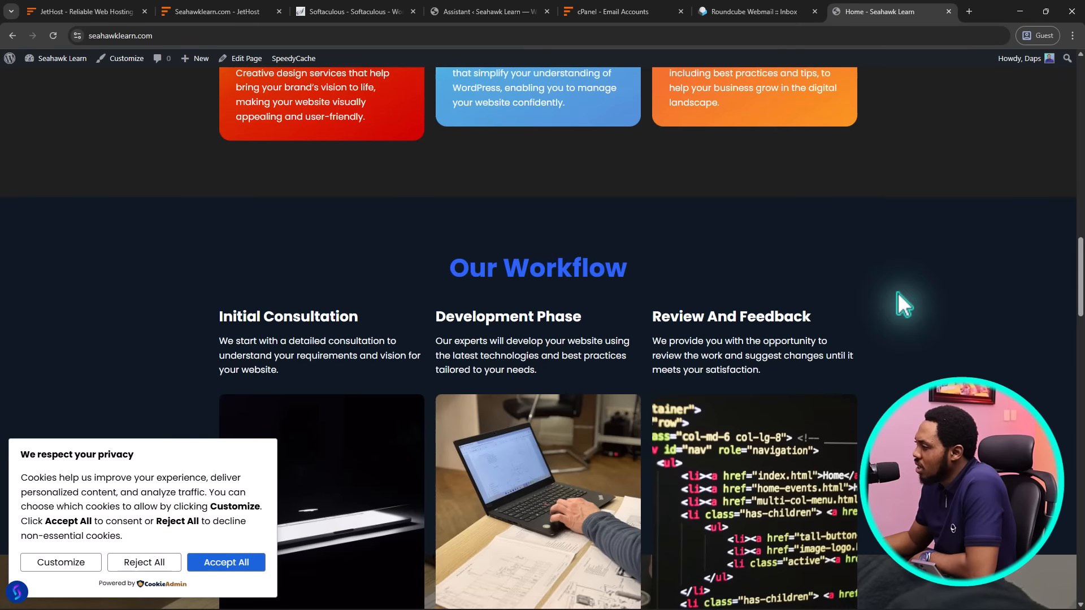
scroll(900, 289, up, 6)
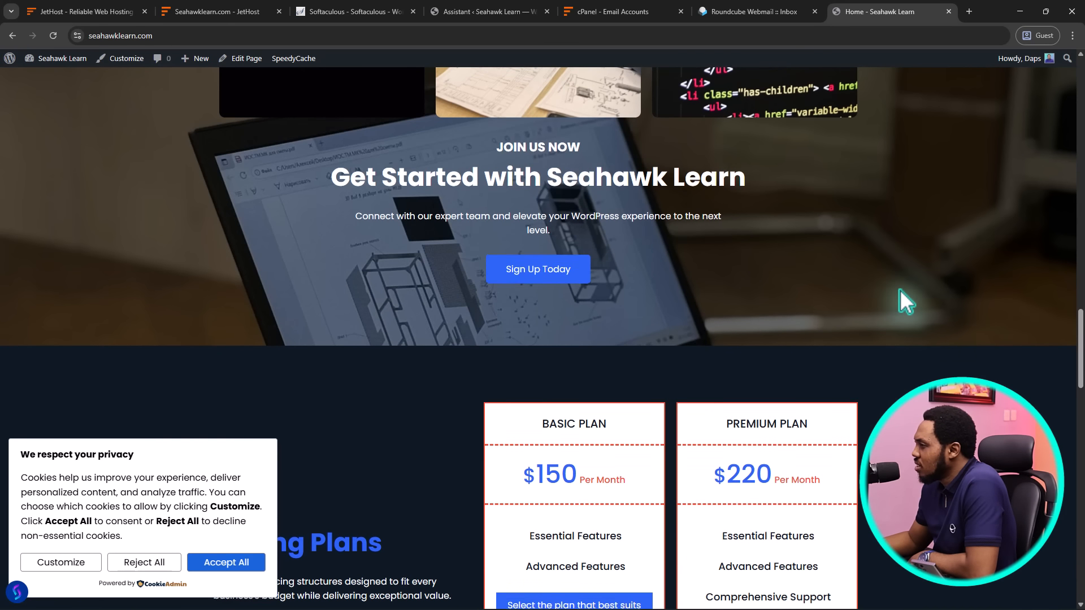
scroll(900, 290, down, 14)
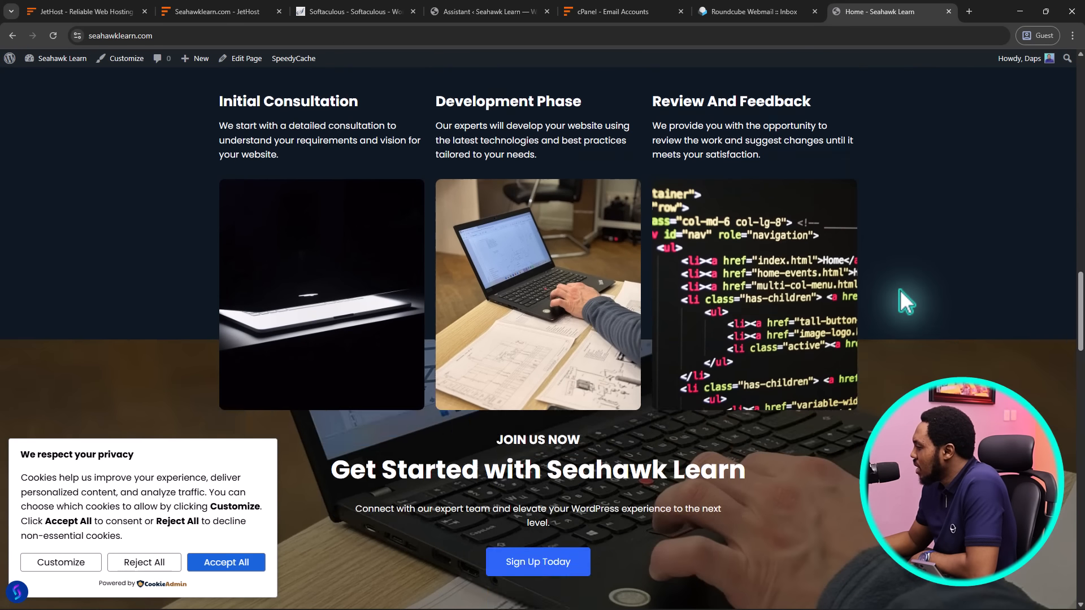
scroll(900, 289, up, 3)
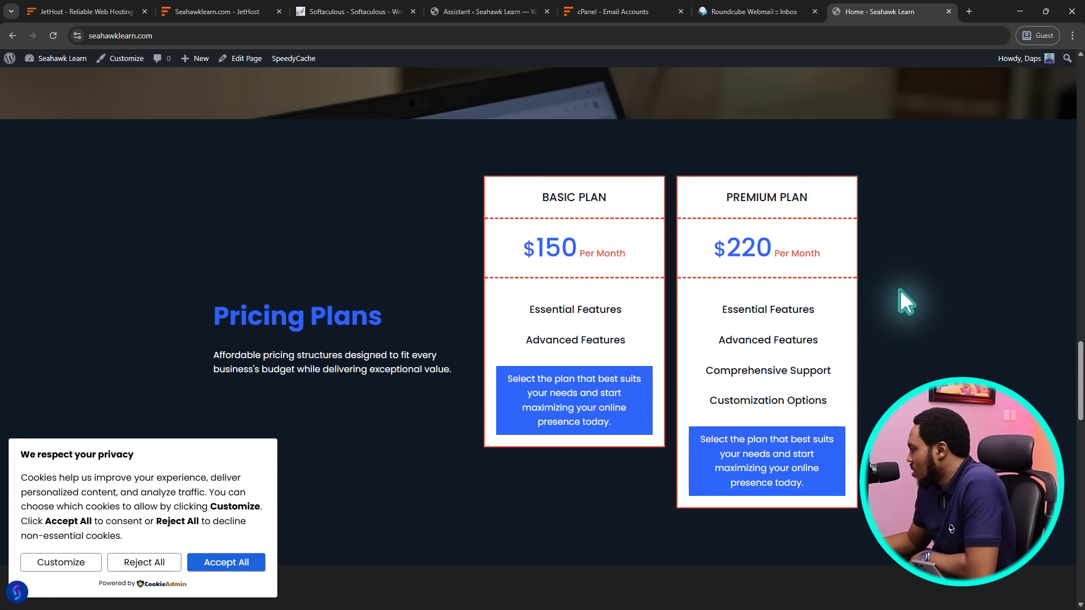
scroll(899, 289, down, 6)
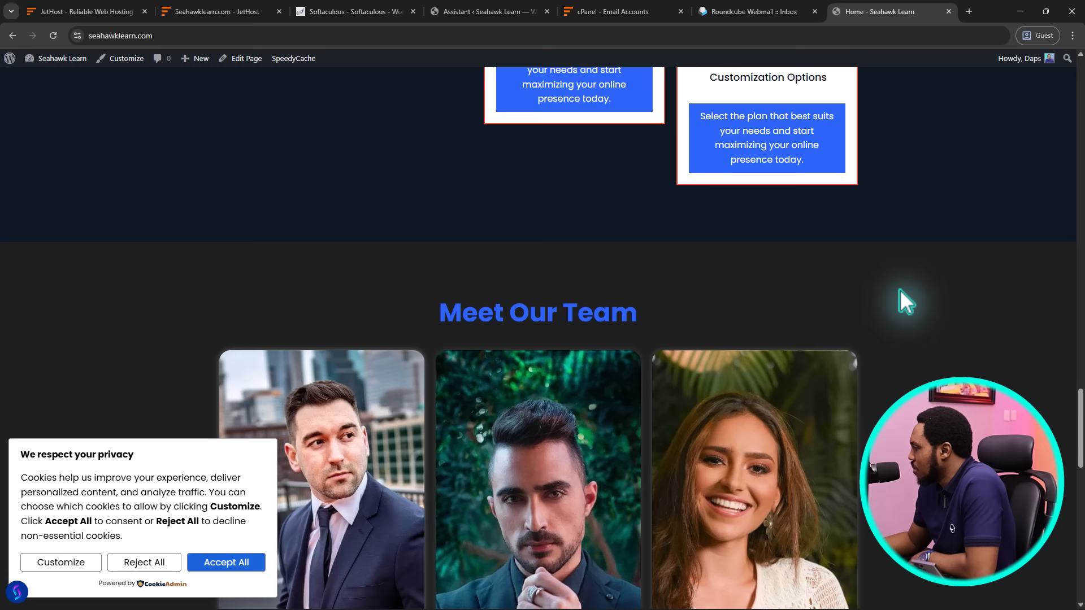
scroll(899, 289, down, 5)
scroll(899, 289, down, 5)
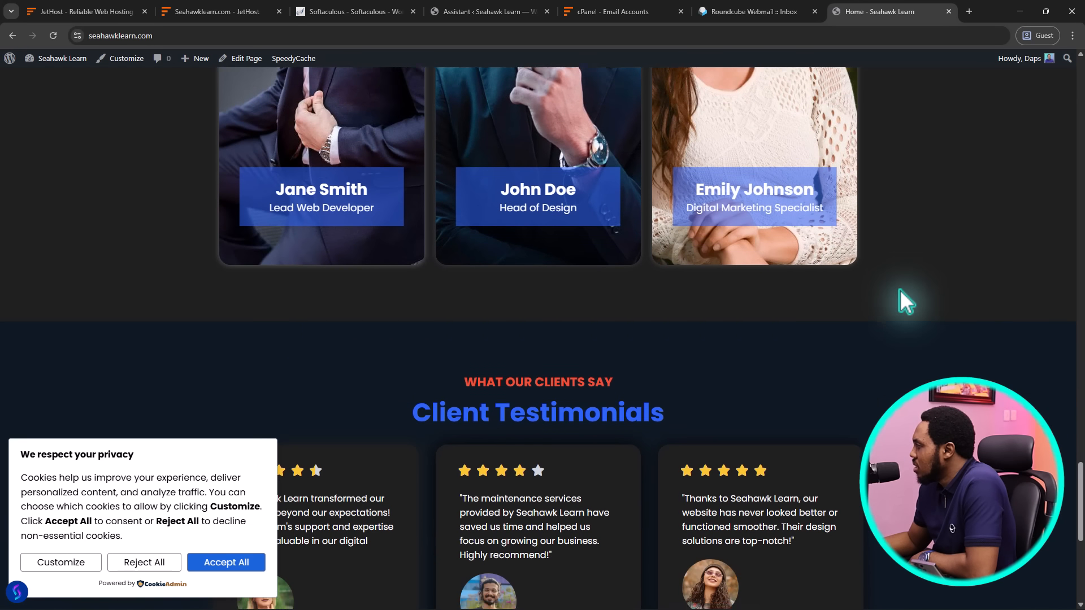
scroll(898, 290, down, 7)
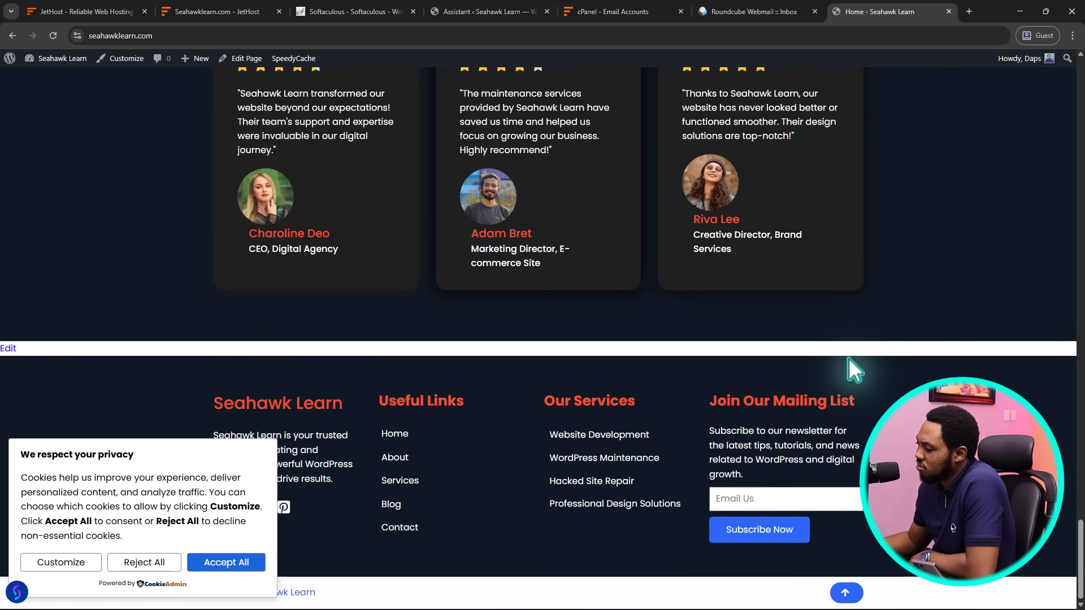
Accept all cookies, then save the homepage's SiteSEO panel settings with no focus keyword
click(225, 562)
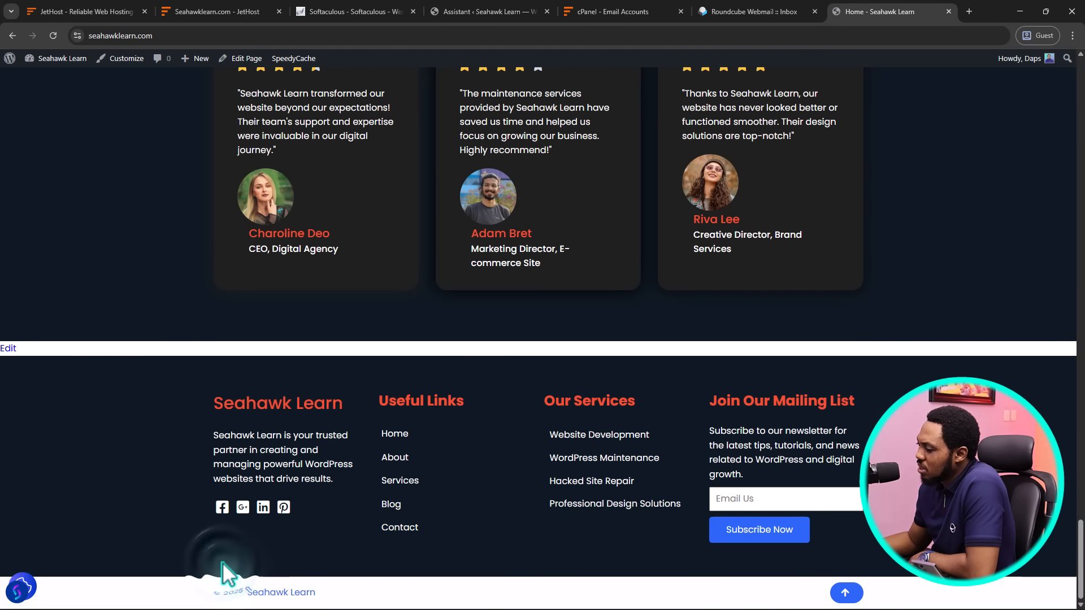
click(22, 588)
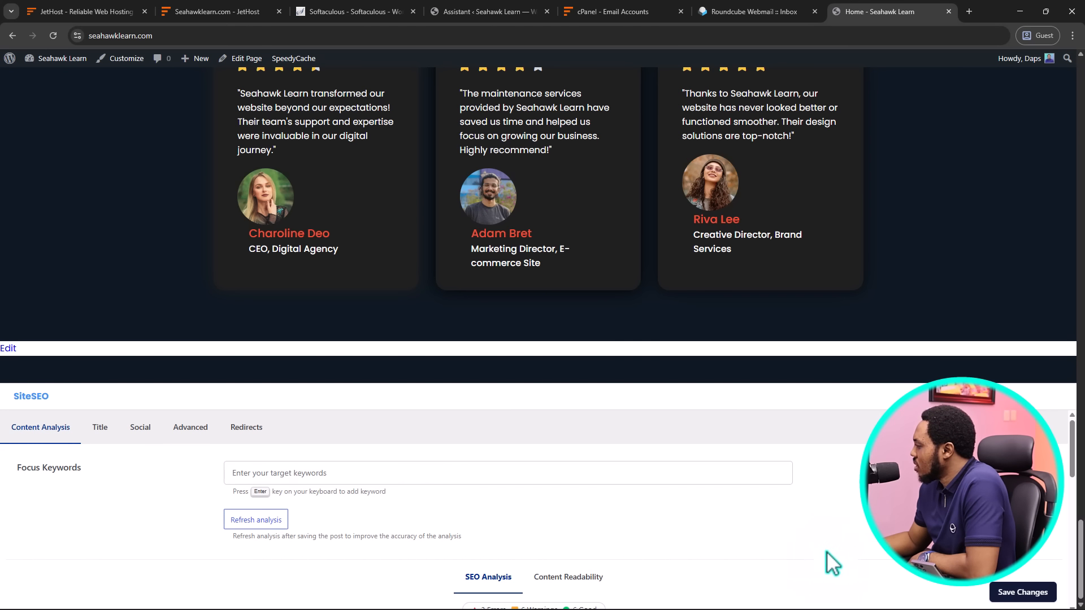
click(996, 591)
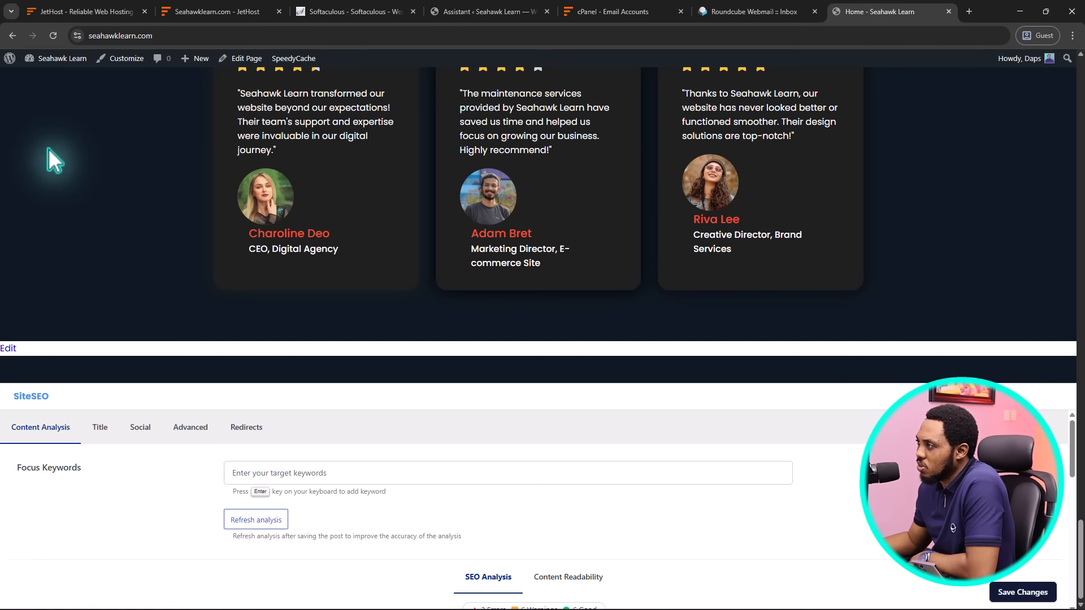
key(ctrl+l)
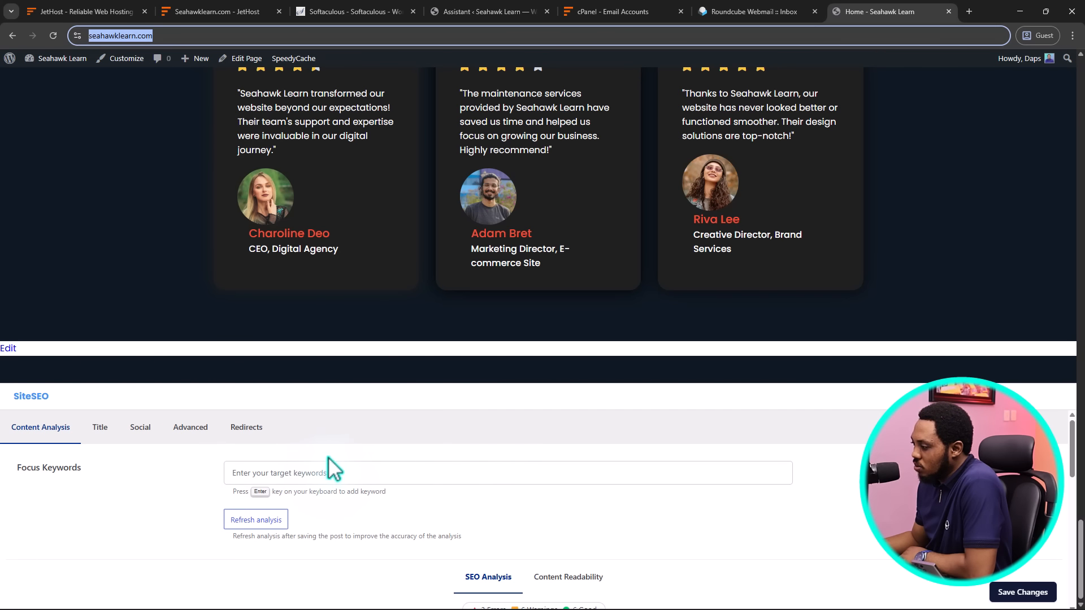
click(1011, 593)
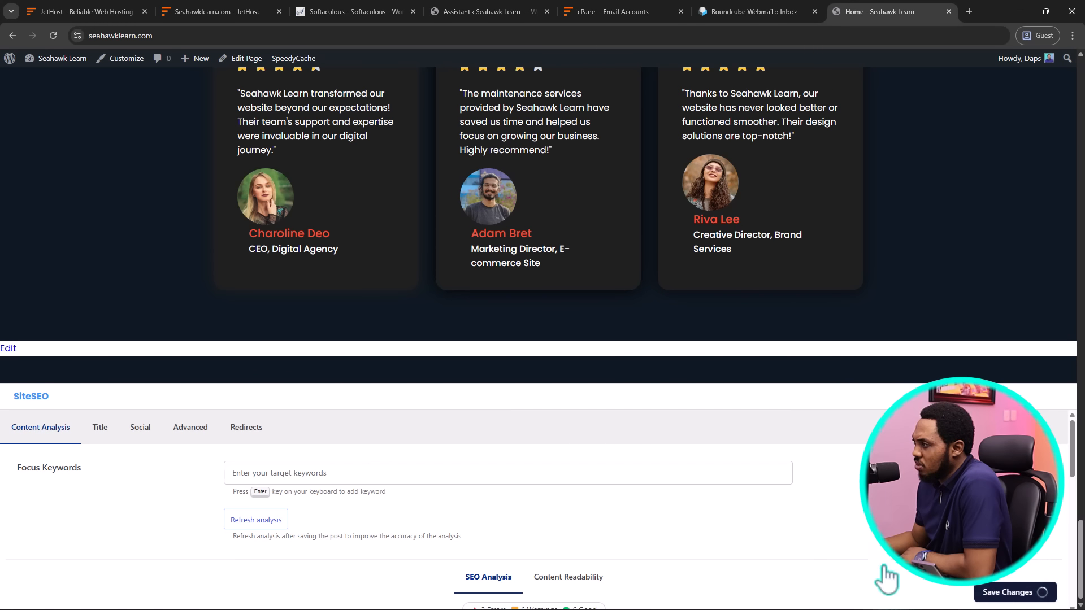
Open the Home page in the block editor, close the welcome guide, and select the WordPress Maintenance card
click(8, 352)
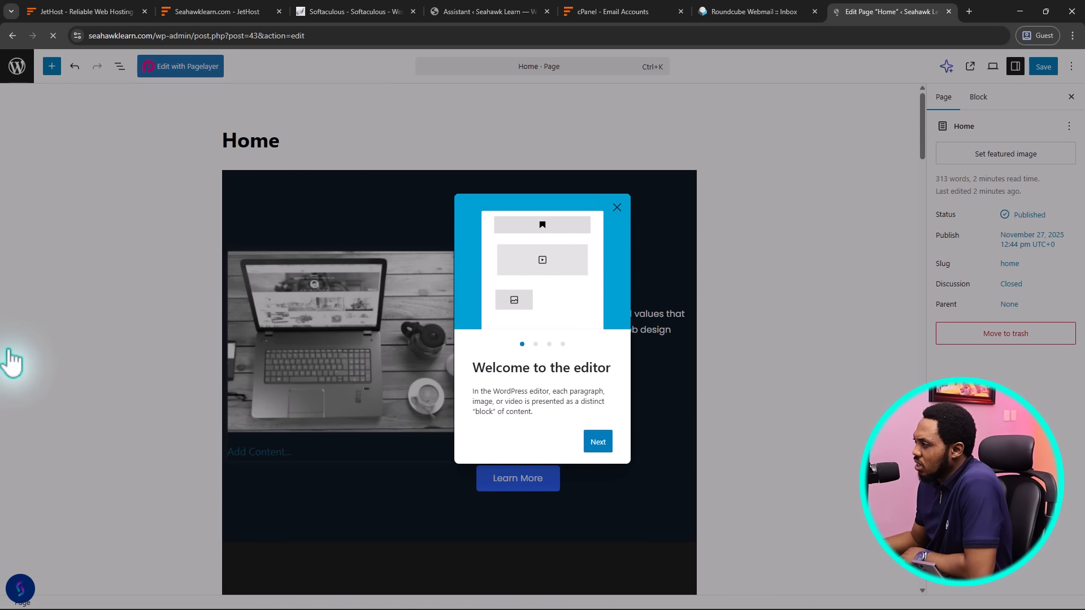
click(616, 207)
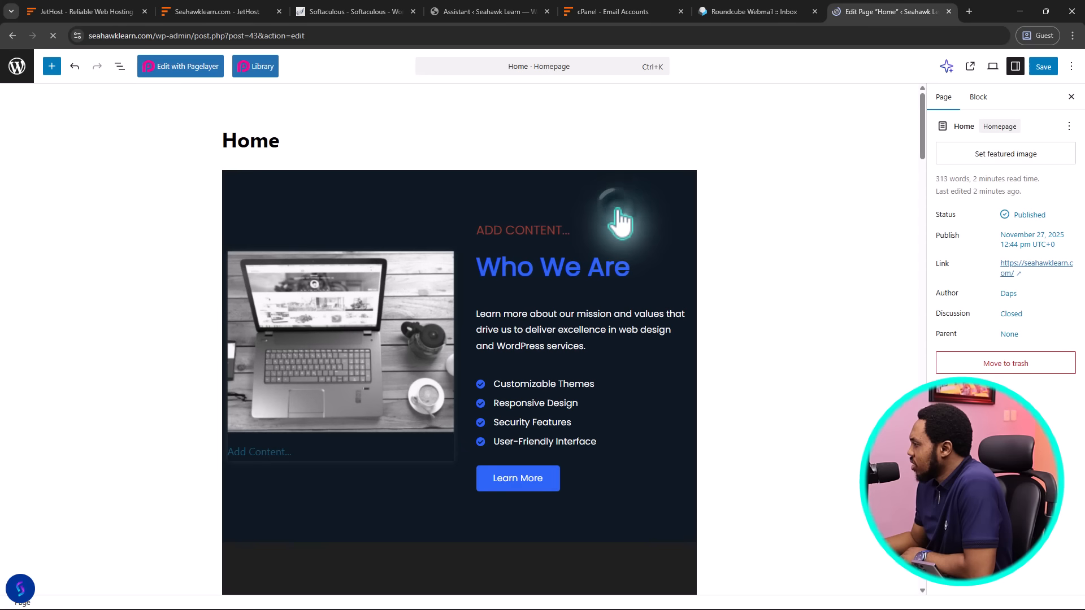
scroll(585, 272, down, 7)
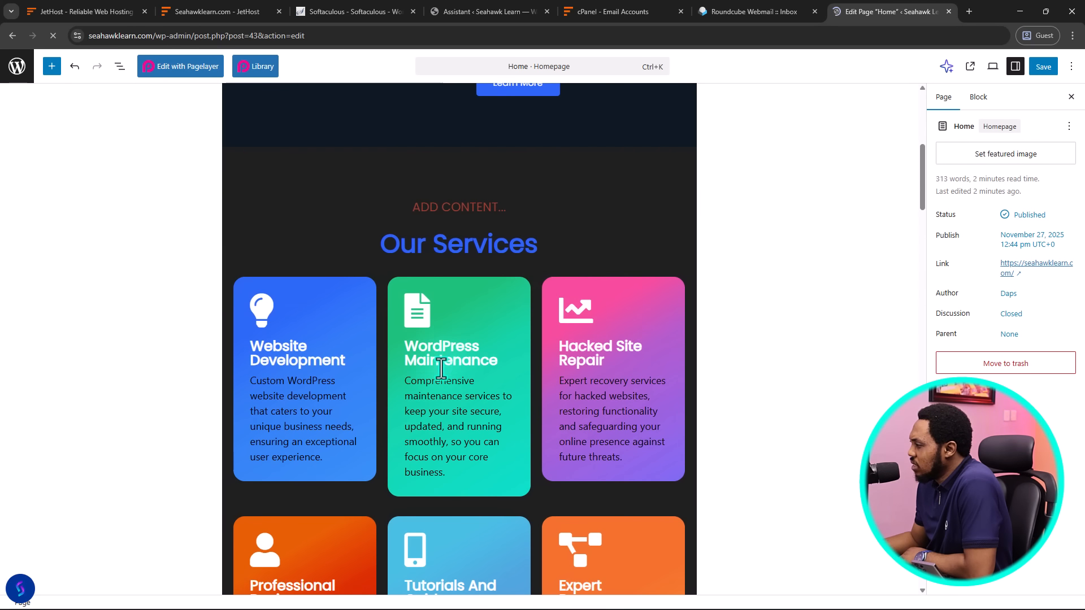
click(441, 364)
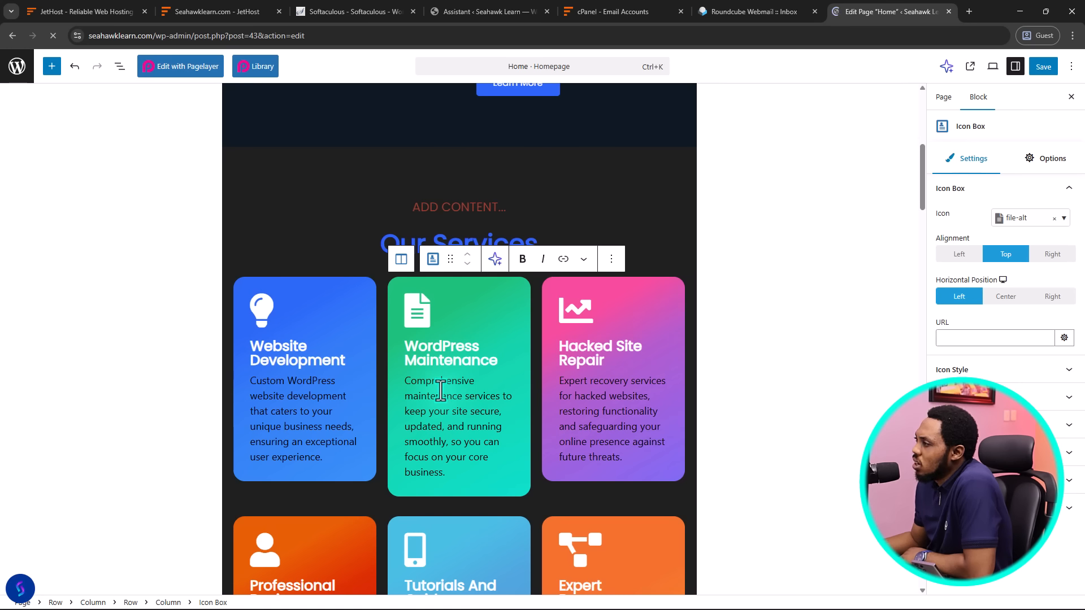
Switch the Home page to Pagelayer's visual editor, leaving the block editor, and allow clipboard access
click(179, 66)
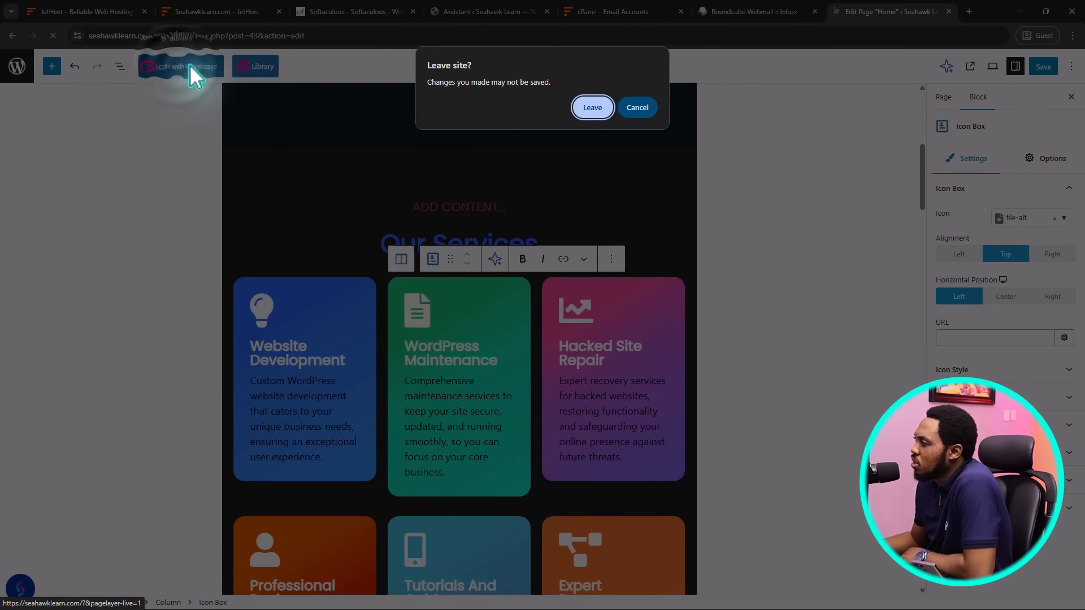
click(588, 107)
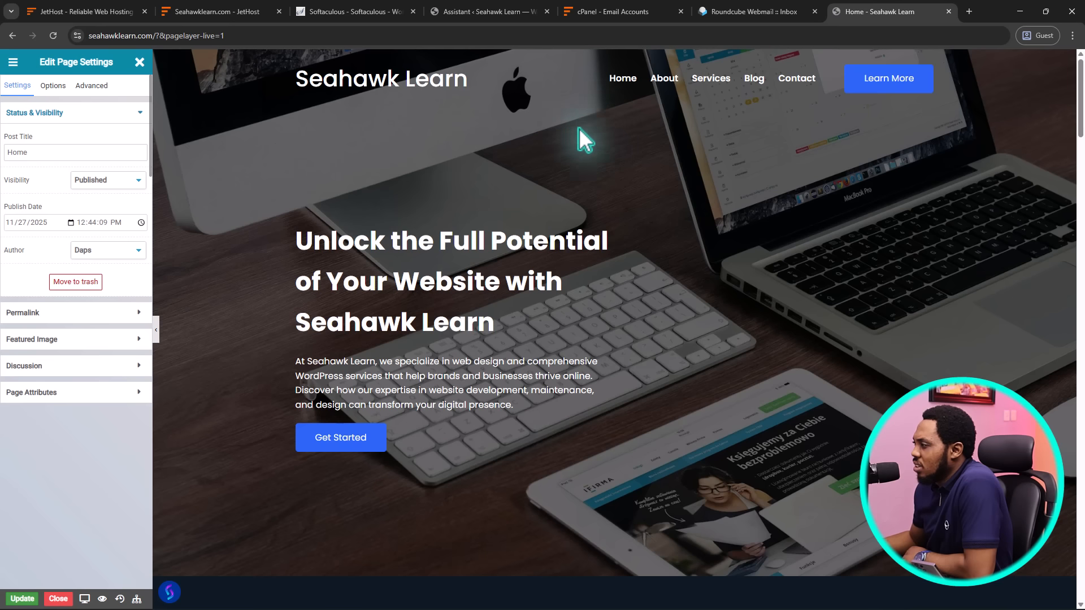
click(349, 240)
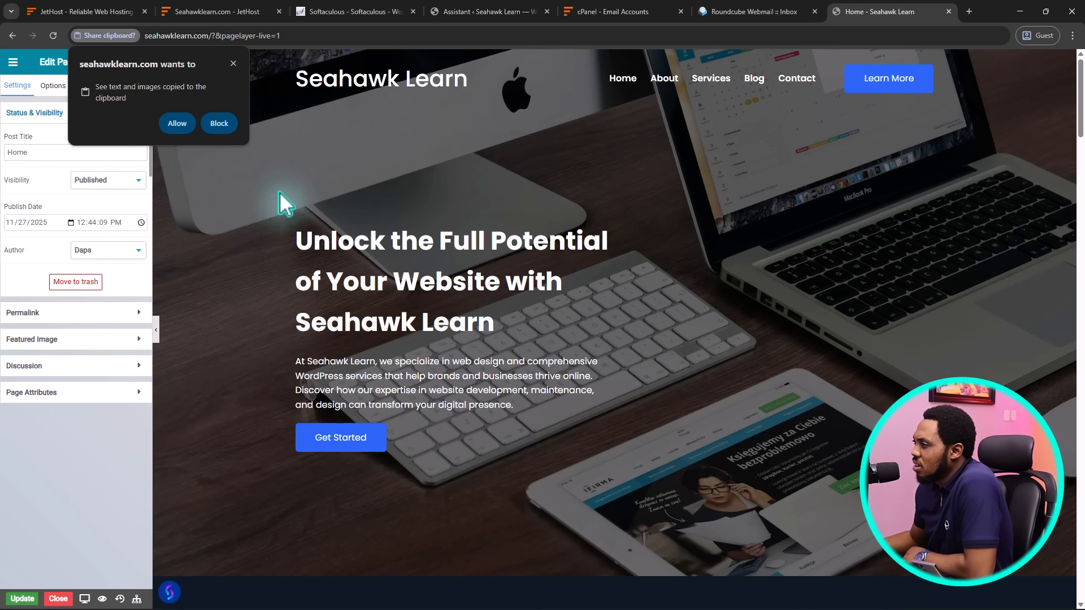
click(179, 125)
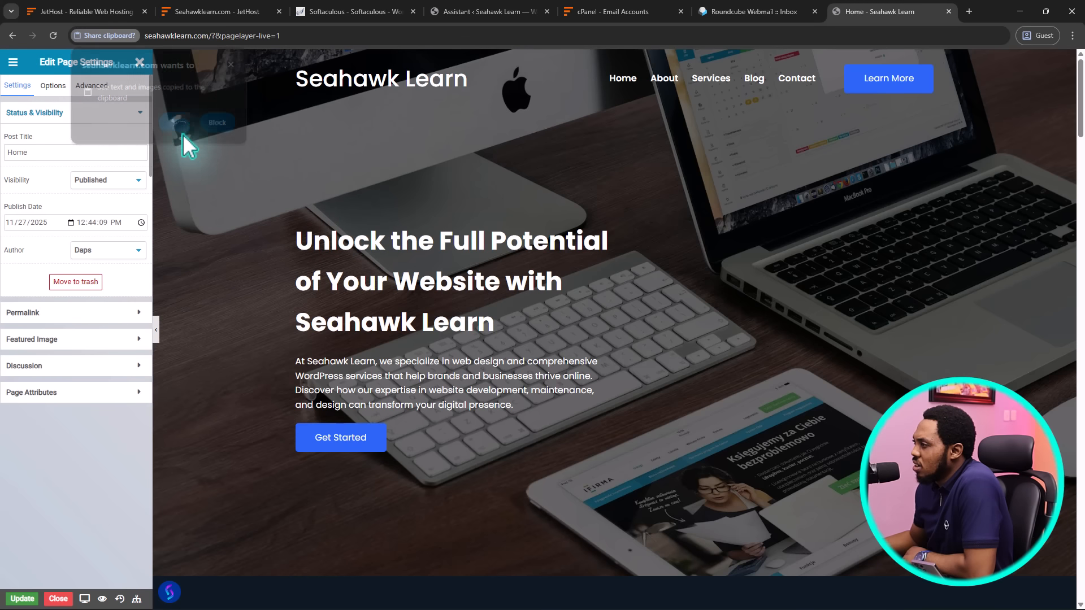
Select the word 'Unlock' in the hero heading, then scroll through the page sections
double_click(330, 241)
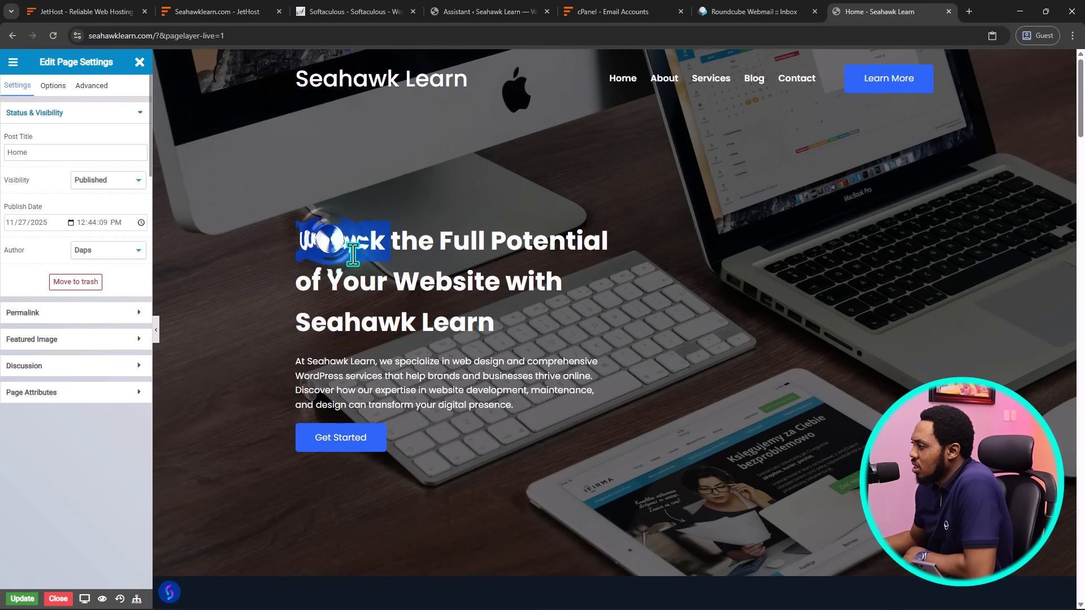
click(388, 243)
scroll(543, 279, down, 8)
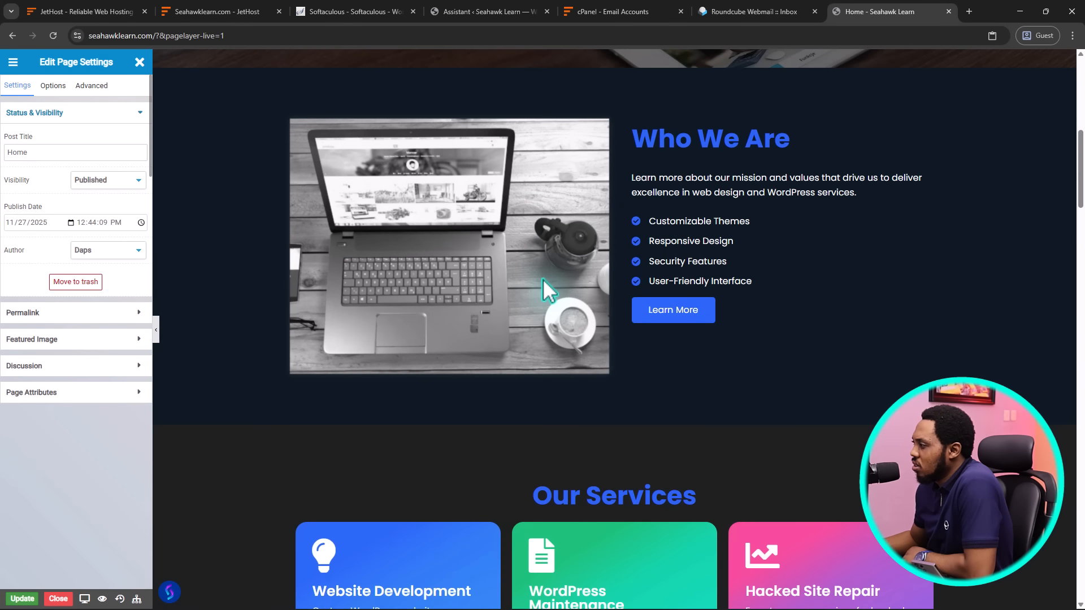
scroll(541, 277, down, 4)
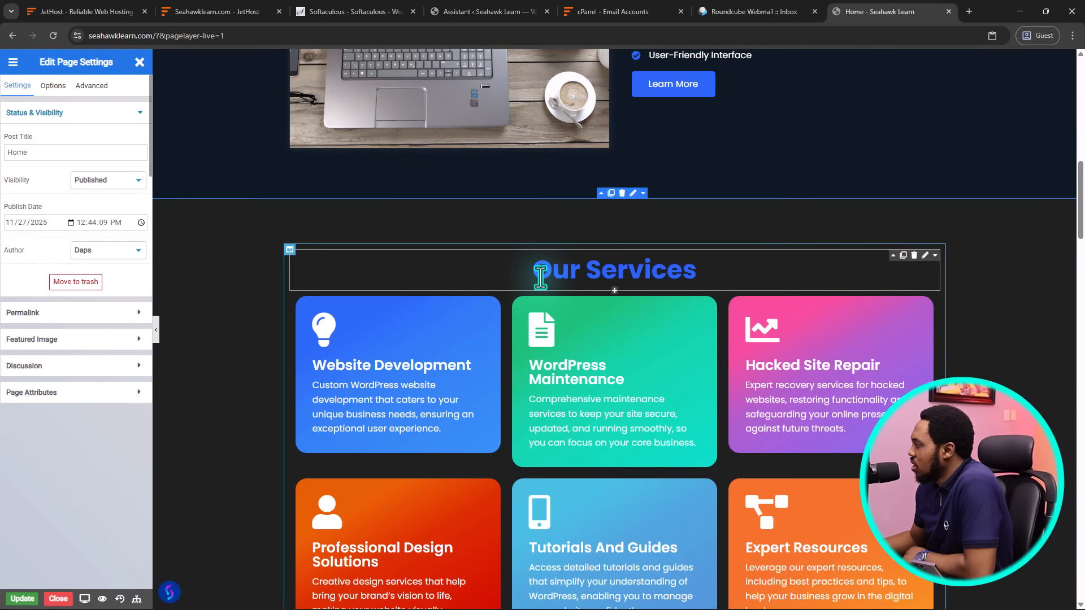
scroll(540, 277, up, 4)
scroll(540, 272, down, 3)
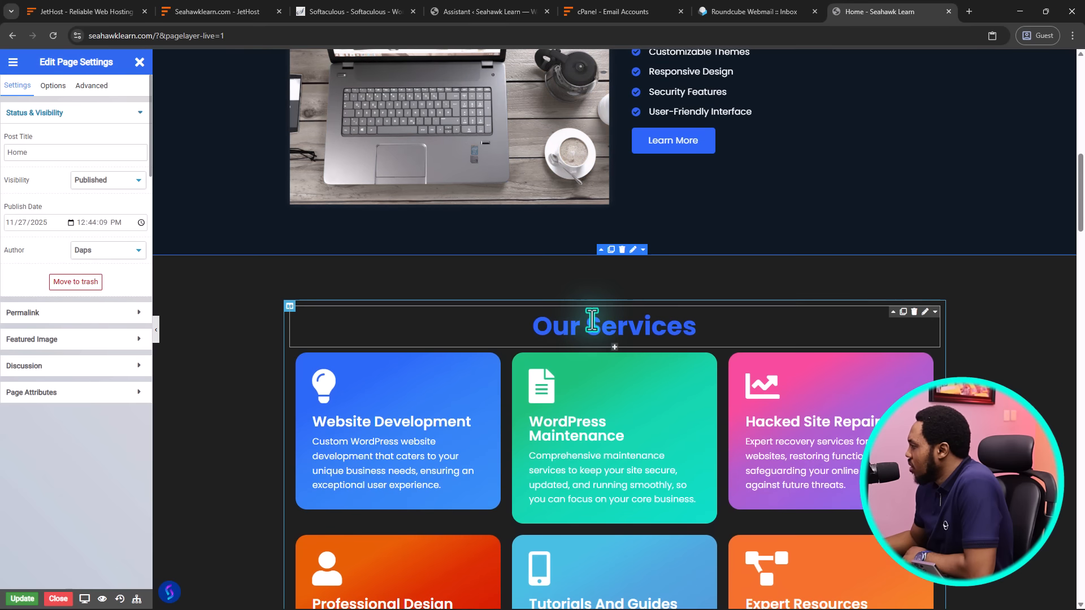
Open the Website Development card's Icon Box settings and select part of its description text
click(632, 250)
scroll(509, 254, down, 3)
click(453, 250)
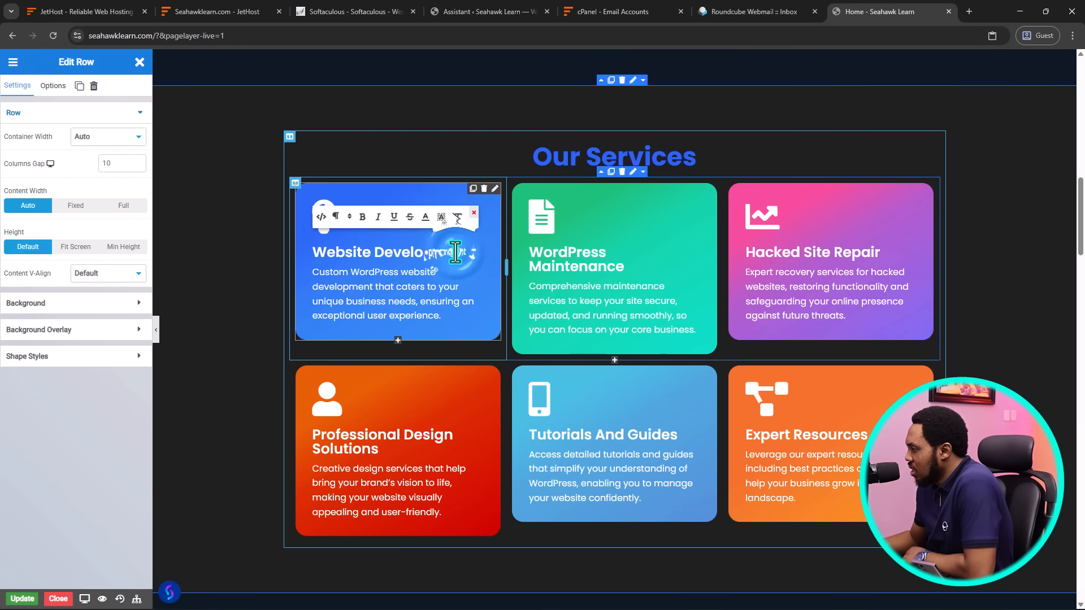
click(430, 273)
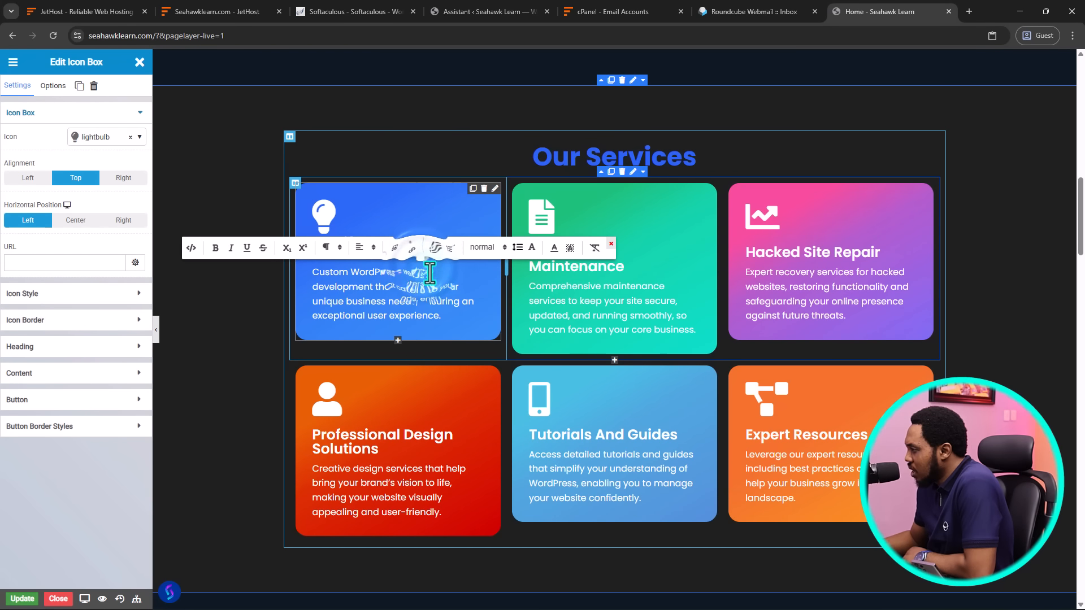
drag(430, 272, 359, 273)
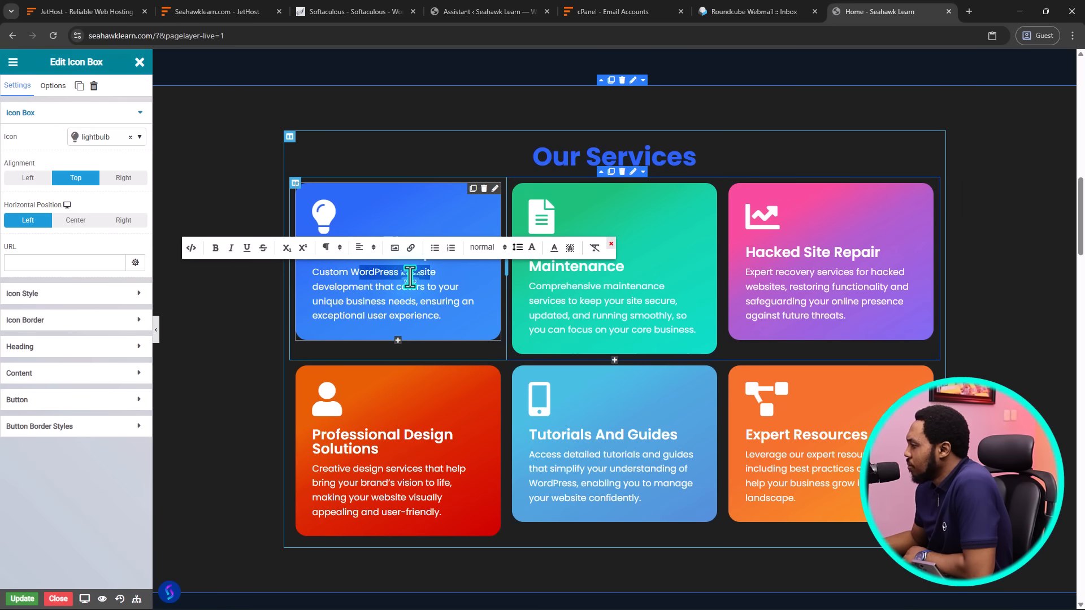
scroll(405, 284, up, 15)
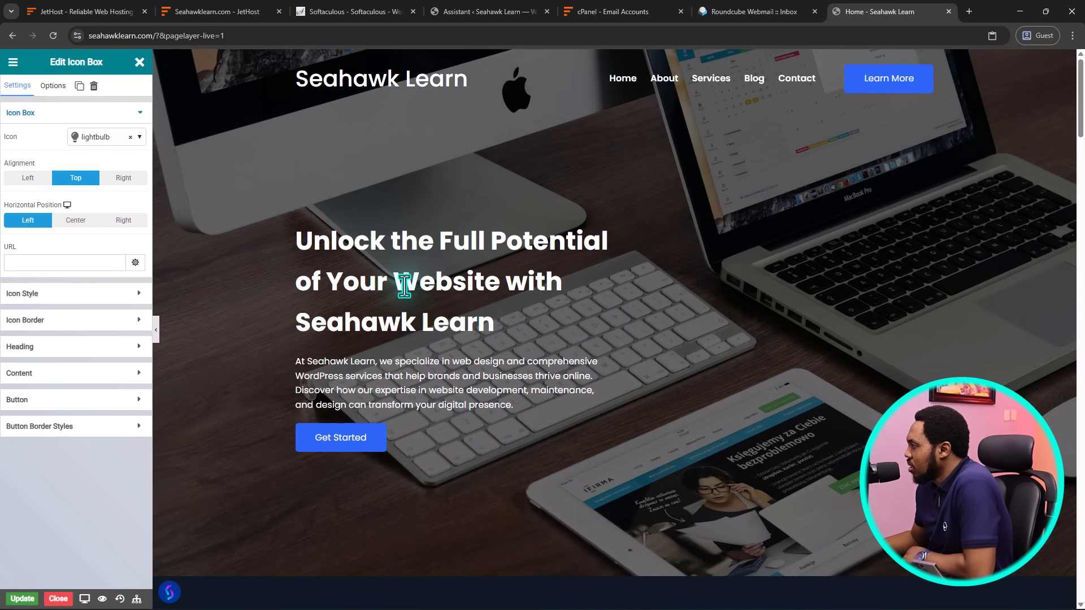
scroll(562, 189, down, 4)
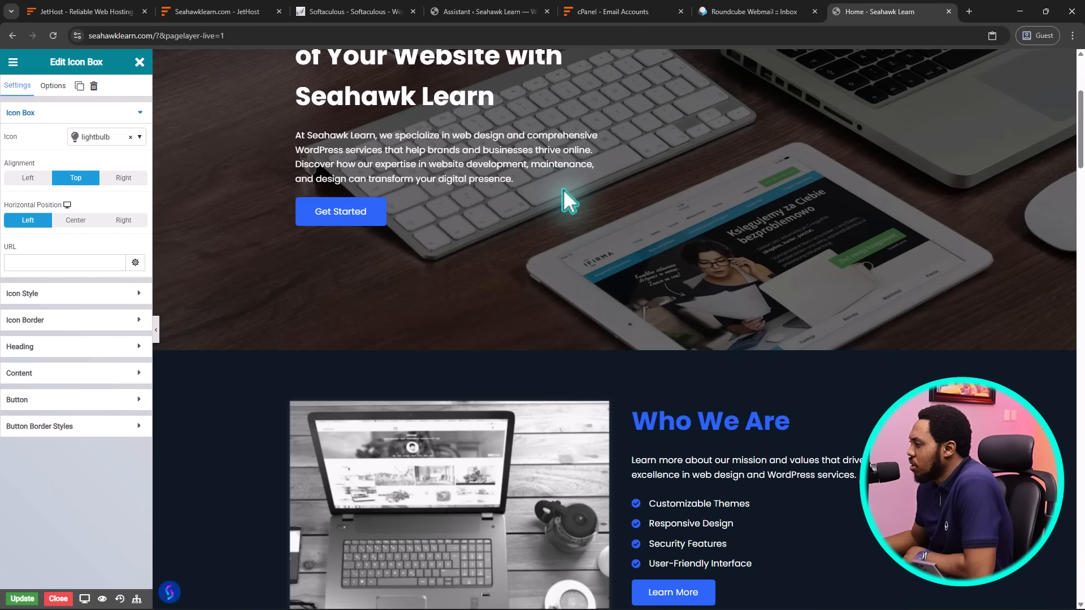
scroll(563, 188, down, 13)
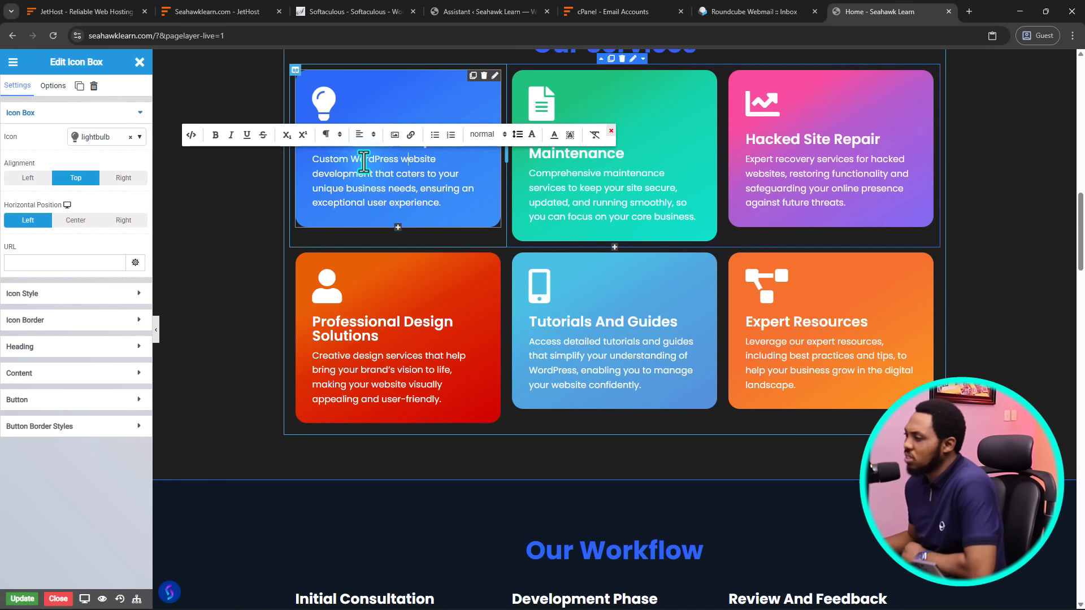
scroll(508, 201, down, 6)
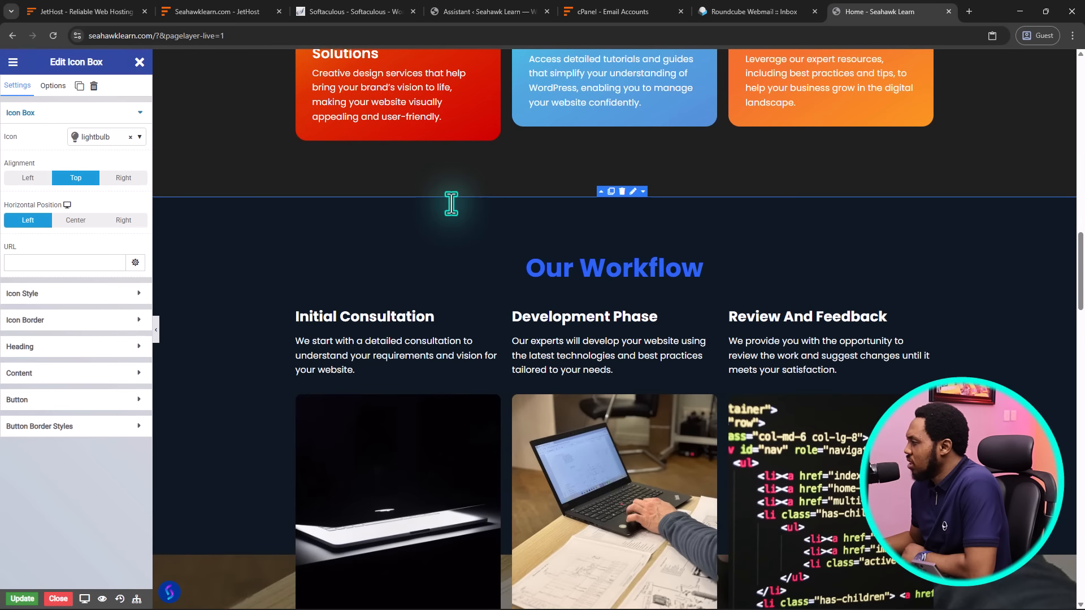
Replace 'Our' in the Our Workflow heading with the author's name
click(557, 212)
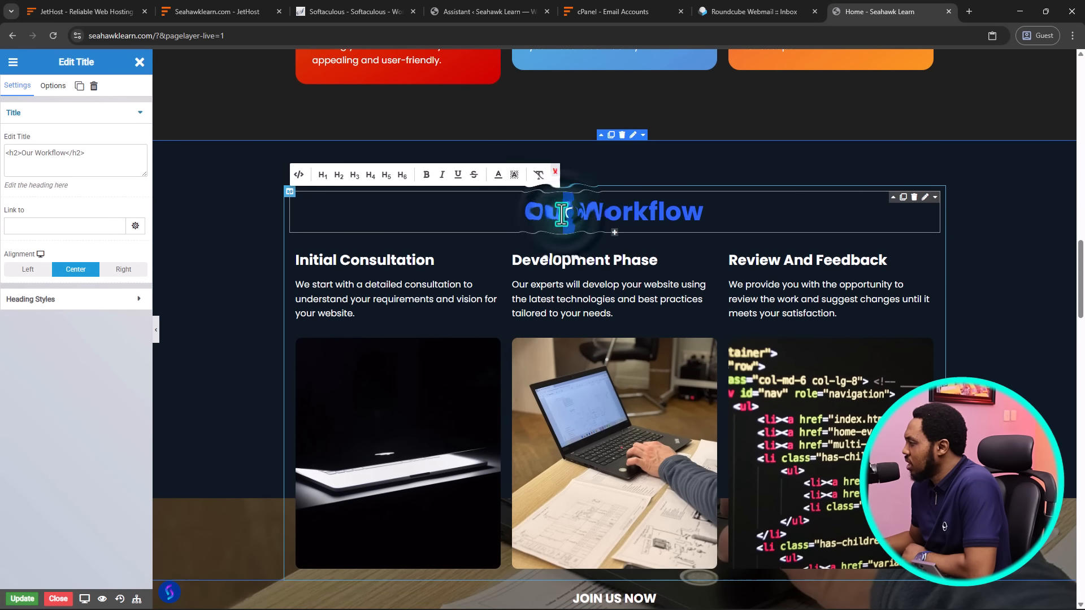
text(Daps)
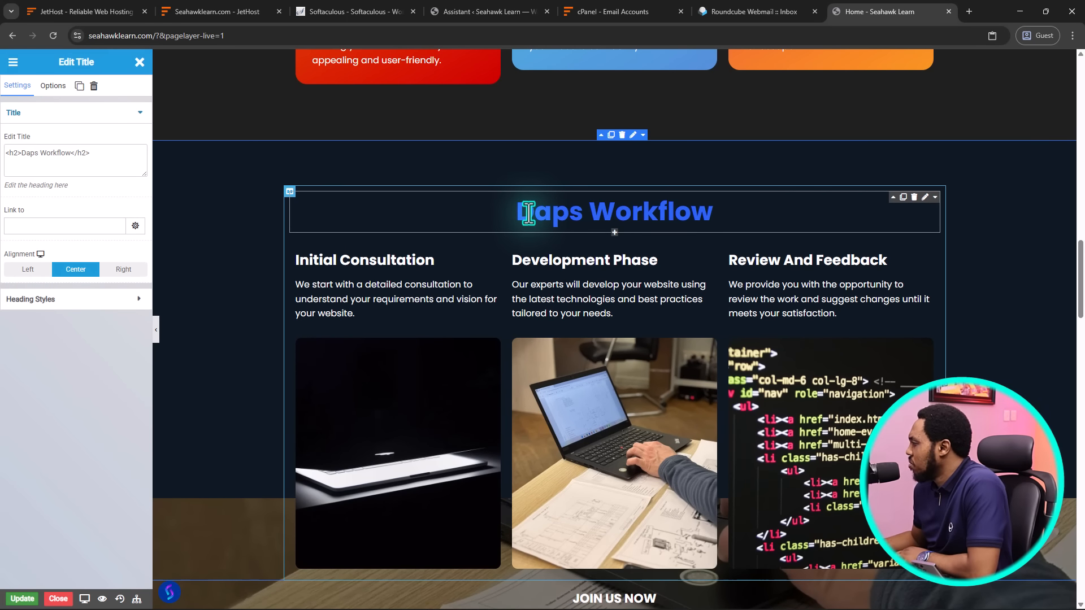
scroll(542, 238, down, 8)
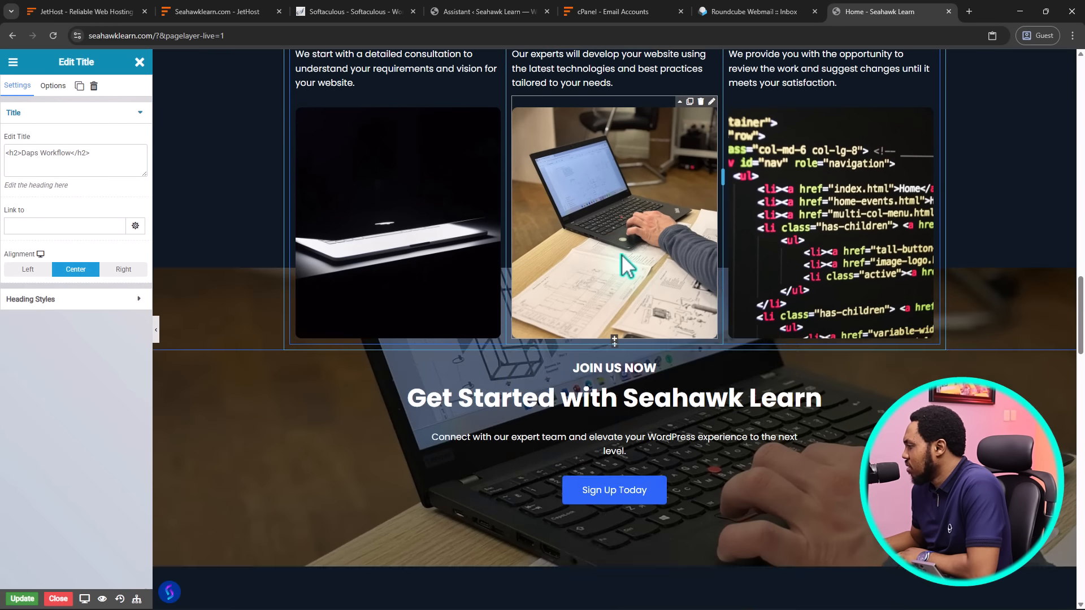
scroll(621, 253, down, 4)
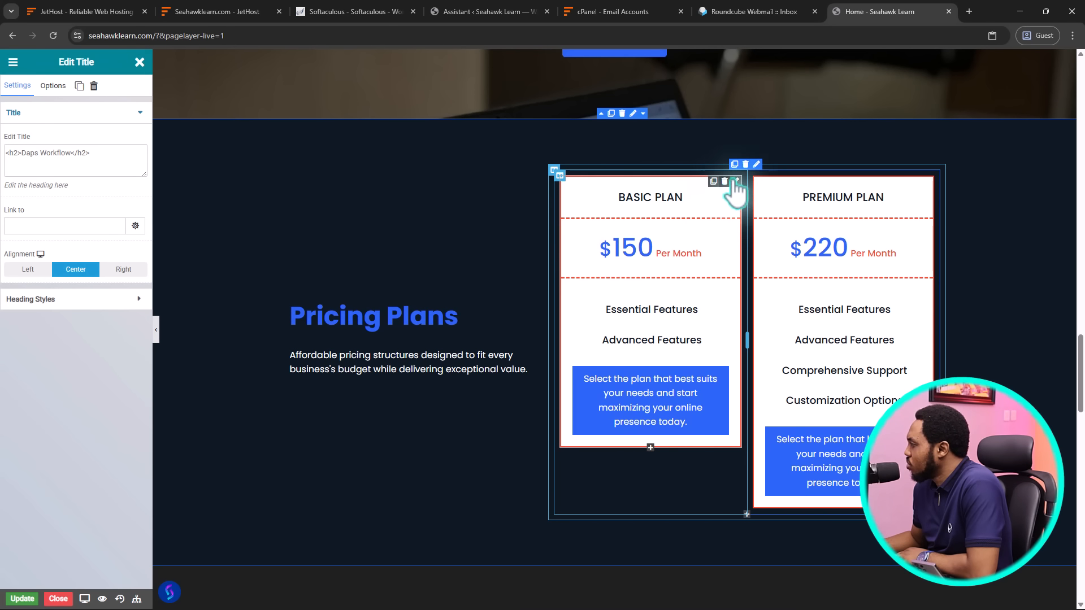
Browse the widget picker under Pricing Plans, covering its Grid, Text, Image, Media and Other widgets
click(746, 516)
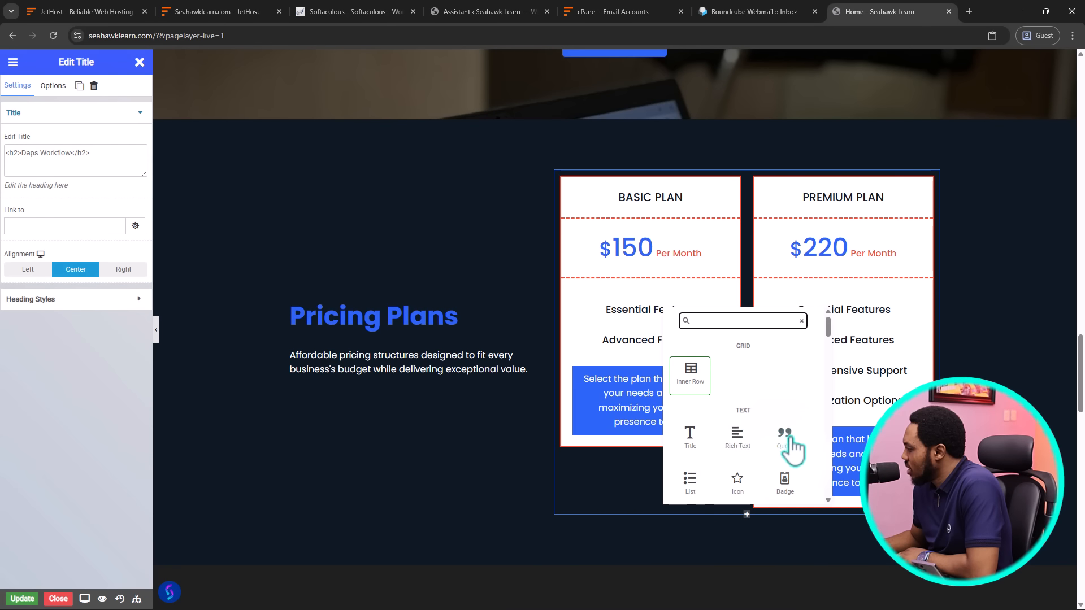
scroll(791, 446, down, 2)
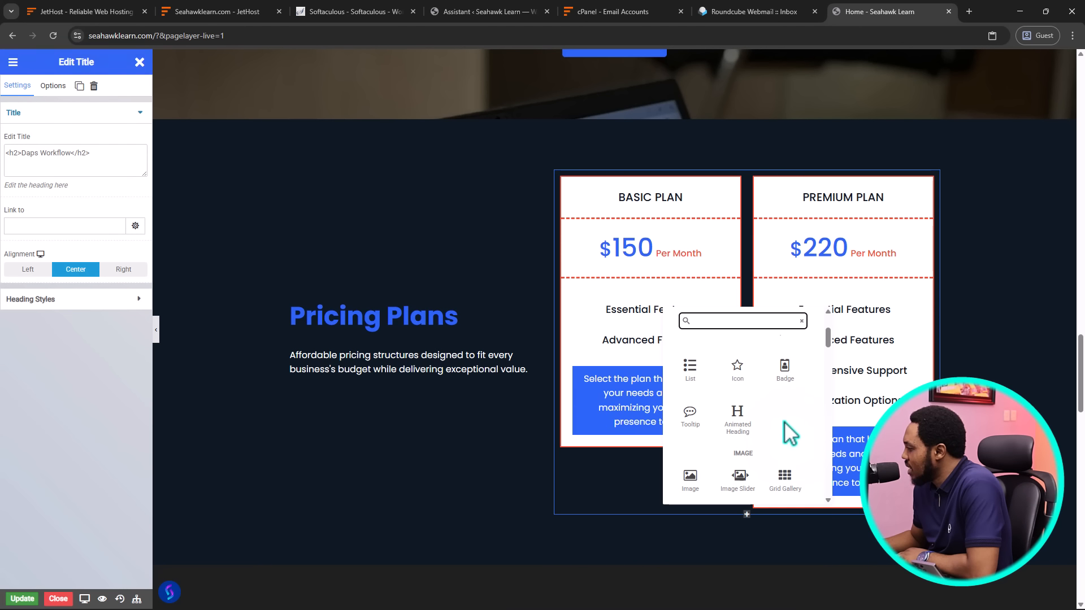
scroll(791, 436, down, 3)
scroll(787, 432, down, 8)
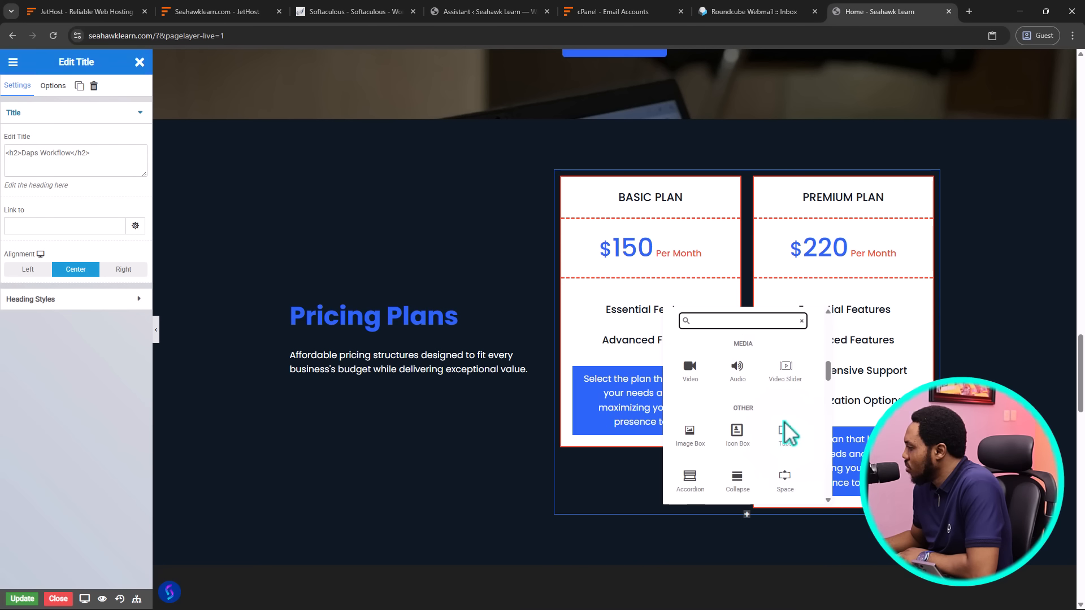
scroll(786, 432, down, 8)
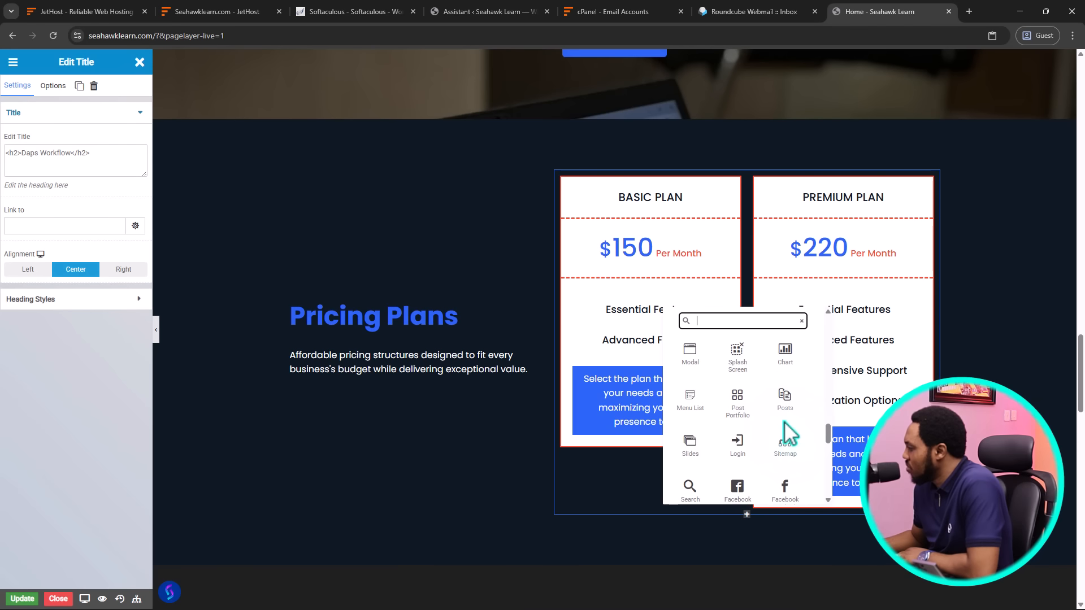
scroll(790, 434, up, 20)
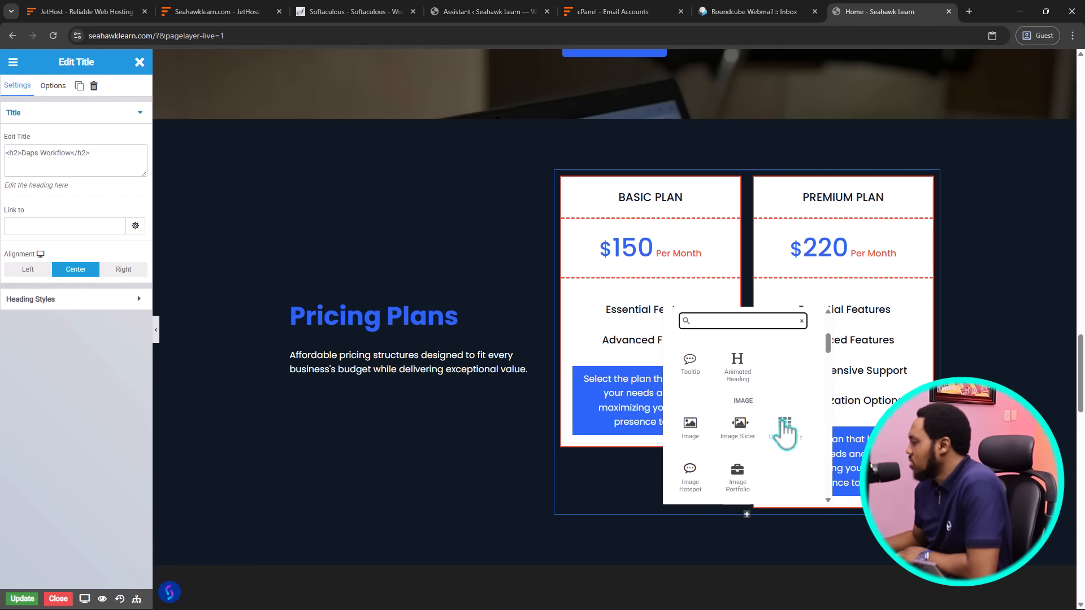
Close the widget picker and briefly view the editor's General Options
click(621, 477)
click(305, 381)
scroll(305, 380, down, 8)
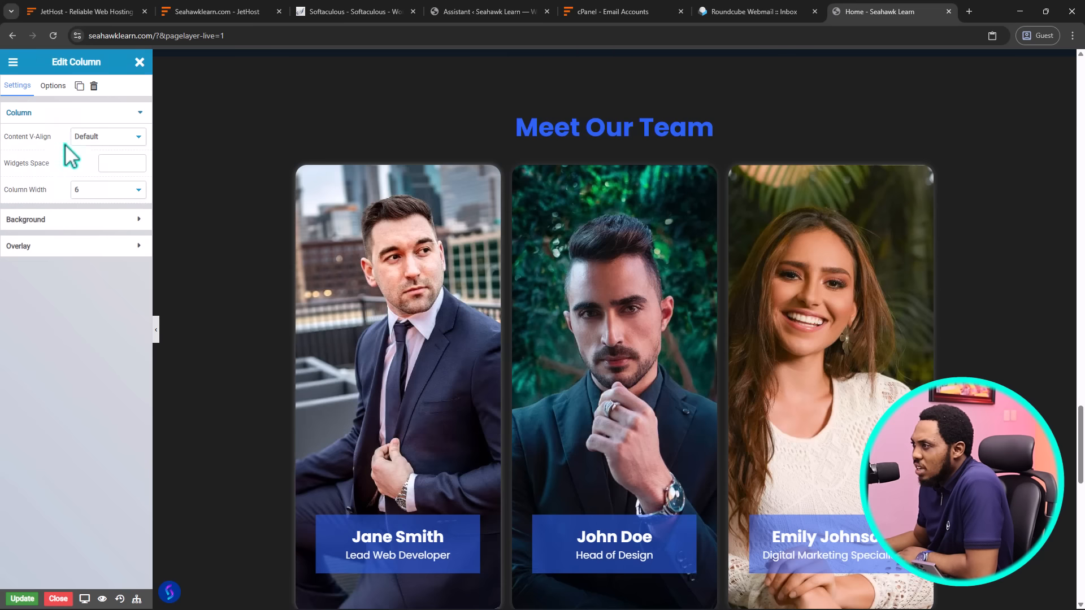
click(14, 62)
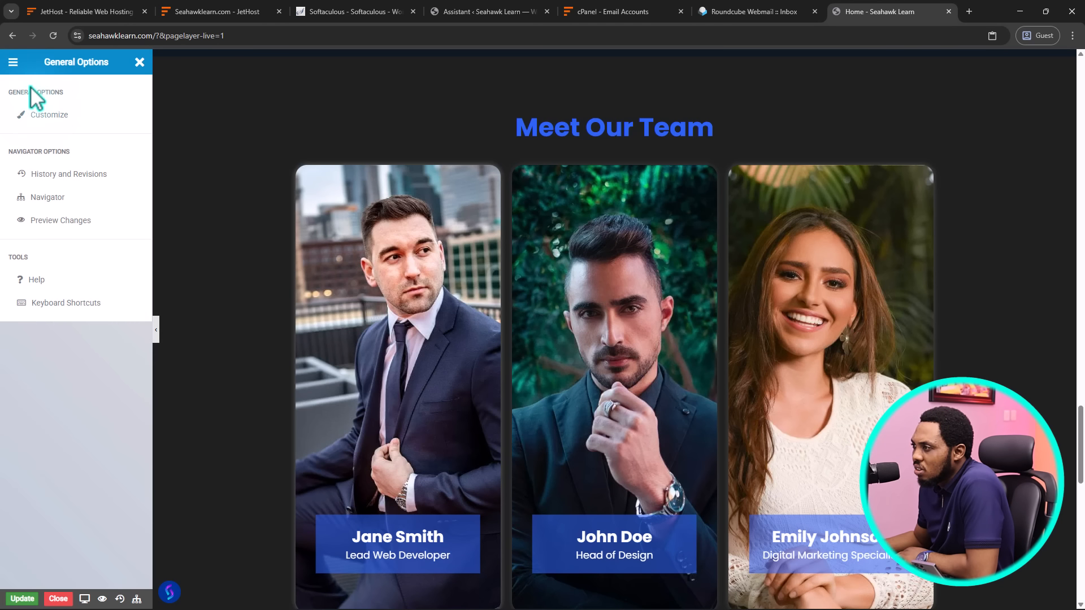
click(140, 62)
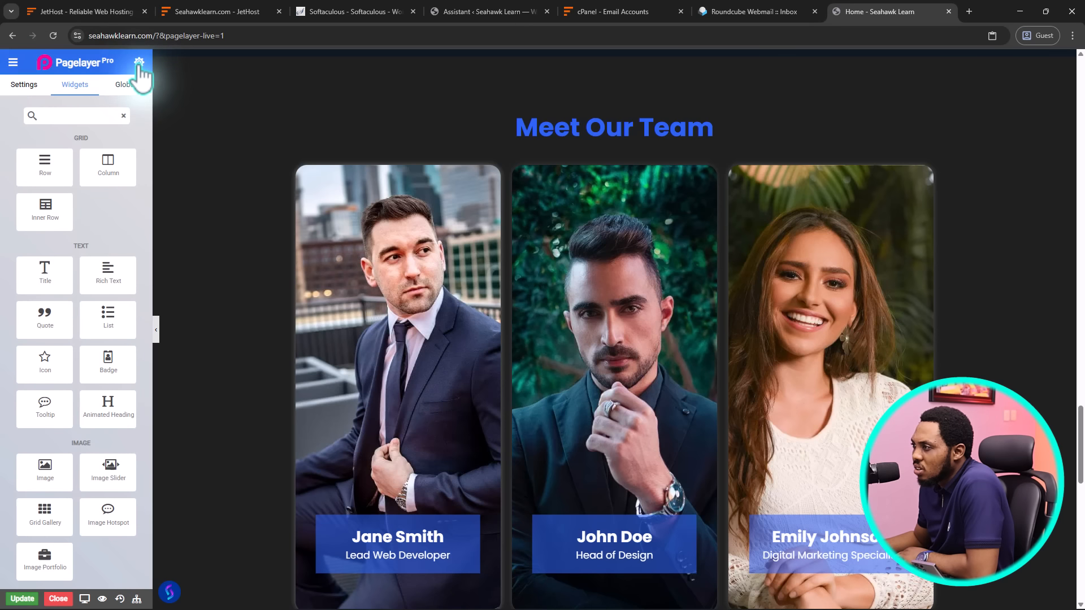
Show the Home page's settings: post title, Published visibility and publish date
scroll(57, 192, down, 10)
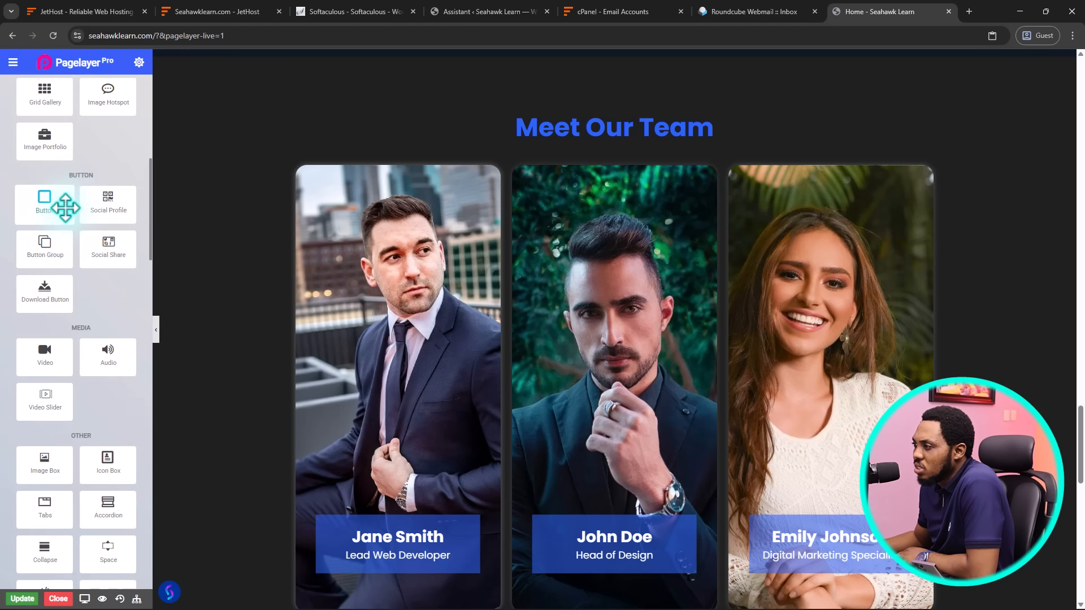
scroll(65, 212, down, 10)
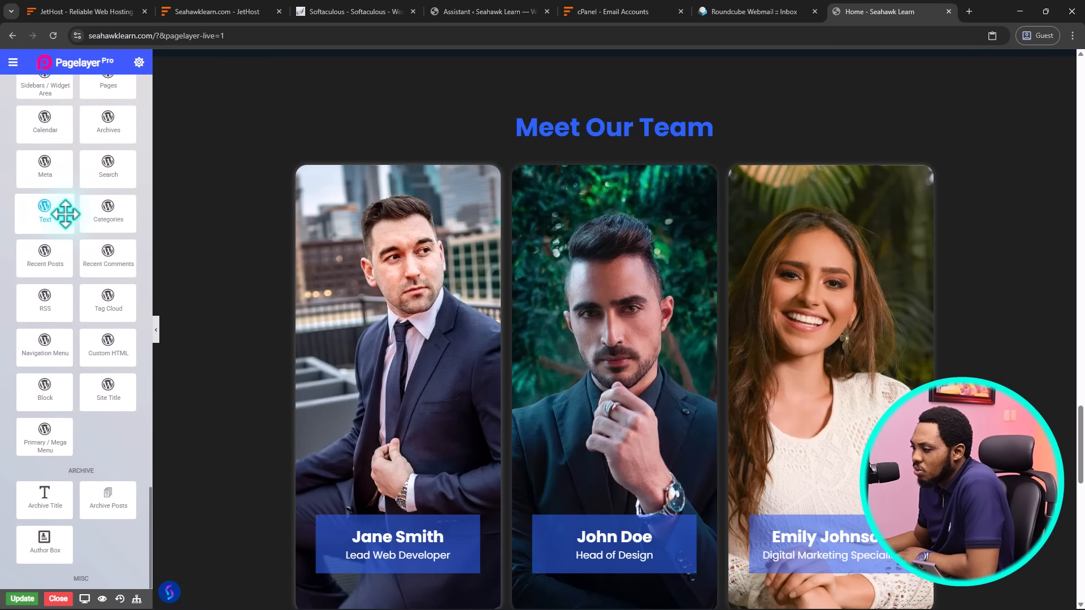
scroll(66, 213, up, 20)
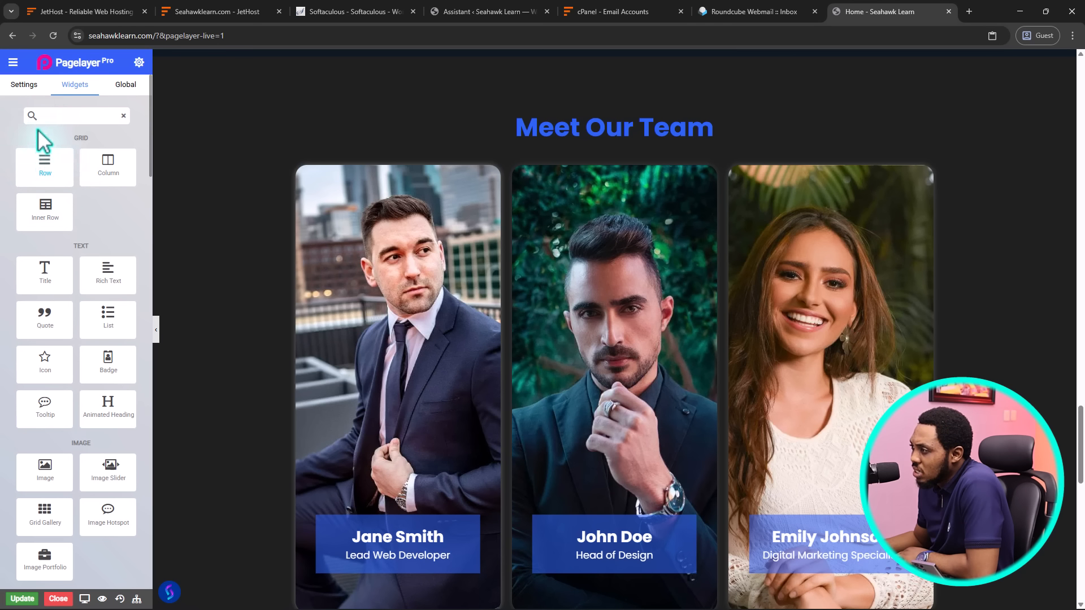
click(24, 84)
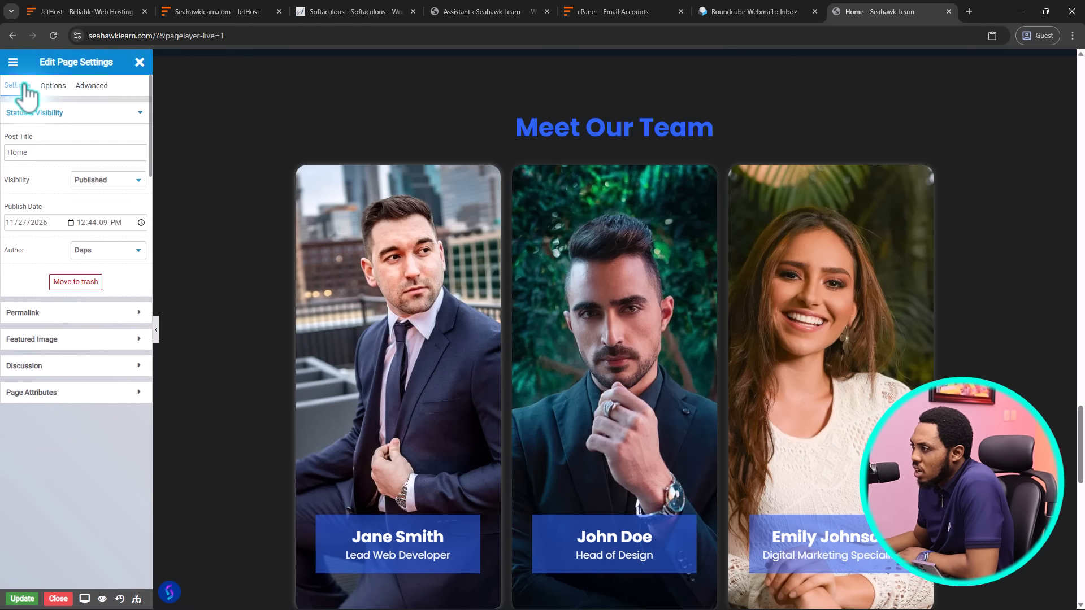
click(92, 88)
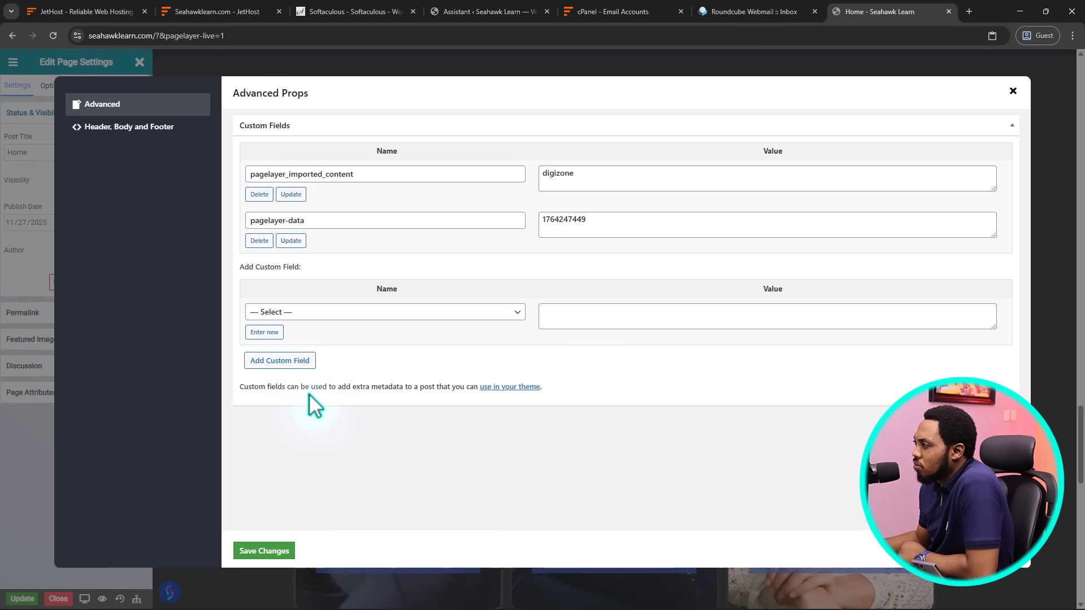
click(162, 135)
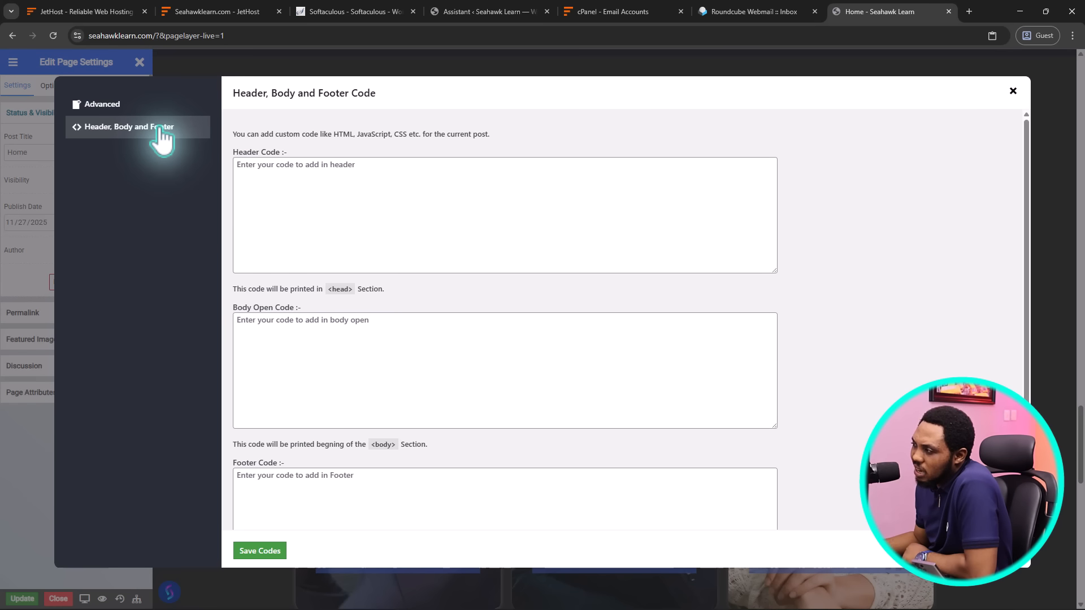
scroll(448, 181, down, 2)
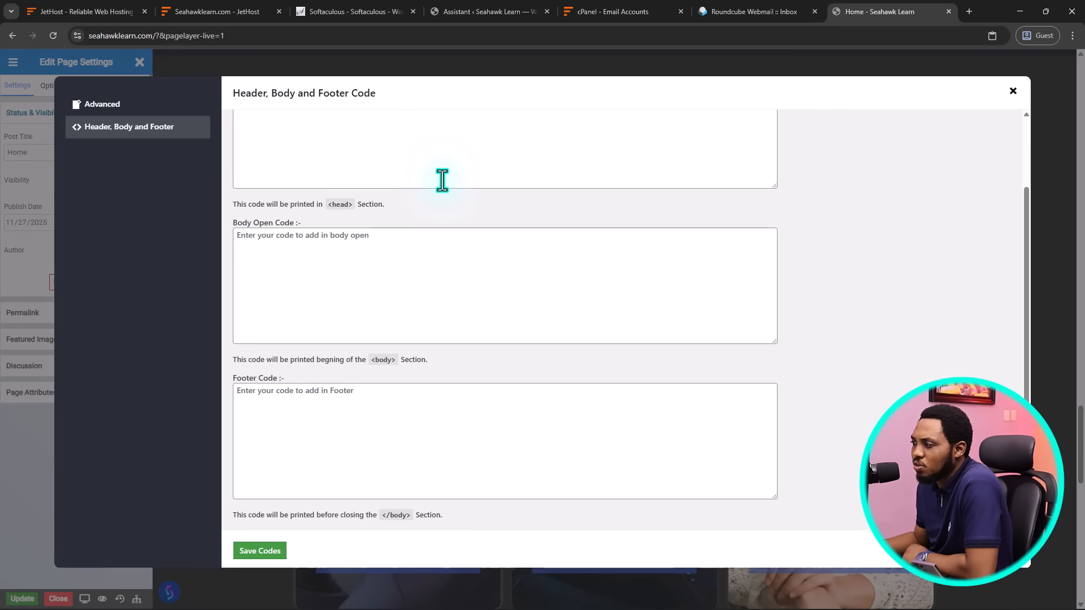
scroll(442, 180, up, 2)
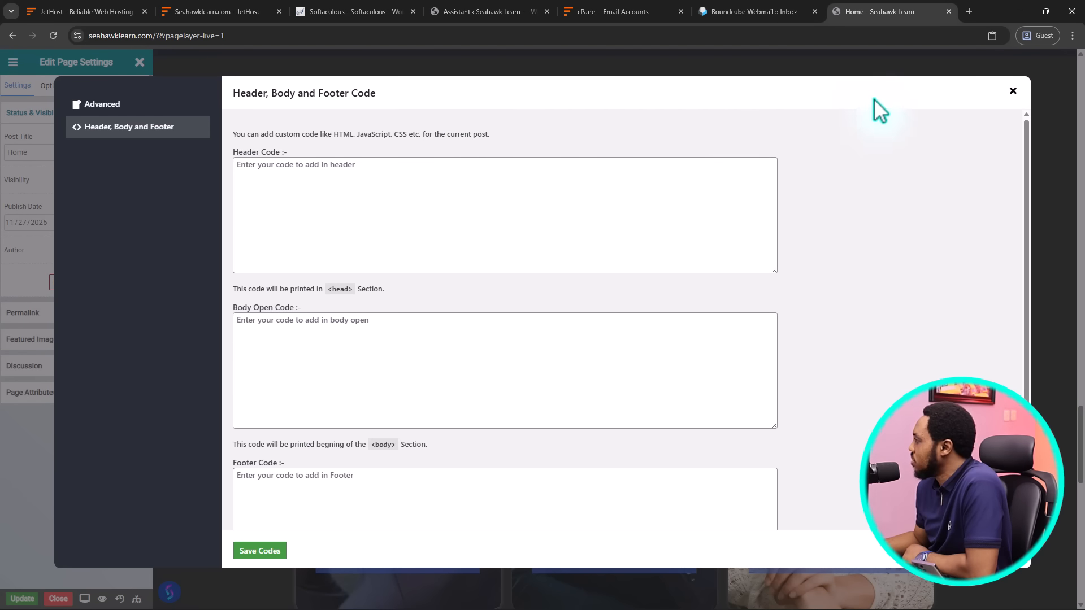
click(1012, 91)
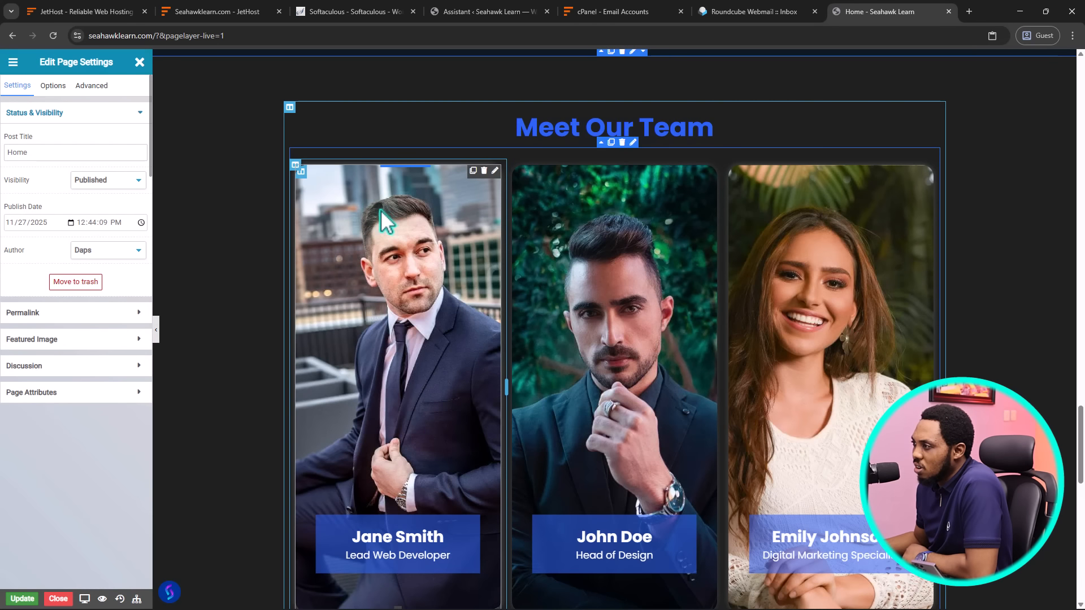
Check the page's status settings and its 'home' permalink slug
click(37, 87)
click(21, 90)
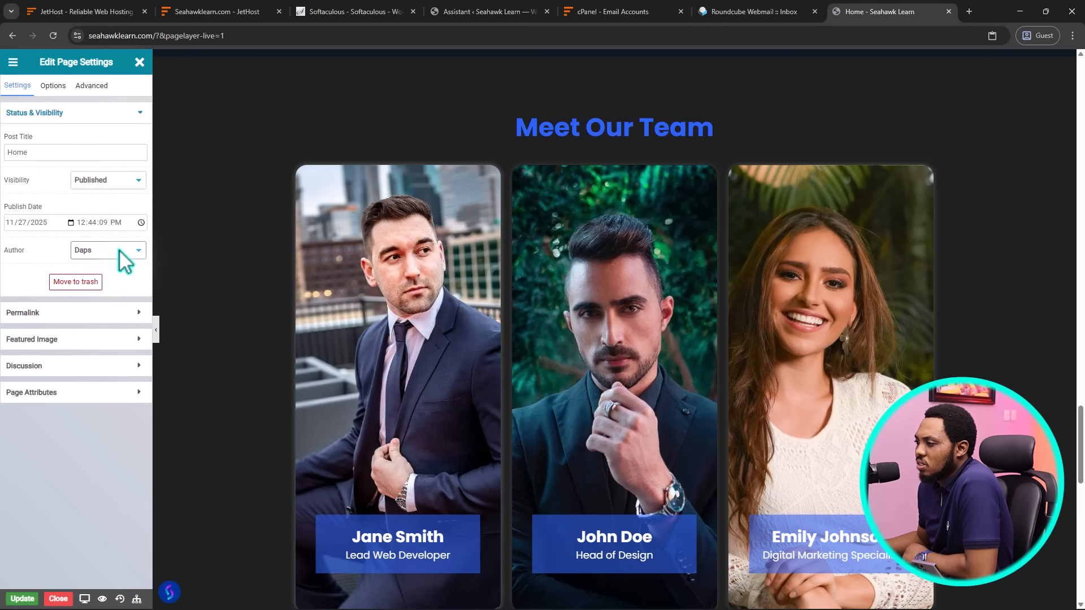
click(117, 312)
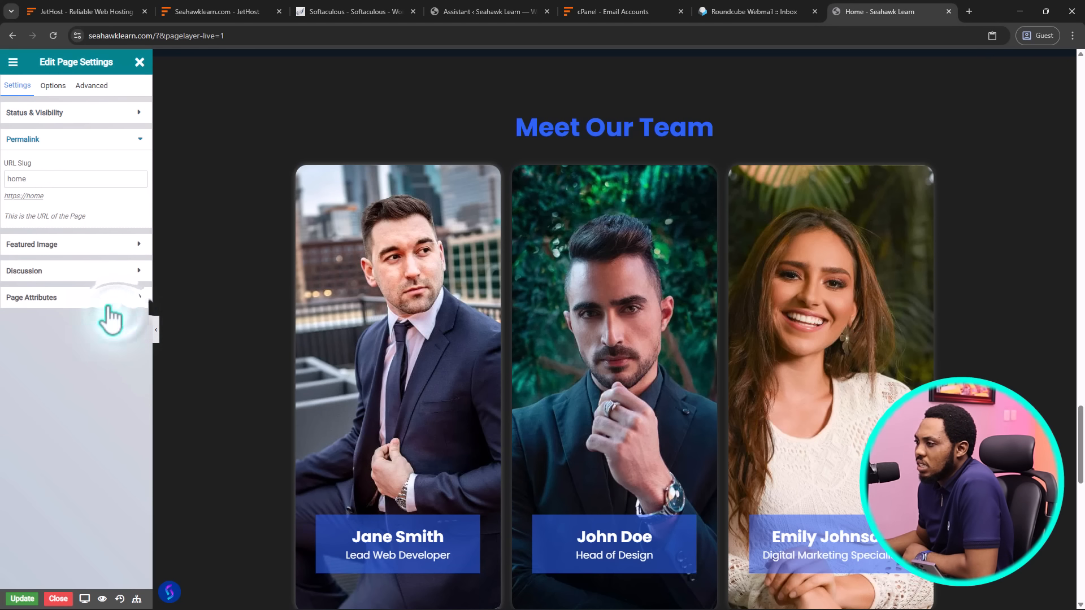
double_click(19, 179)
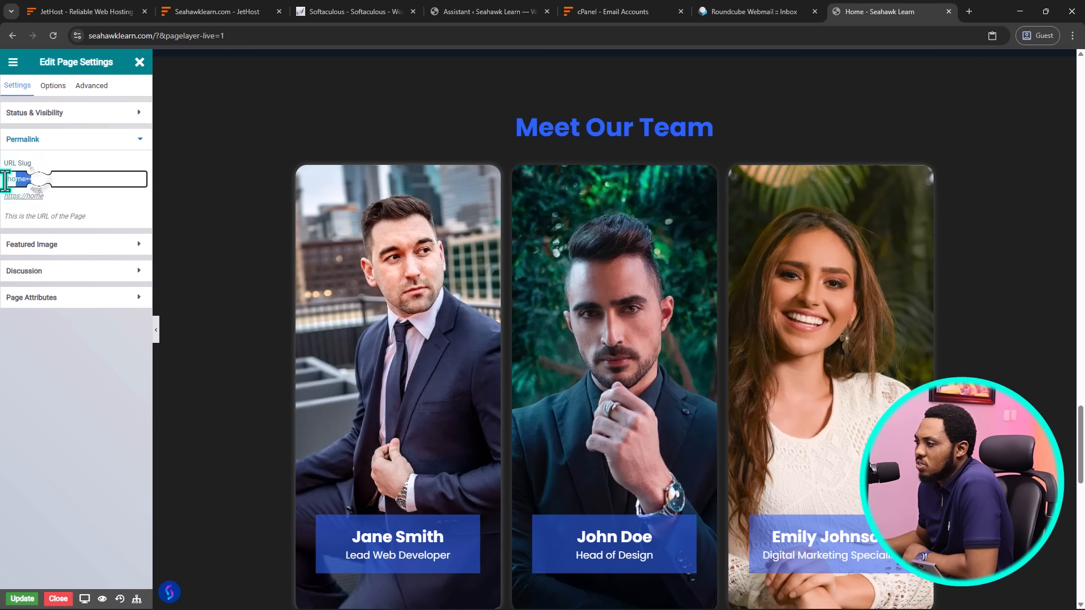
Review featured image (none), discussion (comments disallowed) and page attributes (no parent, order 0)
click(94, 249)
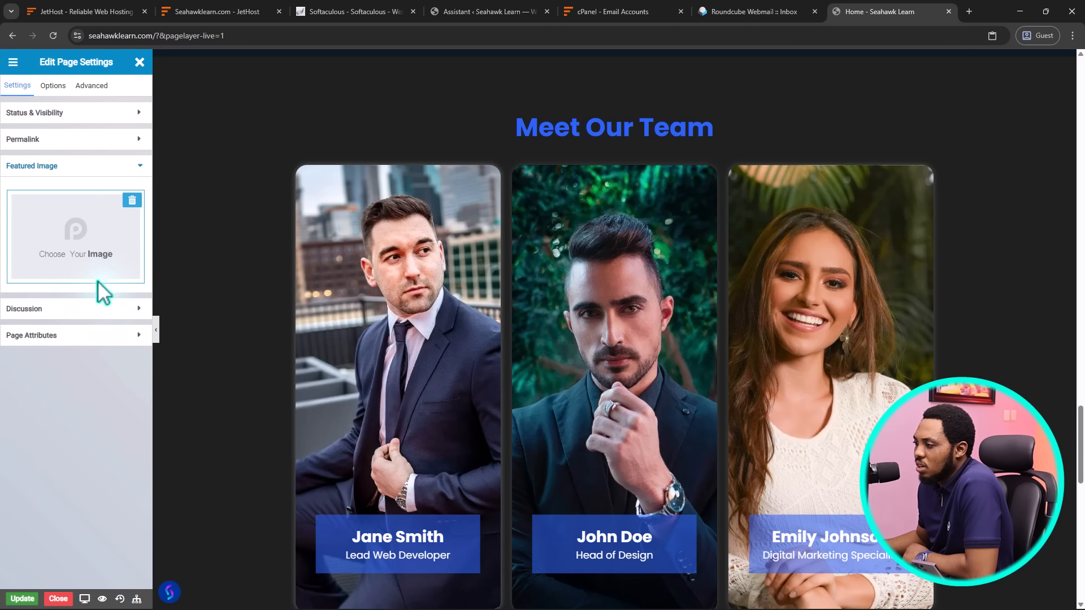
click(79, 310)
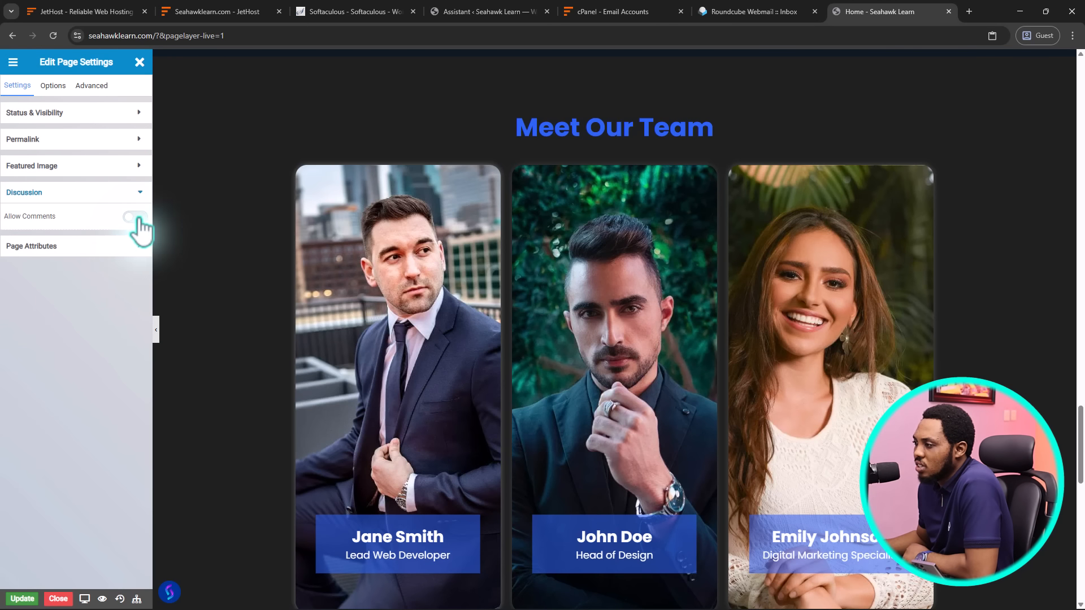
click(120, 245)
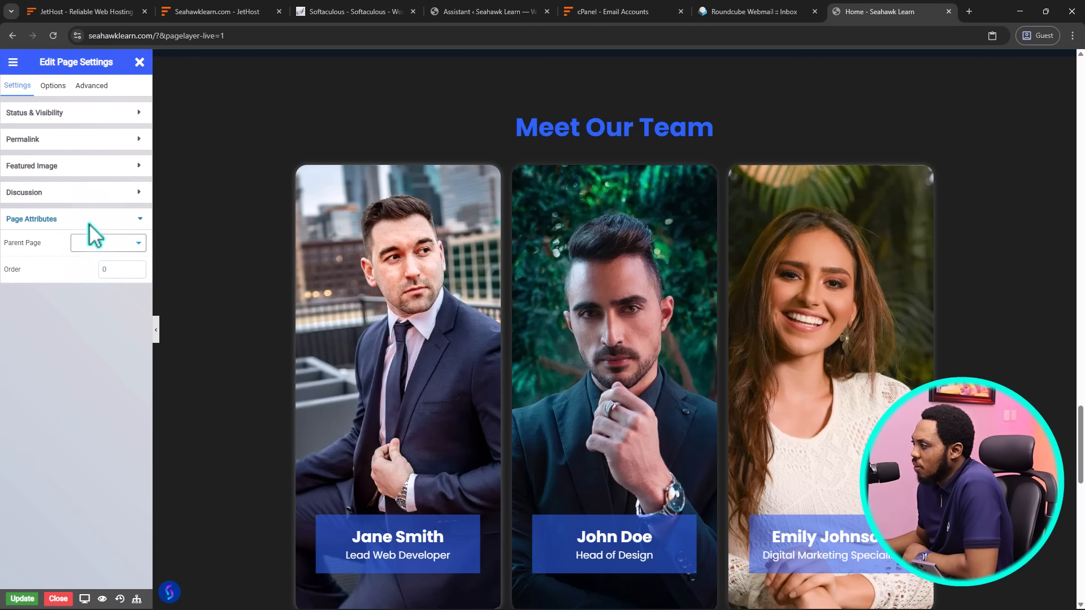
click(85, 600)
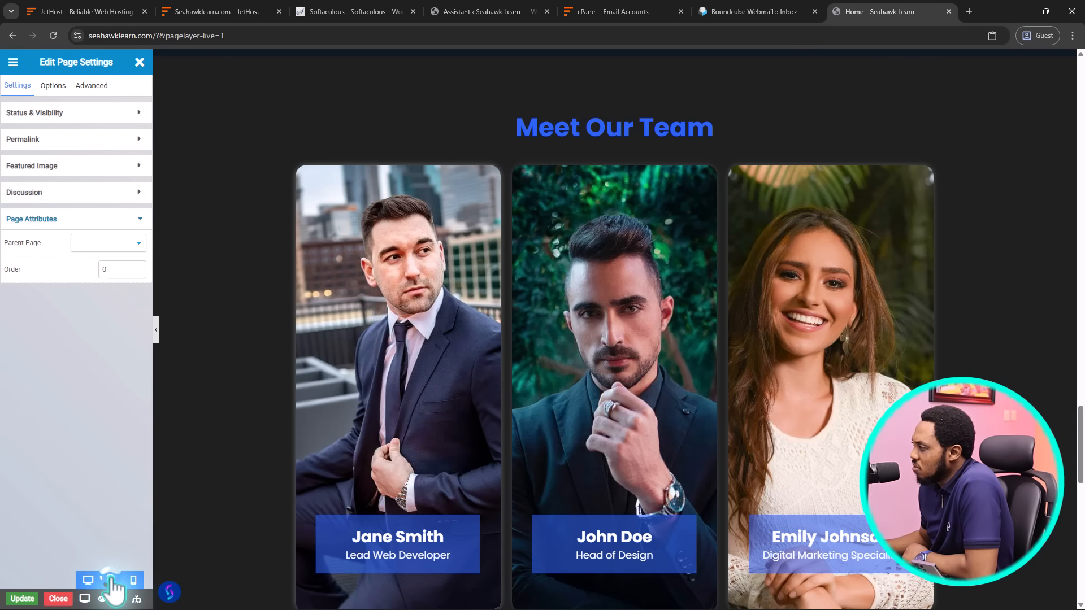
Preview the Home page at tablet width and scroll down through it
click(111, 580)
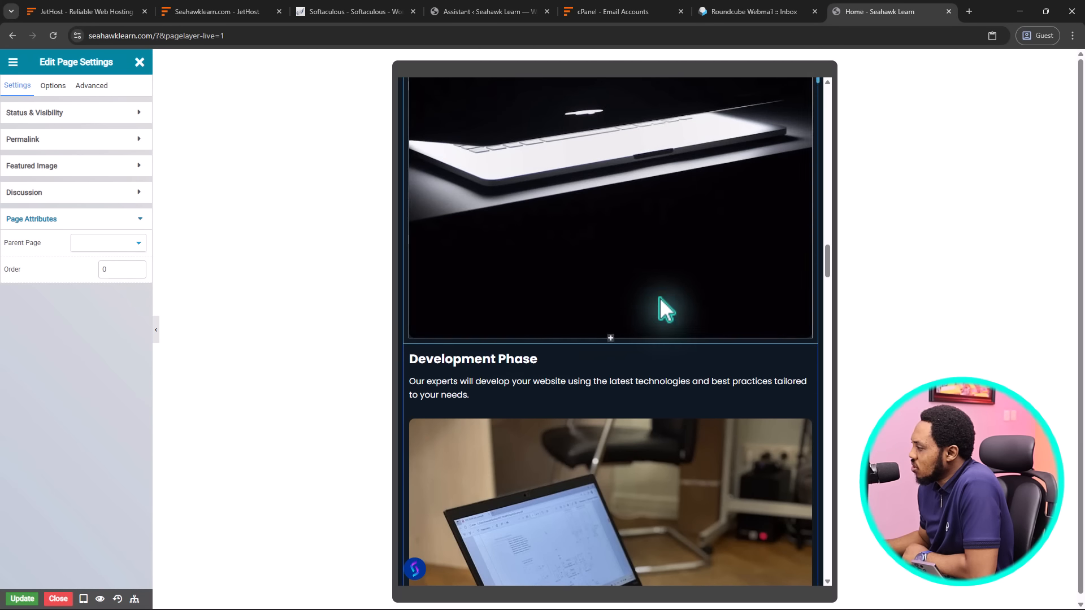
scroll(659, 303, down, 10)
scroll(659, 304, down, 15)
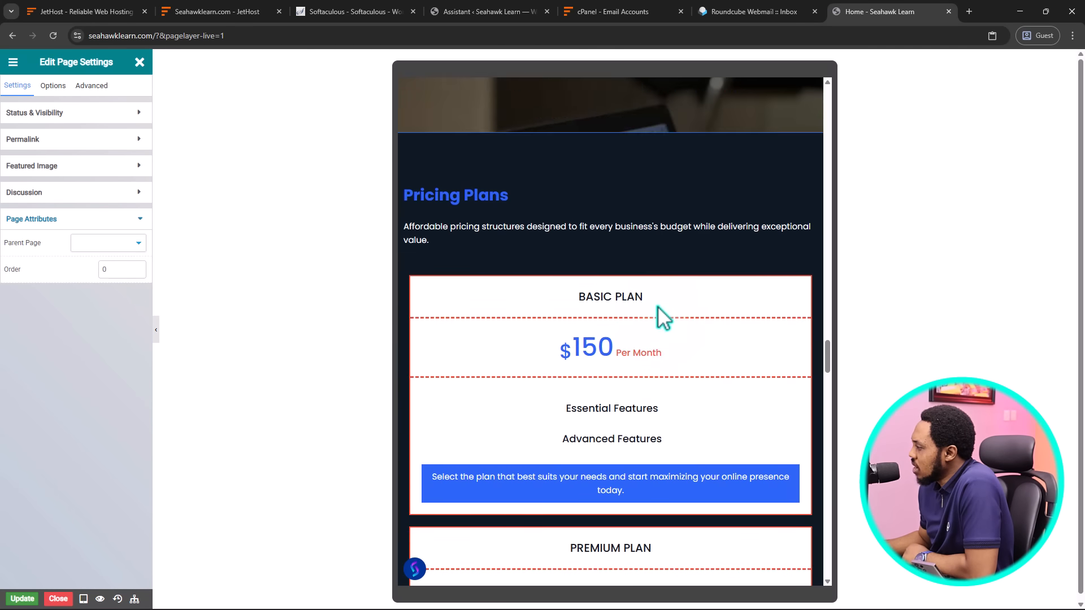
scroll(655, 307, down, 15)
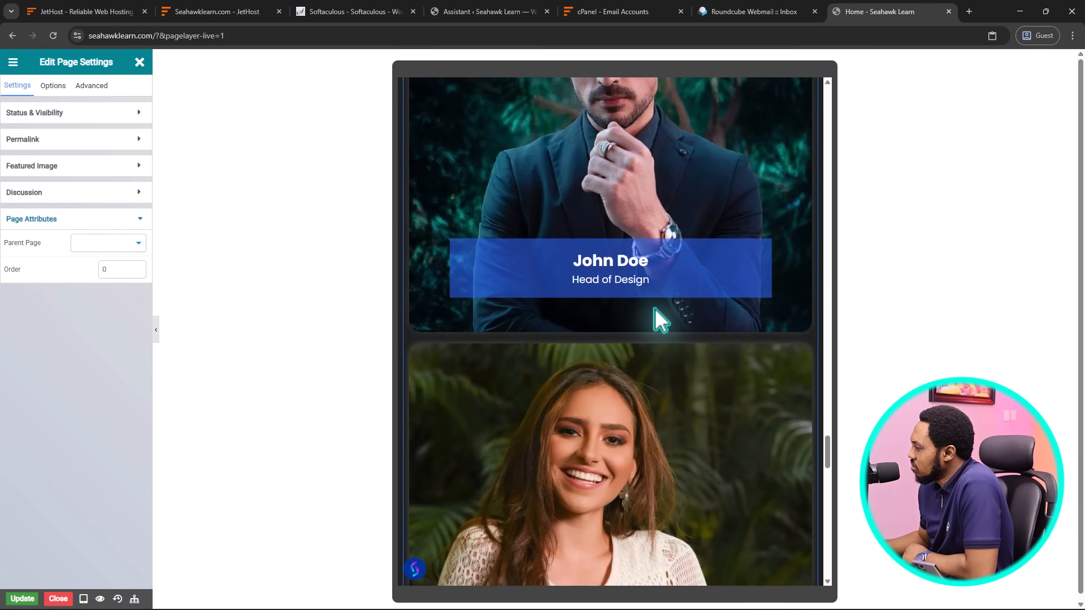
scroll(655, 321, down, 15)
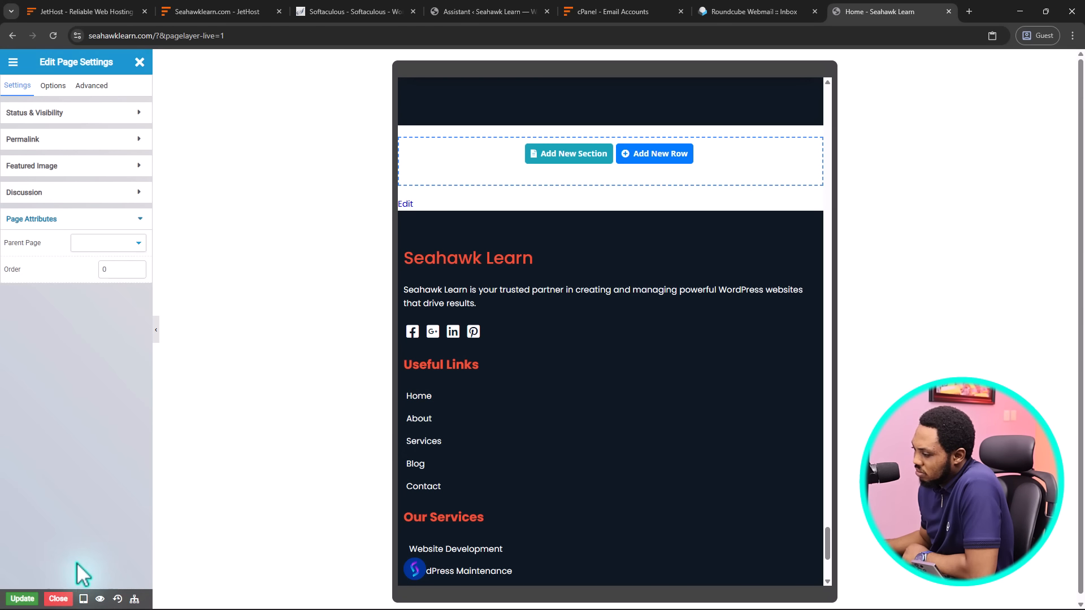
Switch to the mobile preview, scroll back up, and test the navigation menu toggle opening and closing
click(84, 598)
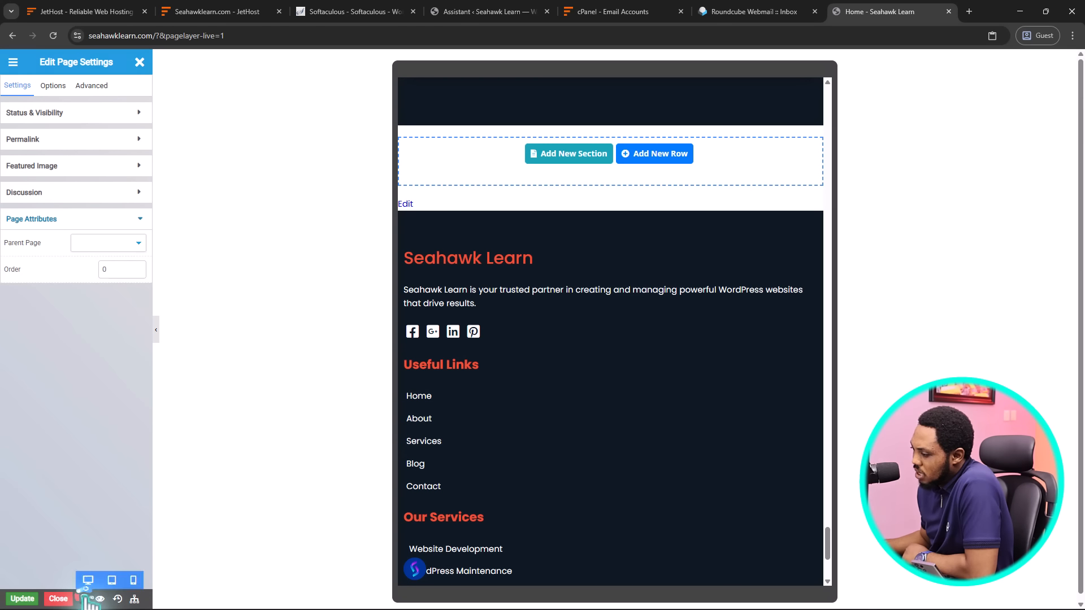
click(133, 580)
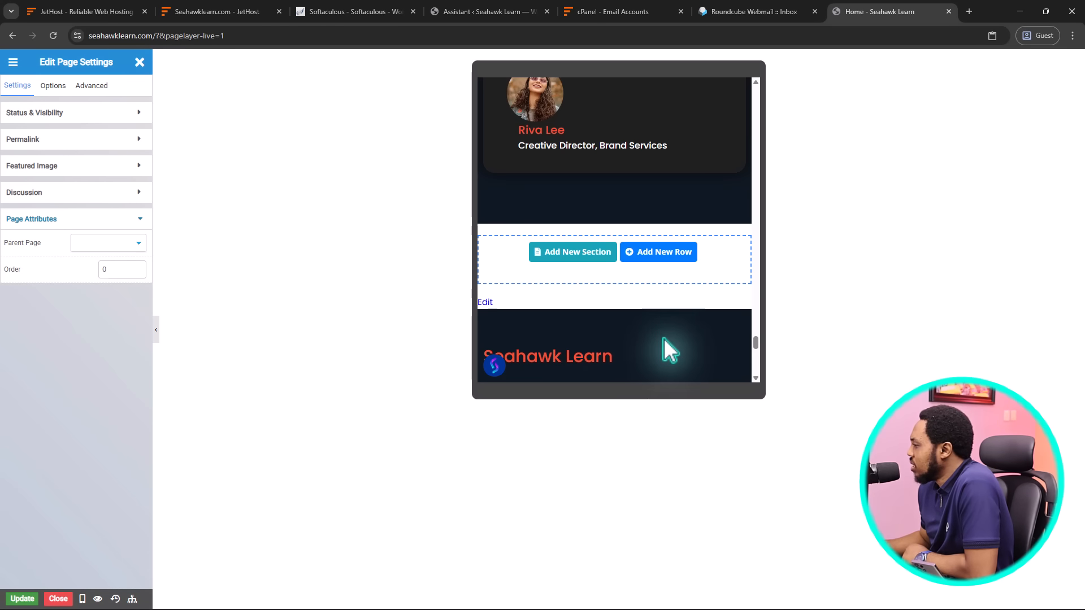
scroll(655, 339, up, 5)
scroll(649, 334, up, 10)
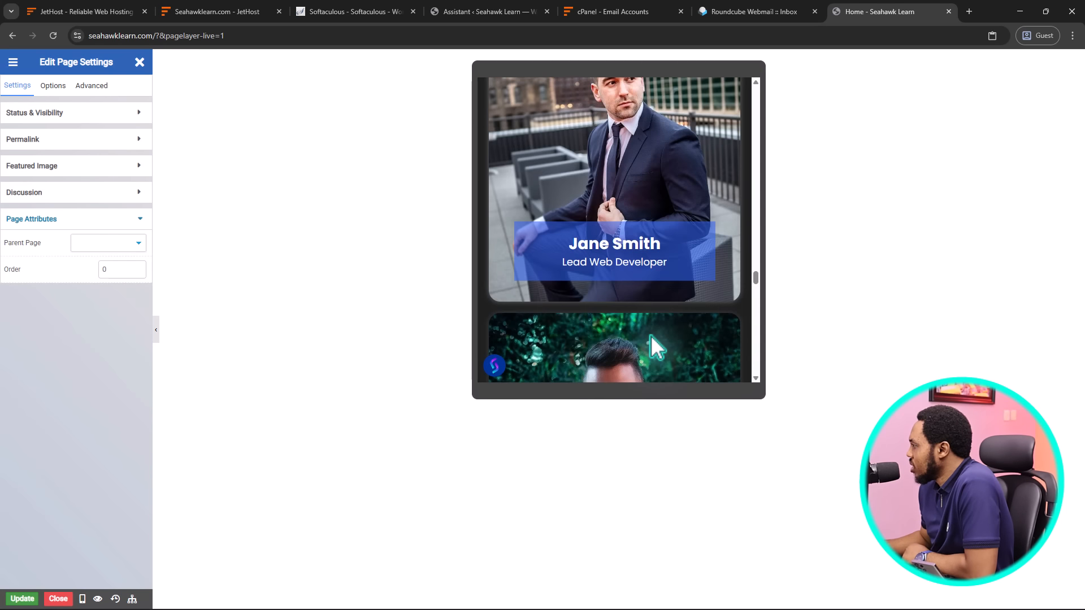
scroll(649, 334, up, 10)
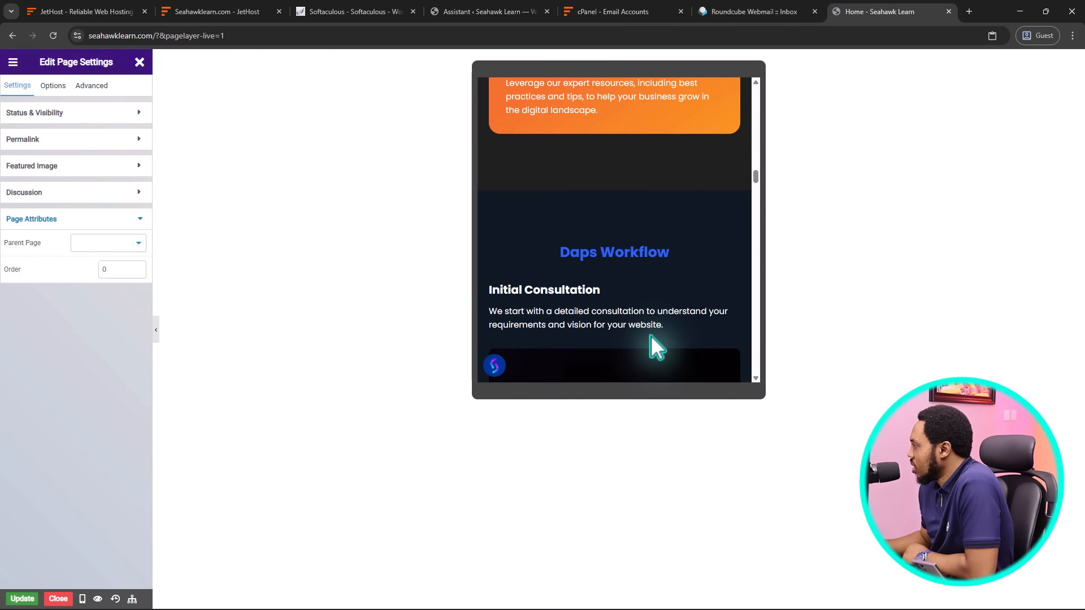
scroll(650, 335, up, 10)
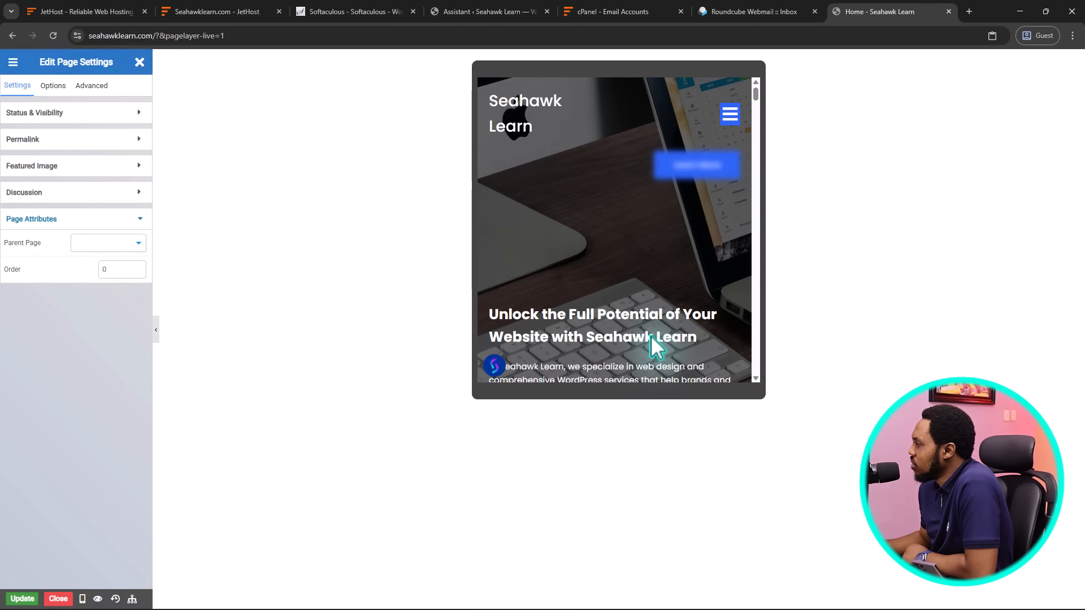
click(729, 113)
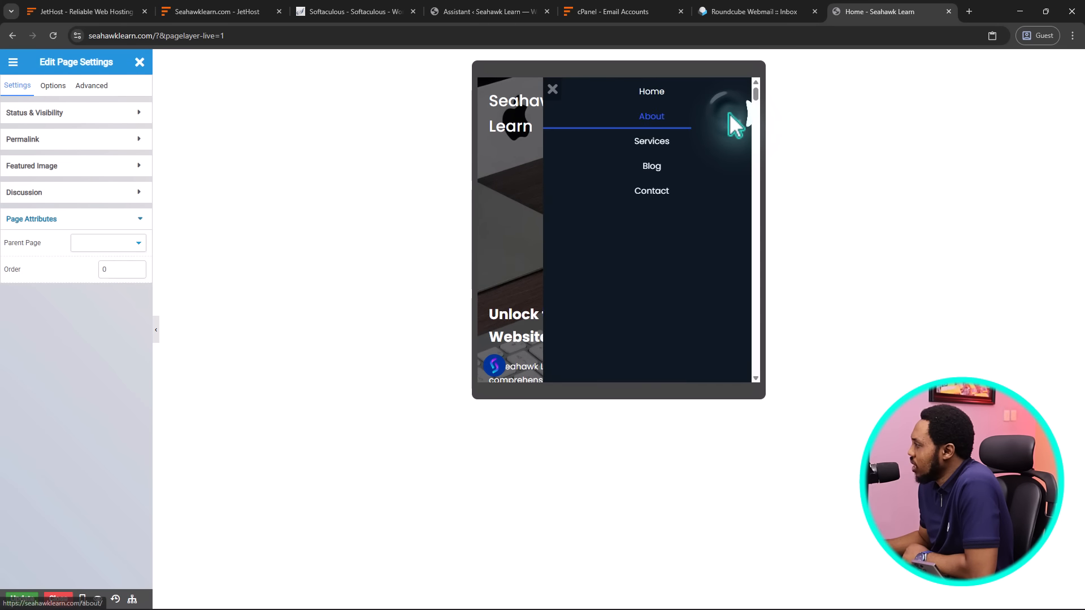
click(541, 90)
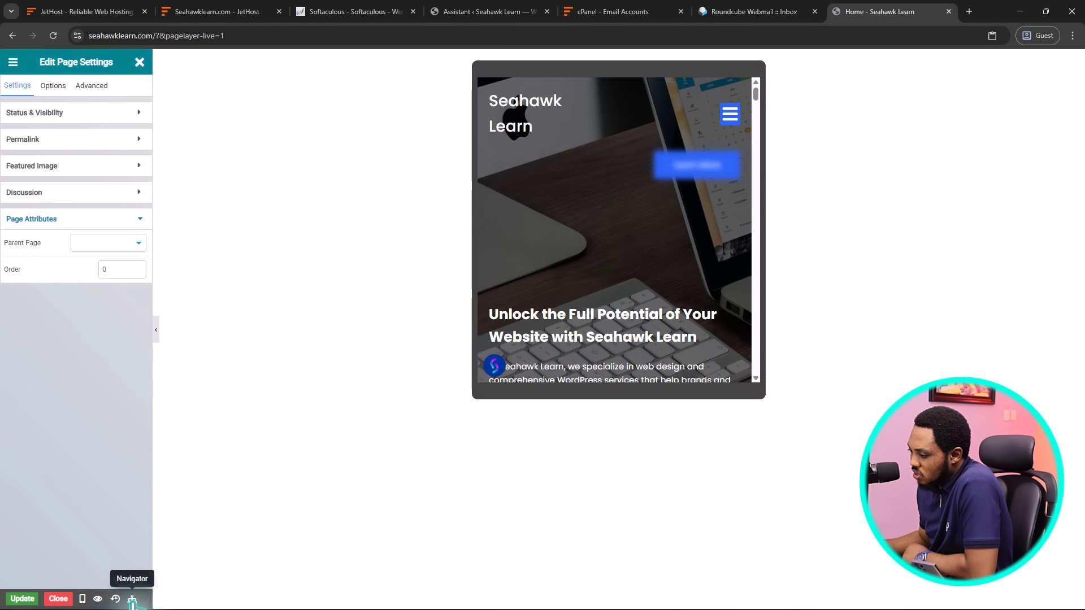
In the Navigator, expand the first row and both its columns, then restore desktop preview
click(131, 599)
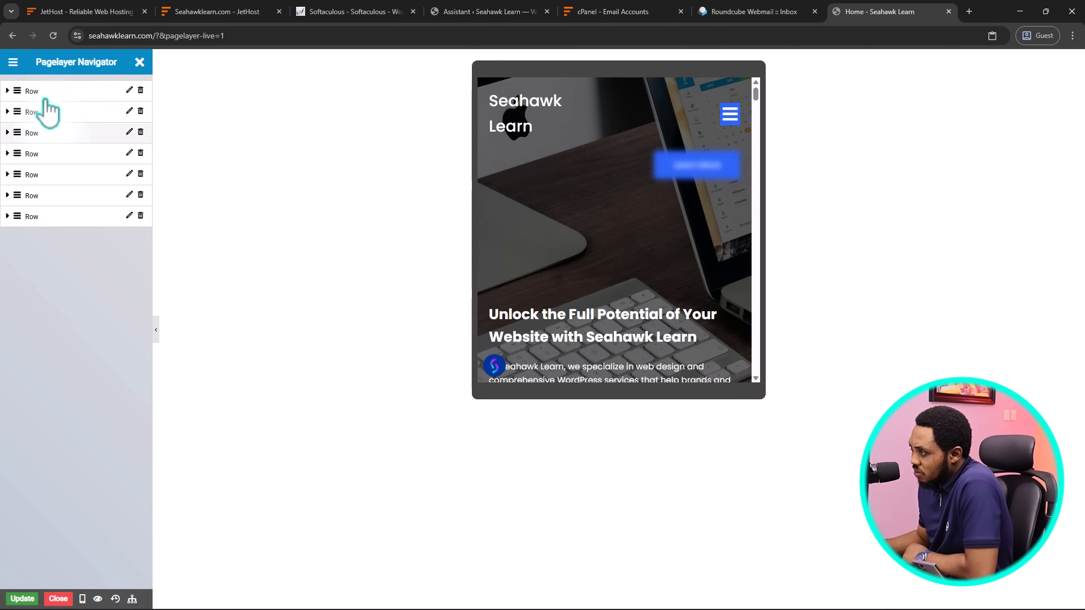
click(8, 91)
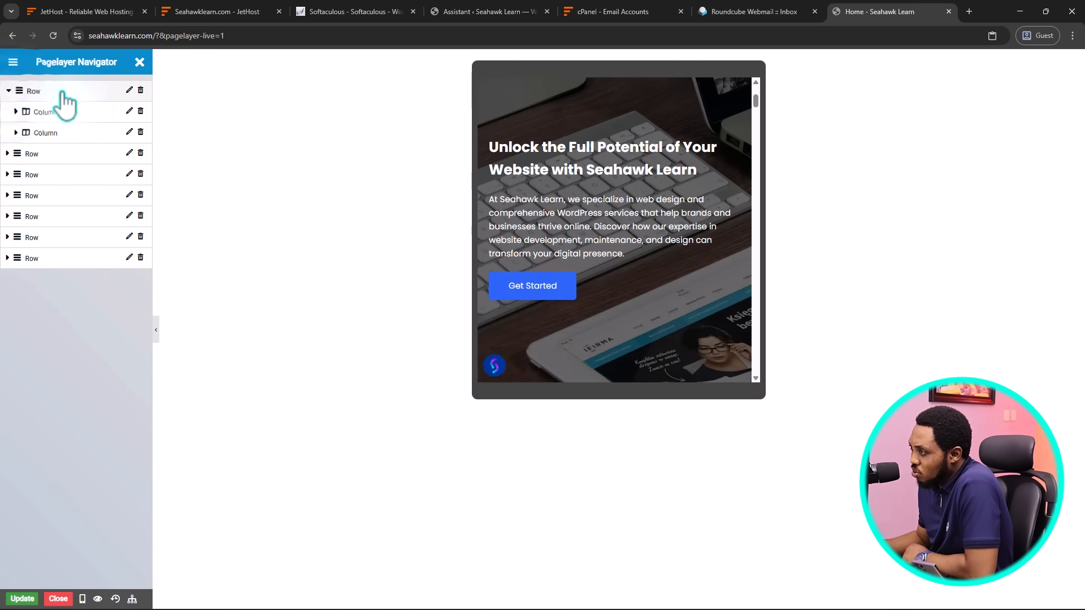
click(15, 111)
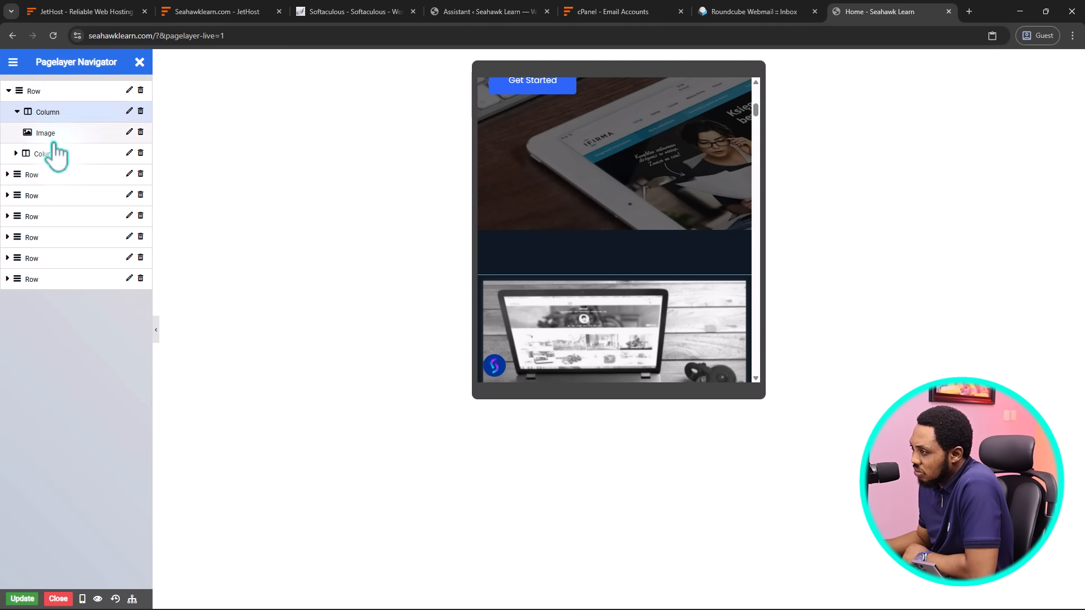
click(17, 152)
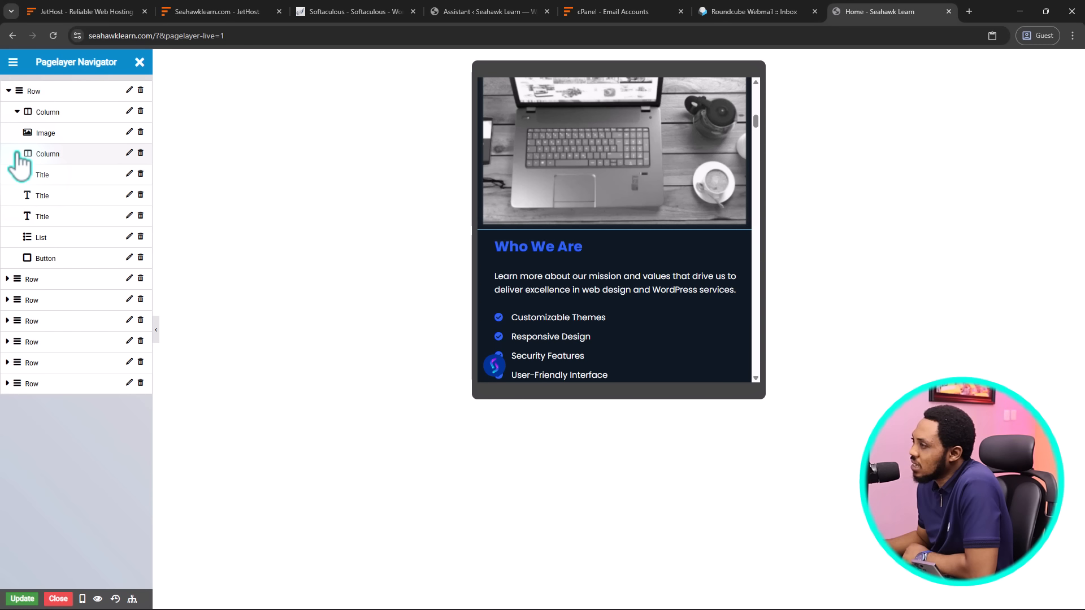
click(18, 154)
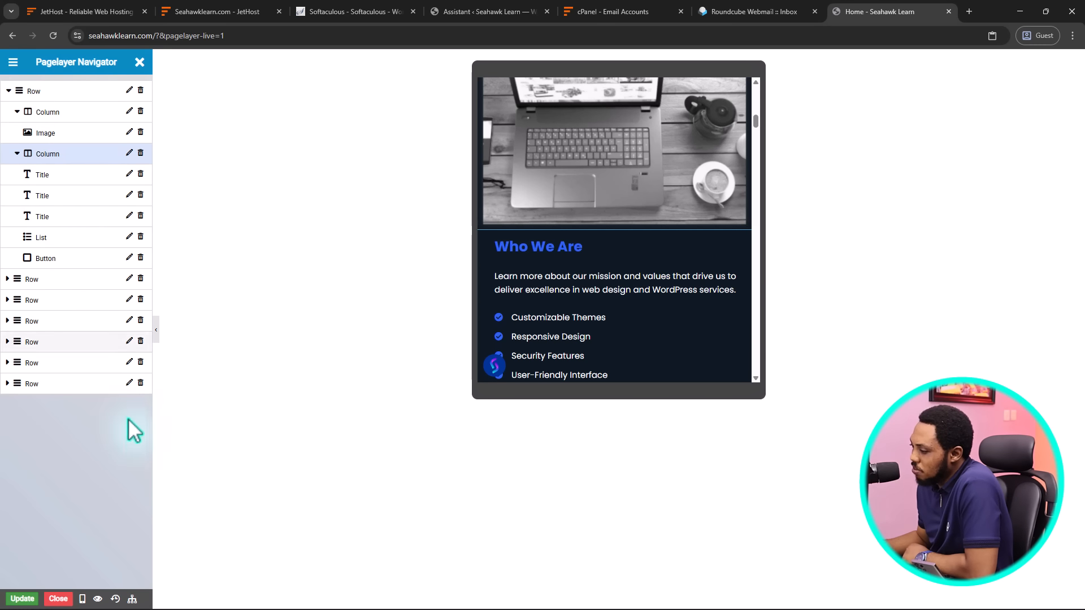
click(83, 600)
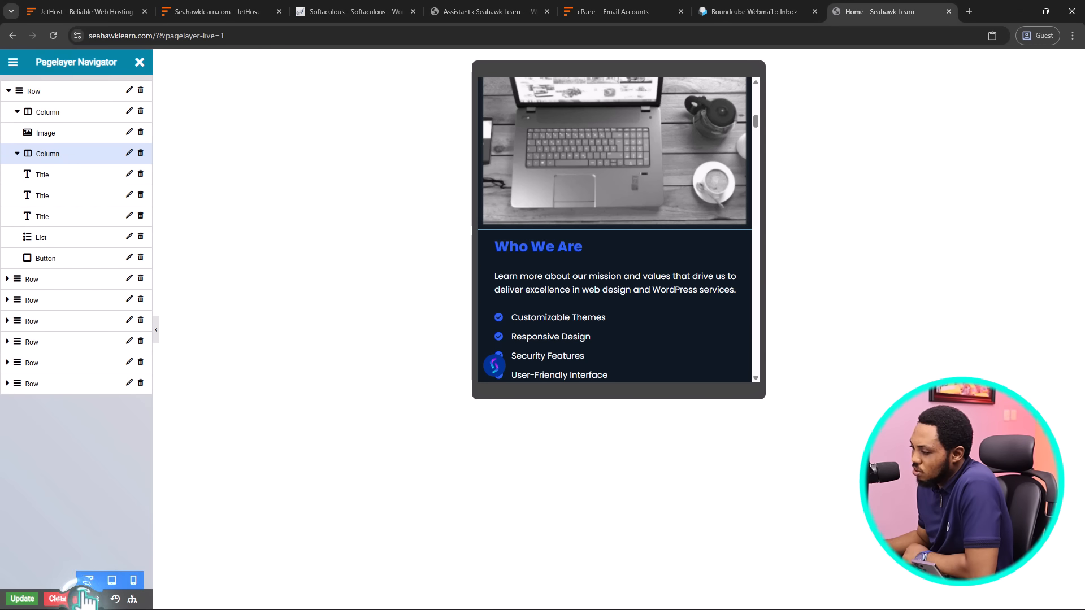
click(86, 582)
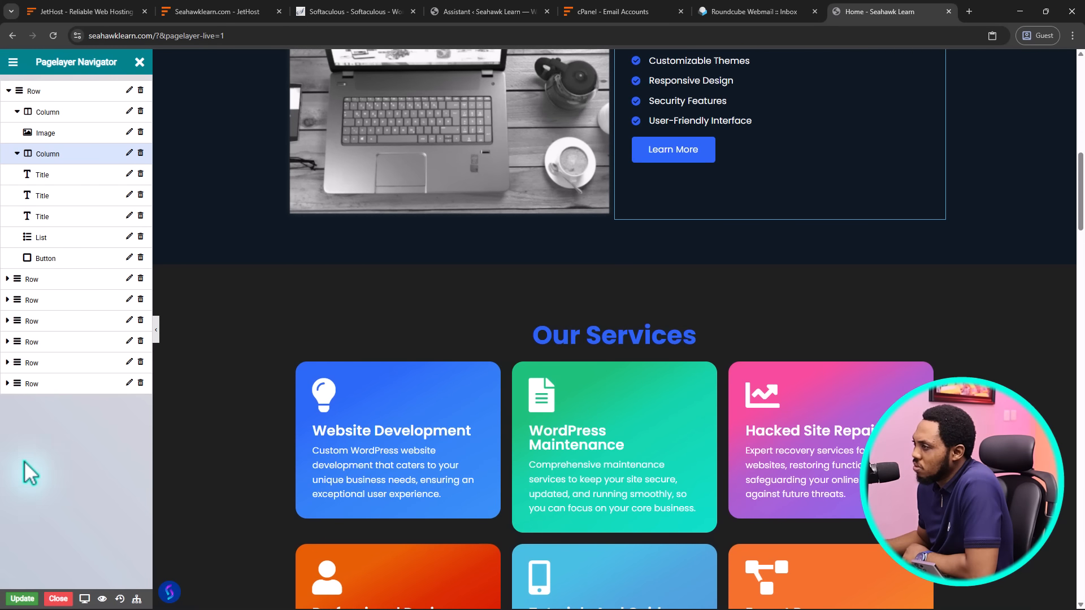
Close the Navigator, scroll through the home page, and open Edit Page Settings
click(140, 62)
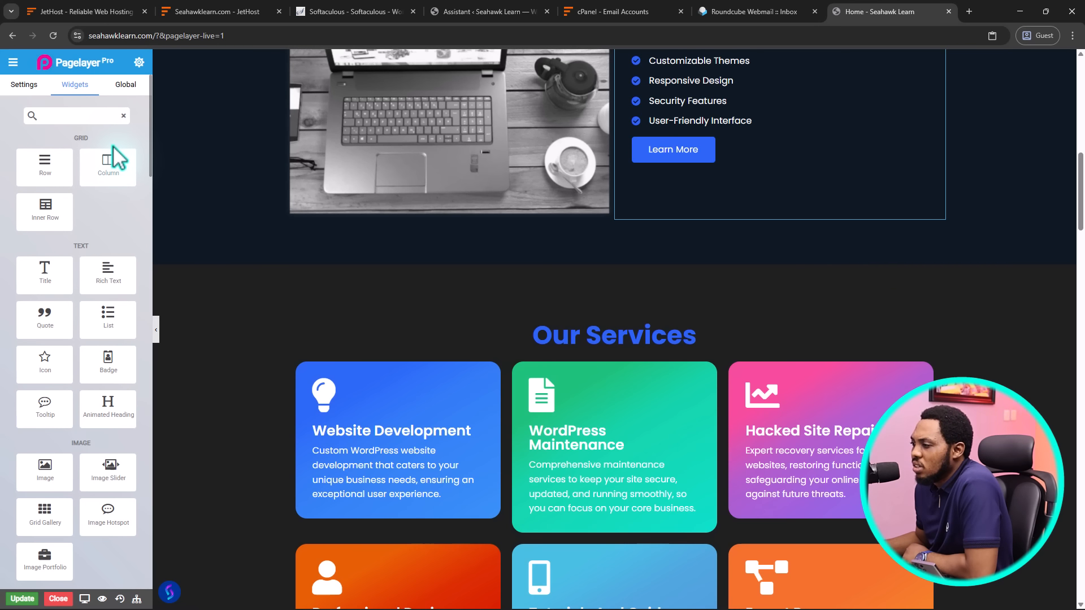
scroll(113, 158, down, 10)
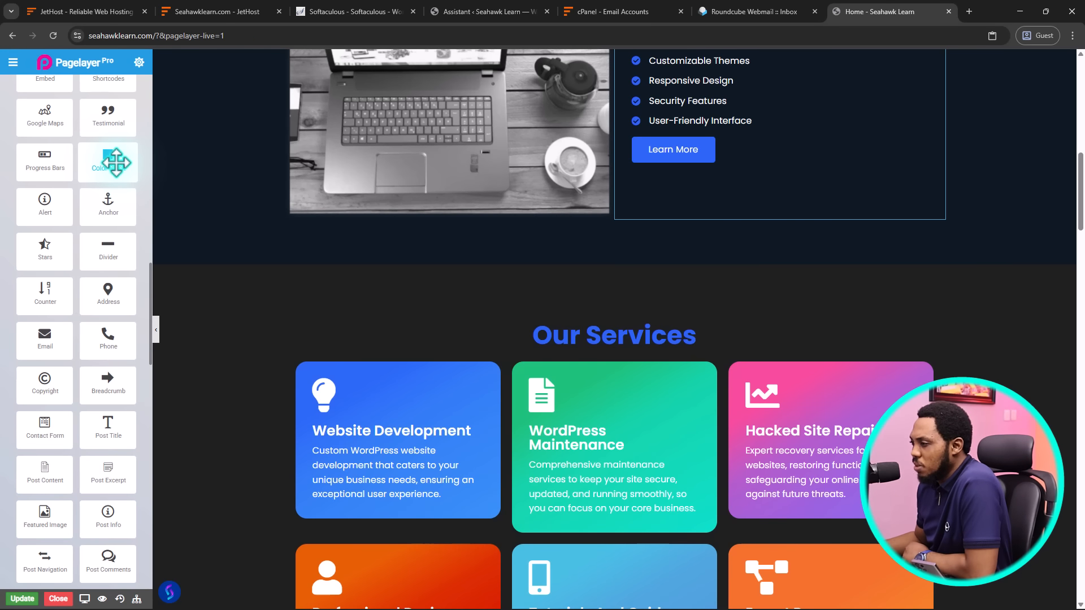
scroll(91, 232, down, 10)
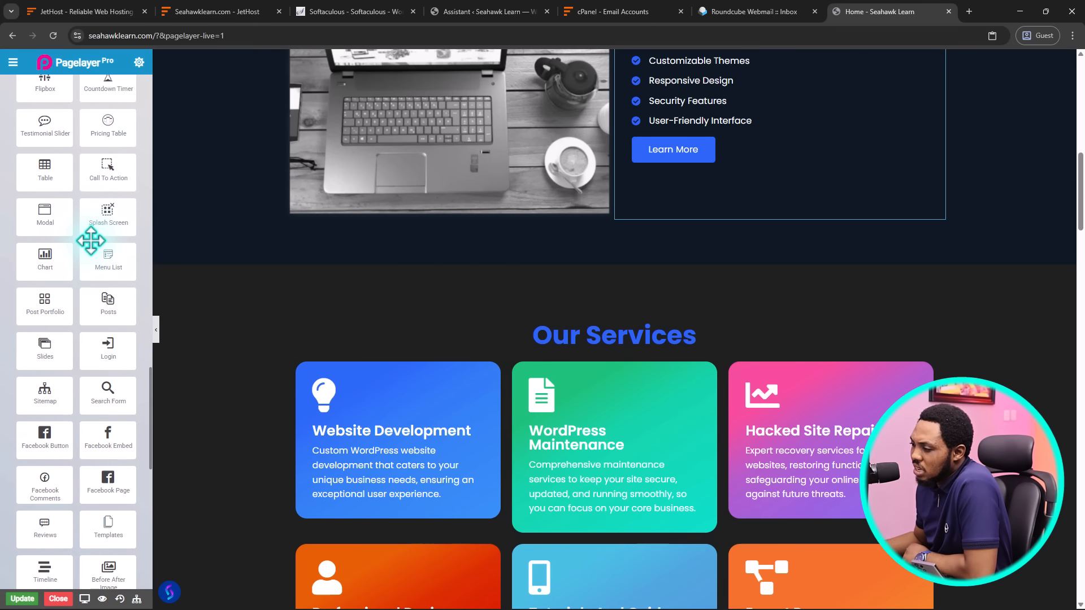
scroll(91, 241, down, 7)
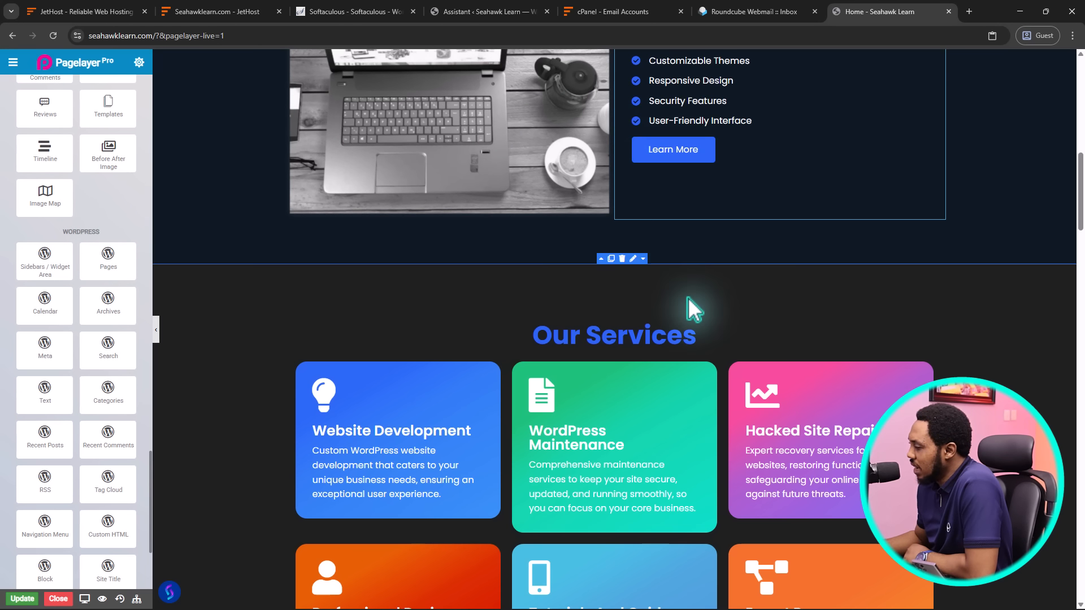
scroll(687, 297, down, 12)
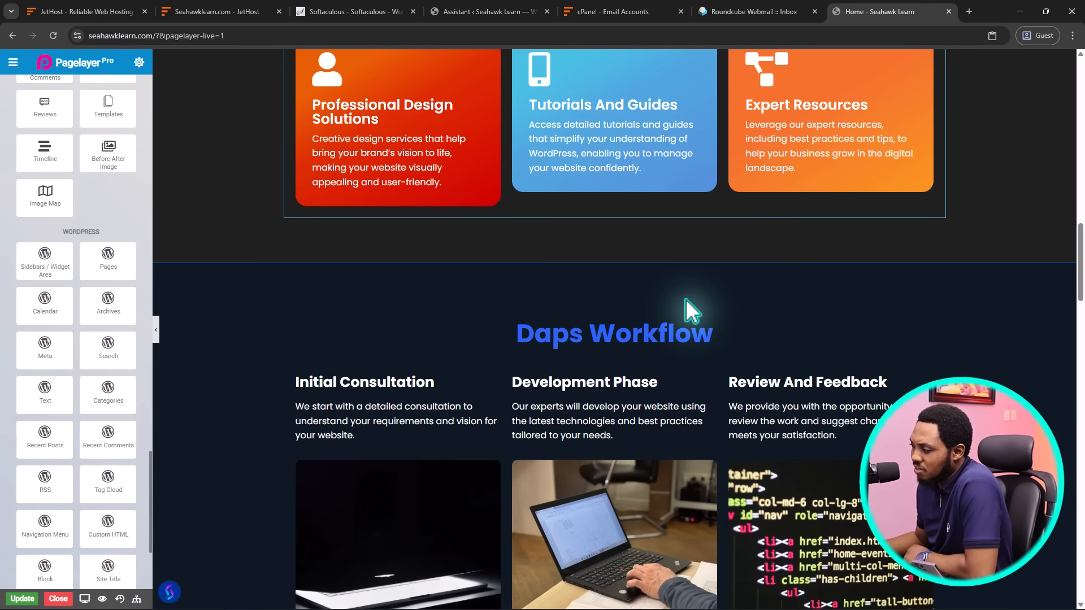
scroll(686, 299, down, 3)
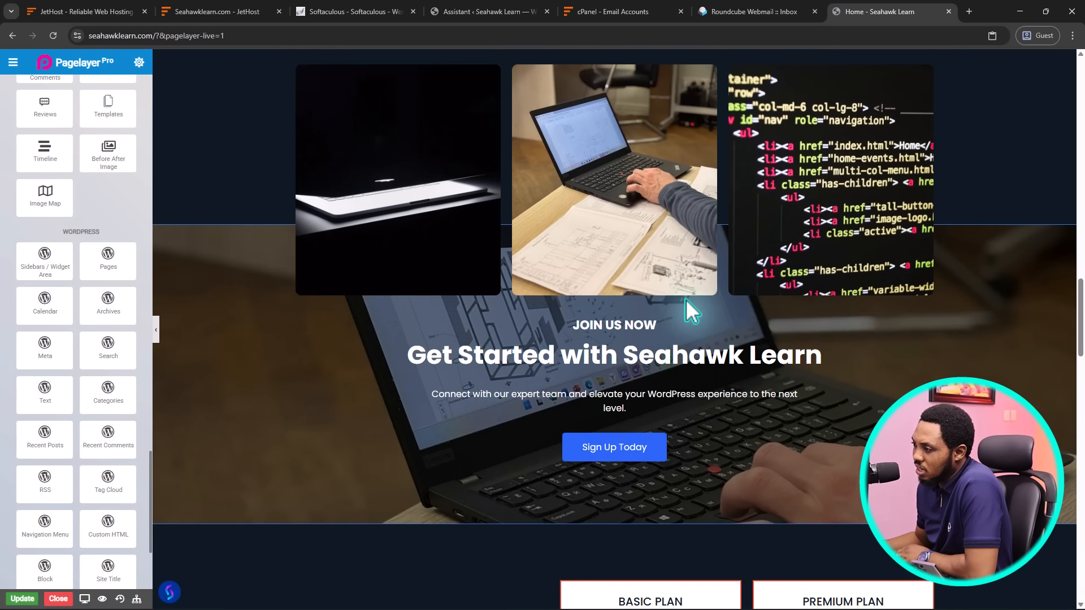
scroll(686, 300, down, 9)
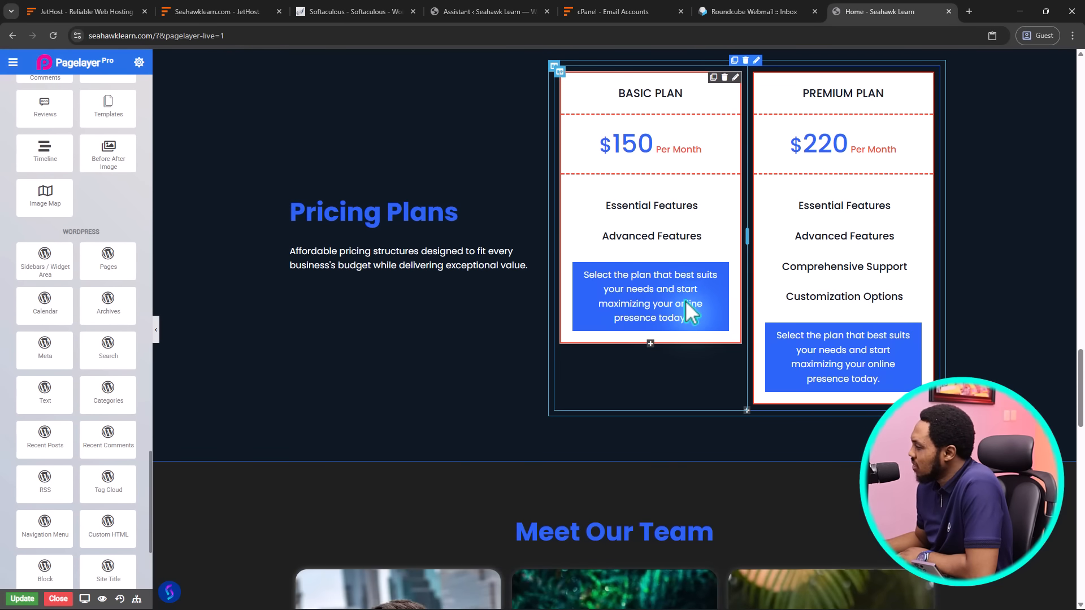
scroll(684, 300, up, 6)
scroll(684, 300, up, 8)
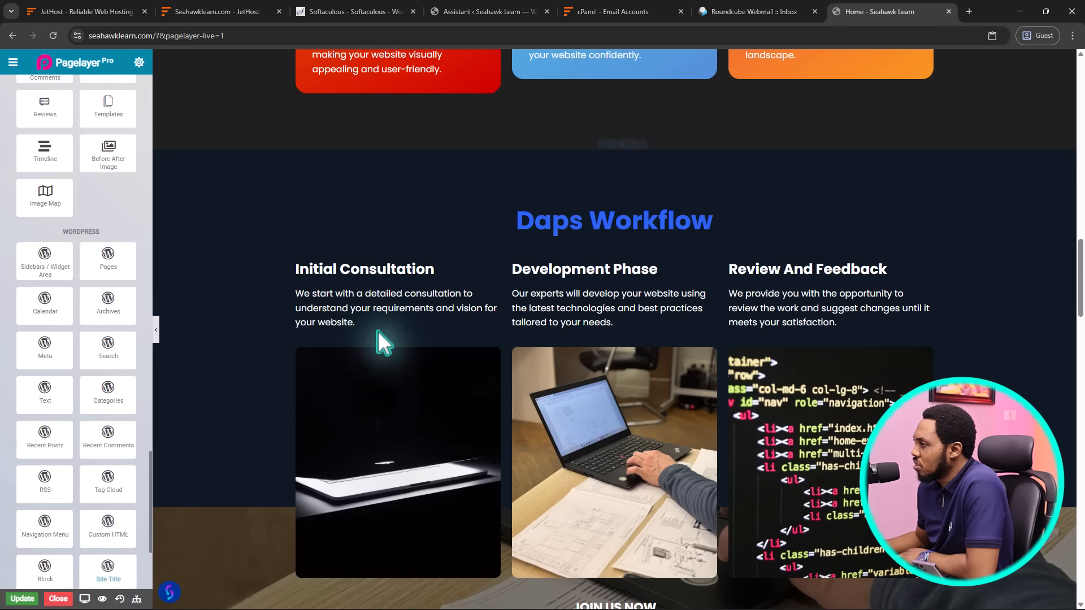
click(139, 62)
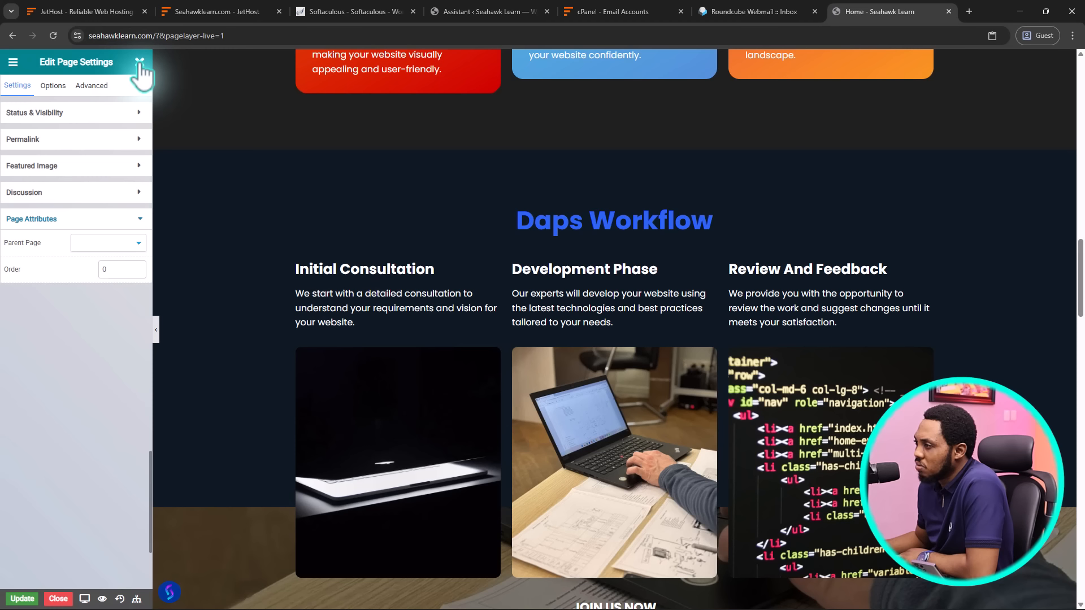
Close the page settings and General Options, then exit Pagelayer to the admin Pages list
click(139, 62)
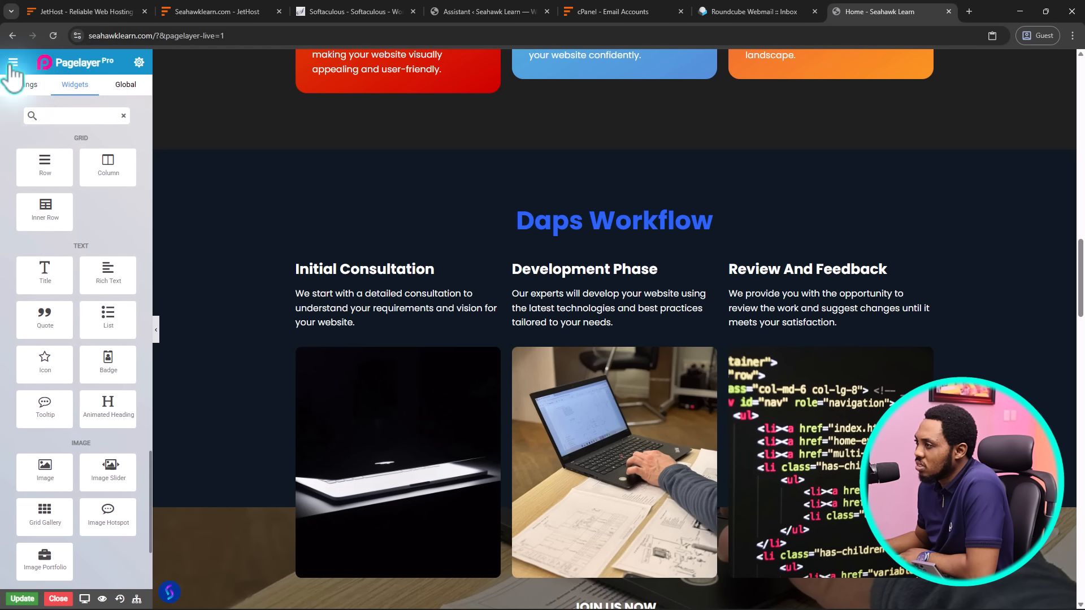
scroll(661, 210, up, 20)
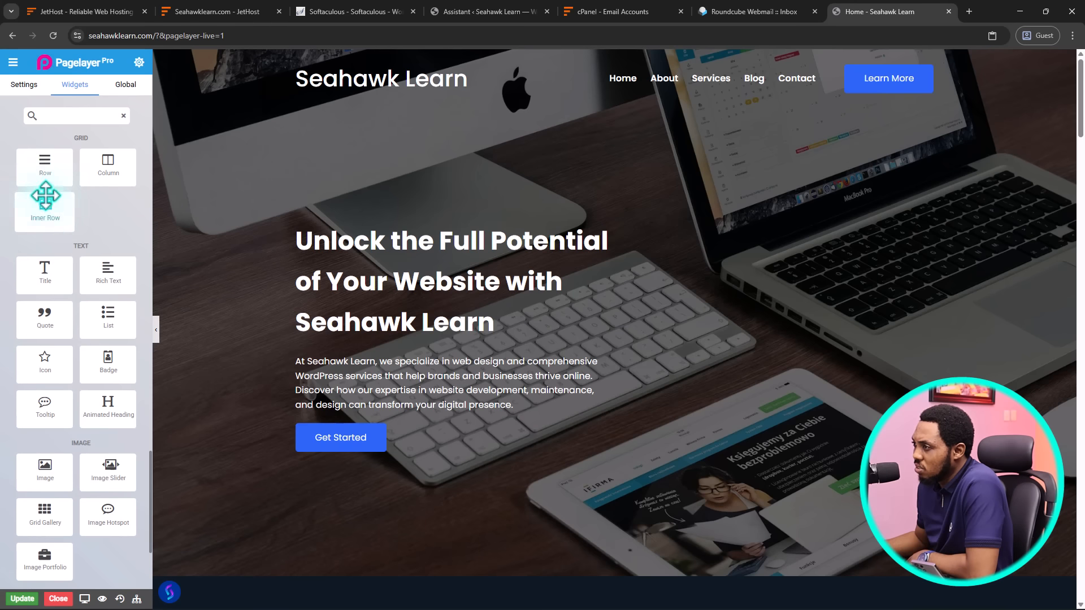
click(13, 63)
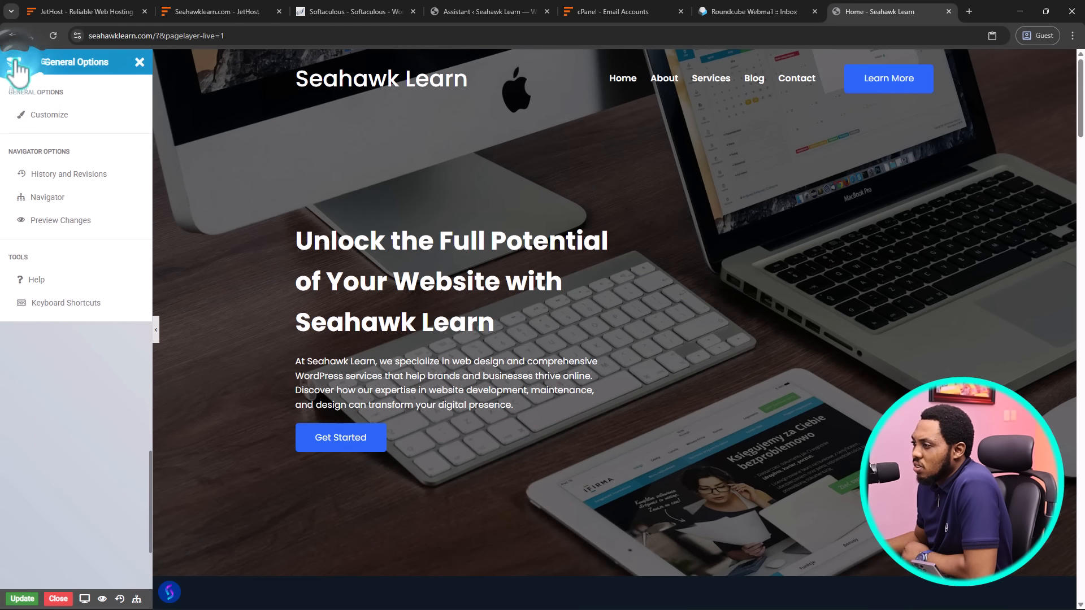
click(139, 62)
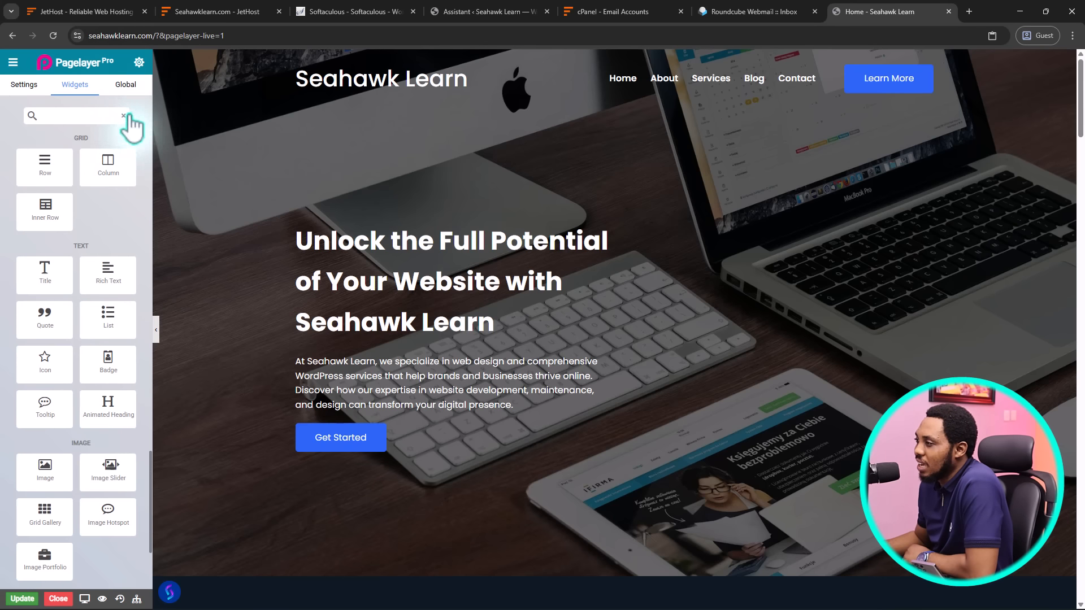
click(59, 599)
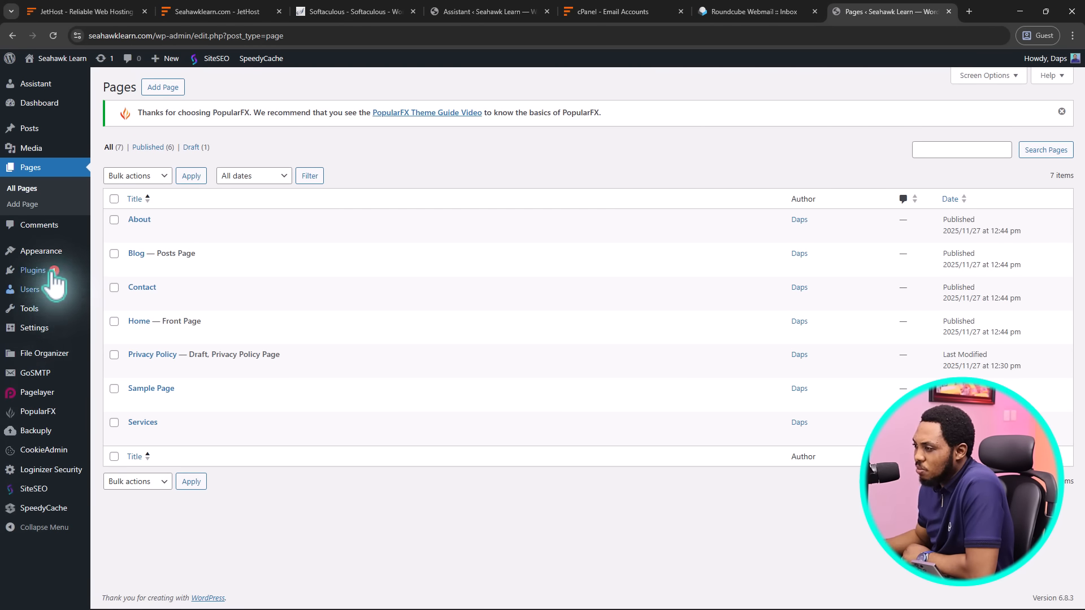
Under Appearance > Themes, delete Twenty Twenty-Four and Twenty Twenty-Three, confirming each deletion
mouse_move(40, 251)
click(115, 254)
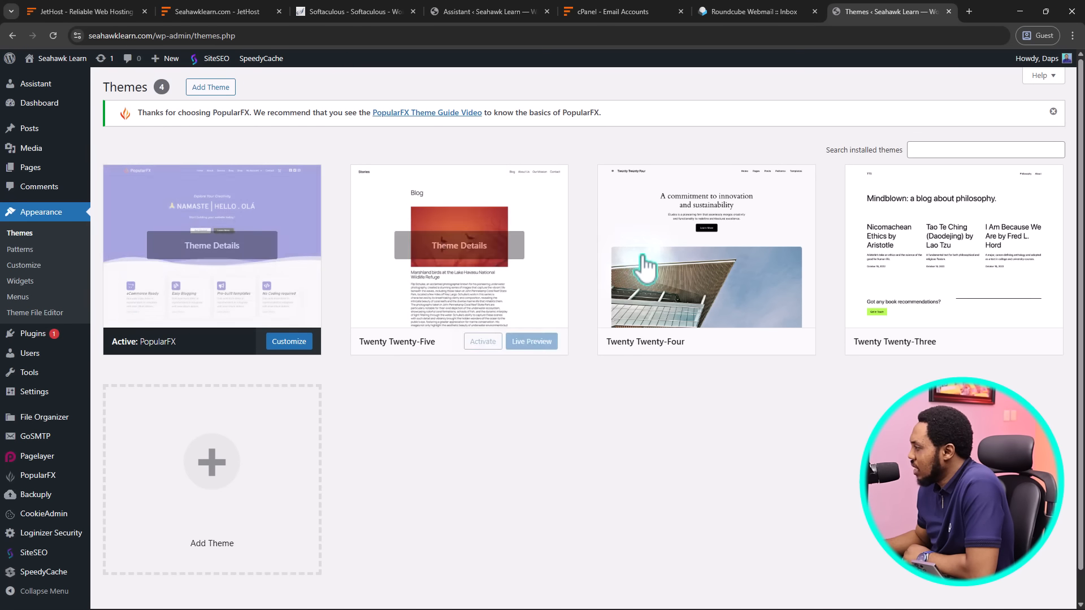
click(734, 257)
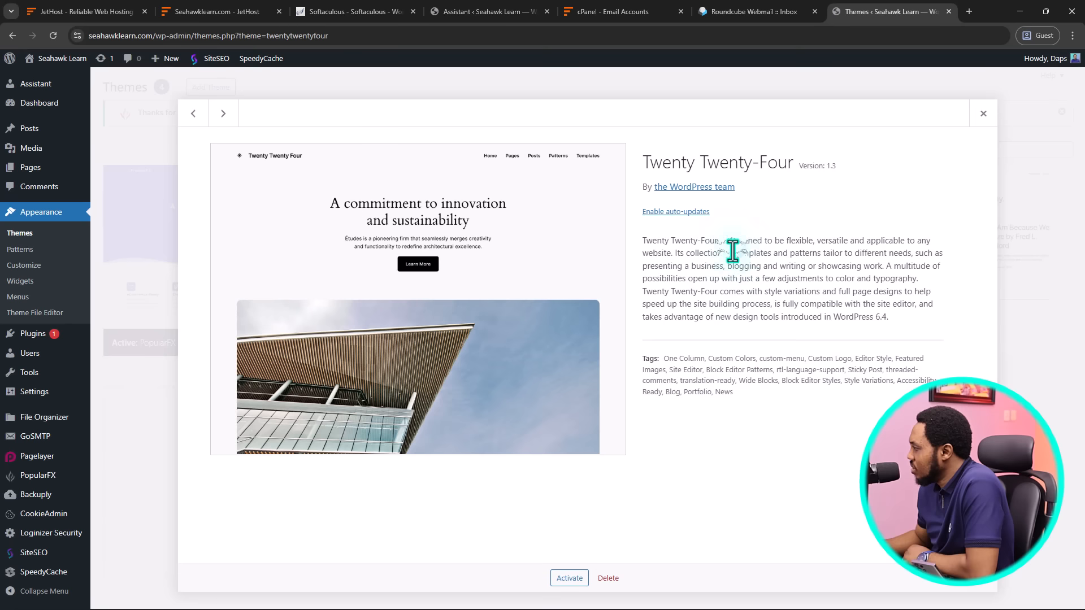
click(609, 578)
click(592, 130)
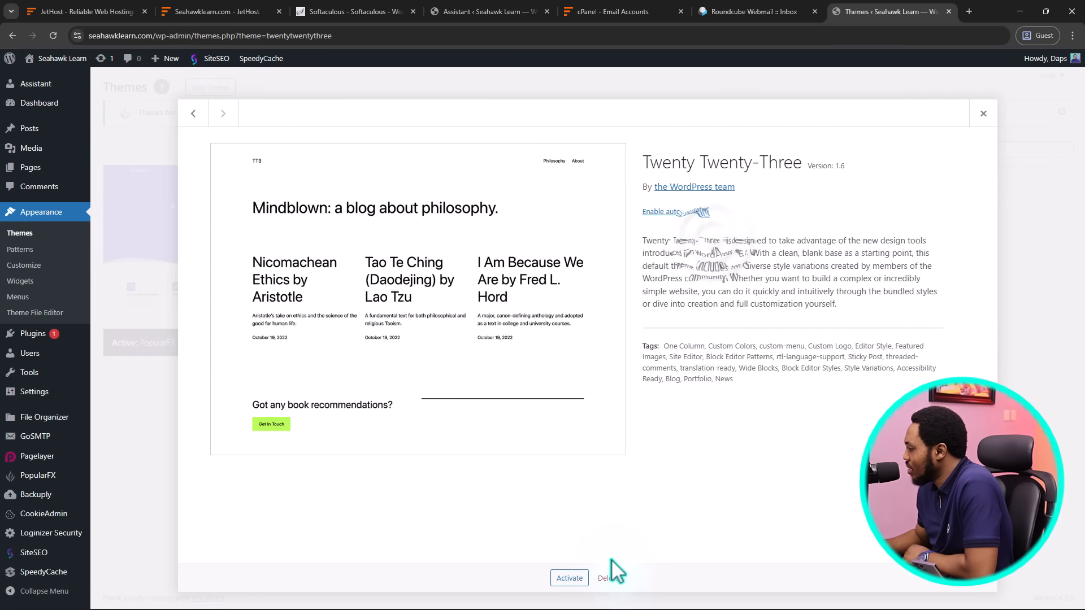
click(609, 578)
click(592, 131)
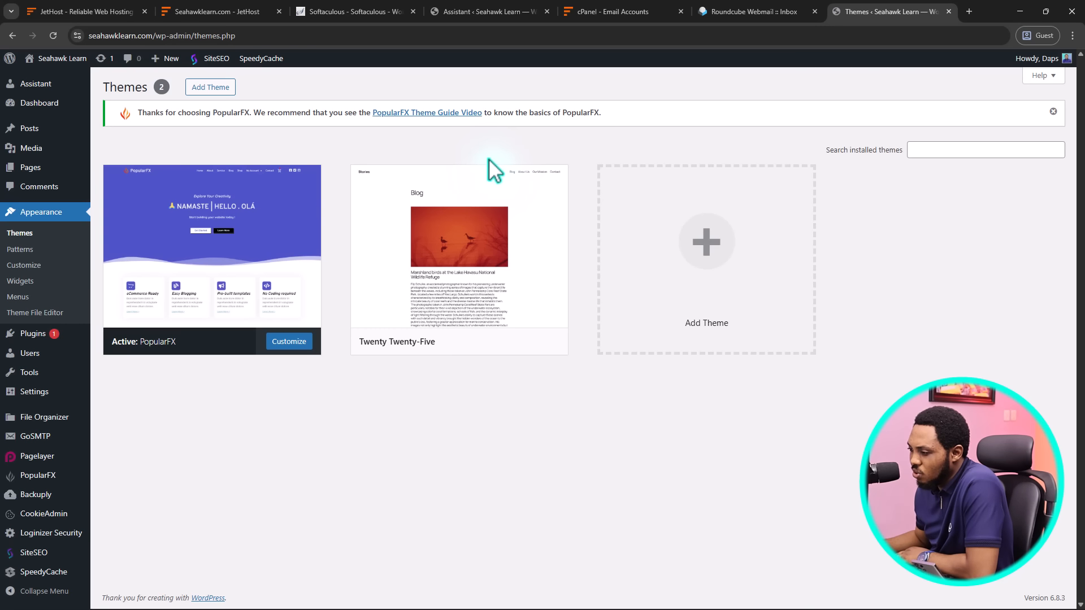
Open Installed Plugins and scroll through all 20 plugins, then back to the top
mouse_move(39, 334)
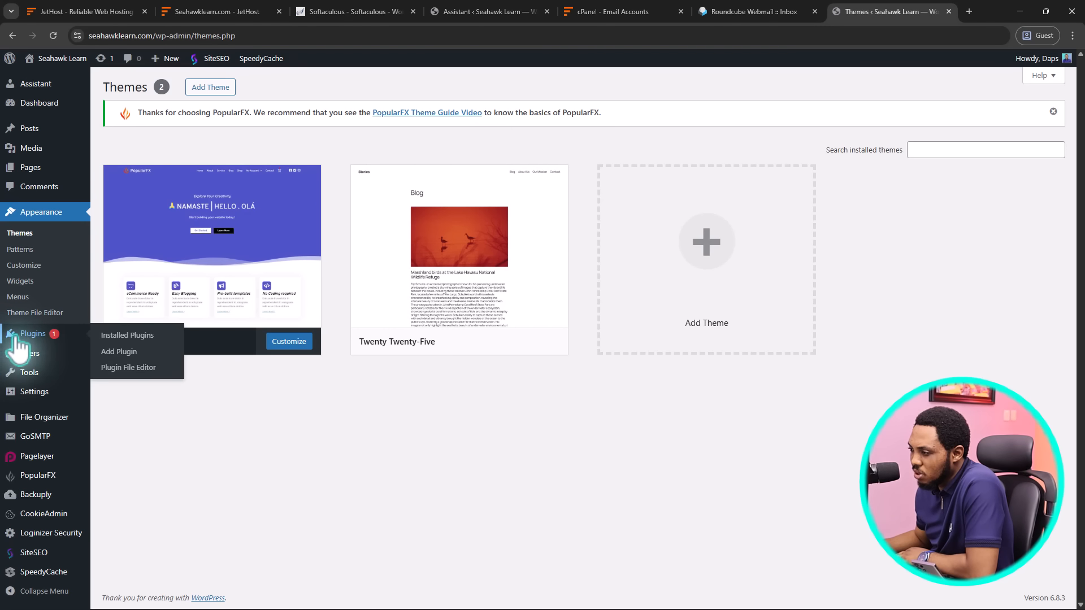
click(121, 337)
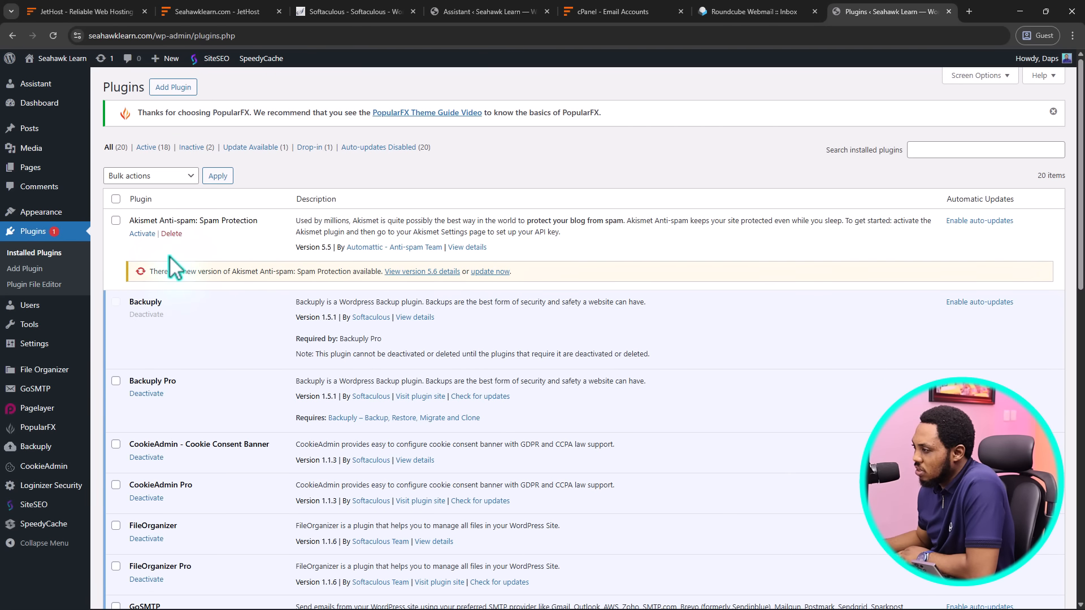
scroll(416, 248, down, 1)
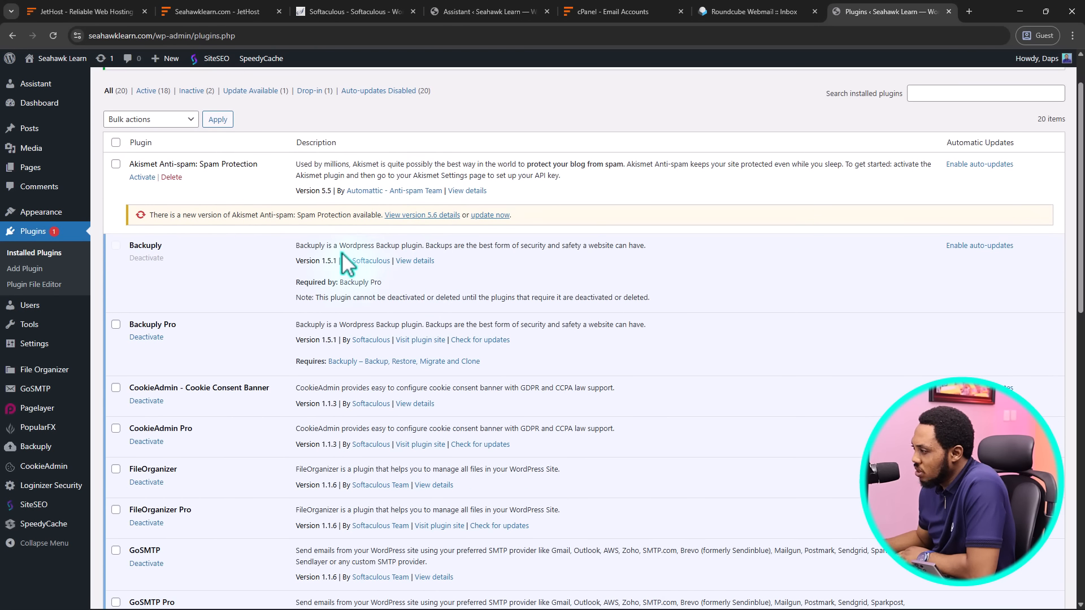
scroll(346, 261, down, 2)
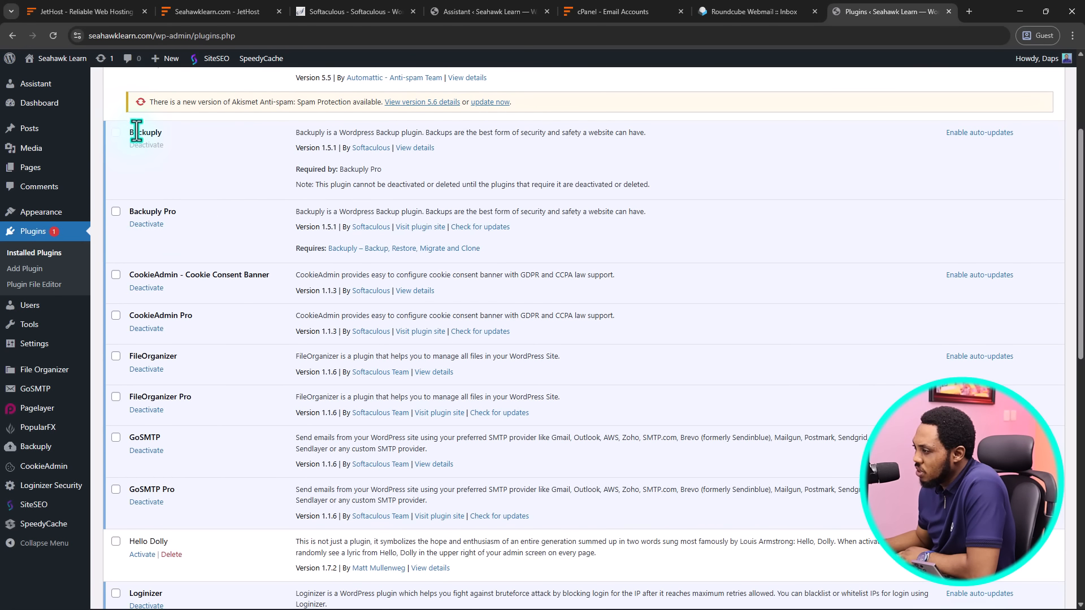
scroll(172, 221, down, 1)
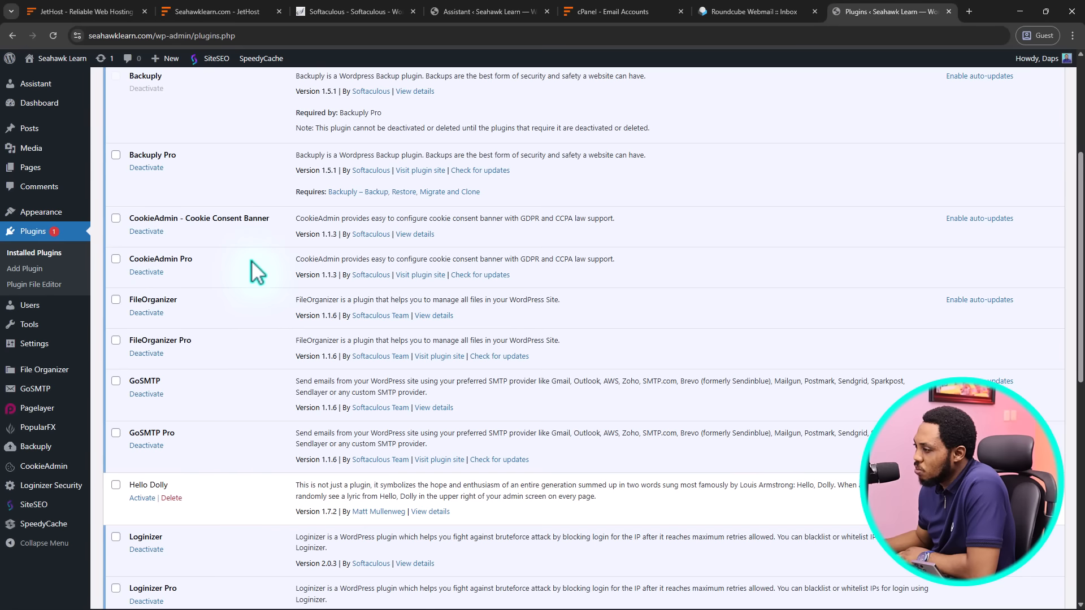
scroll(238, 263, down, 2)
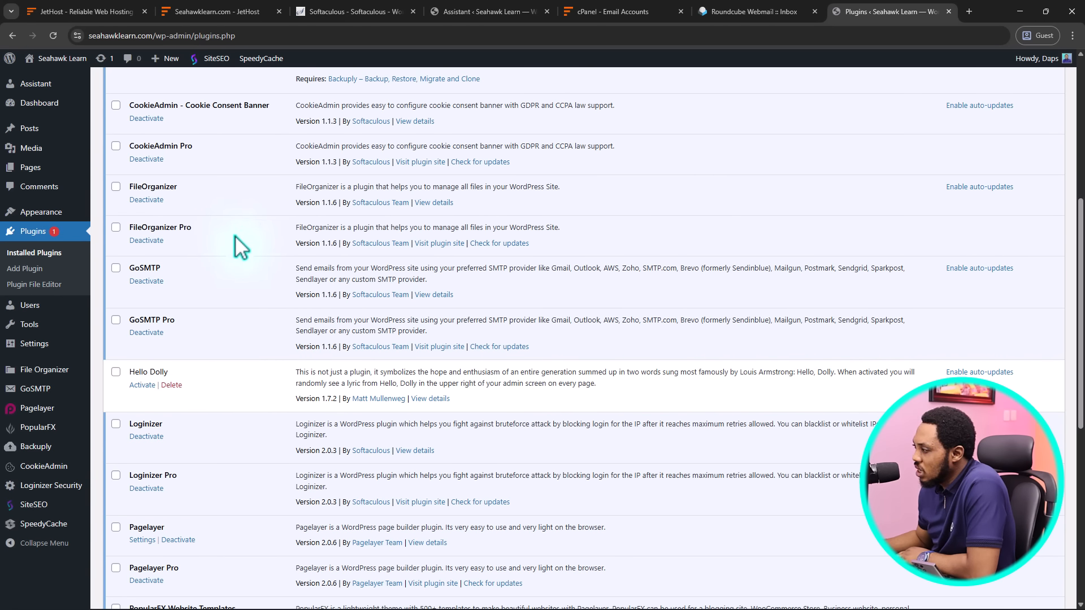
scroll(152, 271, down, 1)
scroll(153, 266, down, 1)
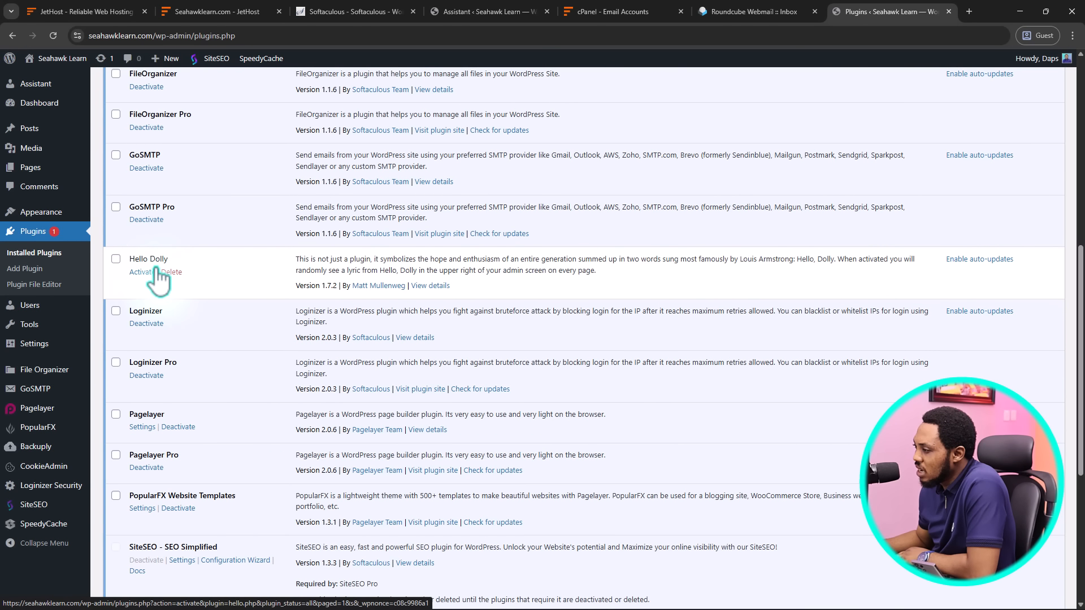
scroll(158, 280, down, 1)
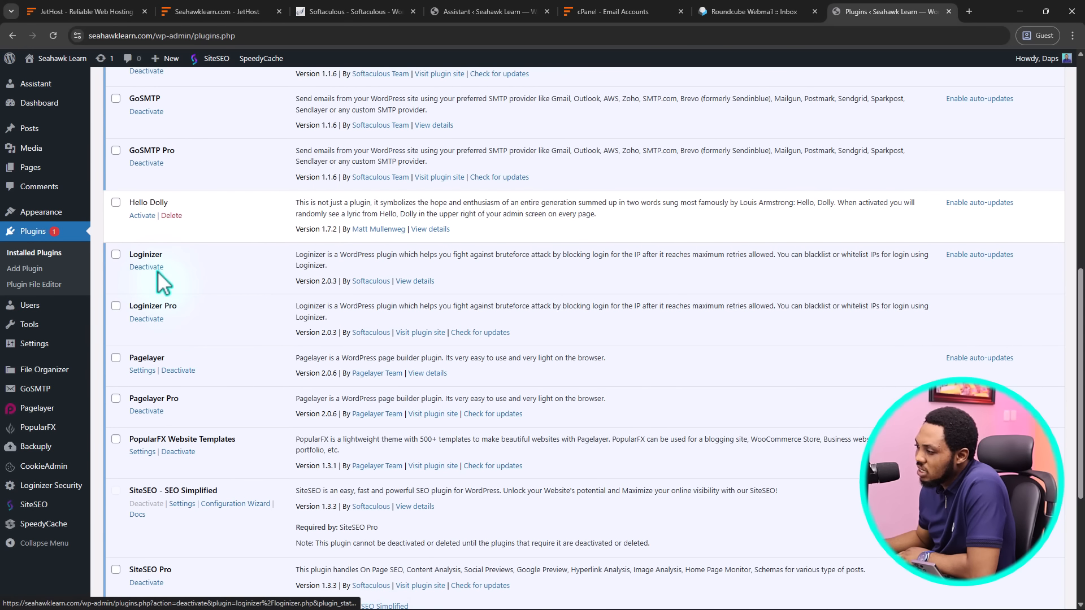
scroll(160, 281, down, 1)
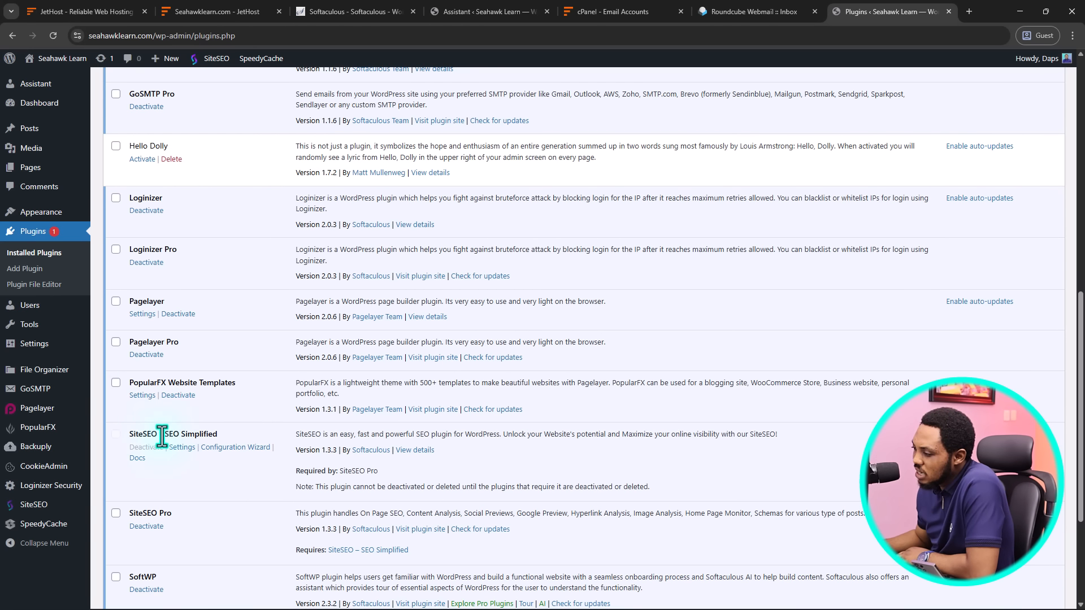
scroll(170, 436, down, 2)
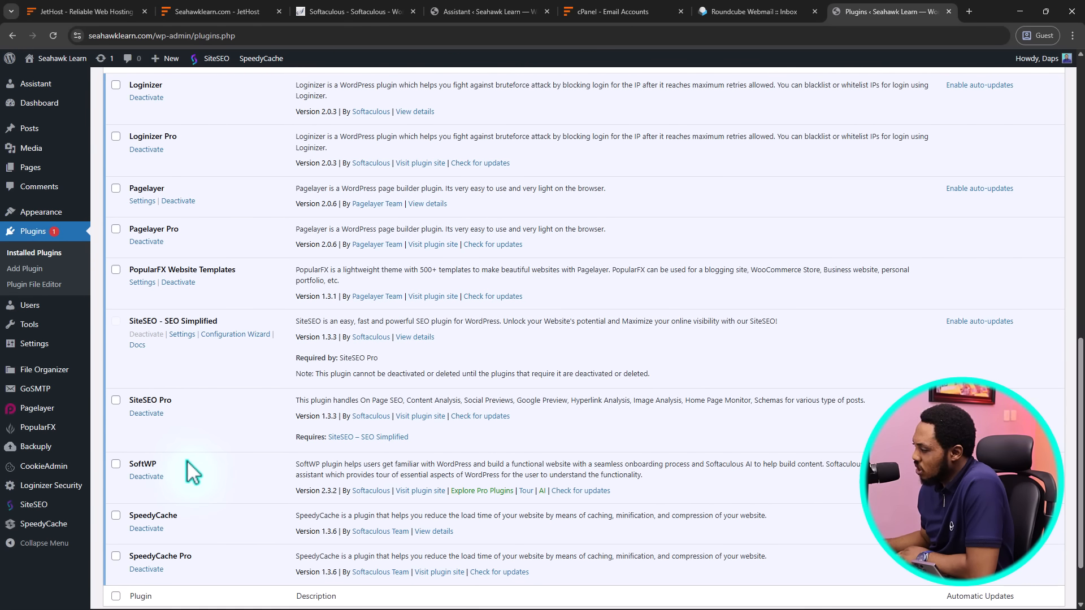
scroll(191, 471, down, 2)
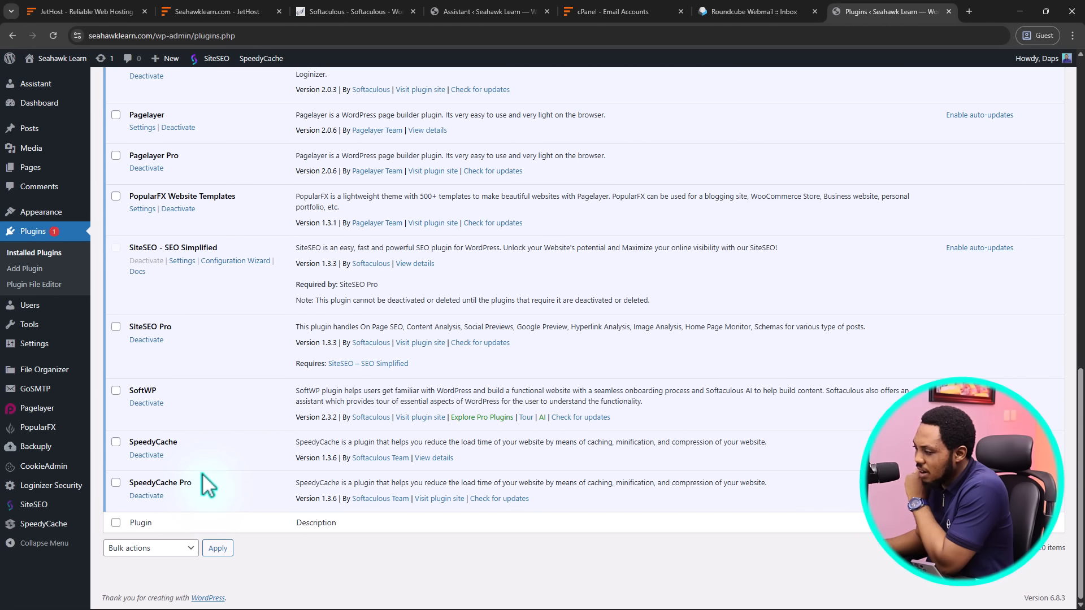
scroll(172, 438, up, 8)
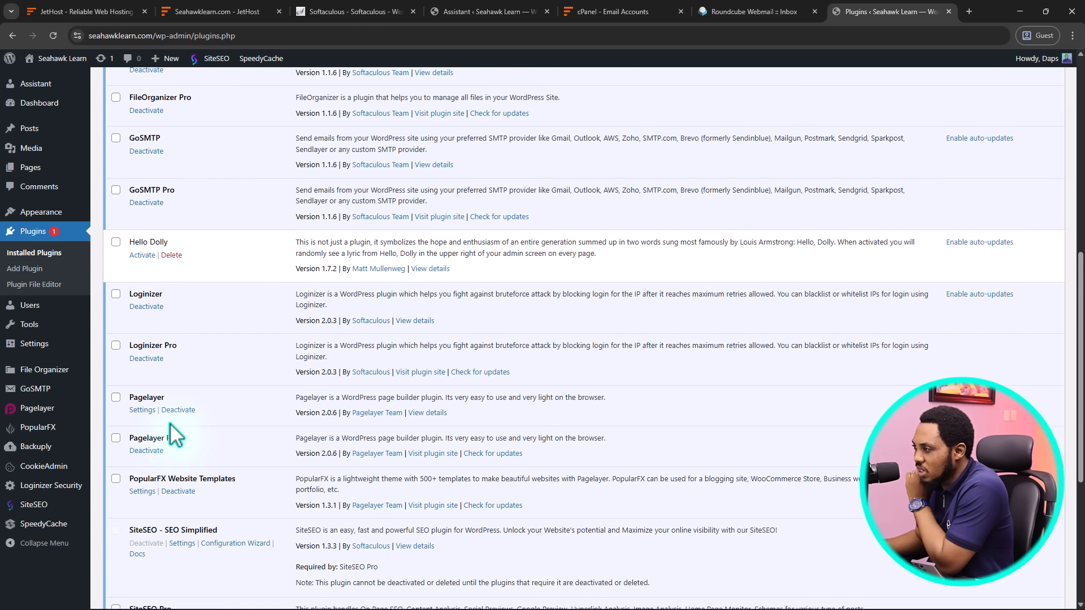
scroll(173, 435, up, 5)
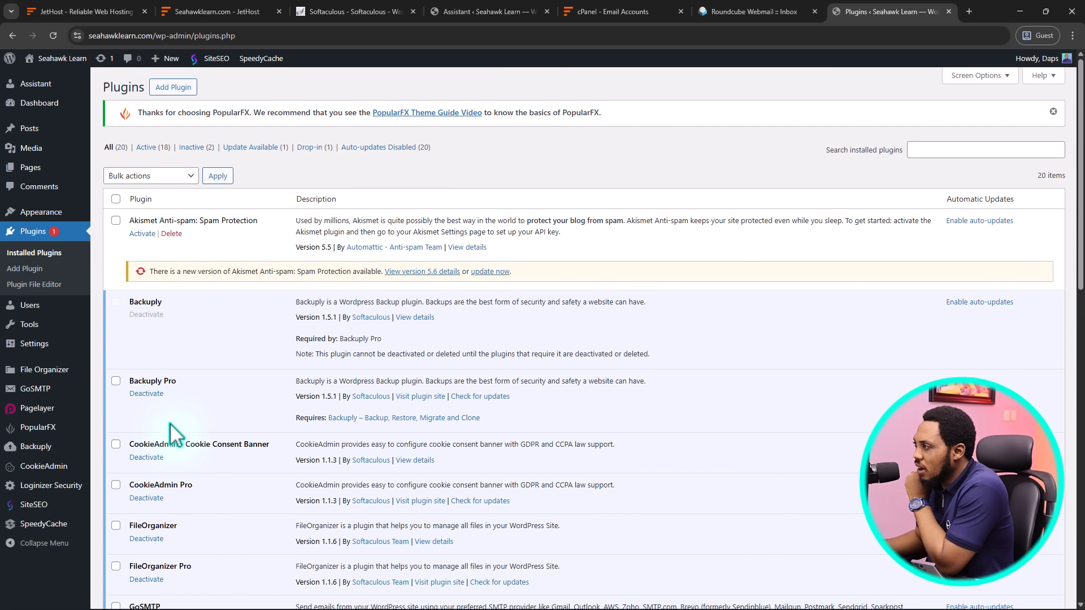
In a new tab, run a PageSpeed Insights analysis on the pasted site address
click(969, 12)
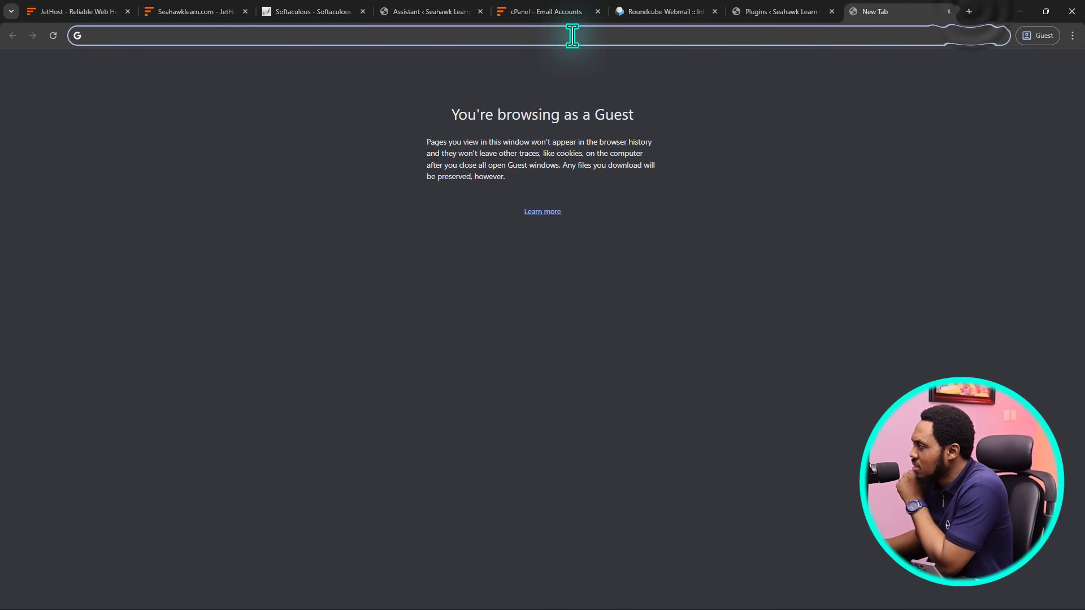
text(page)
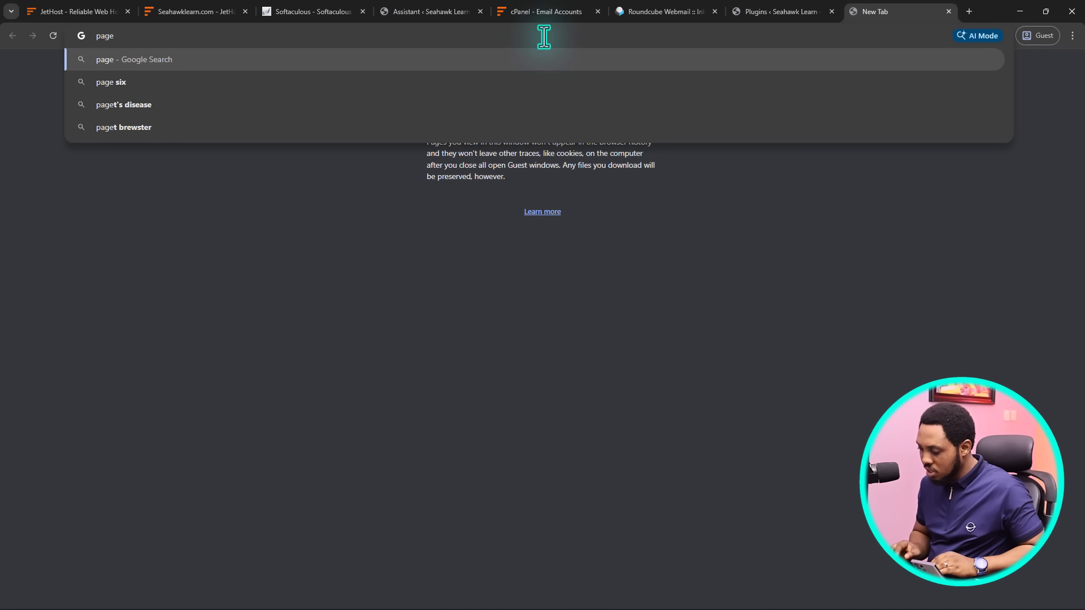
text(spe)
key(Return)
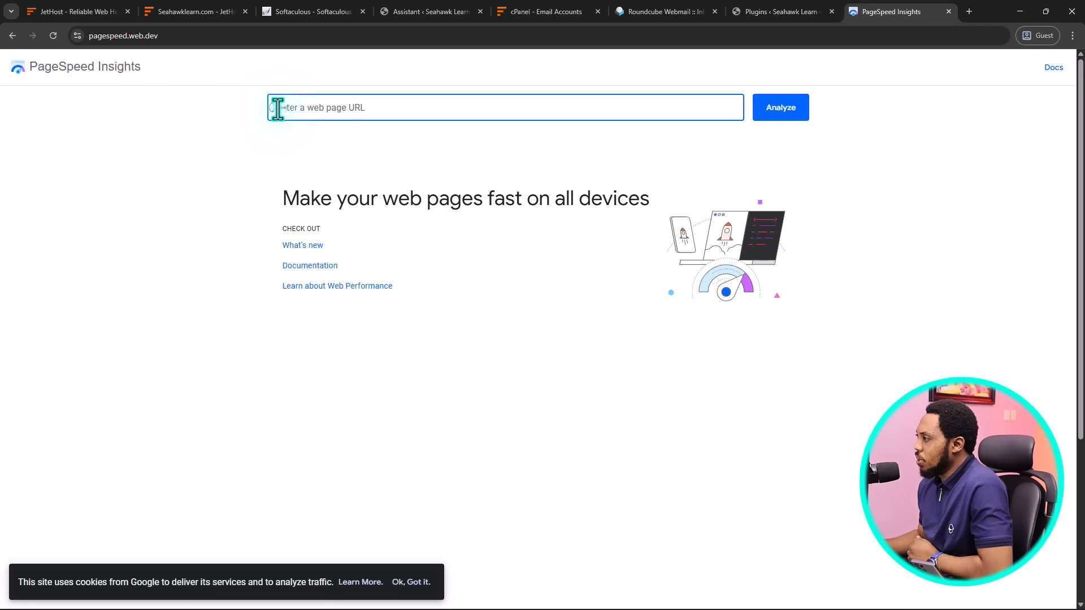
text(https://seahawklearn.com/)
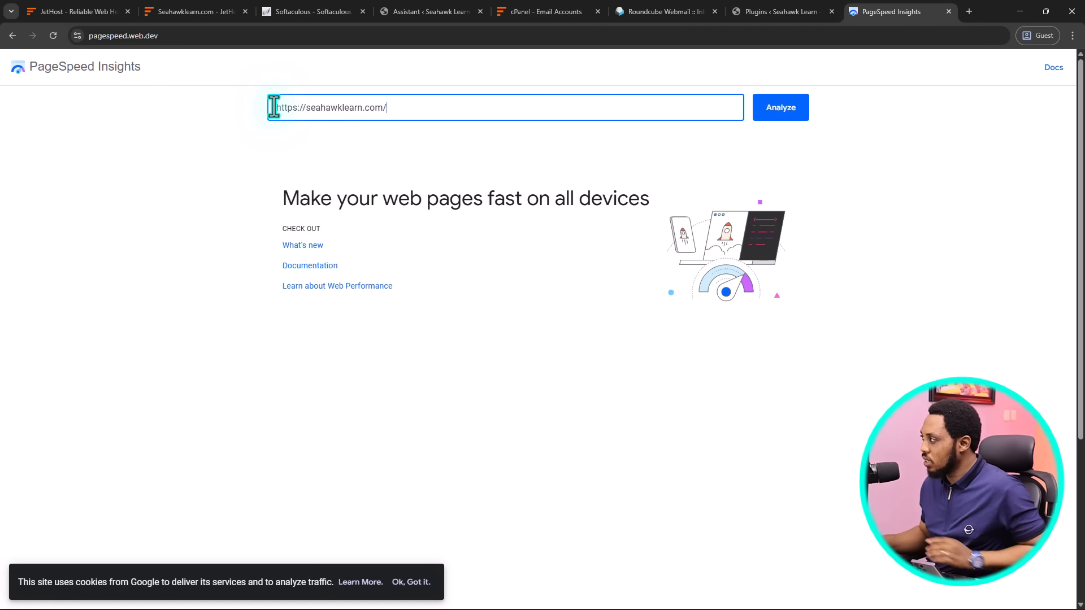
click(786, 117)
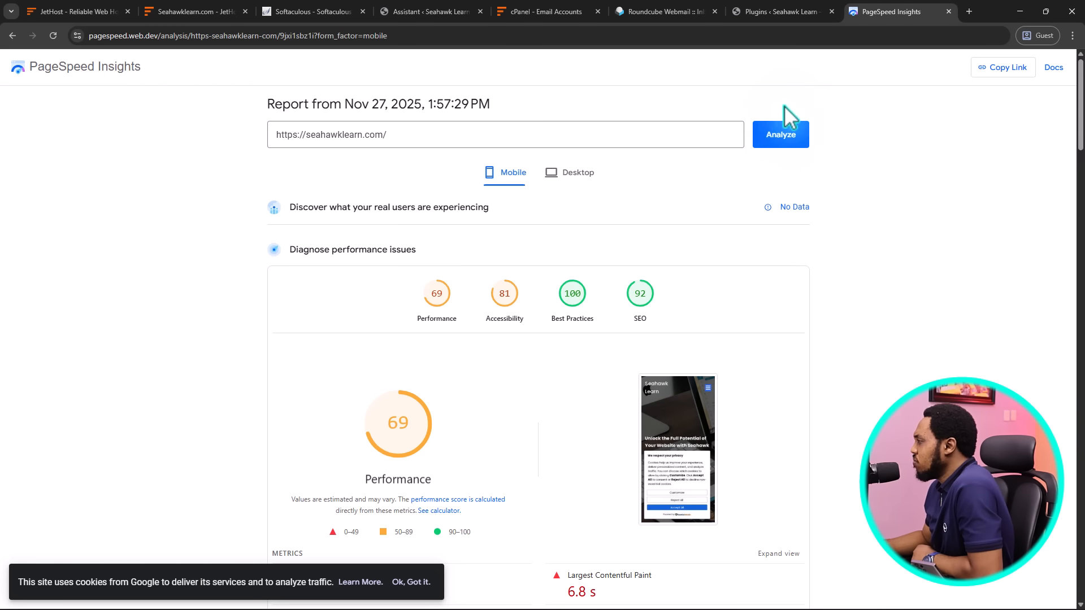
Scroll through the mobile report's metrics, including the 6.8 s Largest Contentful Paint, and back up
scroll(379, 235, down, 3)
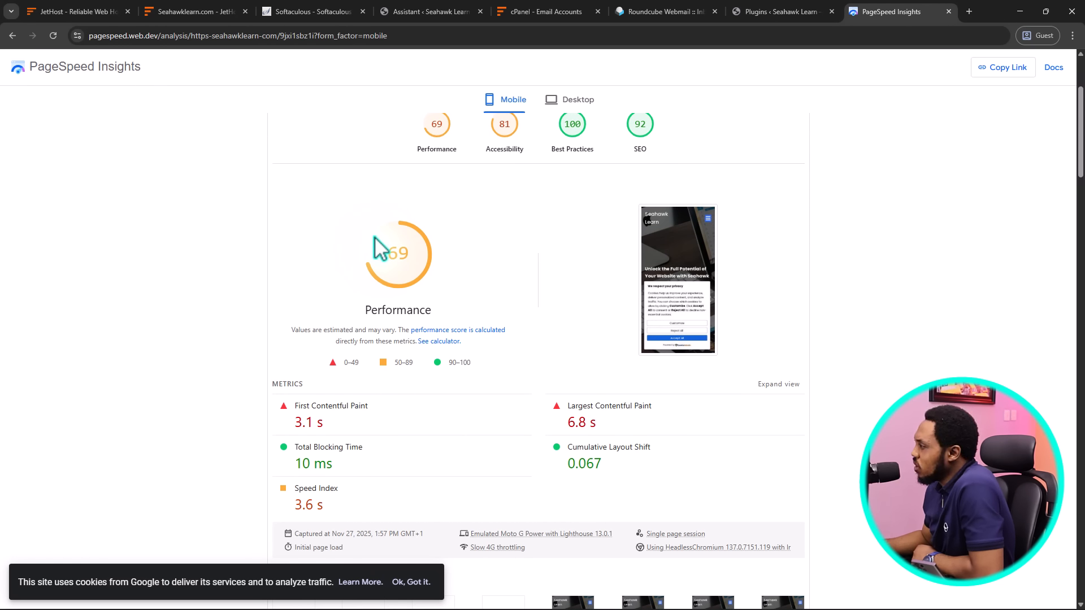
scroll(380, 249, down, 1)
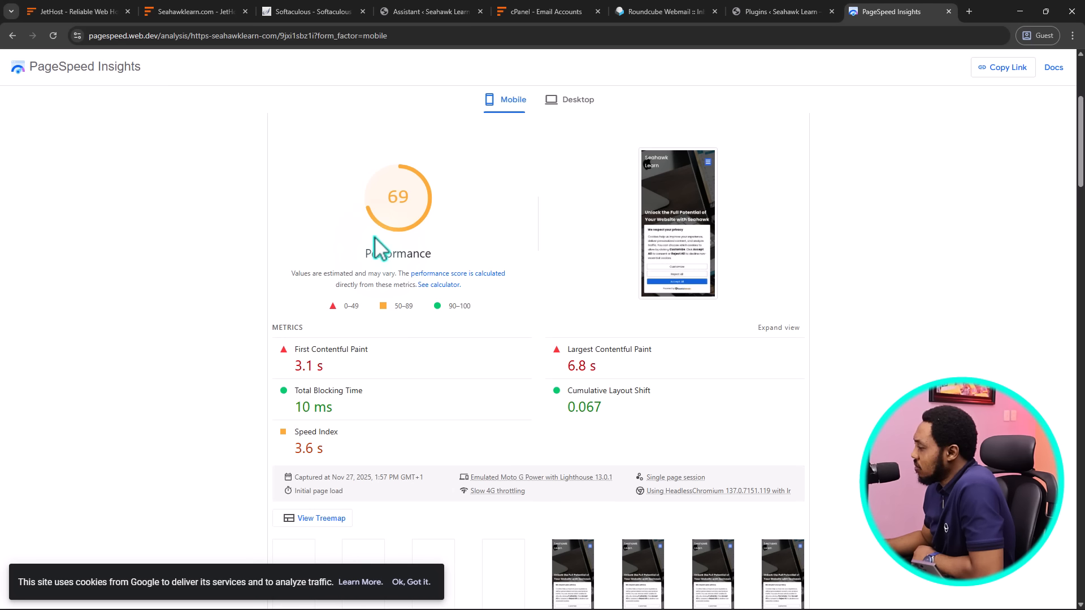
scroll(380, 249, down, 3)
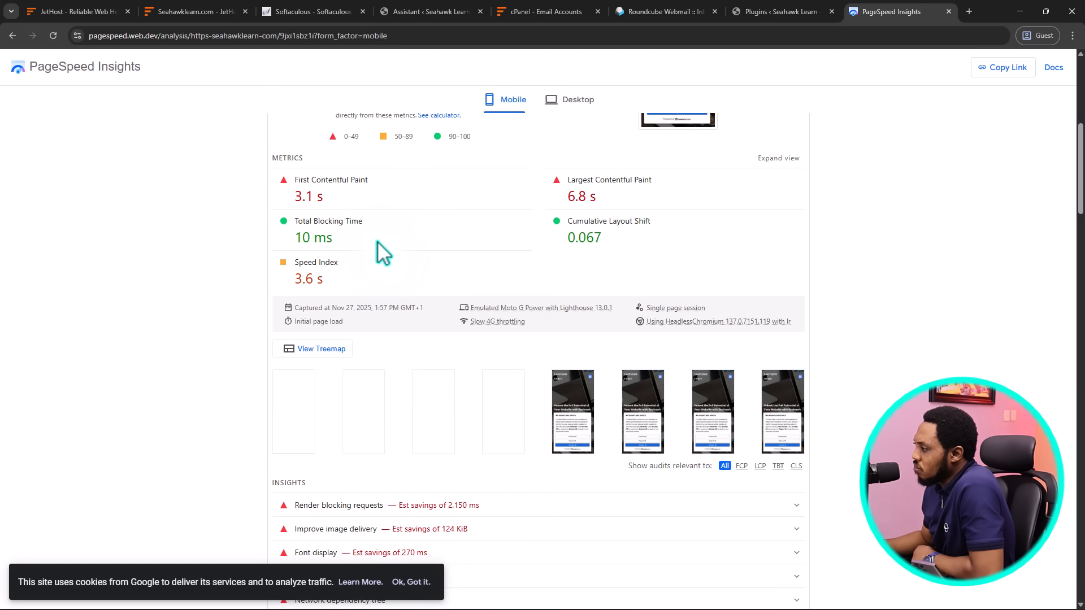
scroll(377, 240, down, 3)
scroll(377, 240, up, 4)
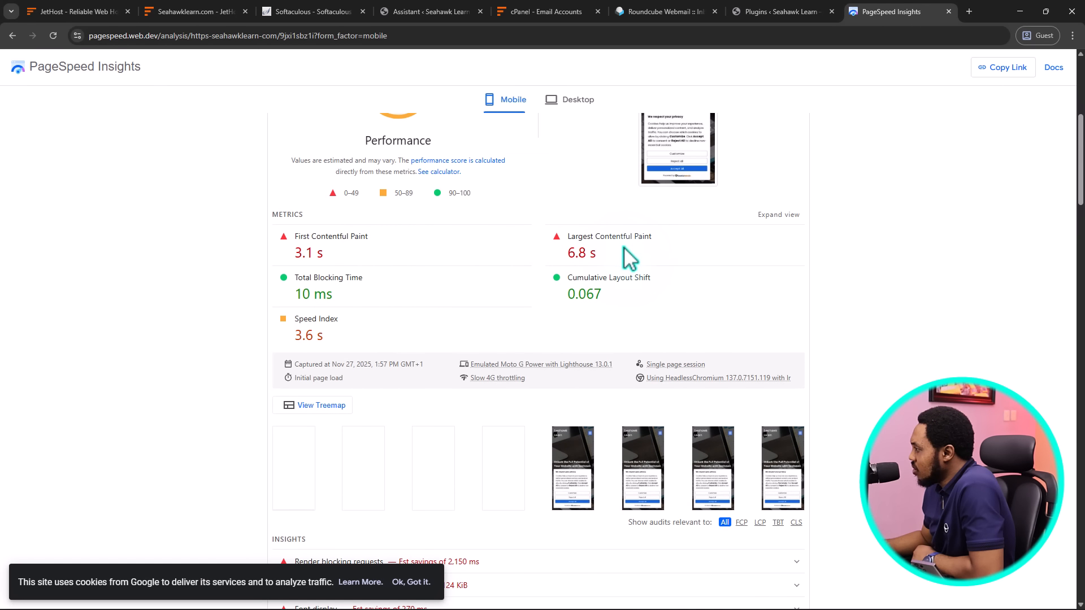
scroll(613, 254, up, 6)
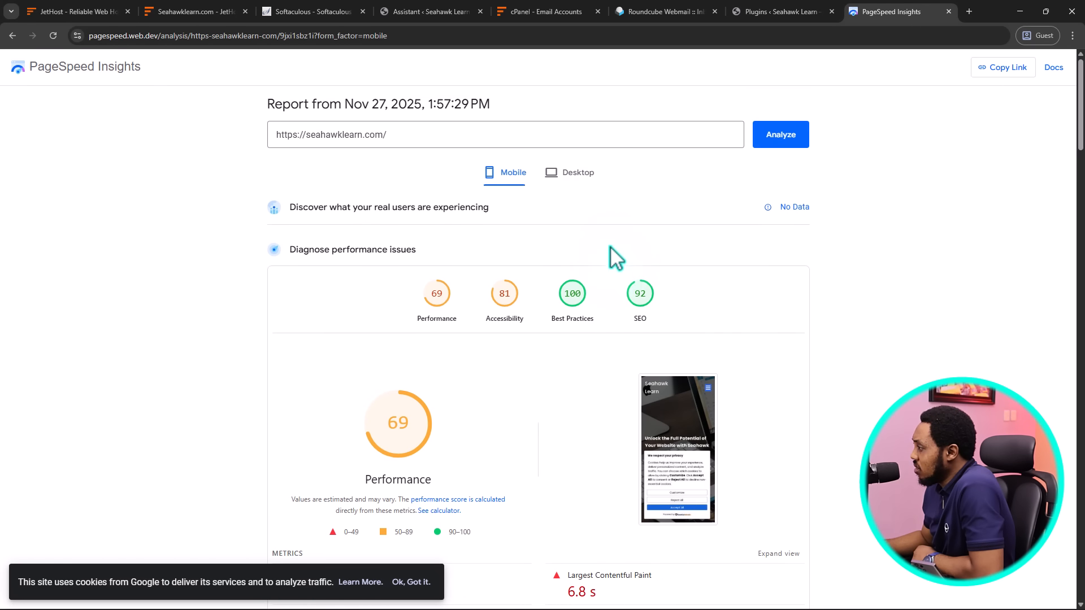
click(588, 178)
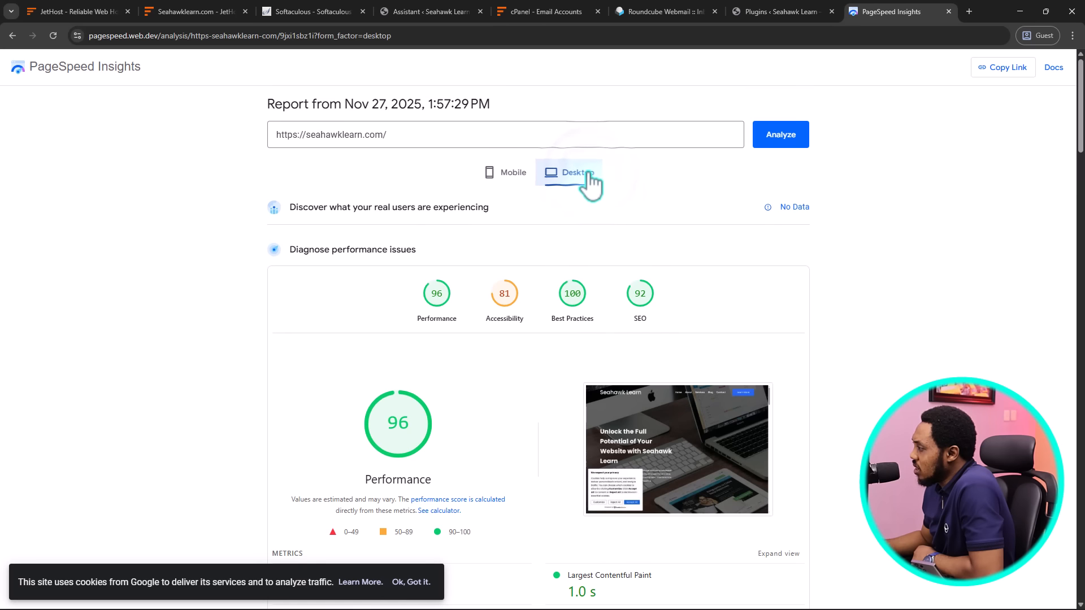
scroll(328, 265, down, 4)
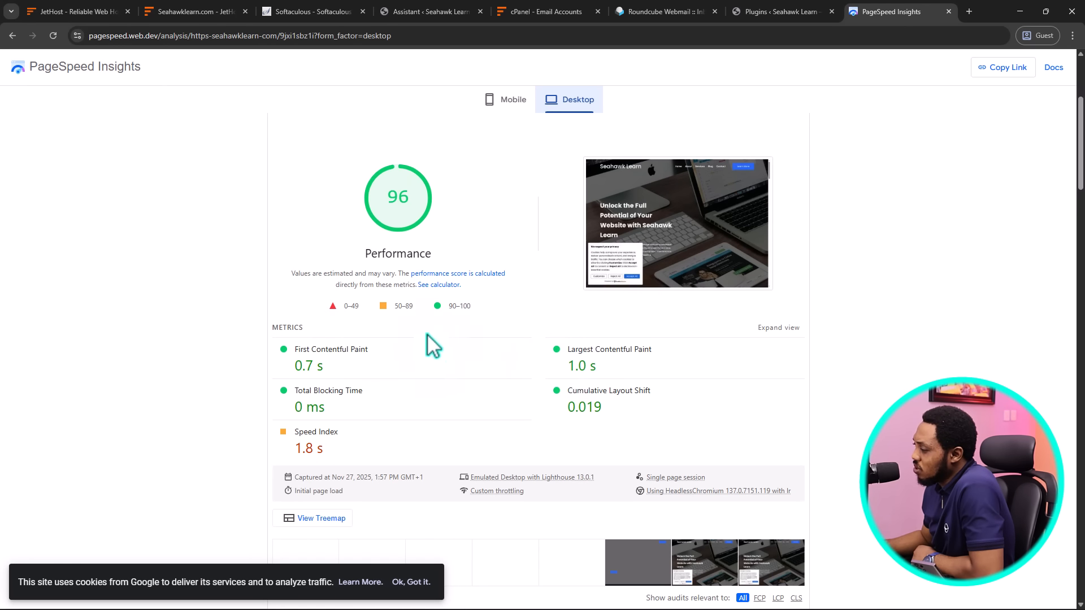
scroll(427, 341, down, 5)
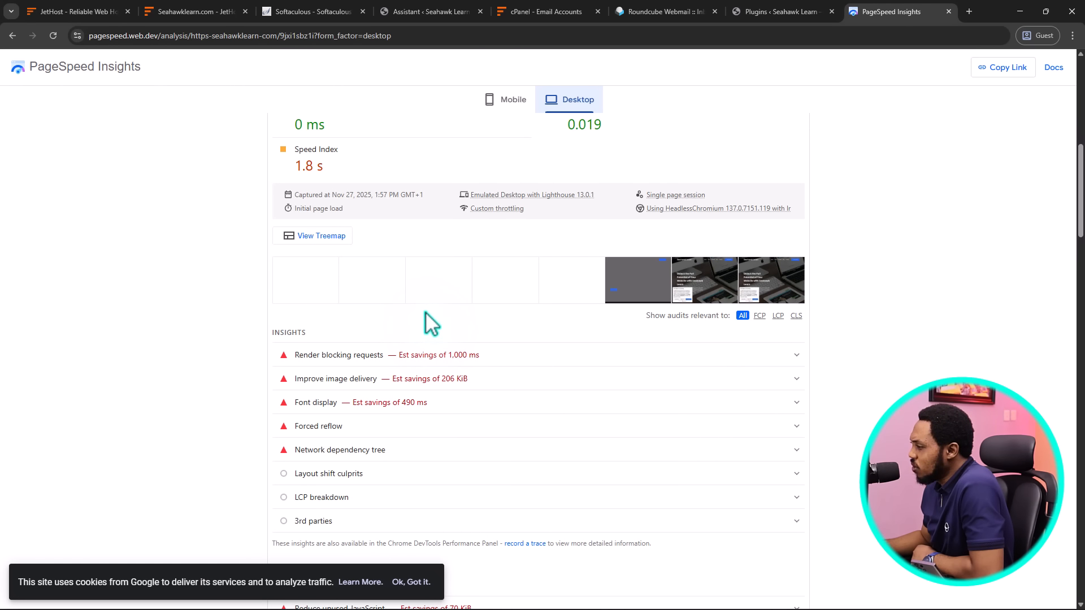
scroll(425, 311, up, 8)
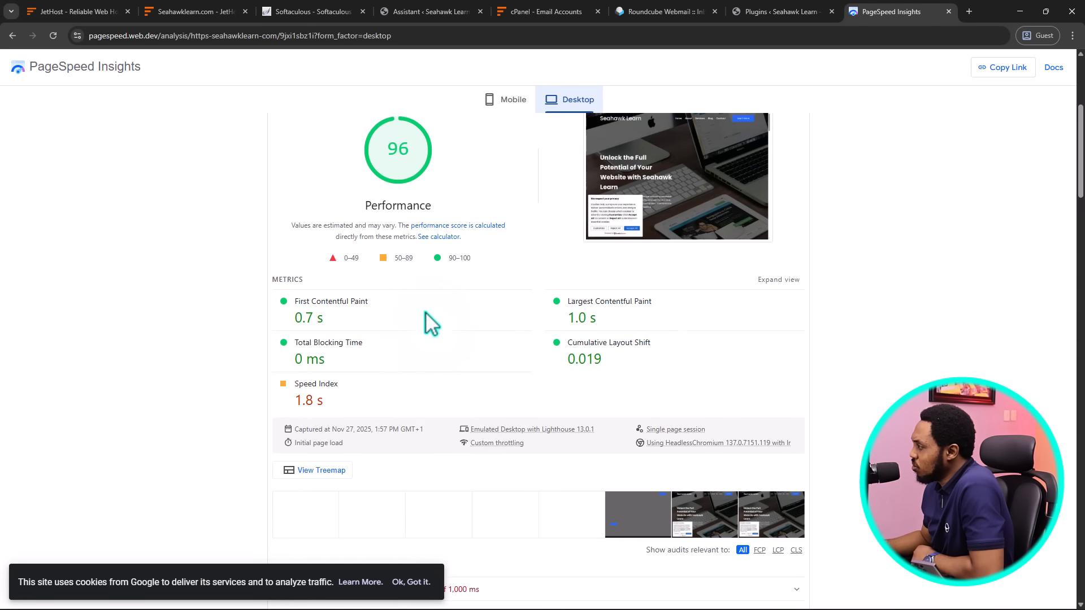
Return to the mobile results and expand the Render blocking requests insight
click(504, 117)
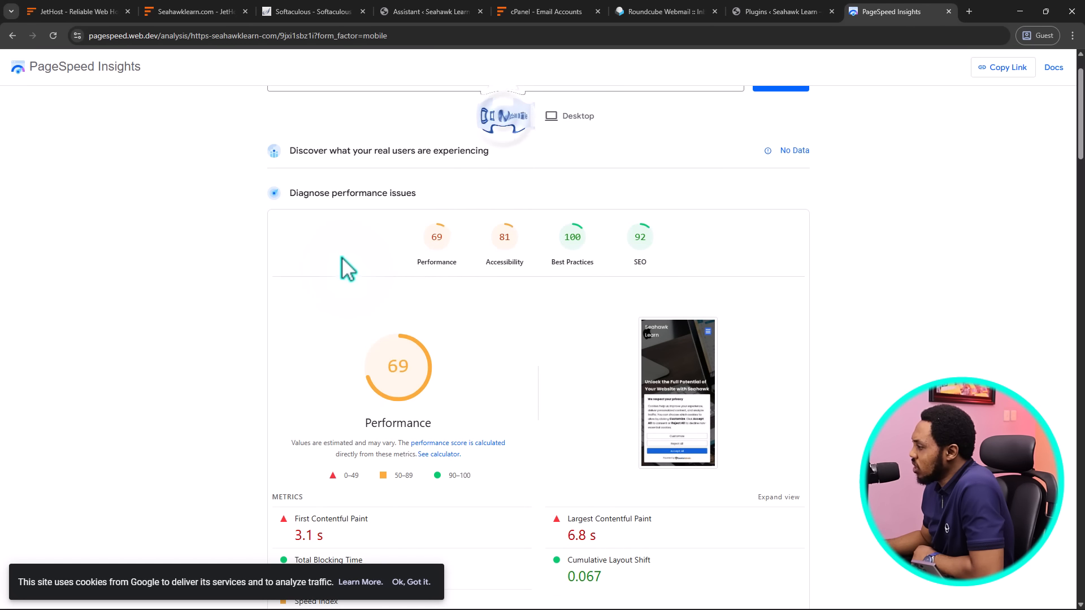
scroll(347, 266, down, 12)
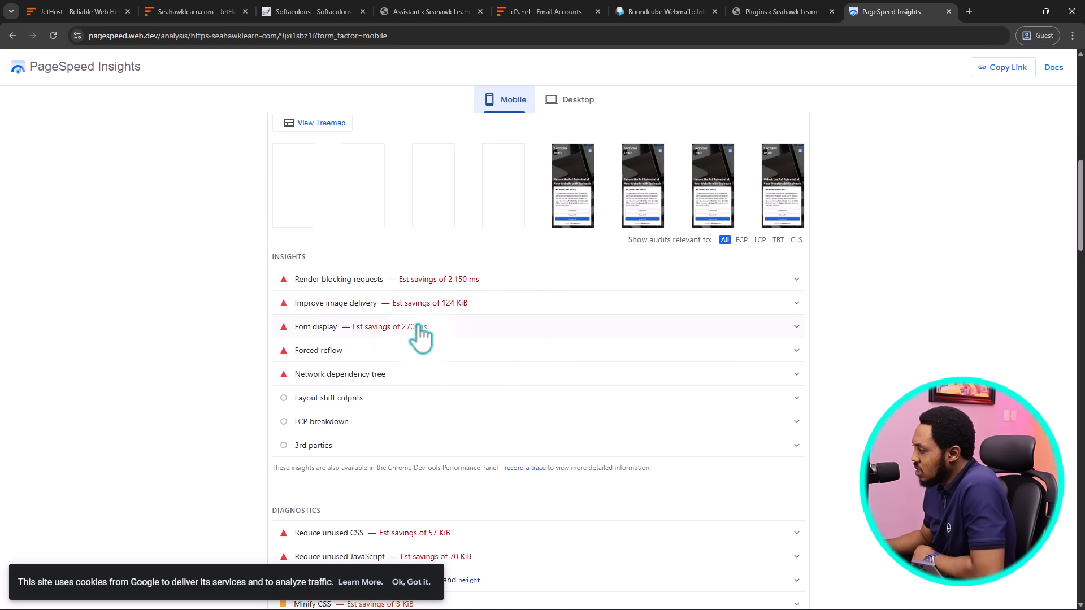
click(792, 279)
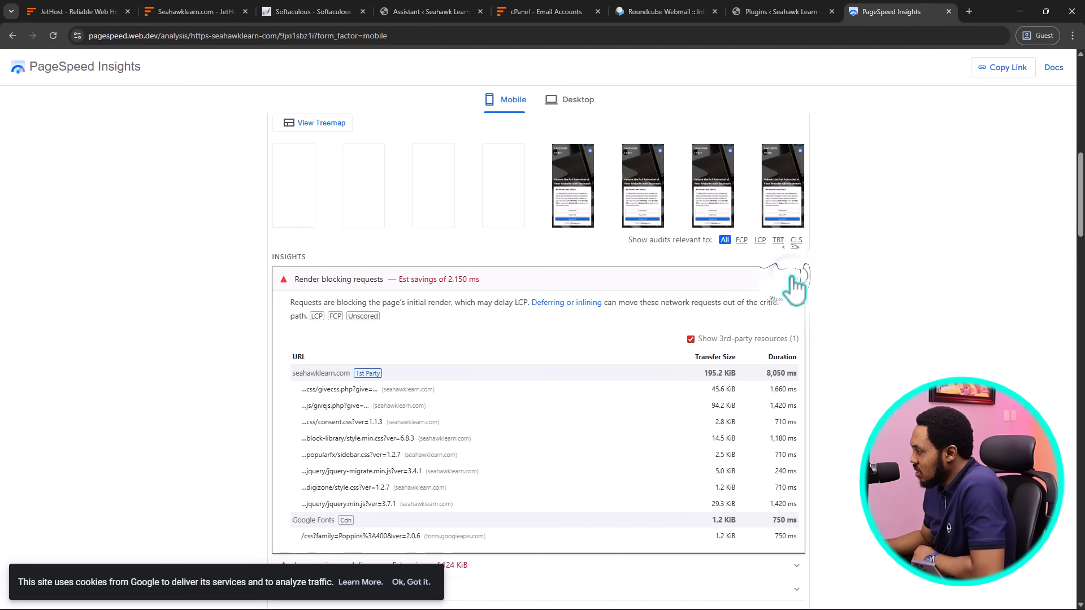
scroll(565, 285, down, 2)
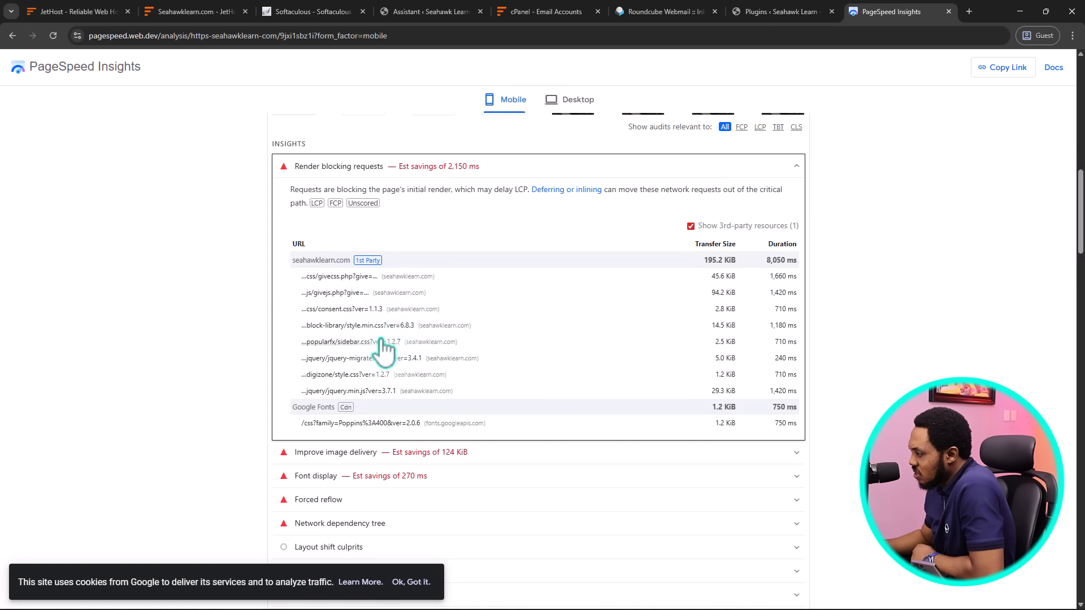
scroll(446, 356, down, 2)
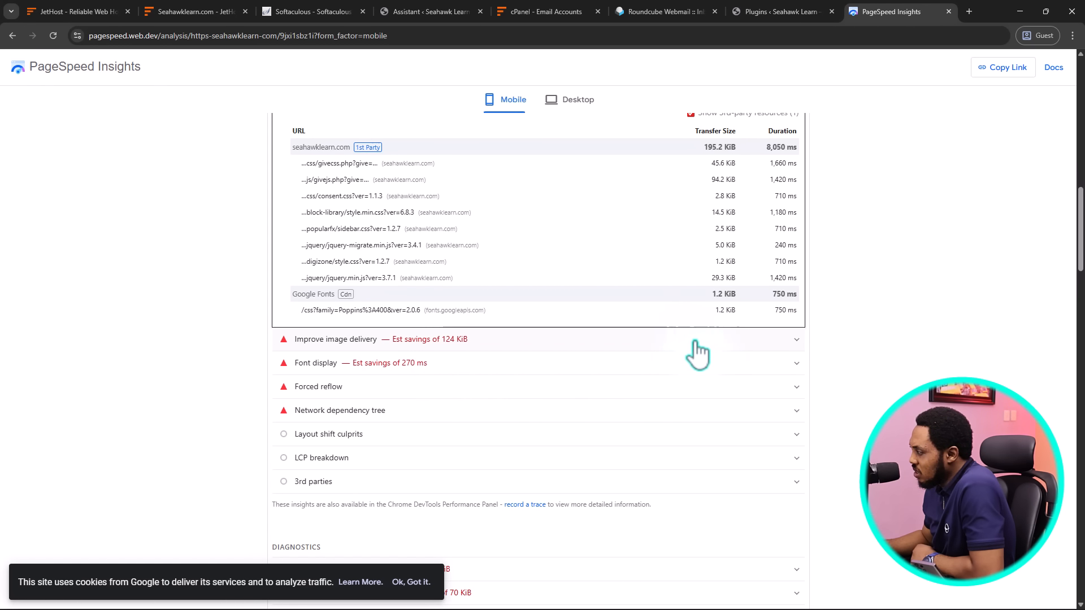
Expand Improve image delivery, then show the Desktop report with Performance 96
click(722, 351)
scroll(582, 355, down, 4)
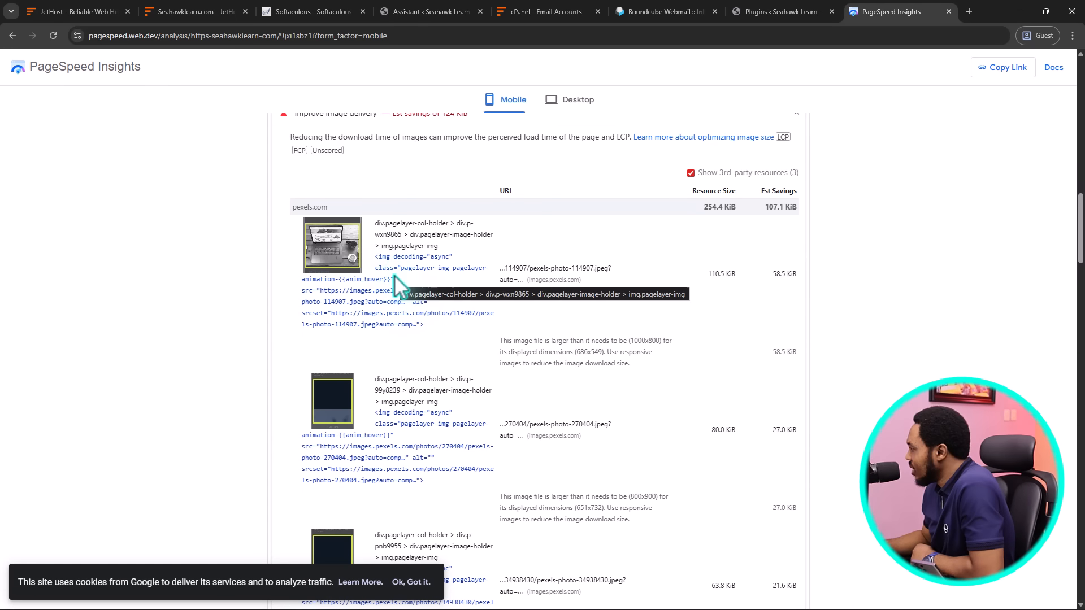
scroll(394, 276, down, 7)
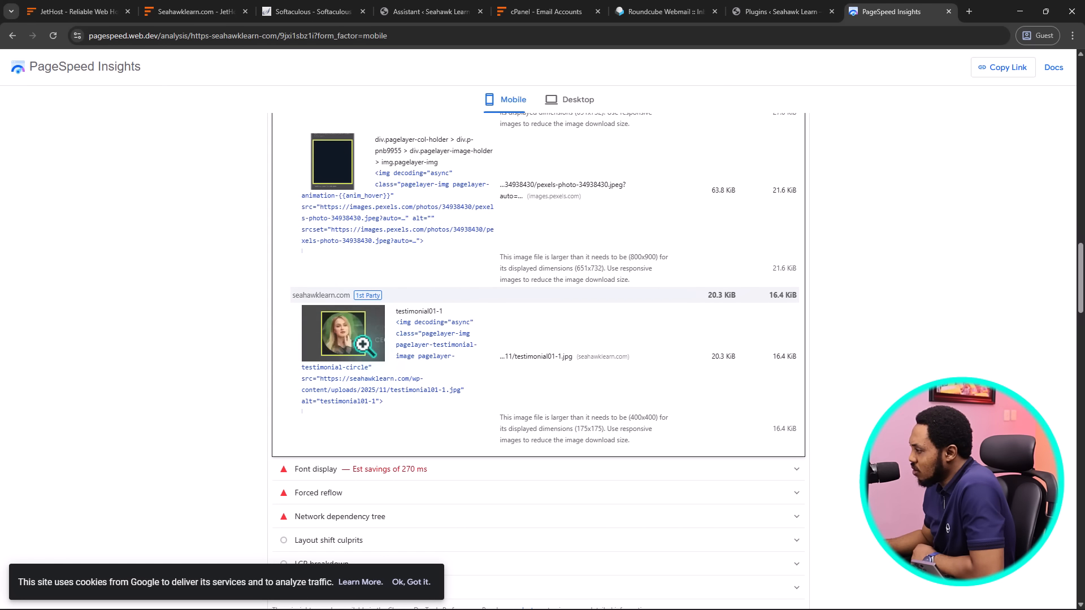
scroll(477, 296, down, 4)
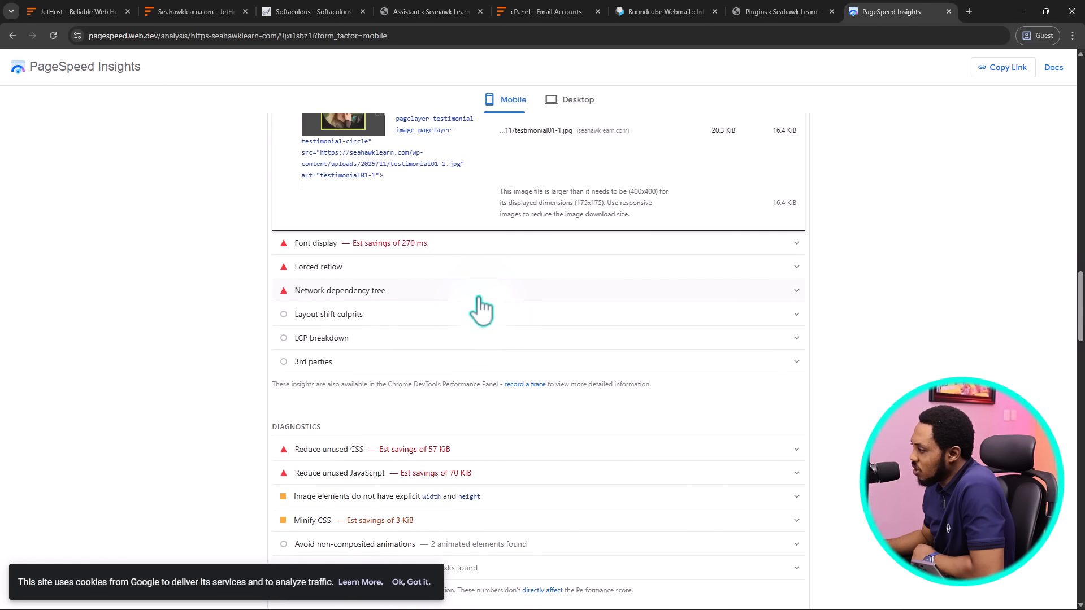
scroll(480, 291, up, 20)
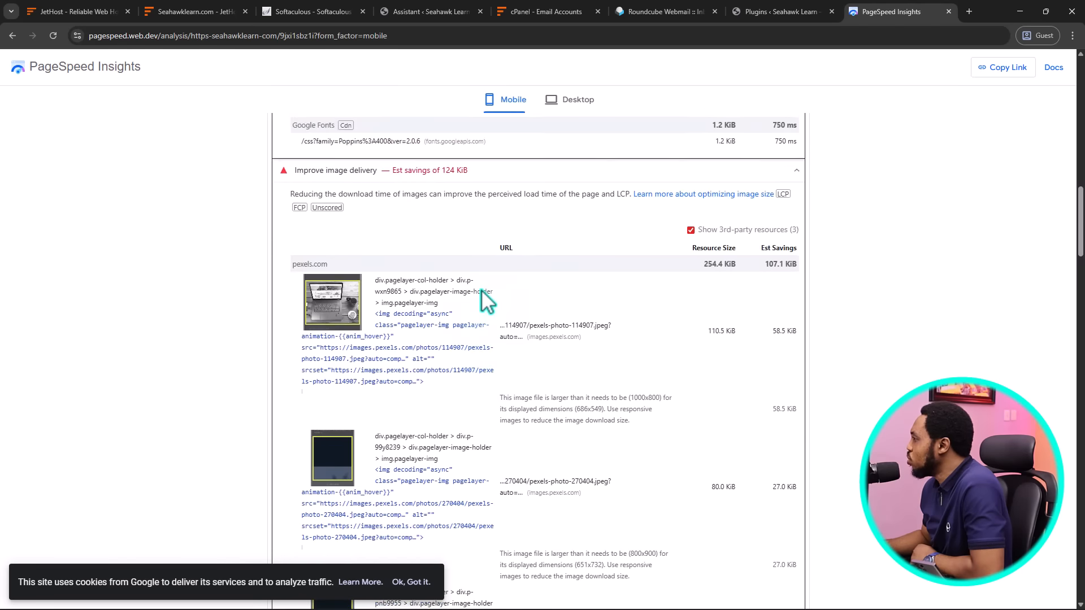
scroll(481, 290, up, 3)
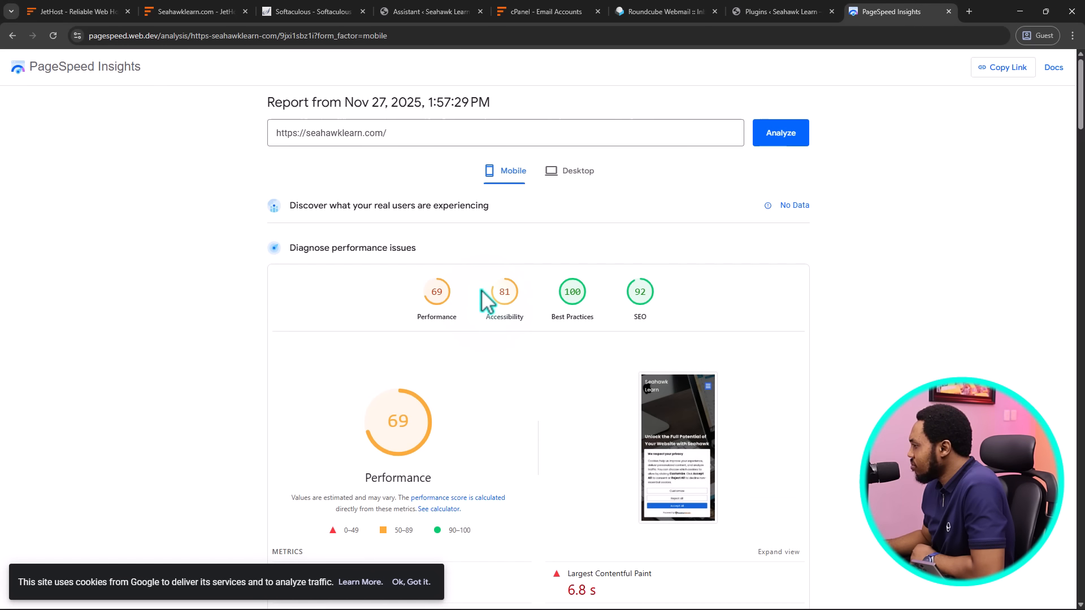
click(574, 172)
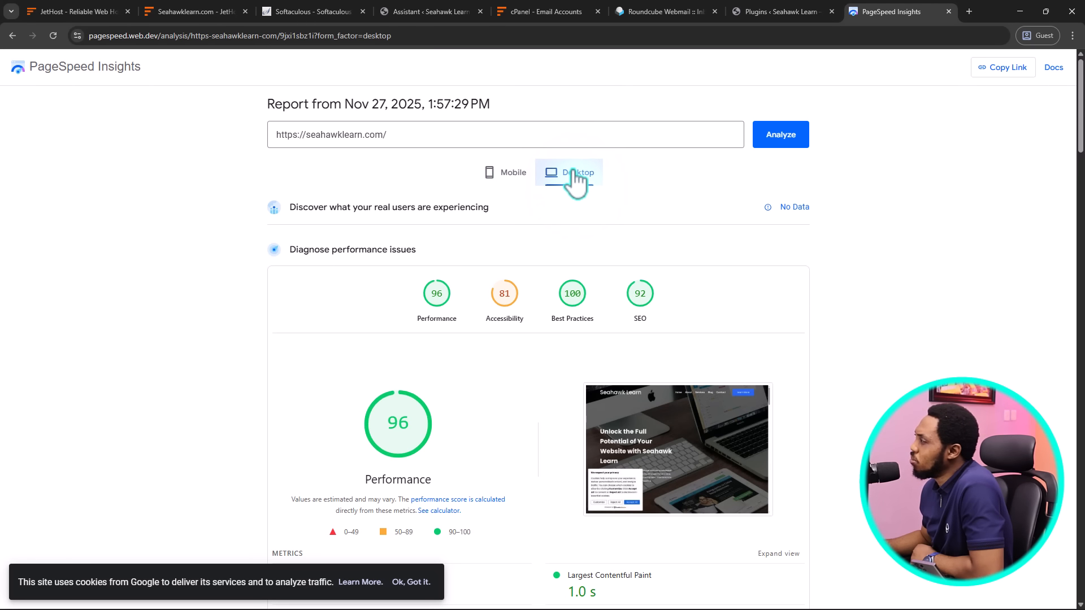
Back in WordPress, scroll the Installed Plugins list down to SpeedyCache and SpeedyCache Pro
click(789, 17)
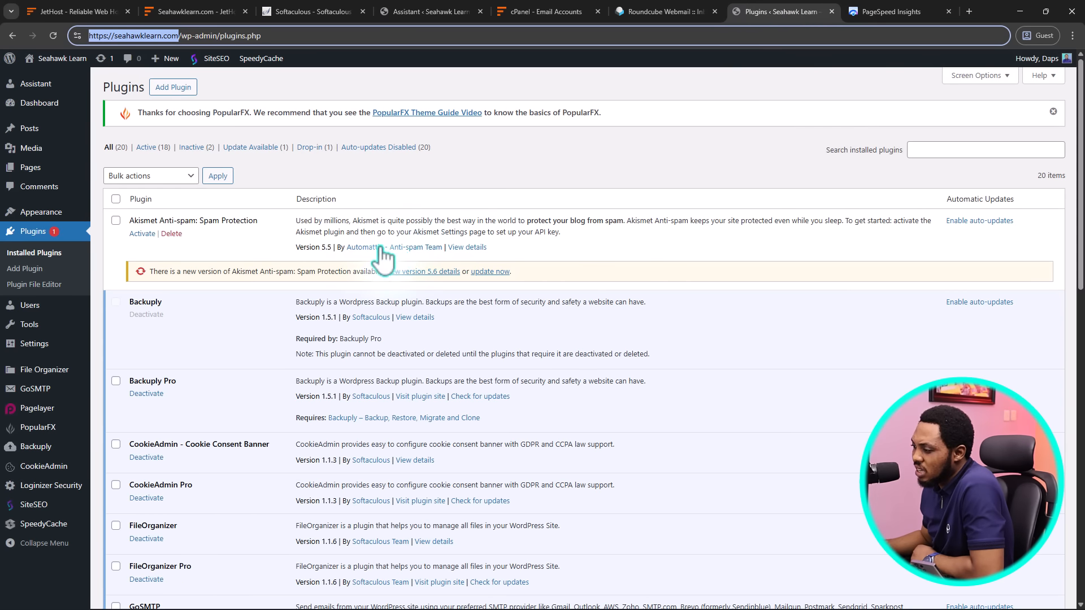
scroll(350, 249, down, 3)
scroll(327, 212, down, 3)
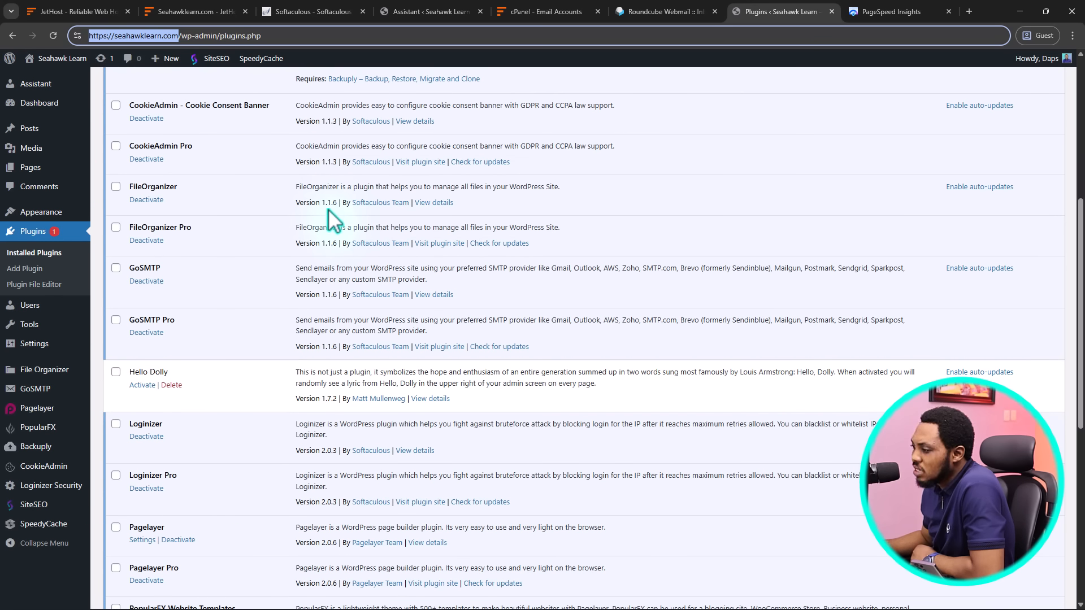
scroll(328, 208, down, 7)
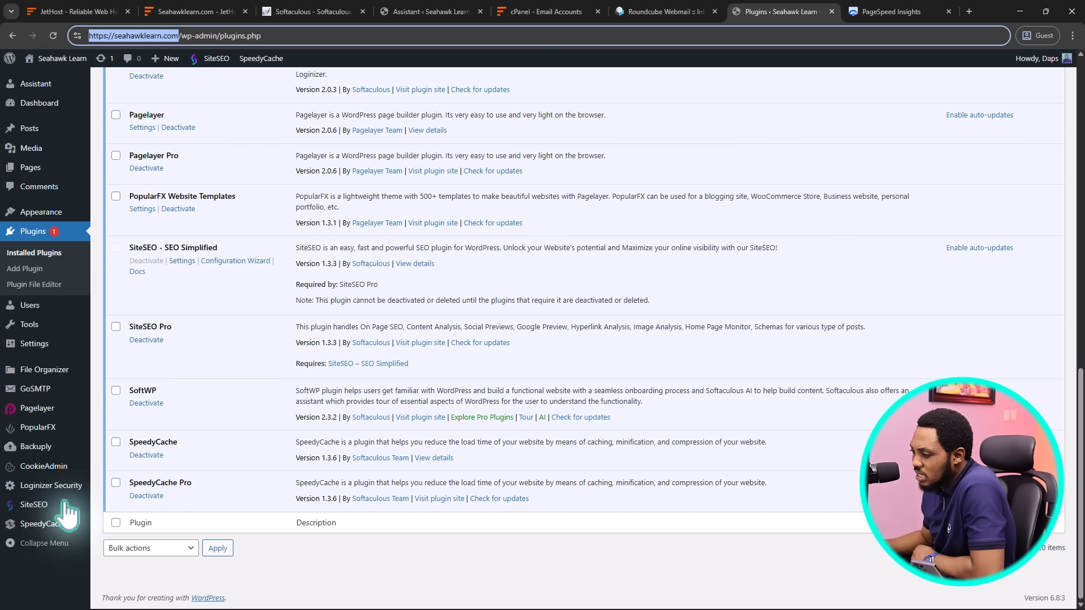
Open SpeedyCache from the admin sidebar to see its dashboard score of 64
click(34, 525)
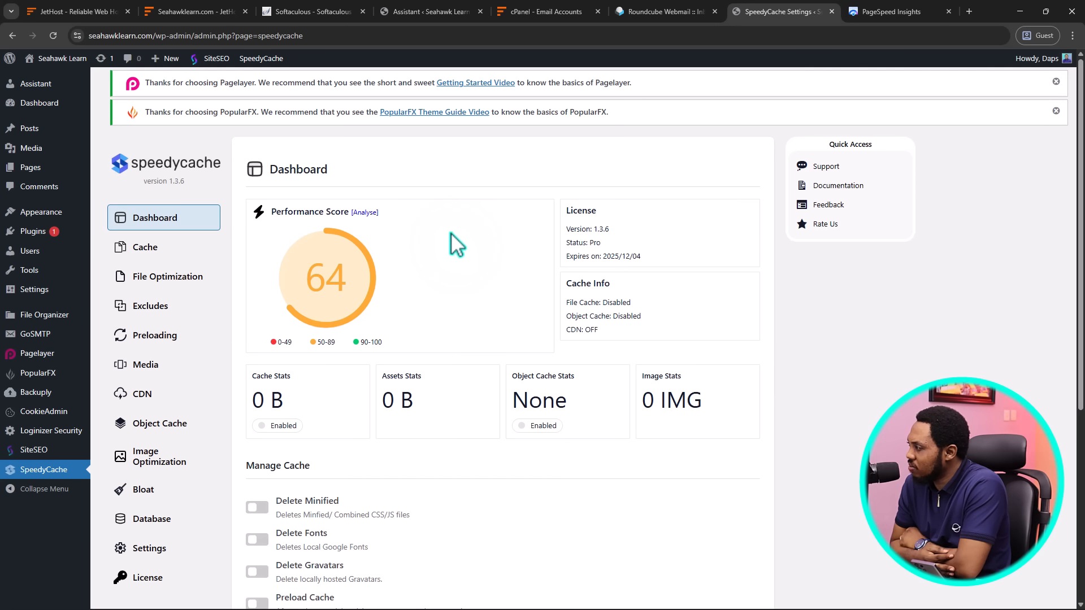
Switch the PageSpeed report to Mobile (Performance 69), then return to the SpeedyCache dashboard
click(876, 13)
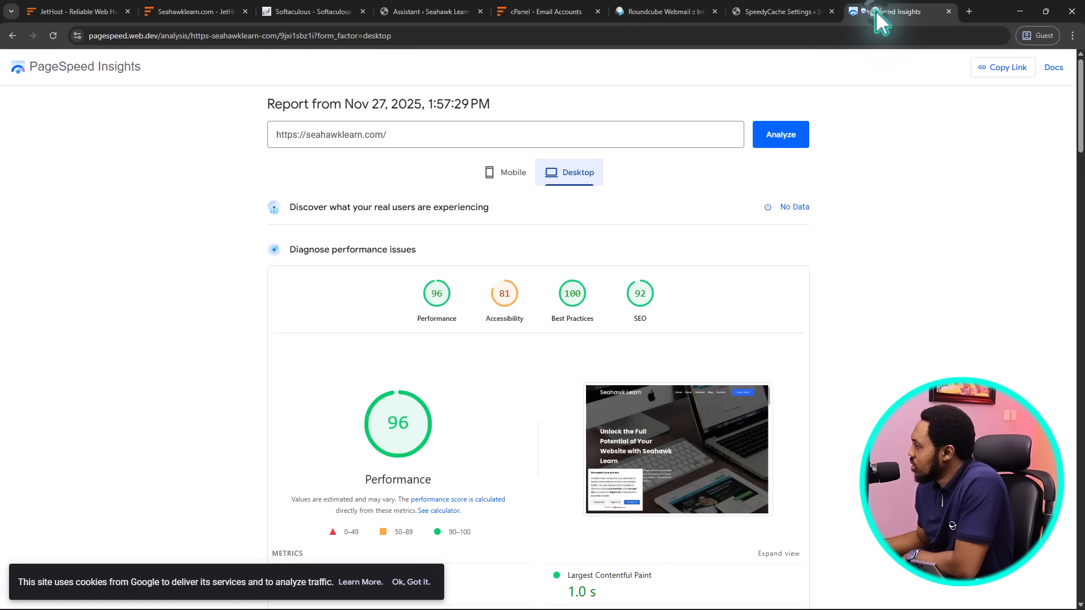
click(506, 175)
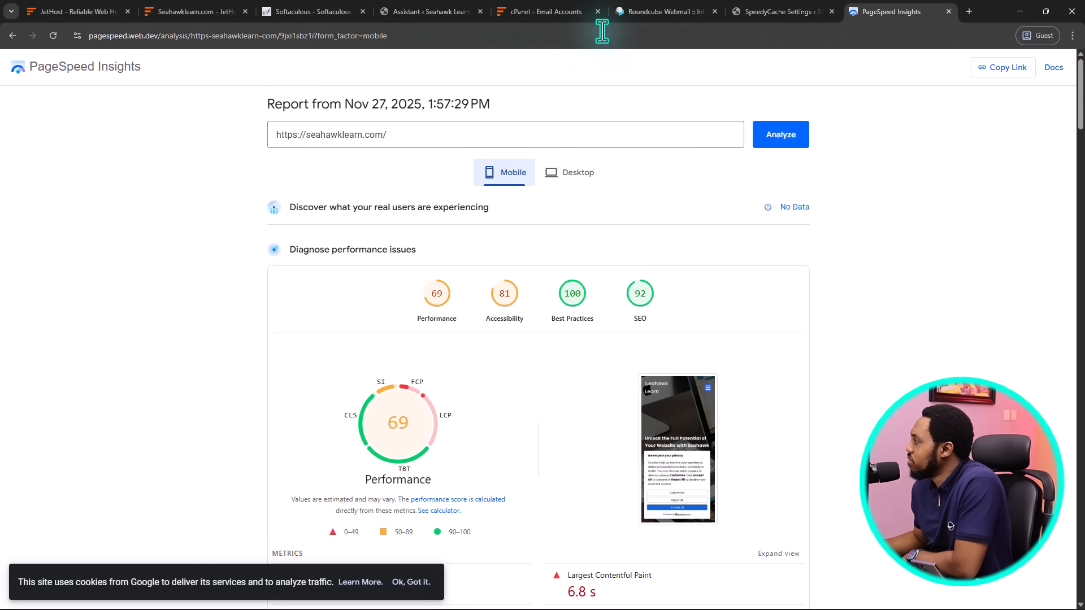
click(771, 12)
Enable site caching, mobile caching and preloading every 2 hours, save, and open File Optimization
scroll(396, 187, down, 3)
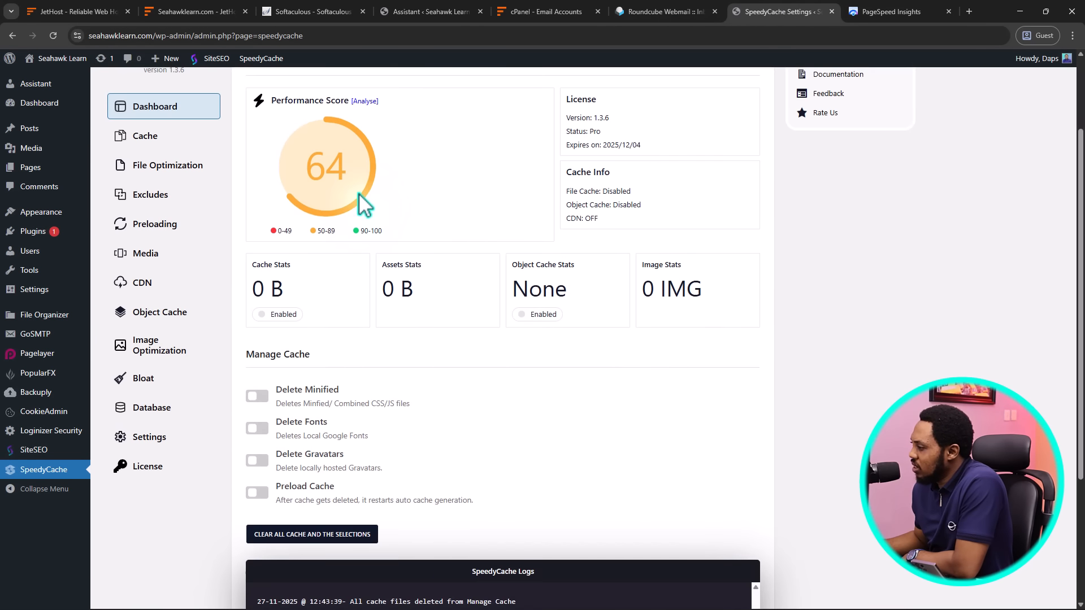
scroll(364, 203, down, 2)
scroll(359, 192, up, 3)
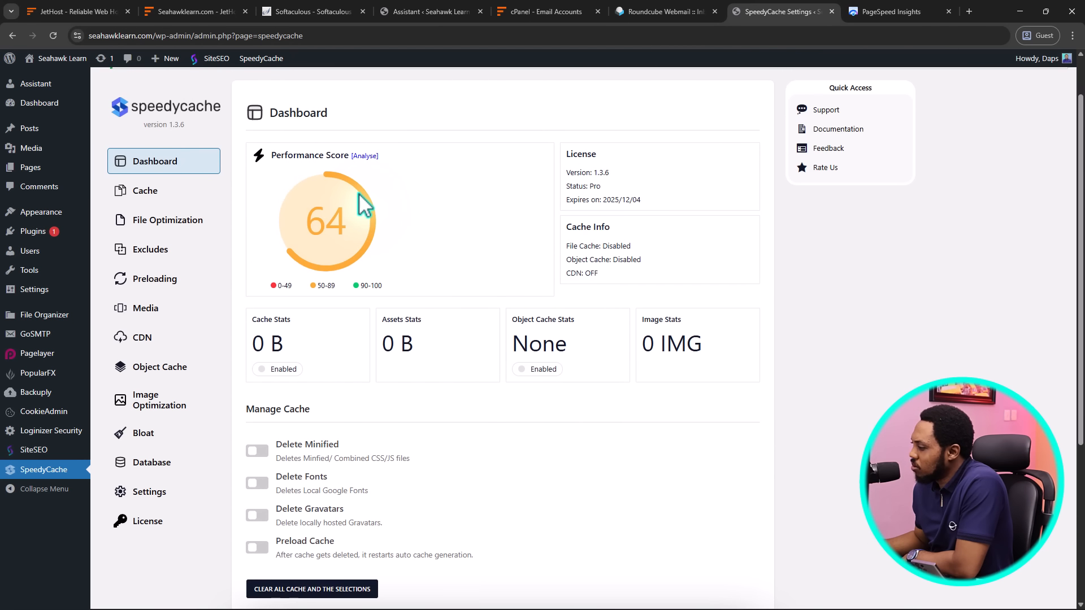
click(148, 192)
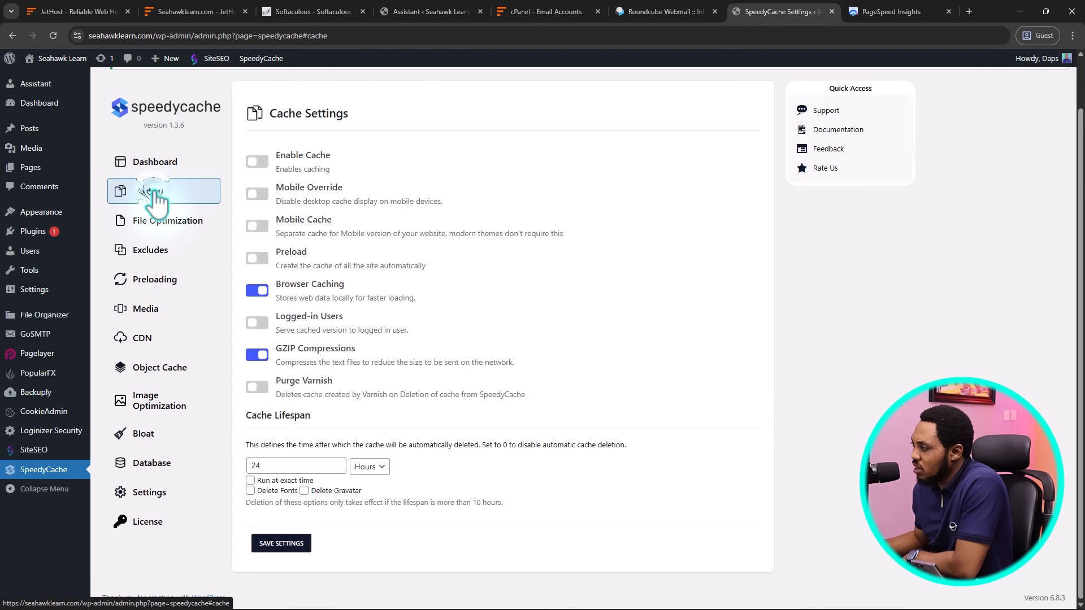
click(257, 161)
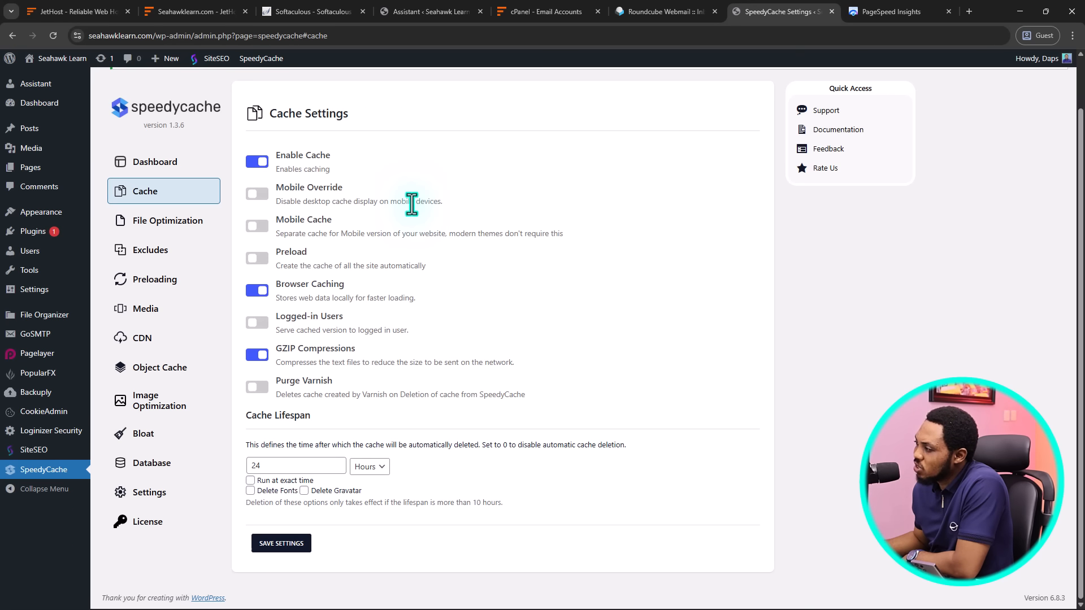
click(260, 226)
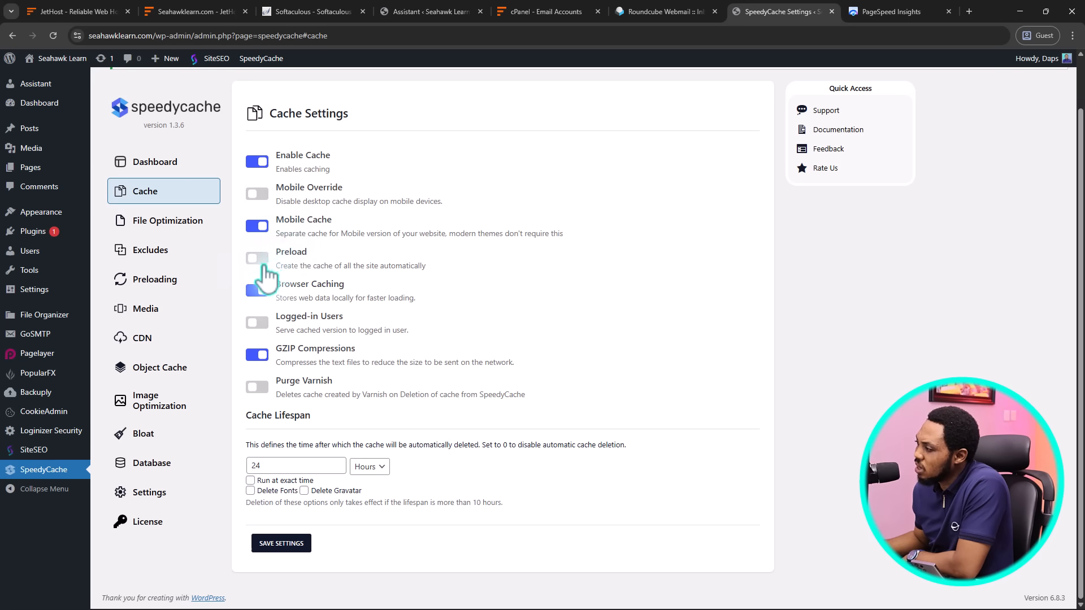
click(259, 257)
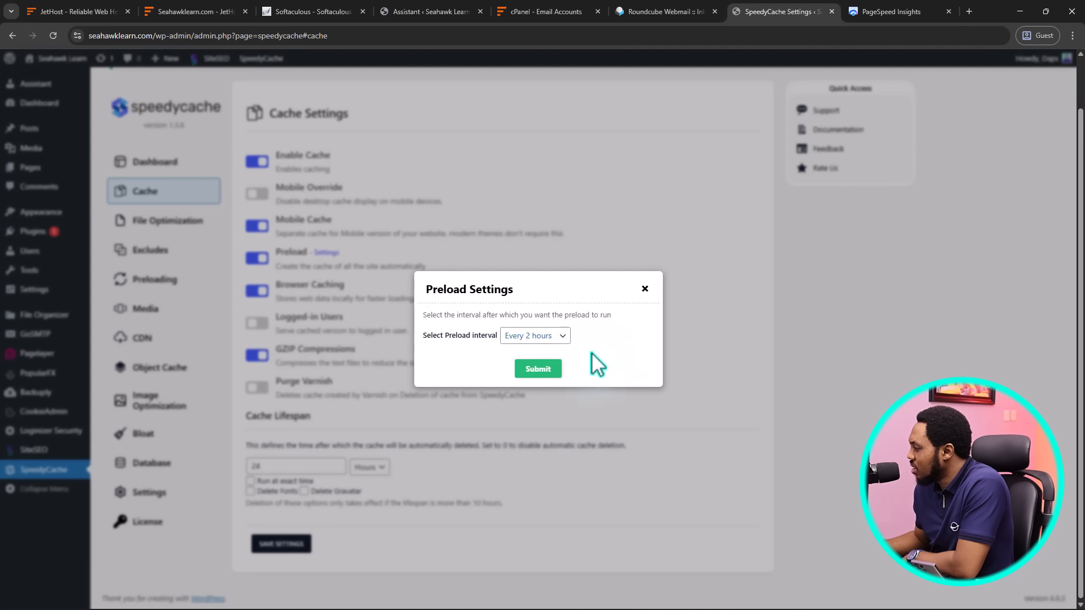
click(536, 370)
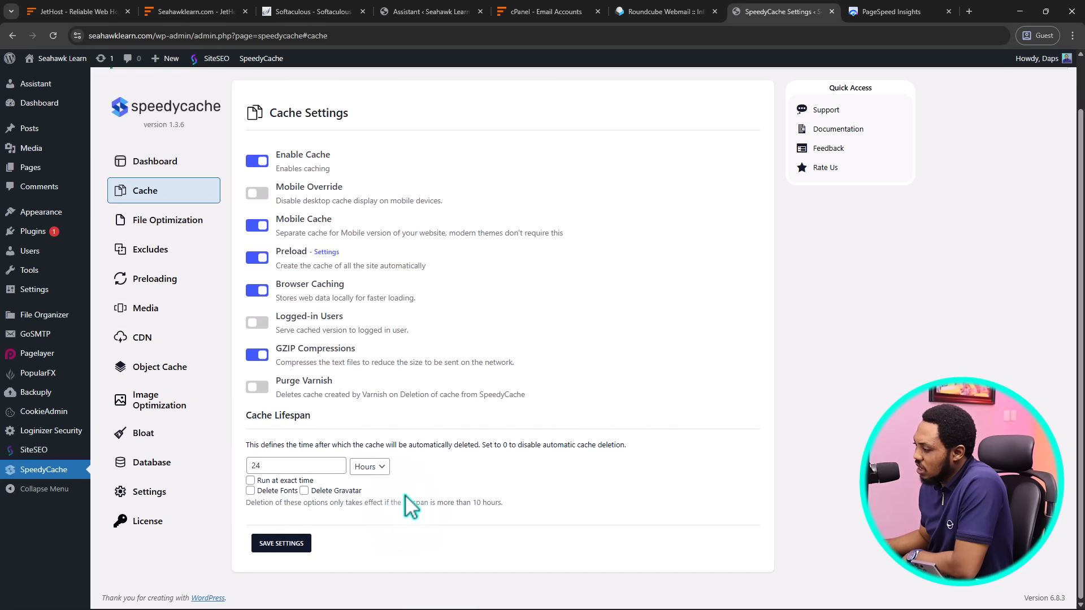
click(283, 543)
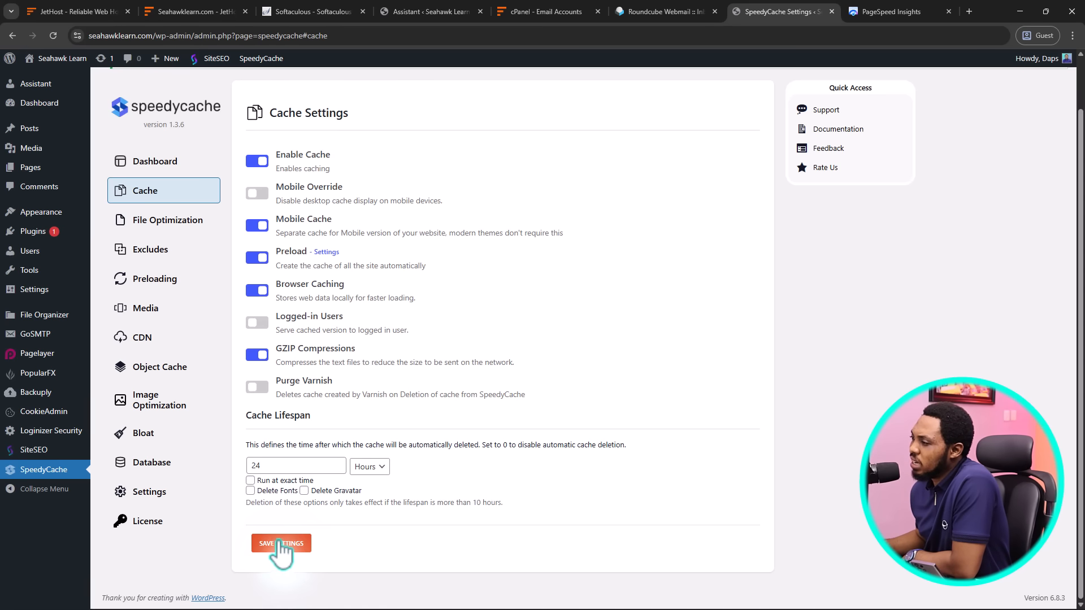
click(170, 220)
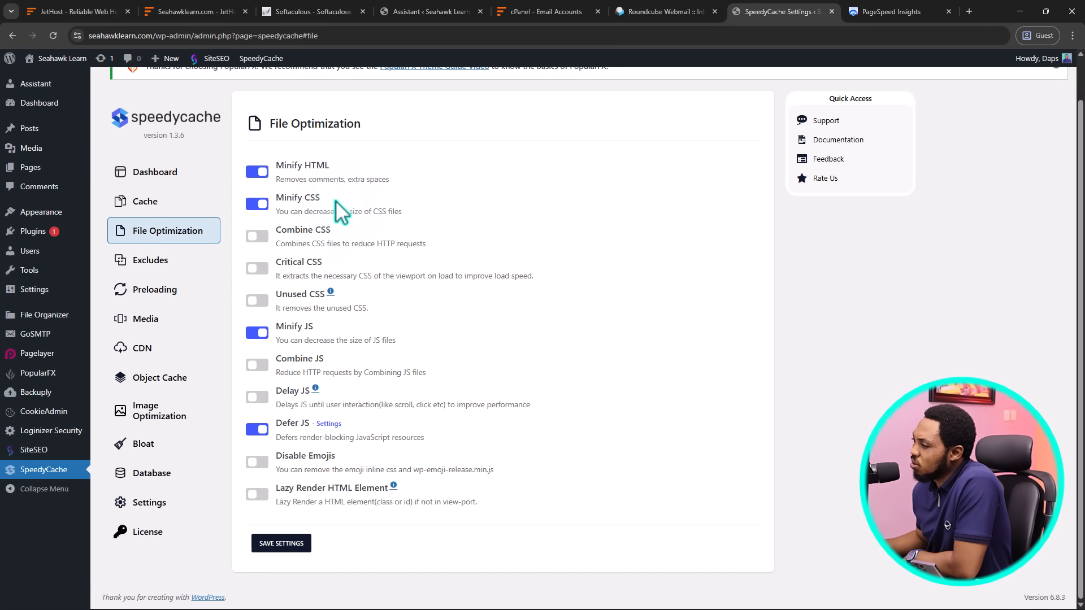
Turn on Combine CSS, Critical CSS, Combine JS and Delay JS with default Delay JS options
click(257, 238)
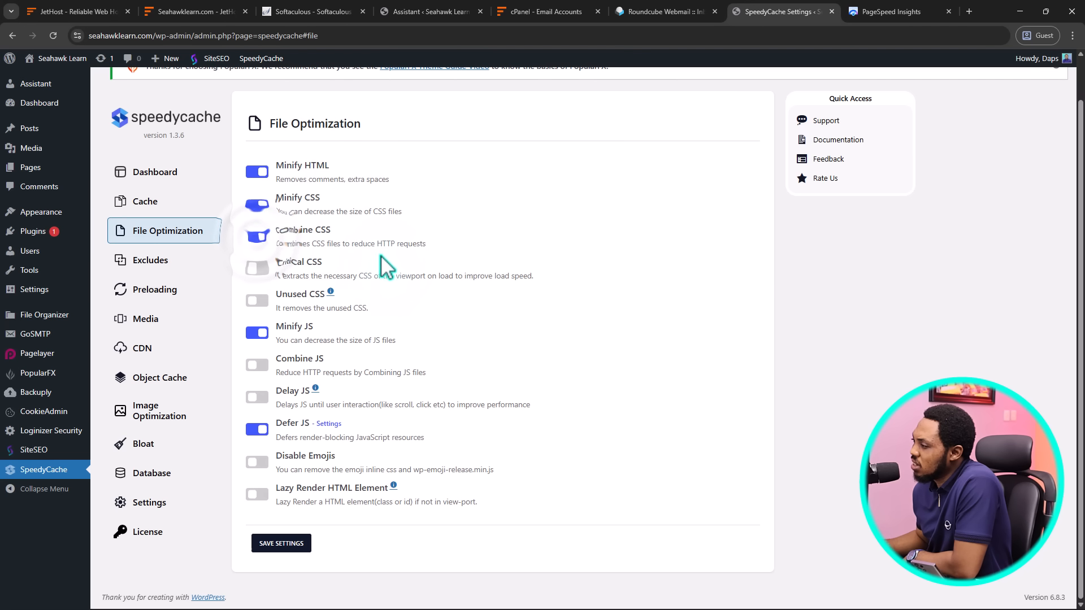
click(258, 269)
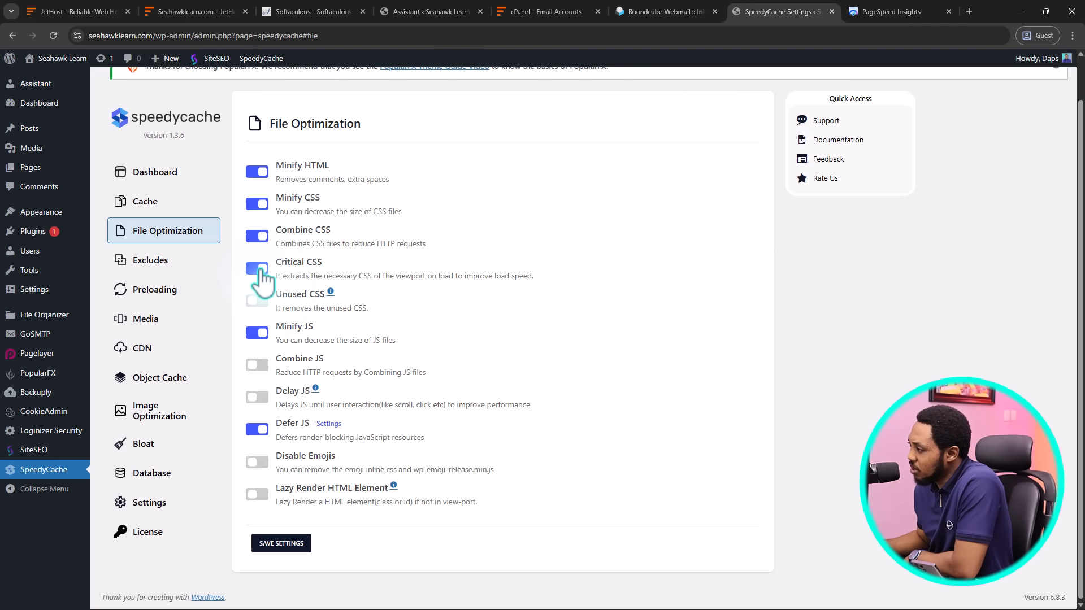
click(257, 365)
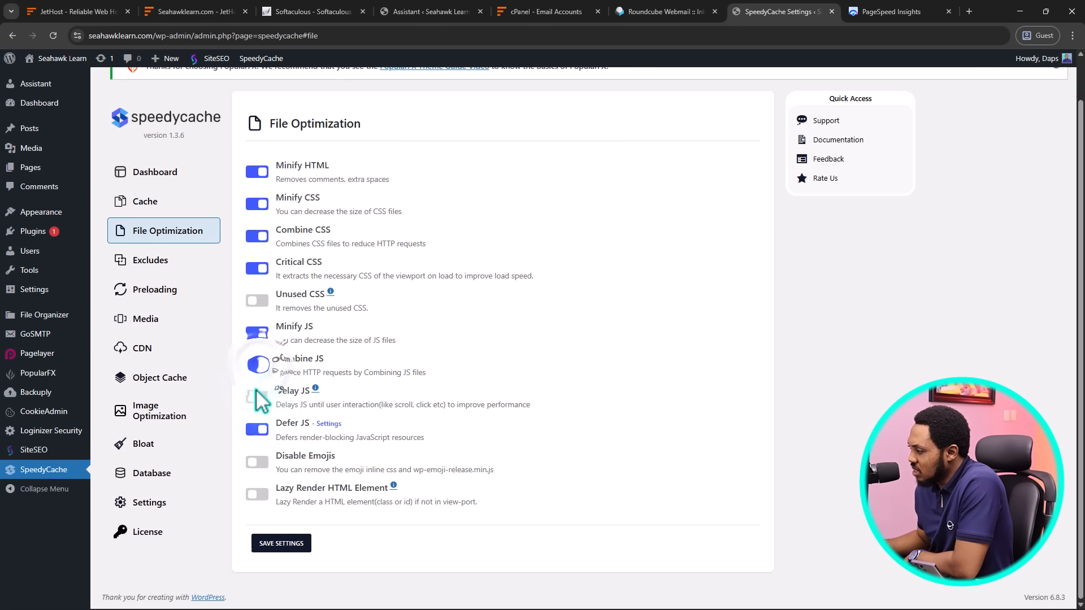
click(260, 397)
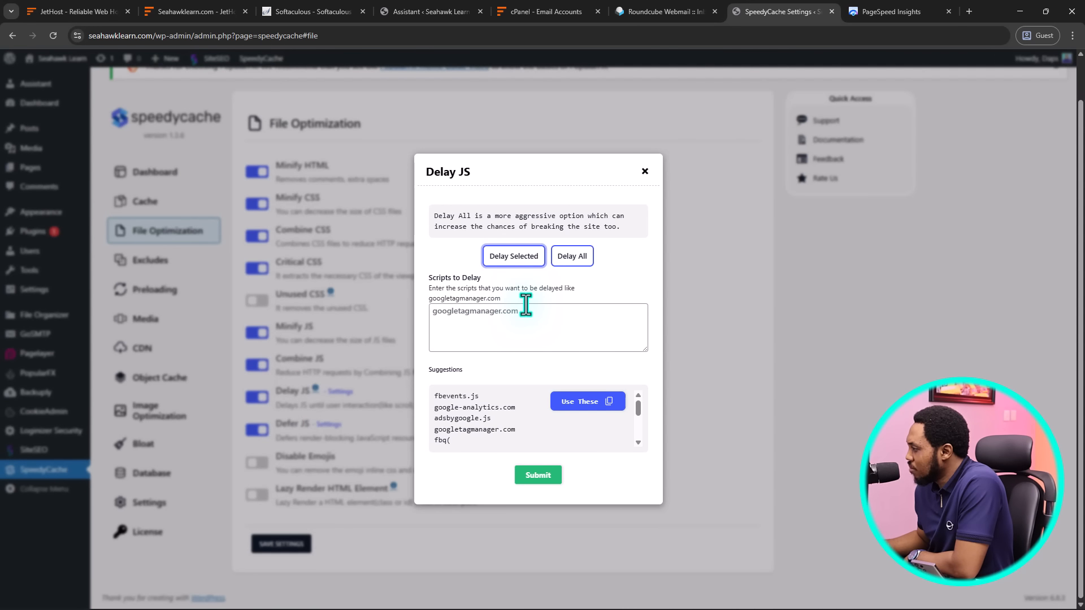
click(537, 475)
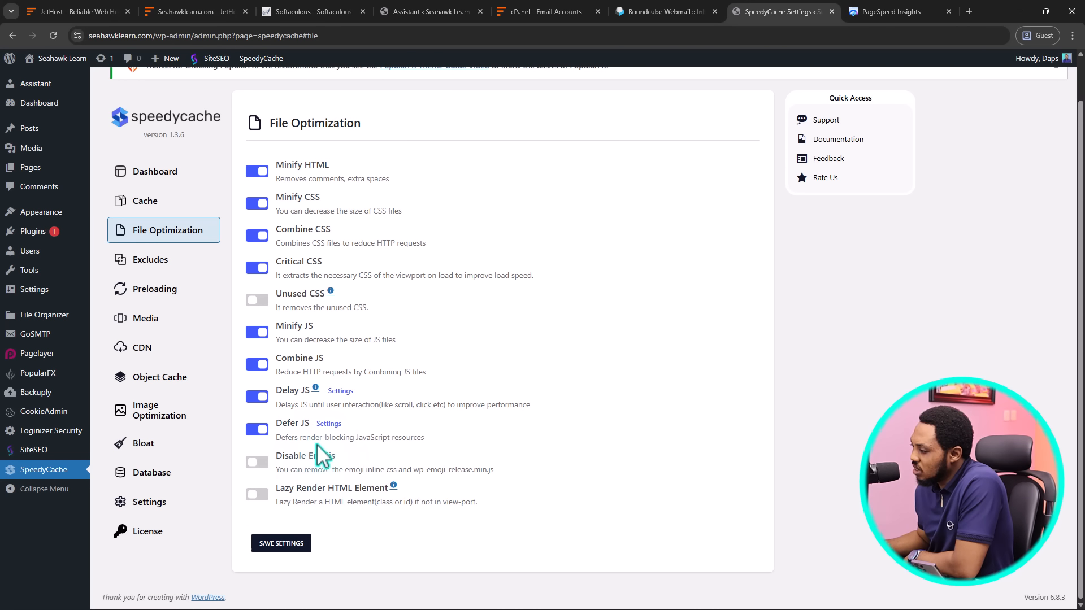
Enable Lazy Render HTML Element without adding elements, and save the file optimization settings
click(261, 494)
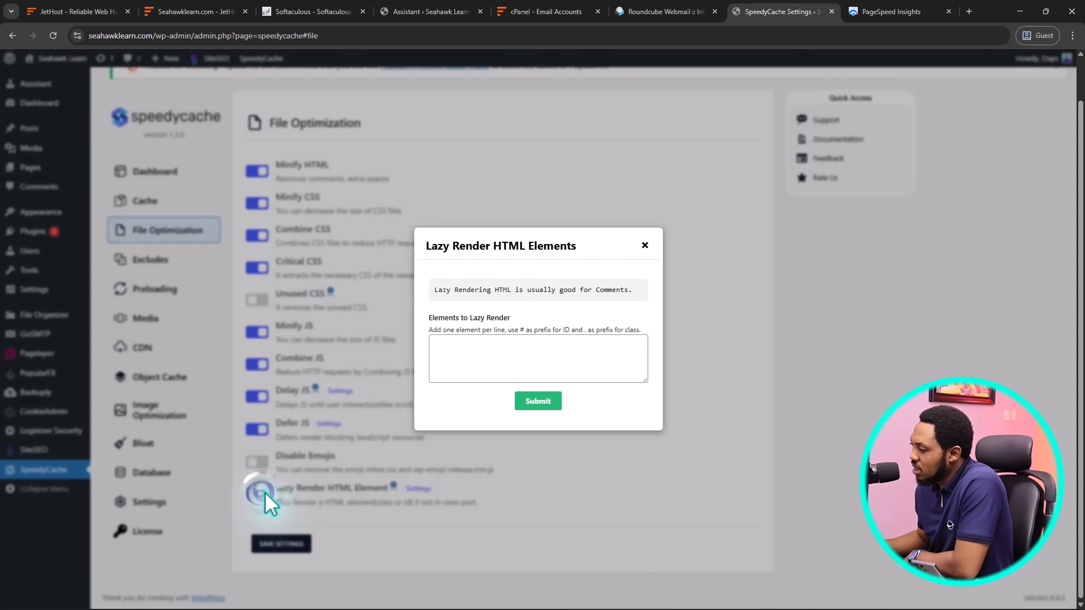
click(442, 348)
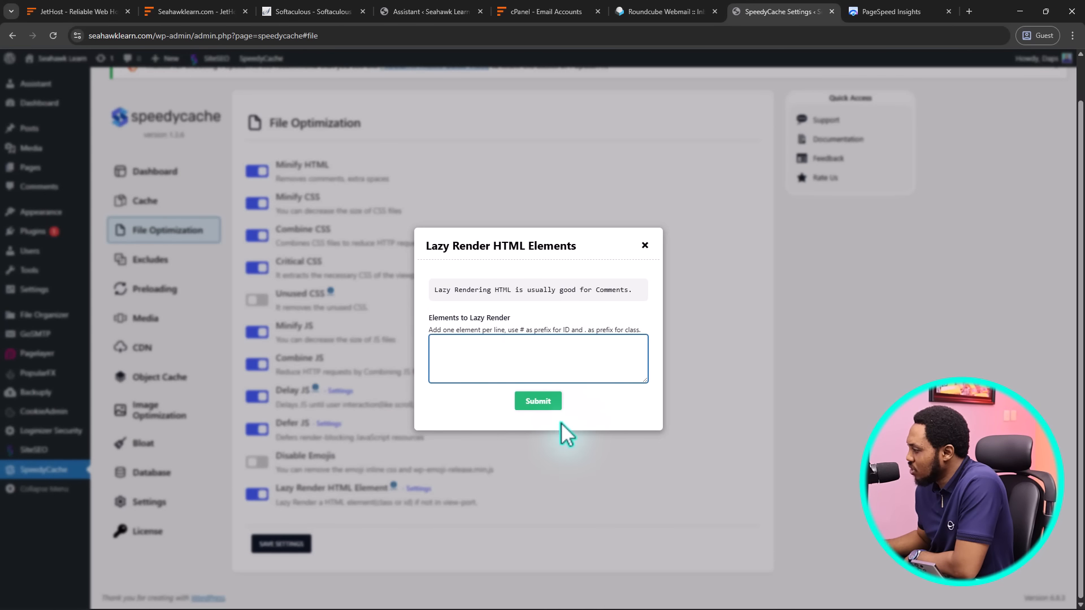
click(644, 246)
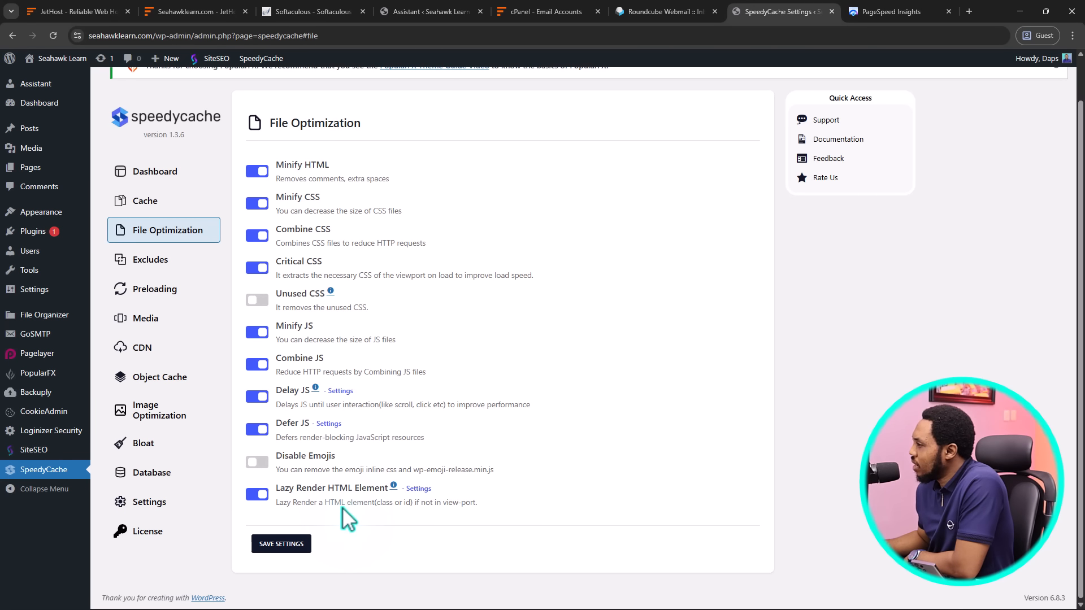
click(306, 544)
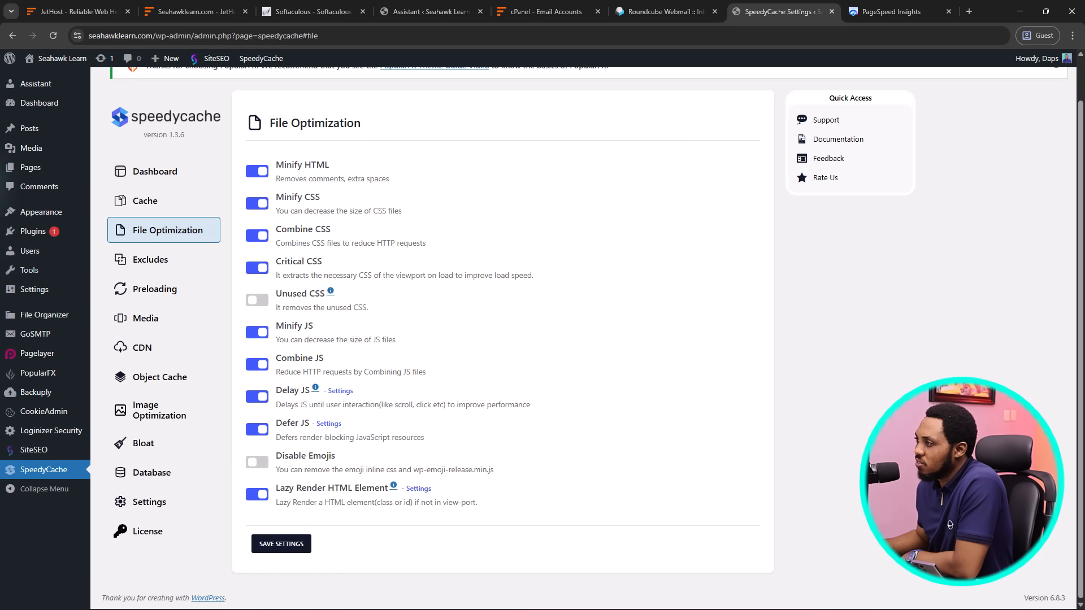
View the live Seahawk Learn homepage in a new tab, then return to the SpeedyCache tab
mouse_move(51, 57)
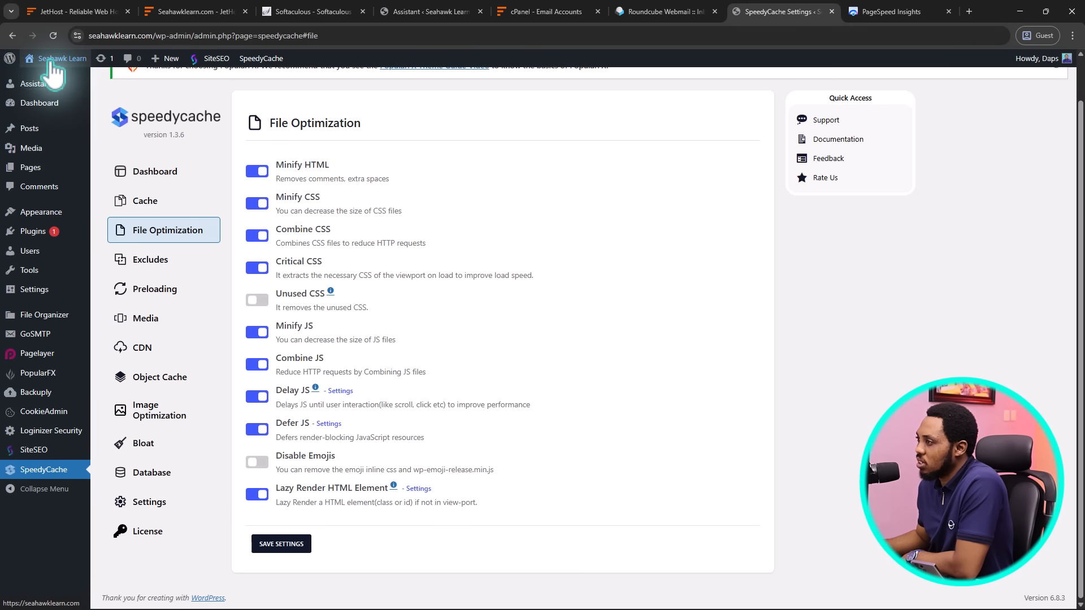
right_click(43, 81)
click(79, 92)
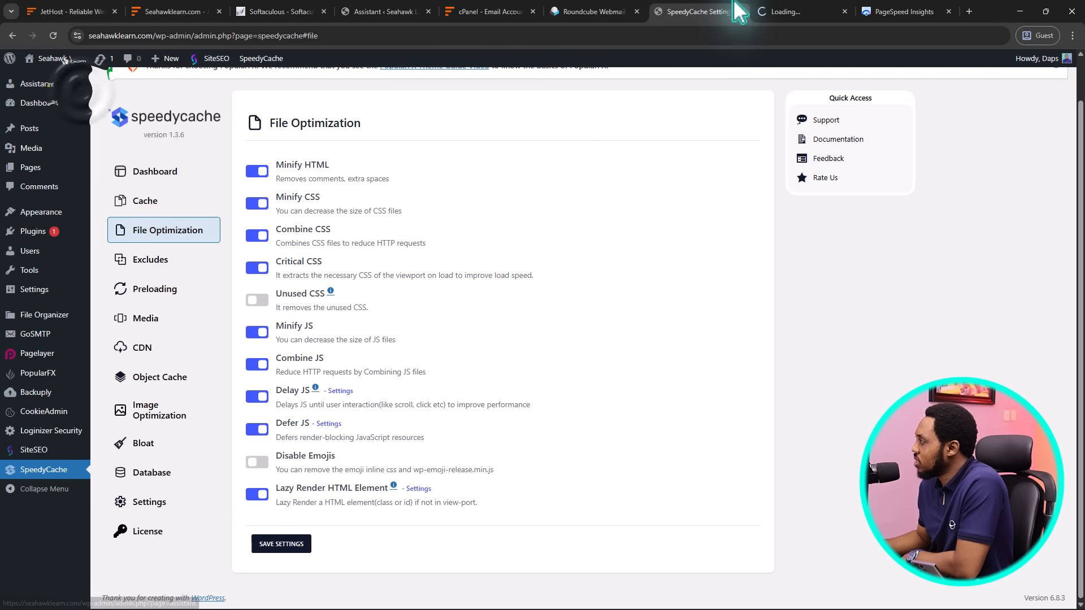
click(791, 8)
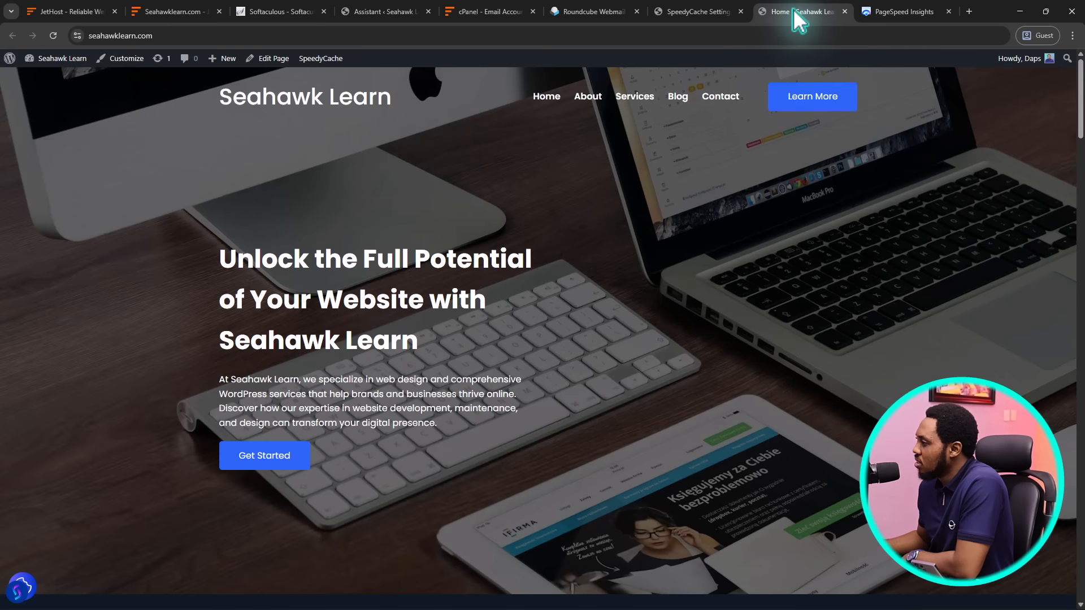
scroll(773, 157, down, 5)
scroll(772, 157, down, 20)
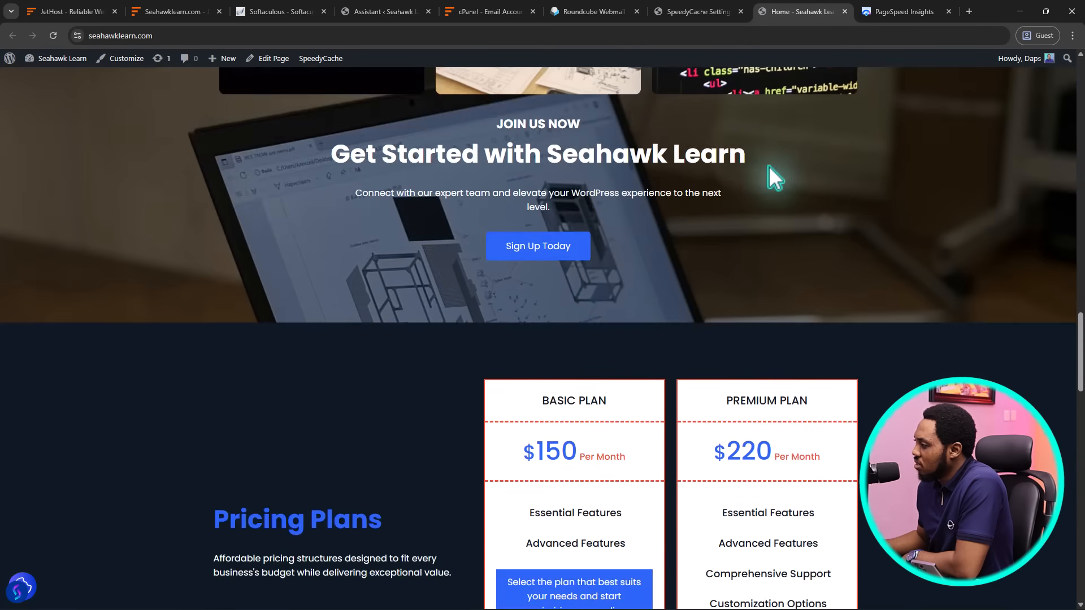
scroll(770, 184, down, 10)
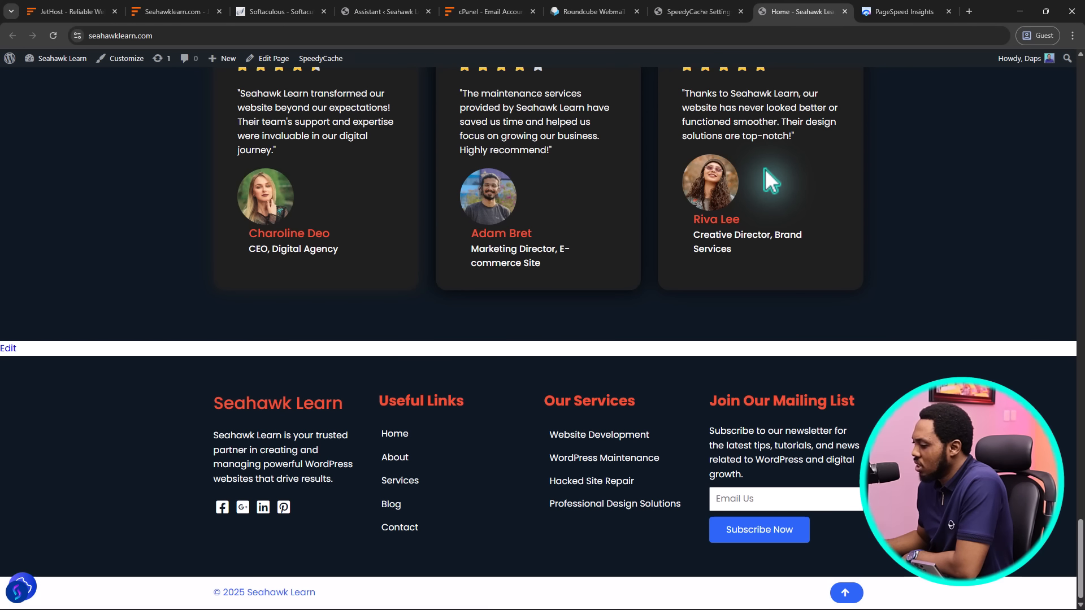
scroll(764, 168, up, 3)
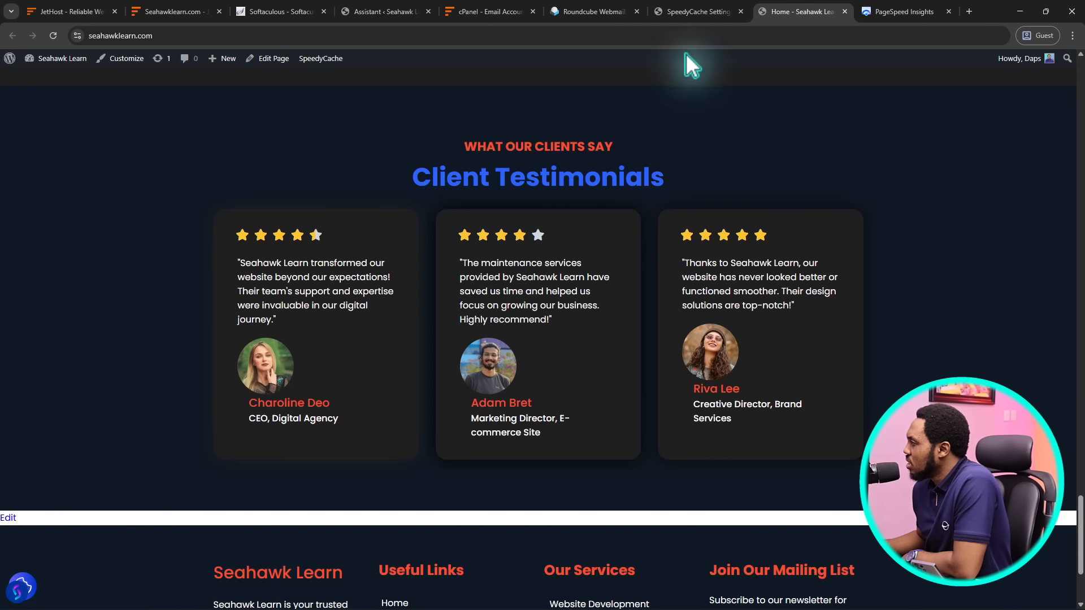
click(700, 10)
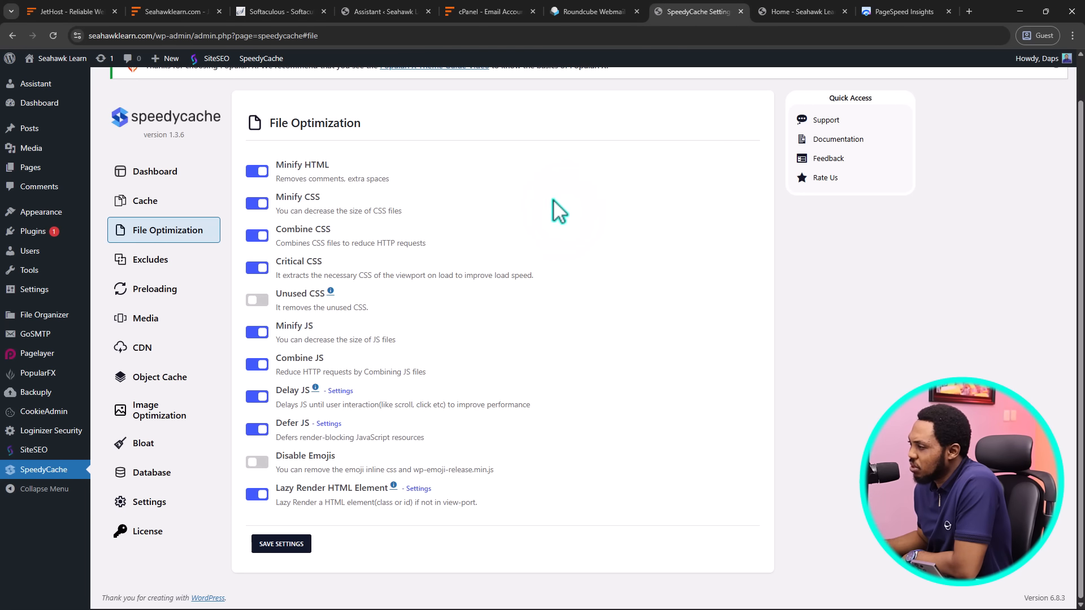
Turn on Preload Critical Images with 1 critical image, and Instant Page
click(148, 261)
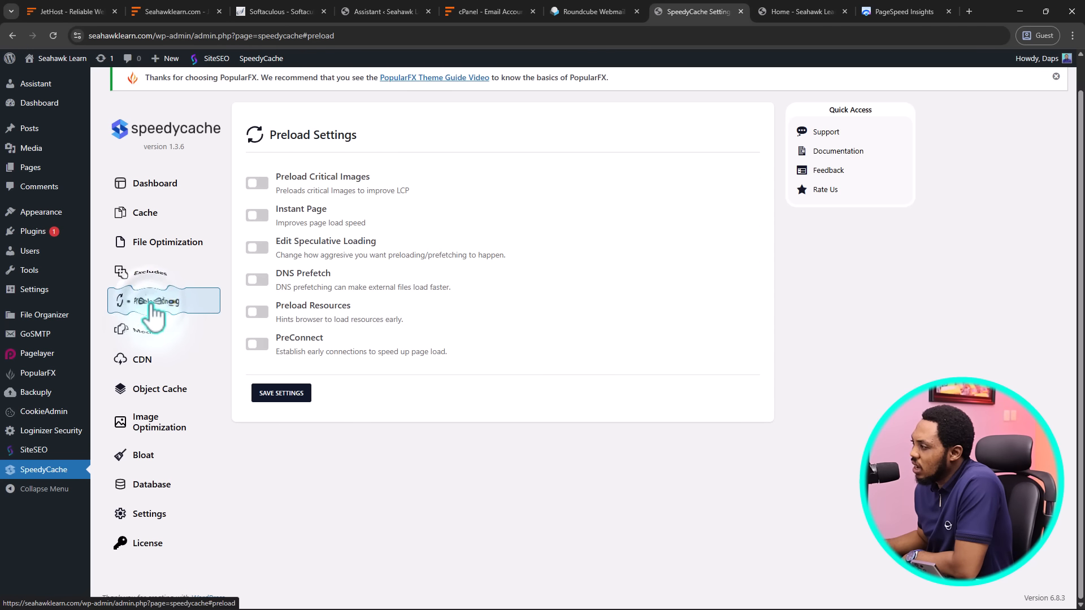
click(261, 183)
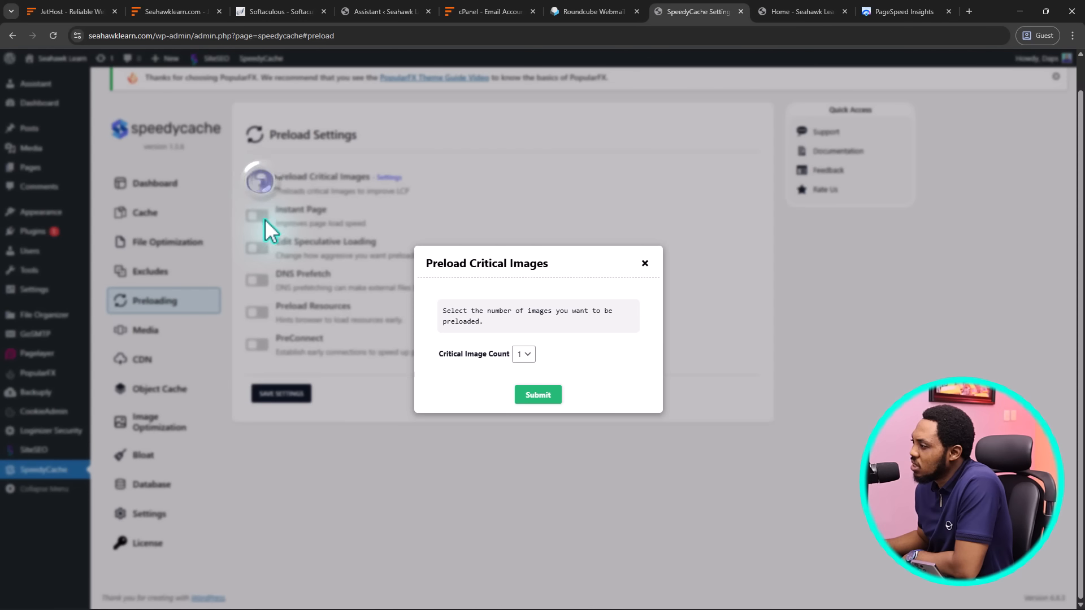
click(538, 394)
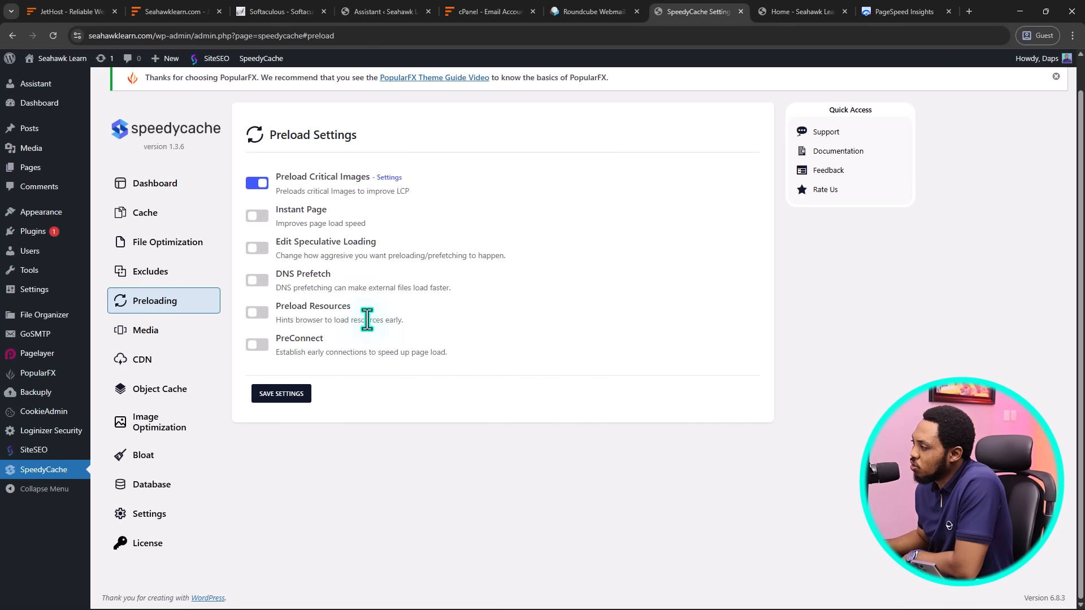
click(261, 216)
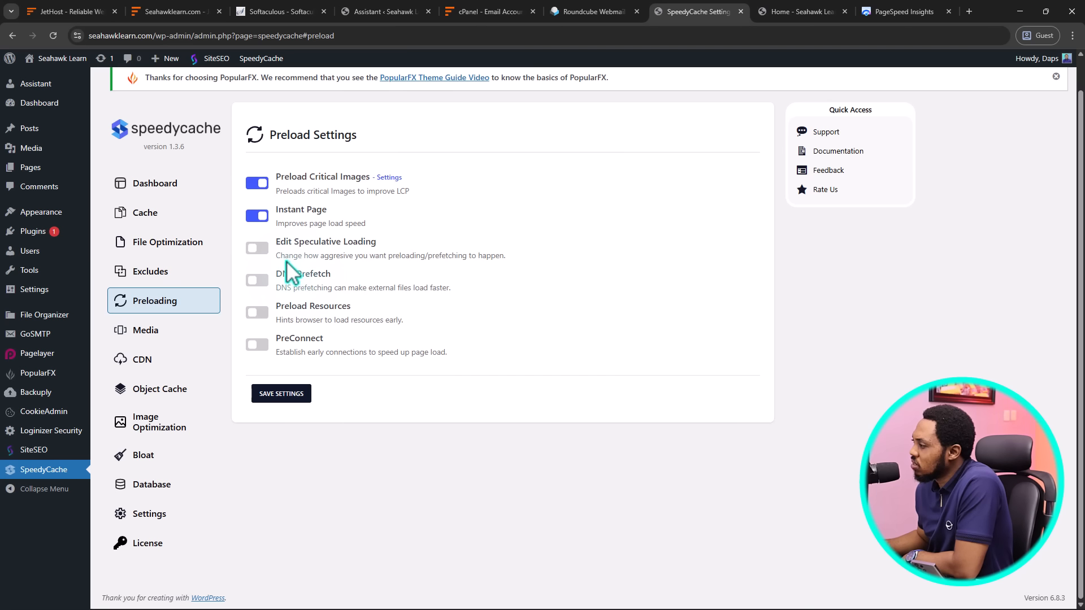
Try speculative loading, then revert it after the Instant Page conflict, keeping Instant Page on
click(259, 249)
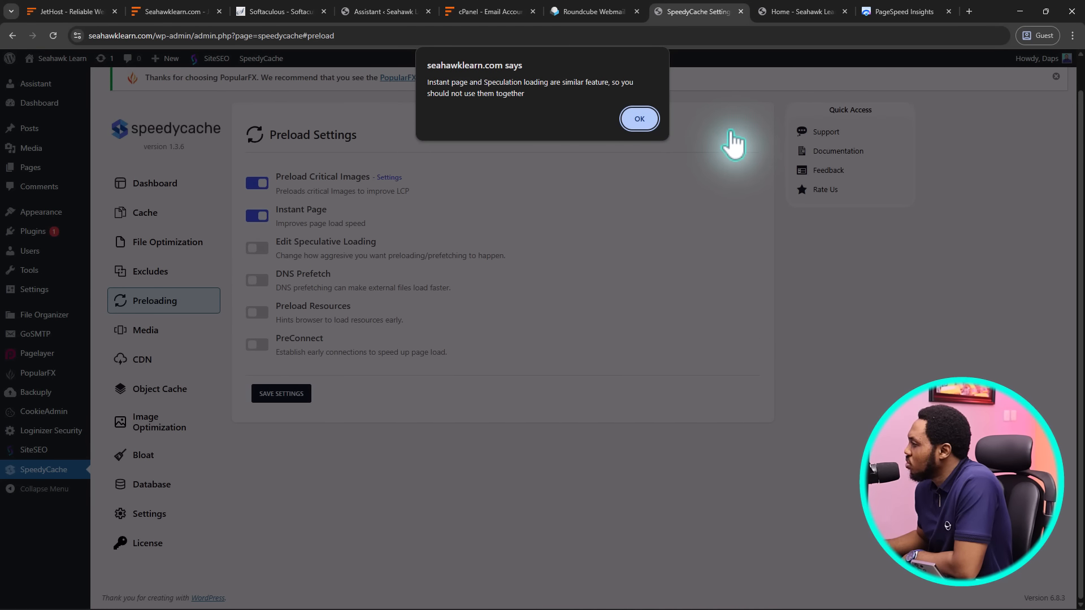
click(638, 119)
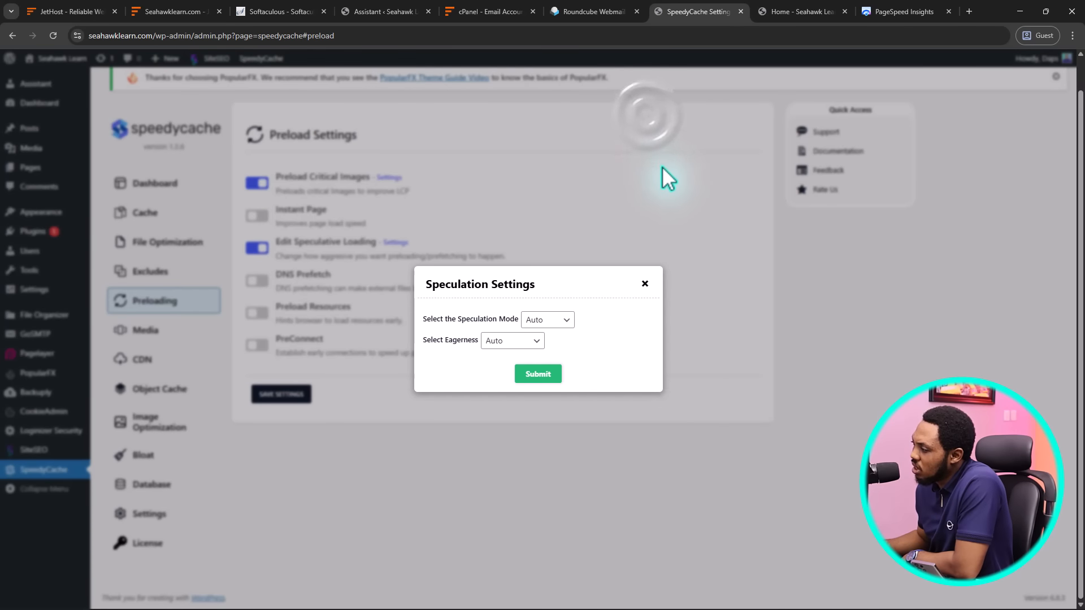
click(644, 283)
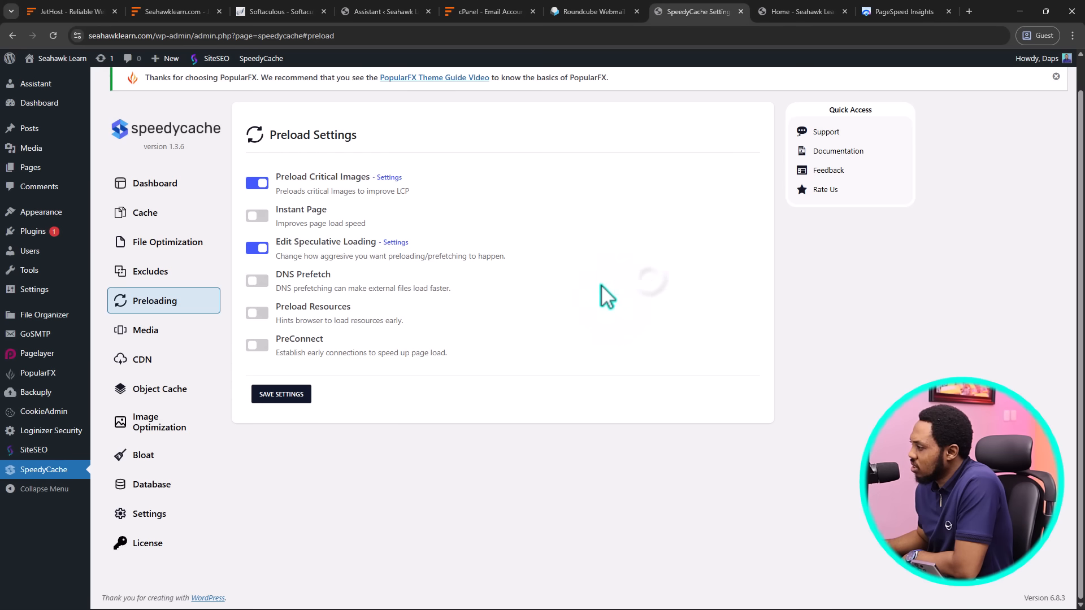
click(257, 248)
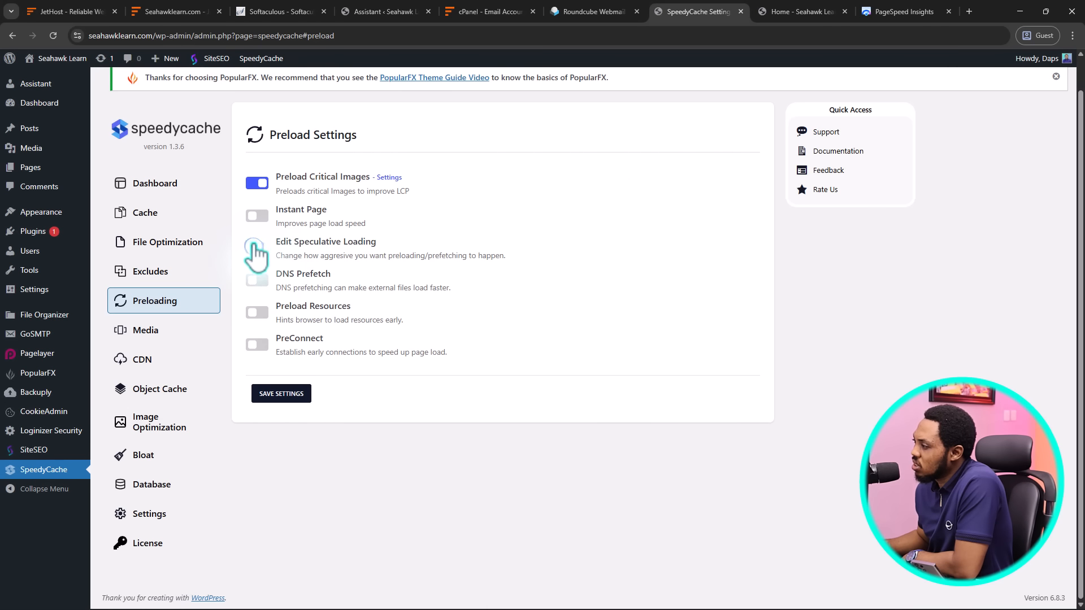
click(261, 215)
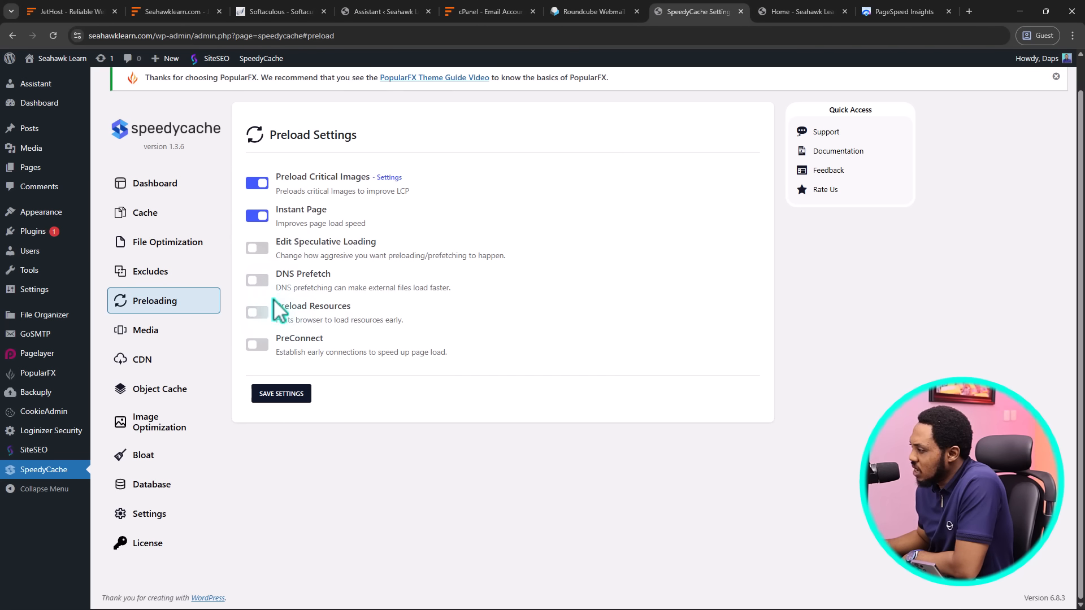
Enable DNS Prefetch and save the preload settings
click(259, 281)
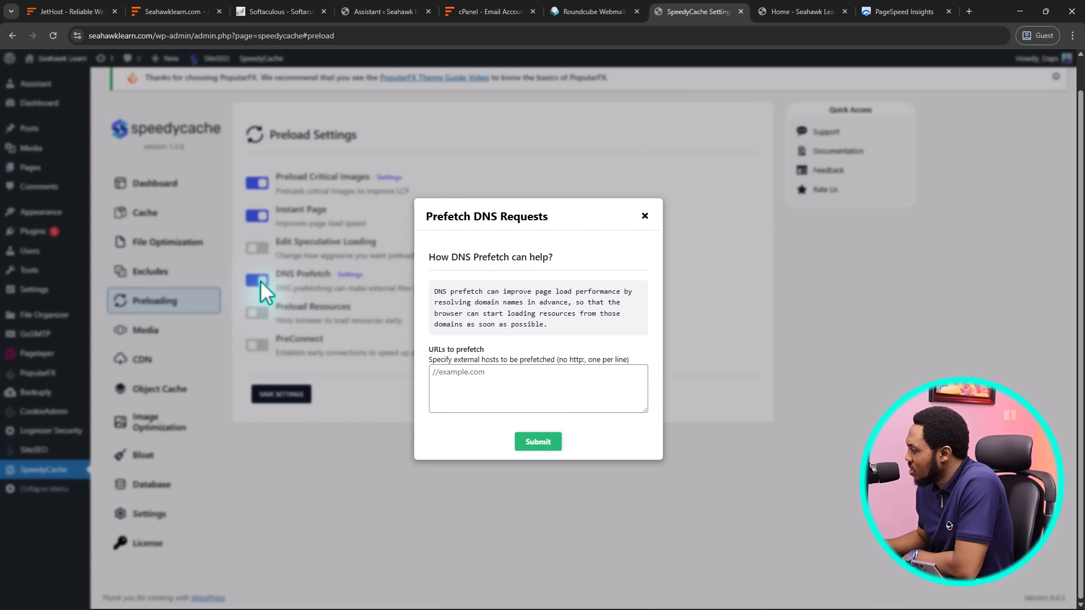
click(644, 216)
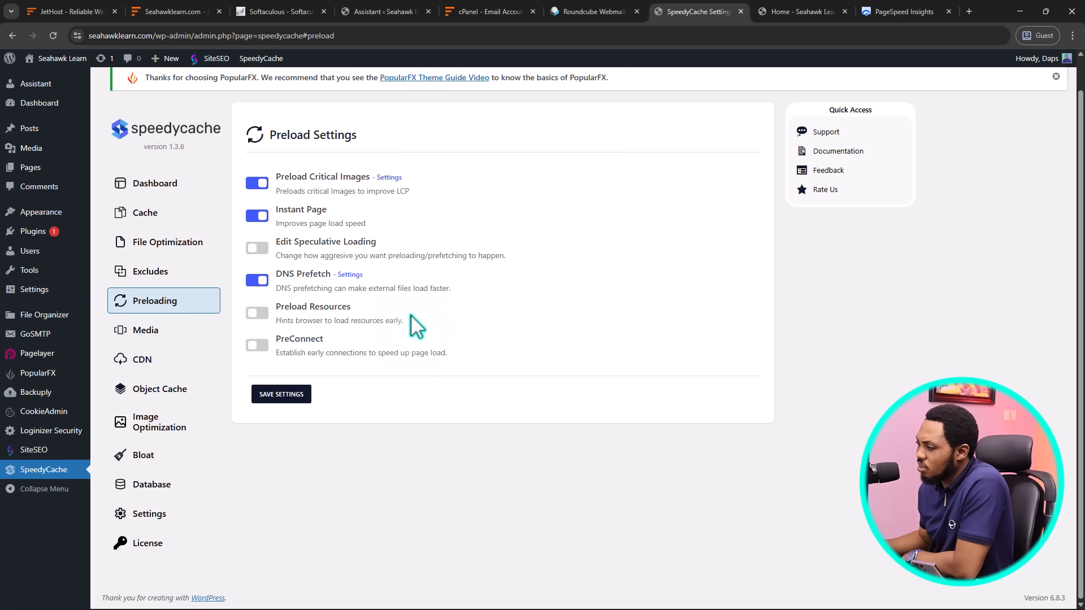
click(274, 396)
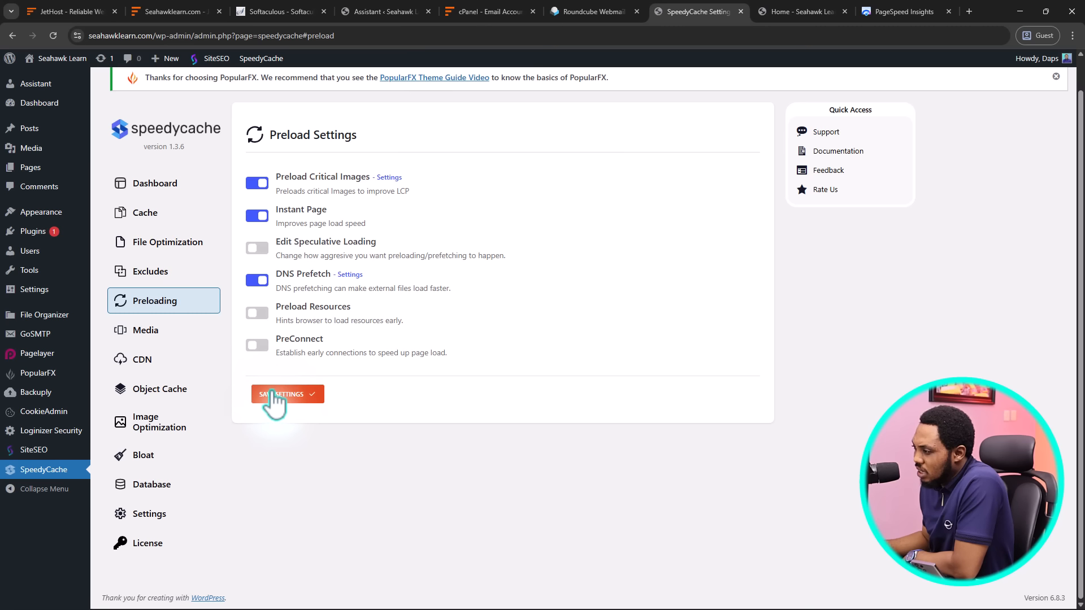
click(149, 333)
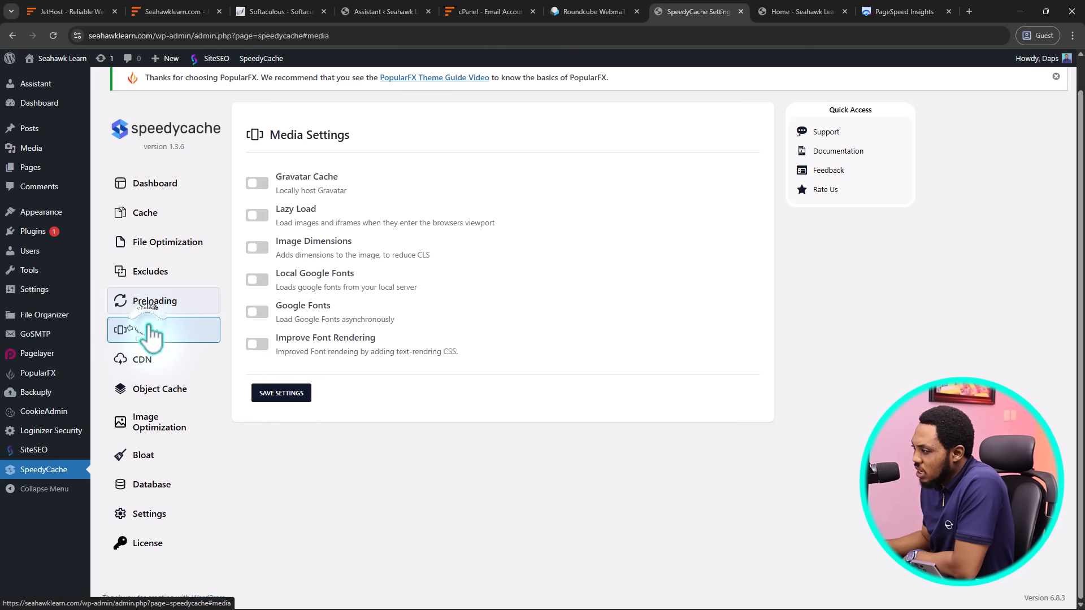
Enable Lazy Load, Image Dimensions, Gravatar Cache, local and async Google Fonts, and font rendering, then save
click(262, 215)
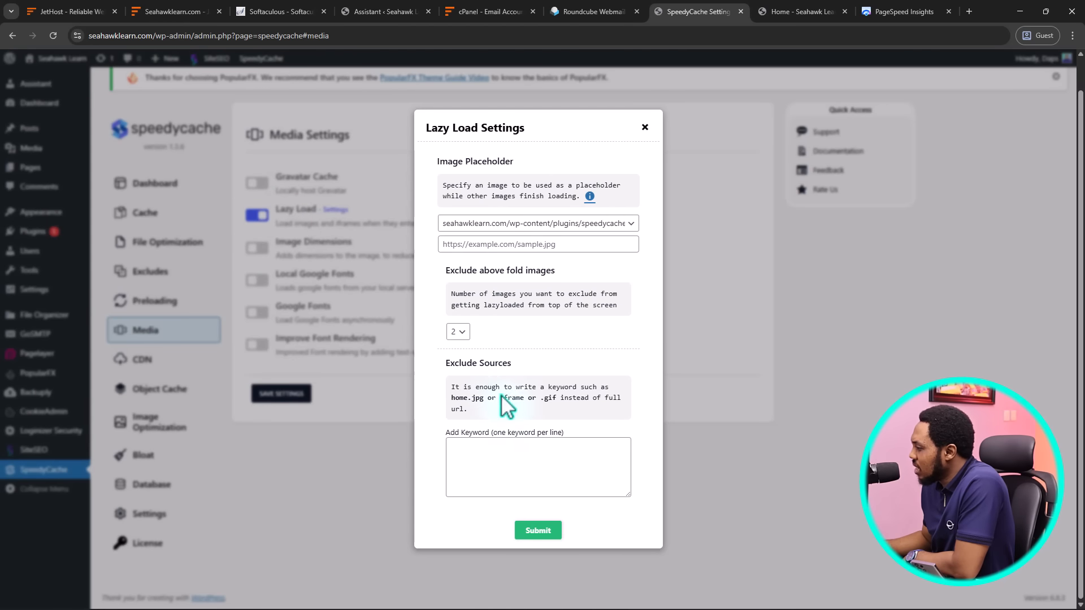
click(543, 536)
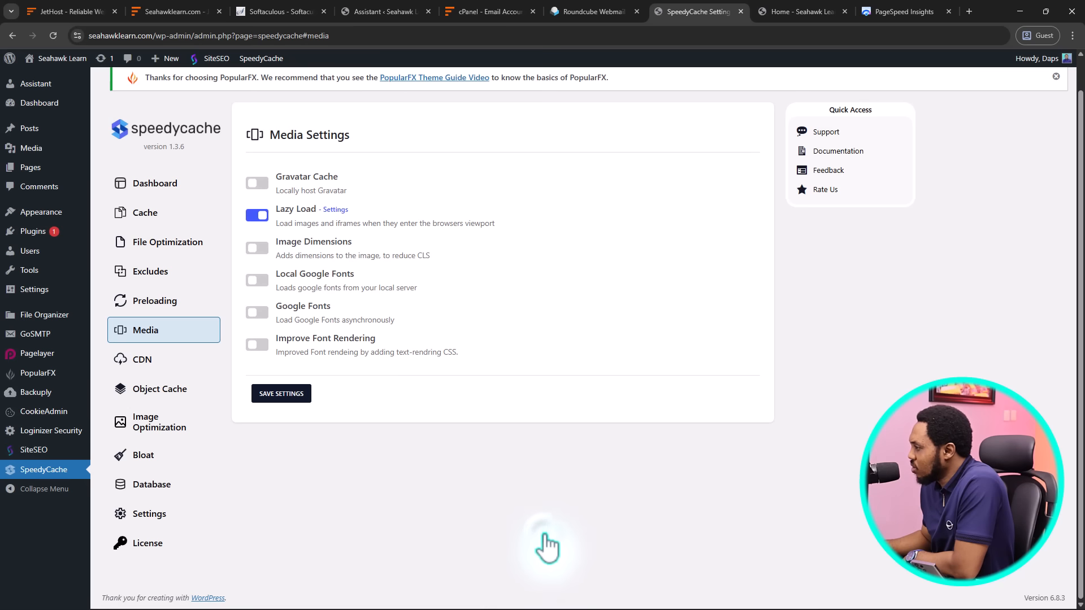
click(261, 250)
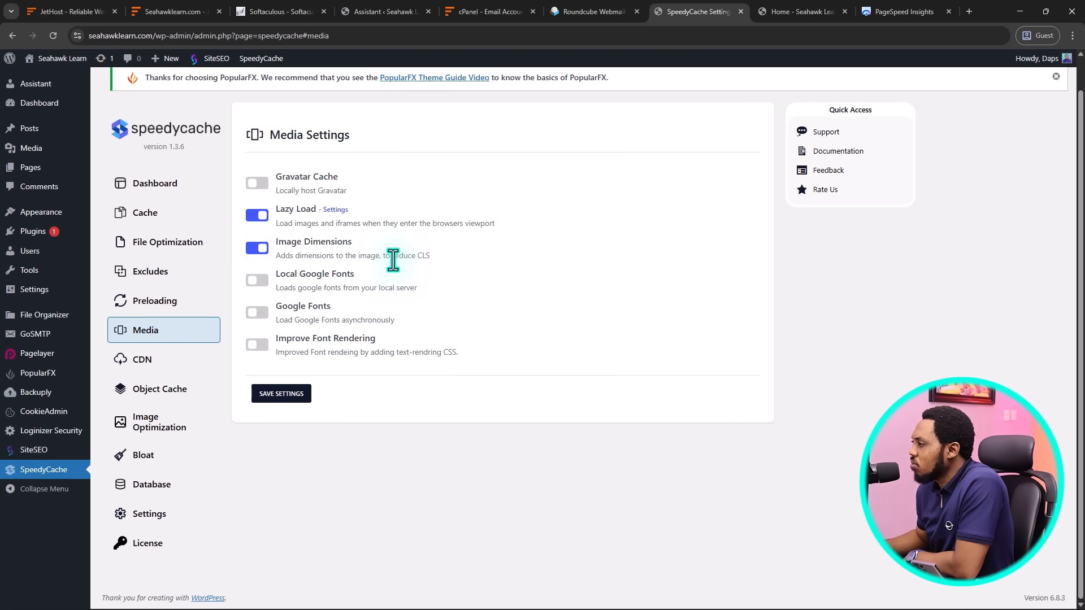
click(258, 182)
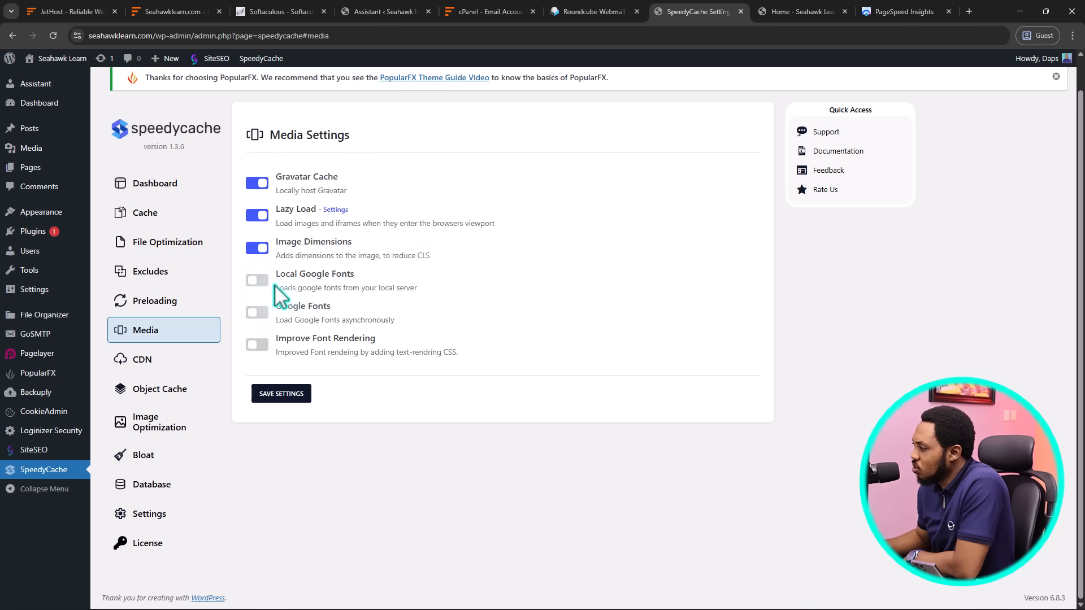
click(259, 281)
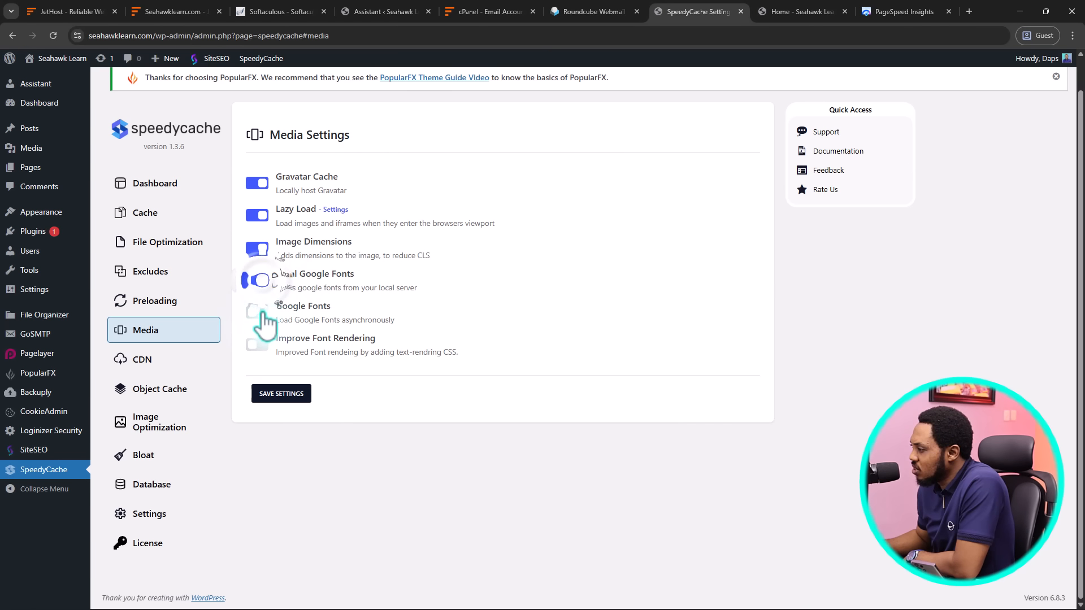
click(258, 312)
click(260, 345)
click(289, 395)
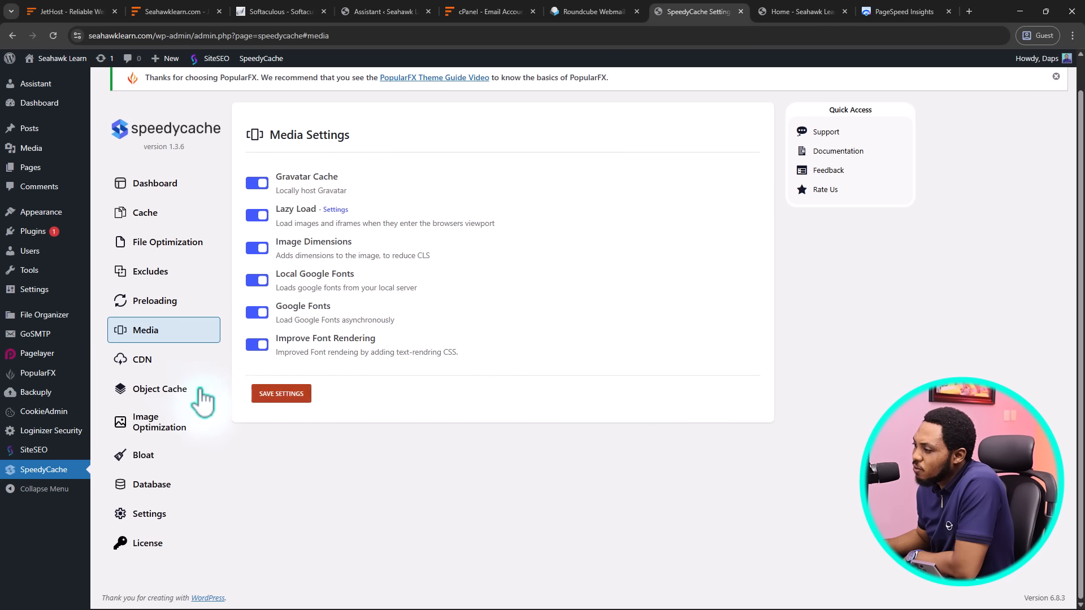
Enable Redis object caching on localhost port 6379 and save the Object Cache settings
click(167, 389)
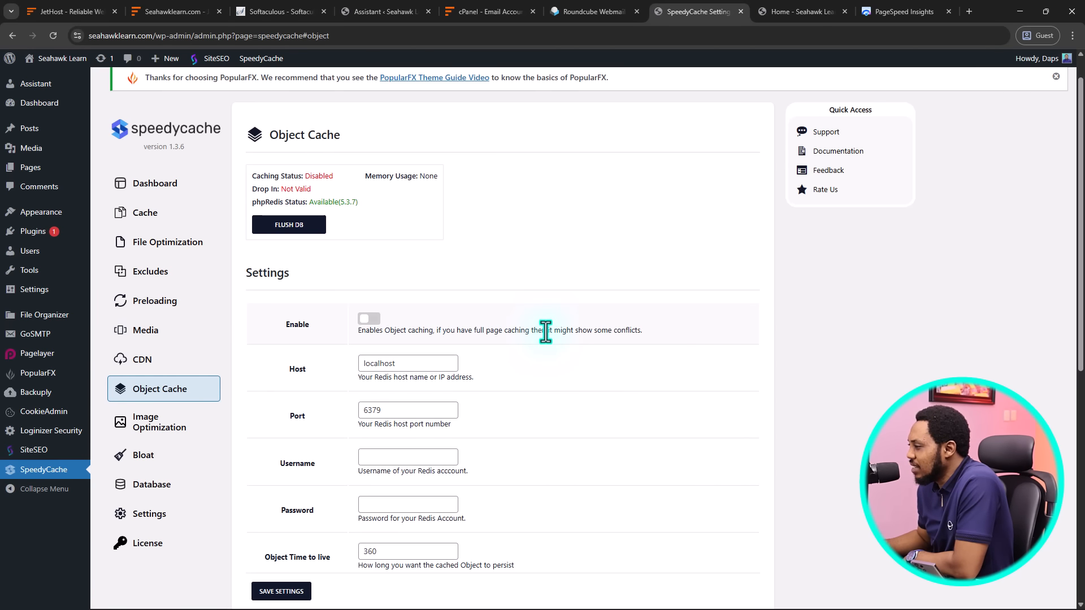
scroll(548, 336, down, 2)
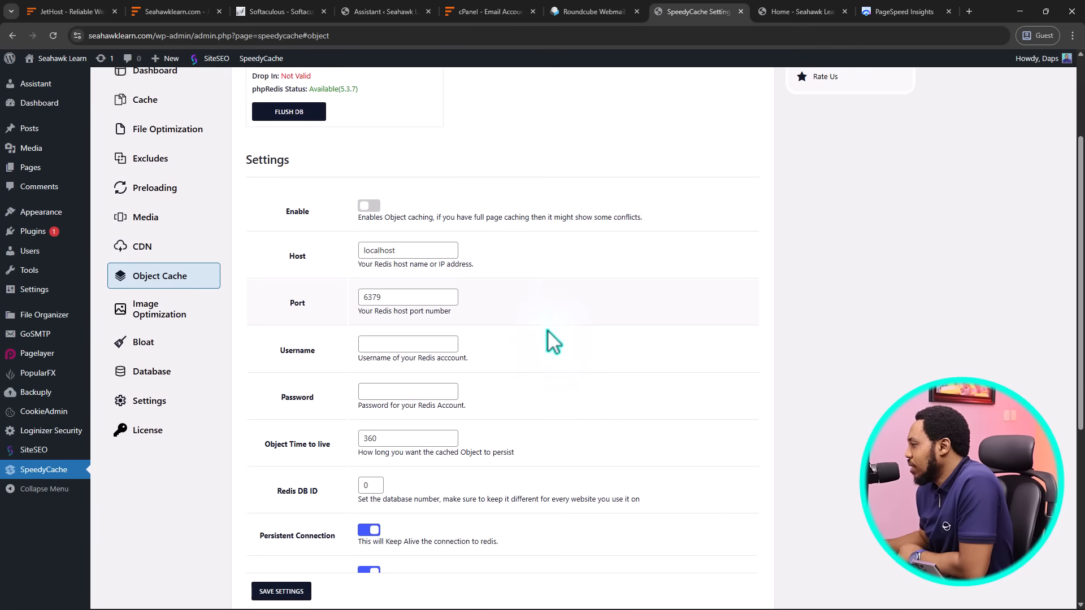
click(367, 206)
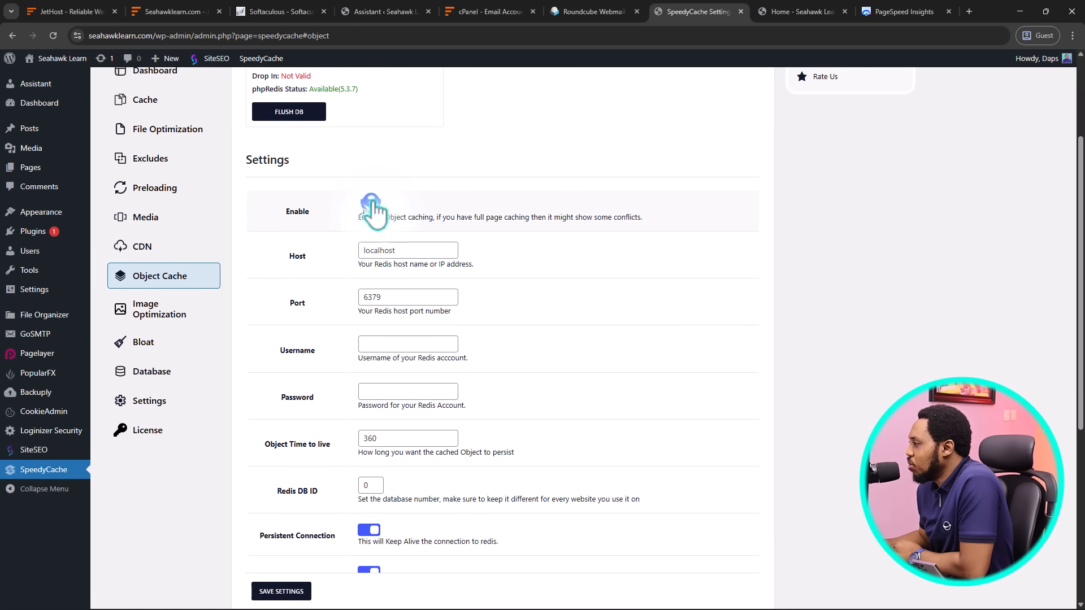
scroll(576, 286, down, 4)
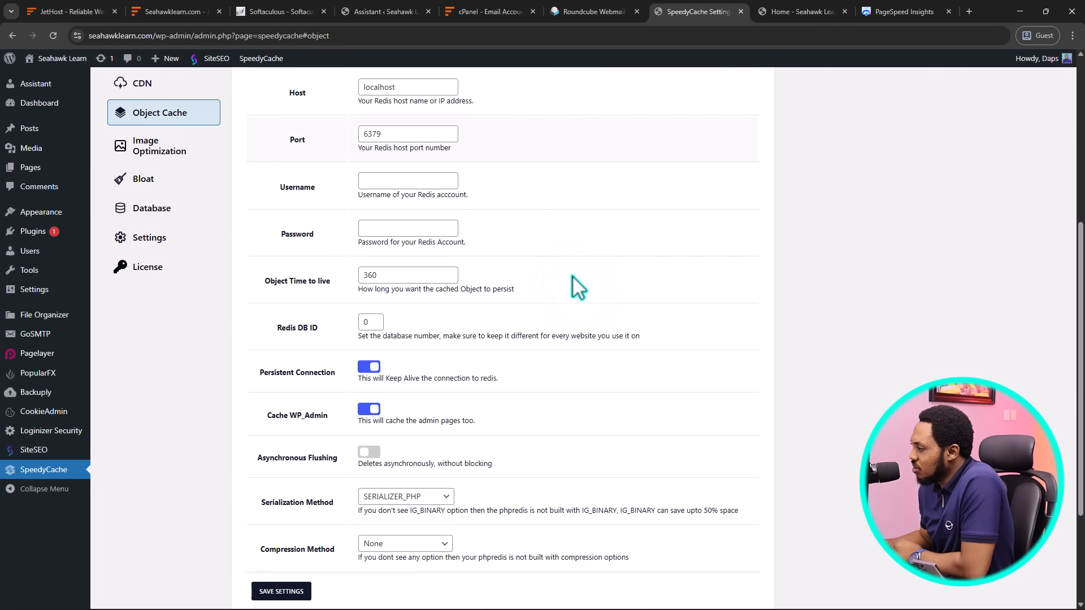
scroll(579, 288, down, 2)
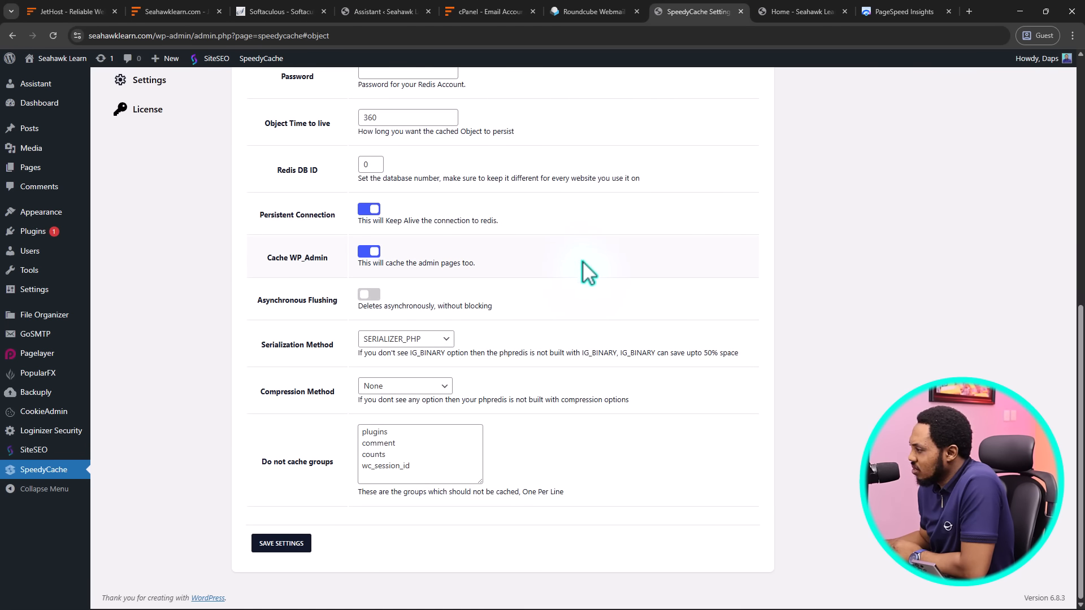
click(276, 544)
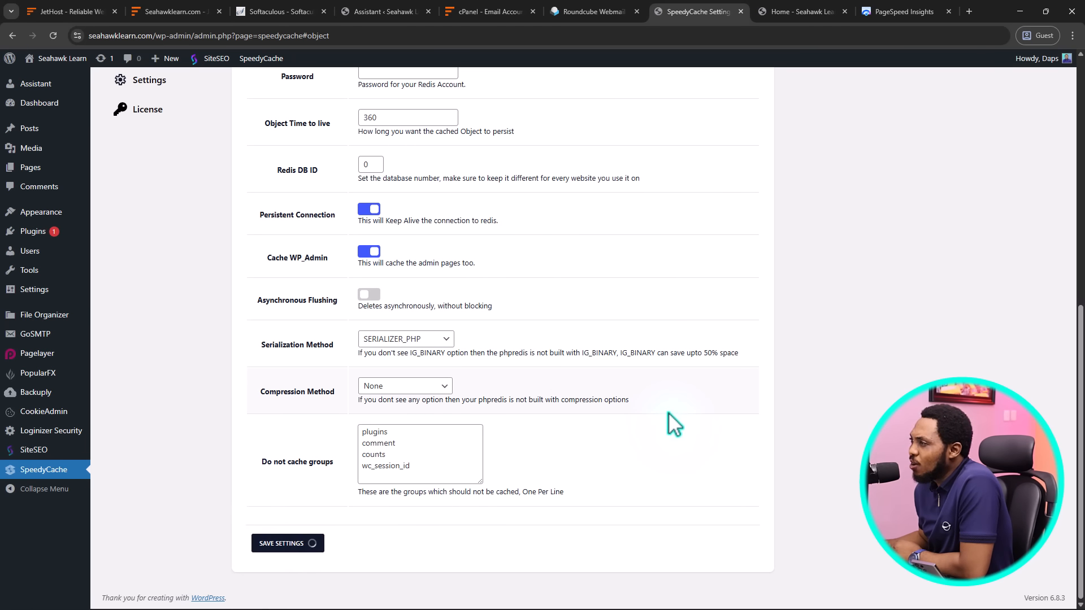
scroll(668, 411, up, 7)
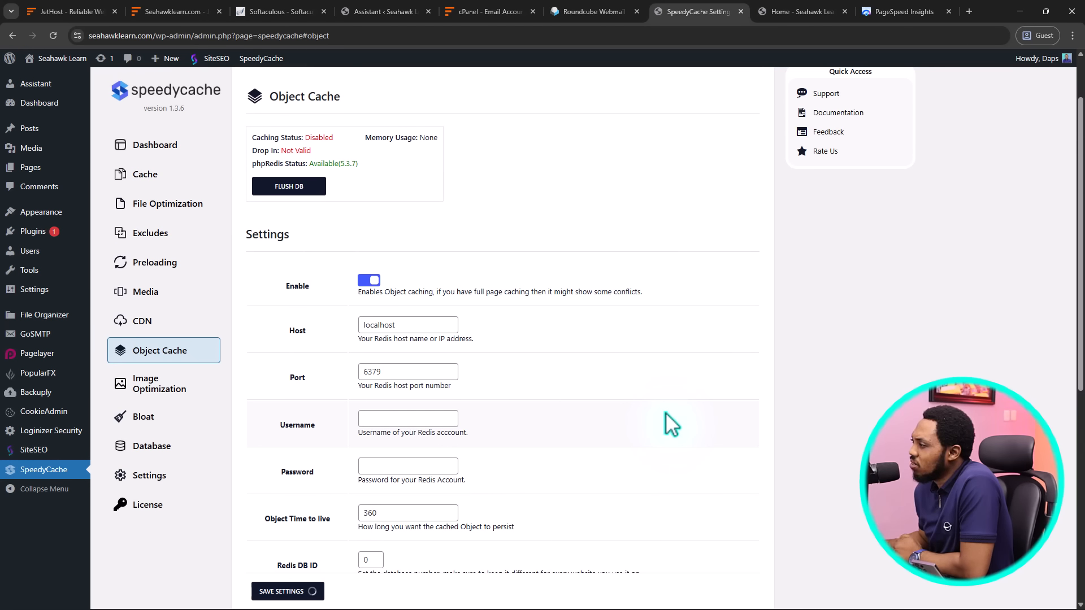
scroll(667, 423, up, 1)
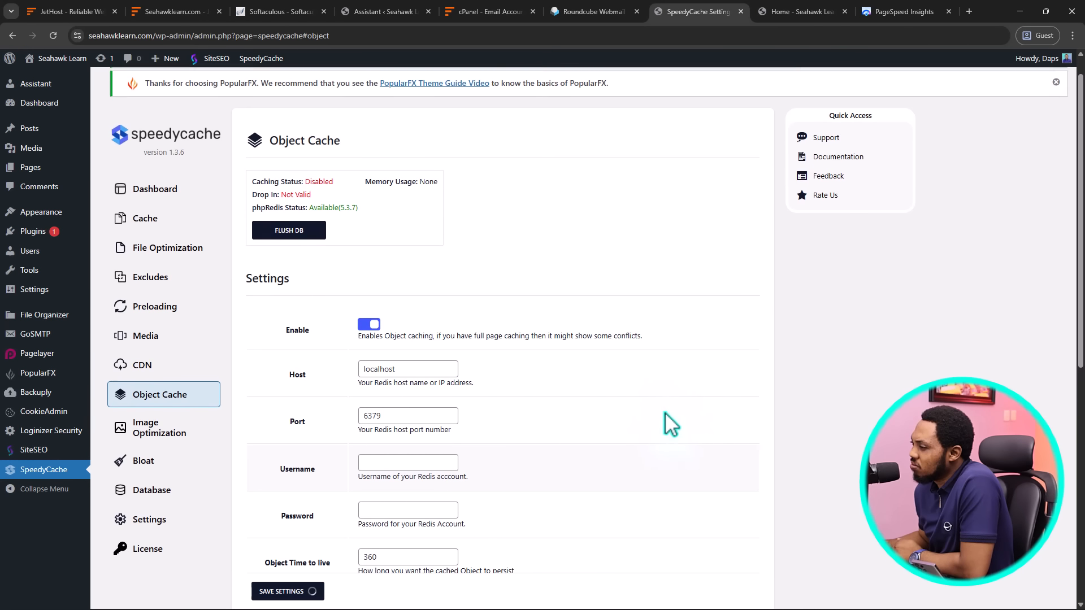
Check the CDN provider list, keep Cloudflare with the CDN off, and go to Image Optimization
click(136, 377)
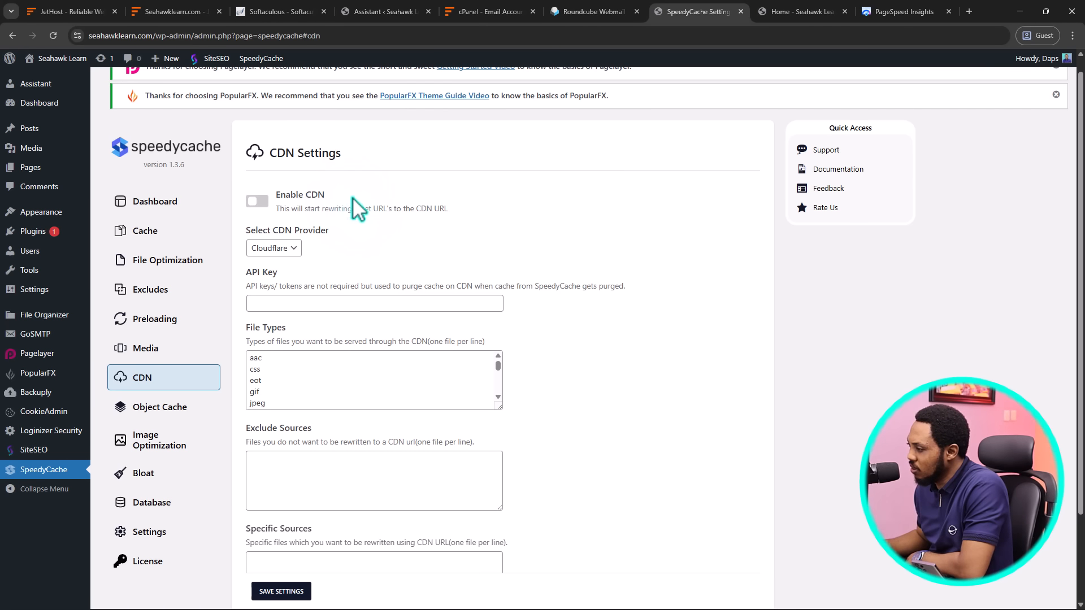
click(285, 250)
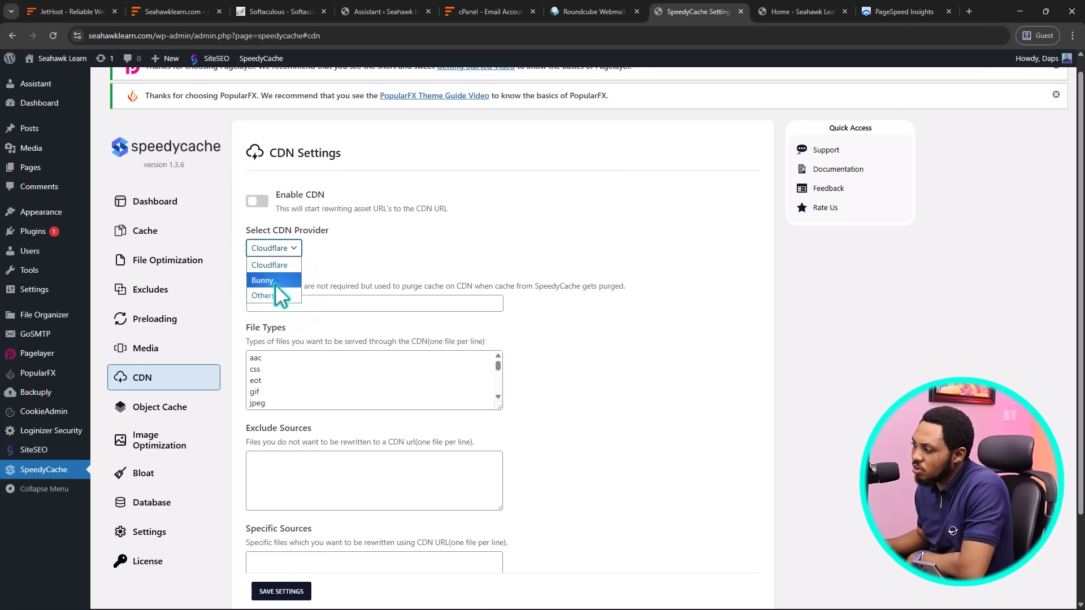
click(428, 249)
scroll(427, 249, down, 2)
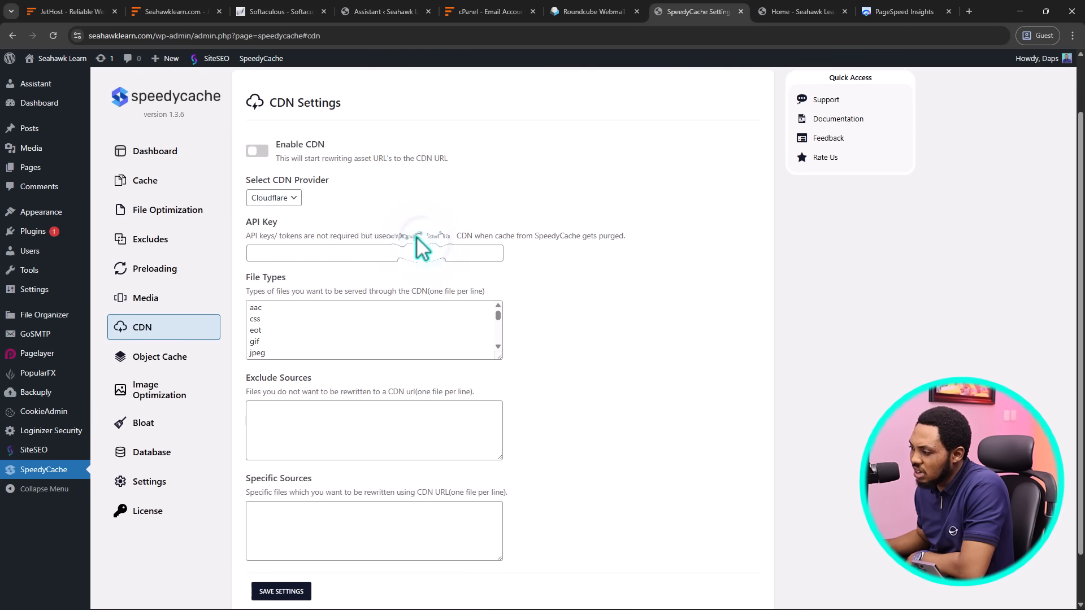
click(153, 341)
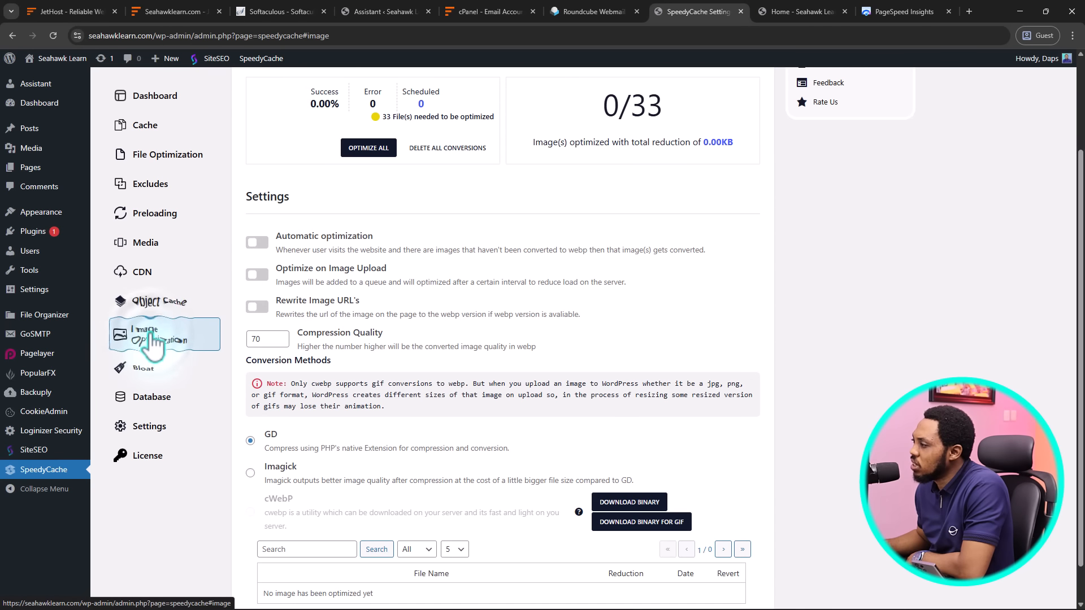
Run Optimize All on the 33 images, dismissing the error alerts, saving 4008.56KB
scroll(388, 315, up, 2)
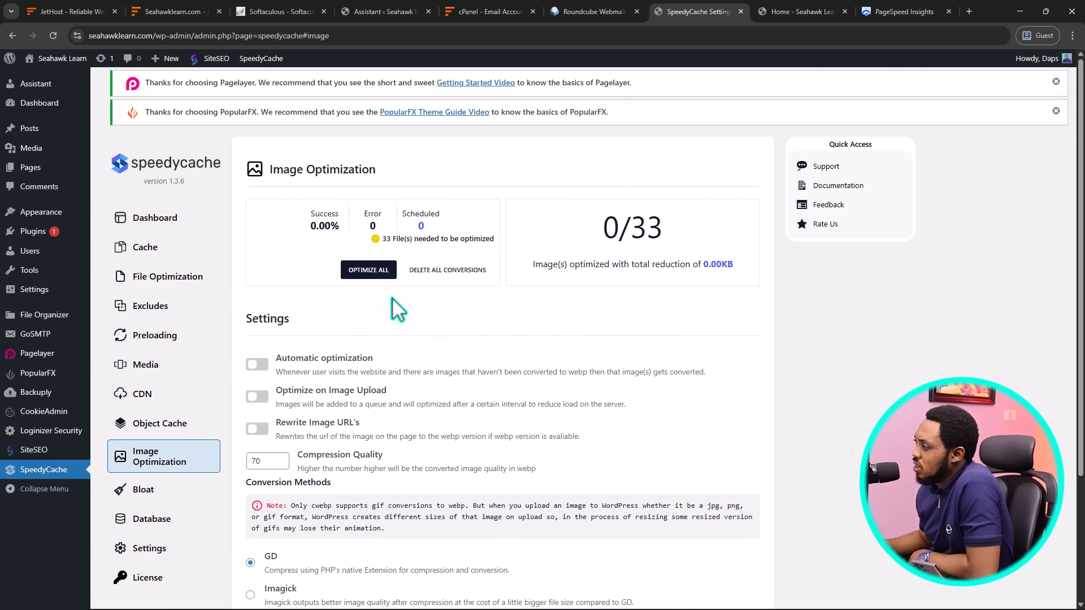
click(370, 270)
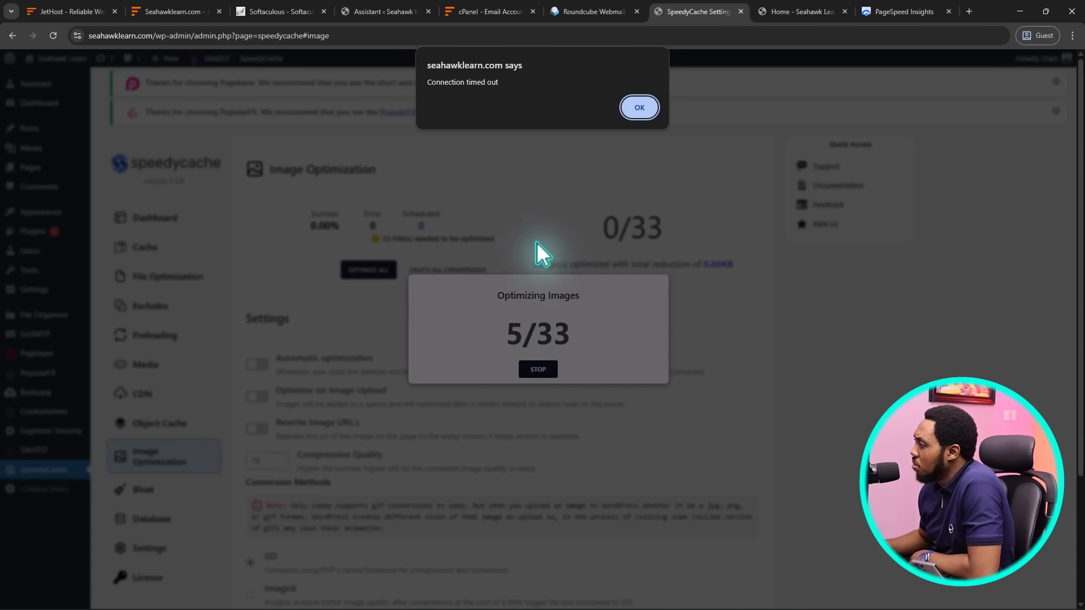
click(637, 105)
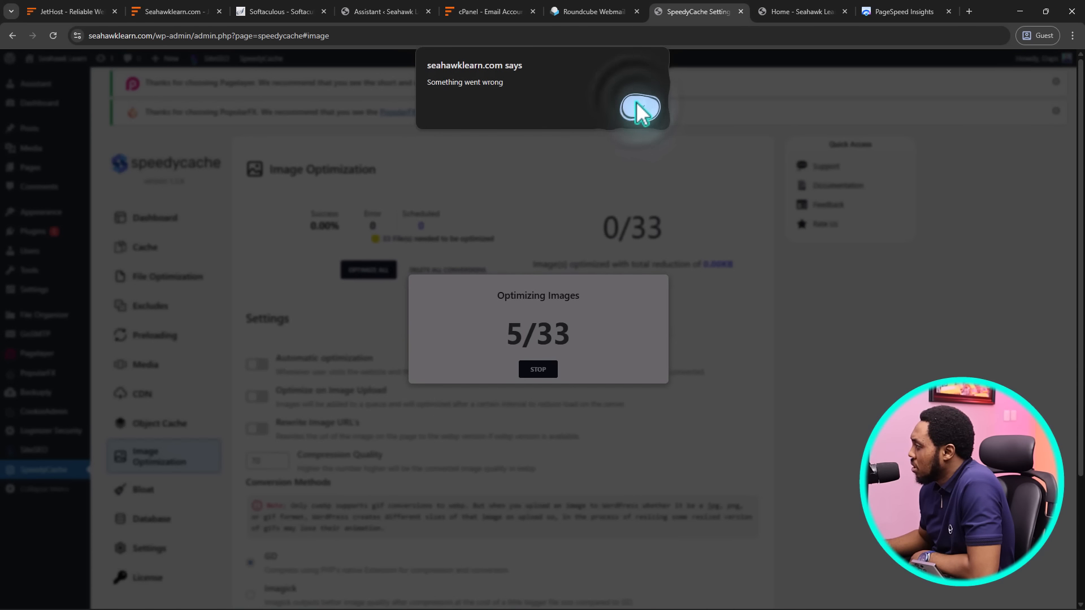
click(636, 107)
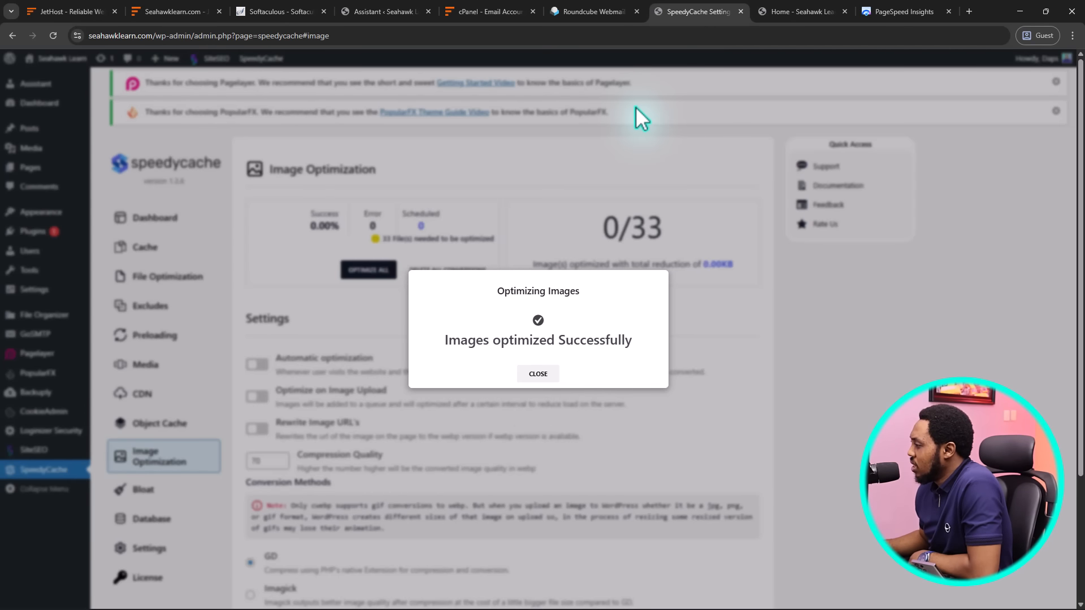
click(529, 375)
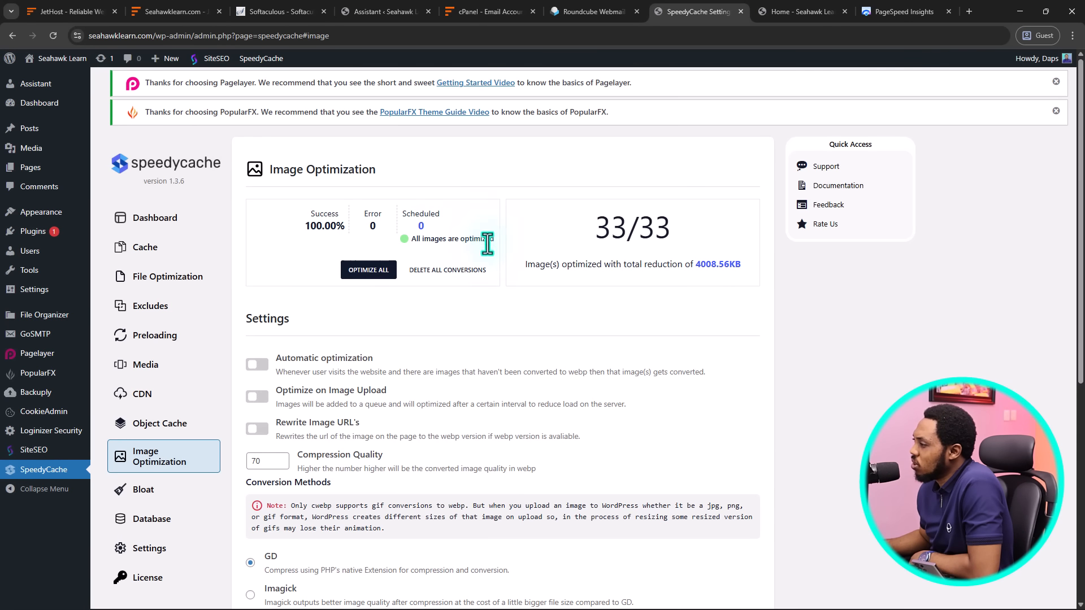
scroll(487, 249, down, 2)
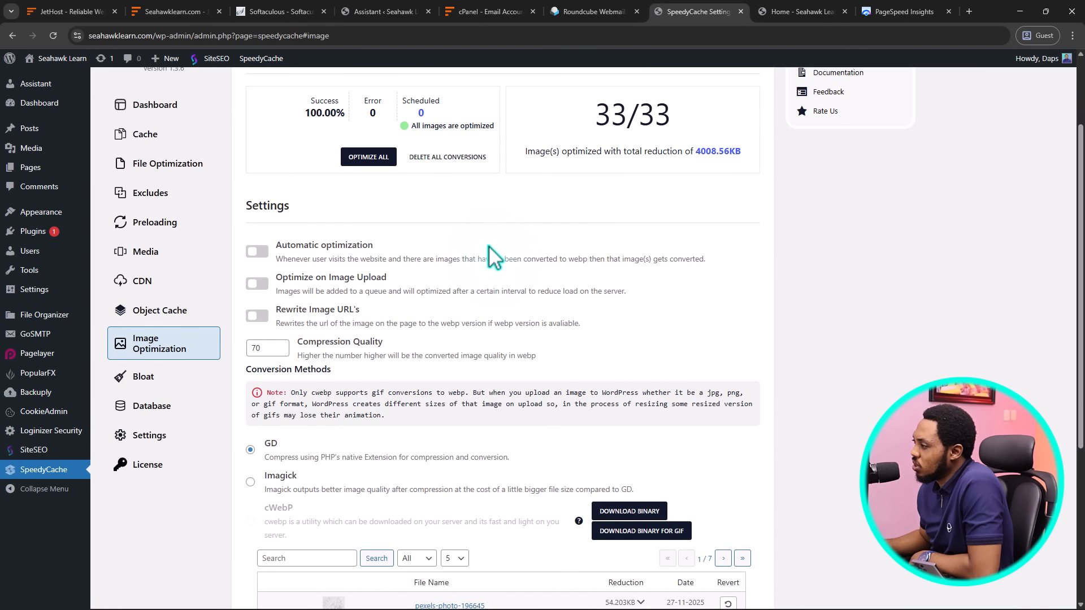
Turn on automatic image optimization and optimize-on-upload, then open the Bloat Remover page
click(260, 252)
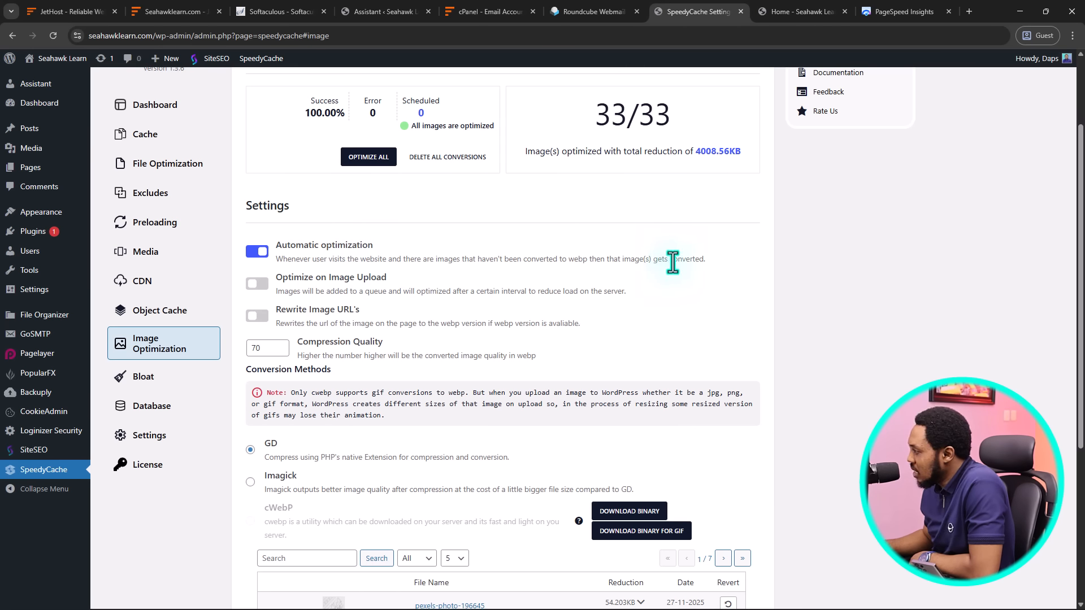
click(259, 283)
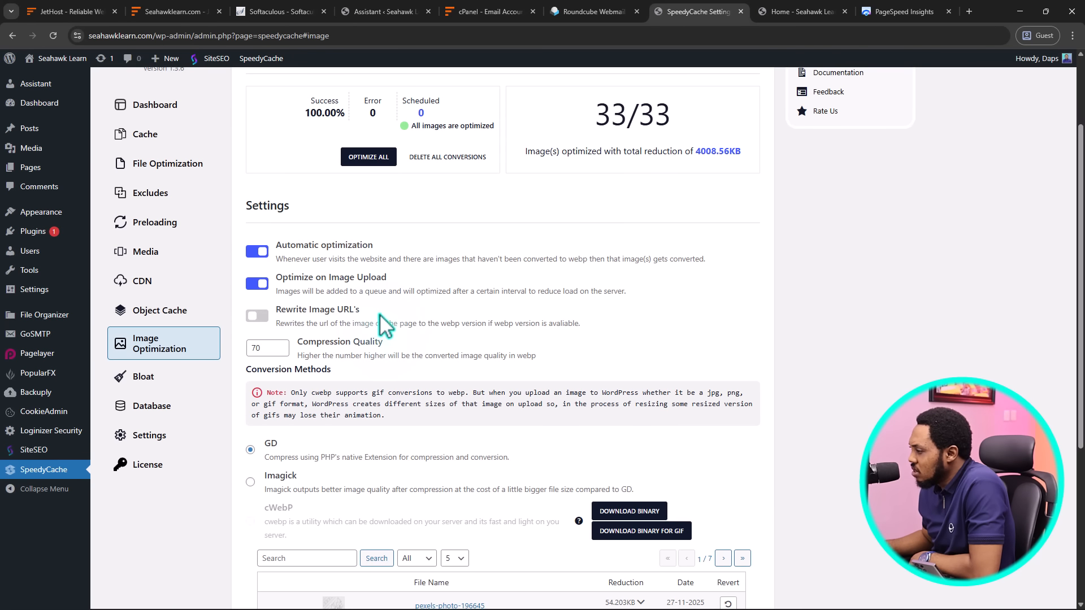
scroll(415, 312, down, 4)
scroll(415, 312, down, 1)
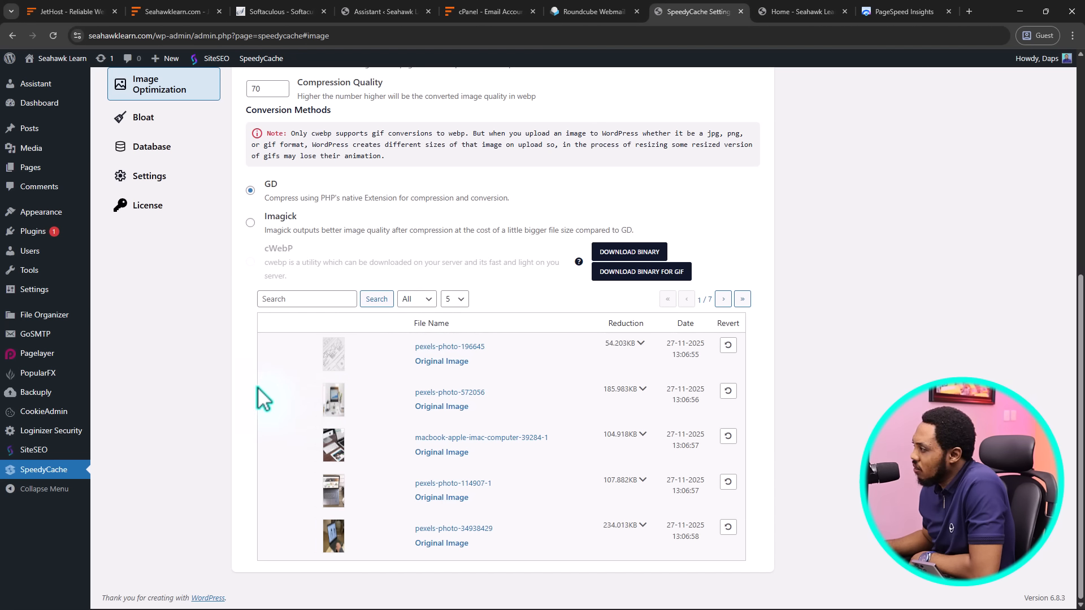
scroll(263, 398, up, 4)
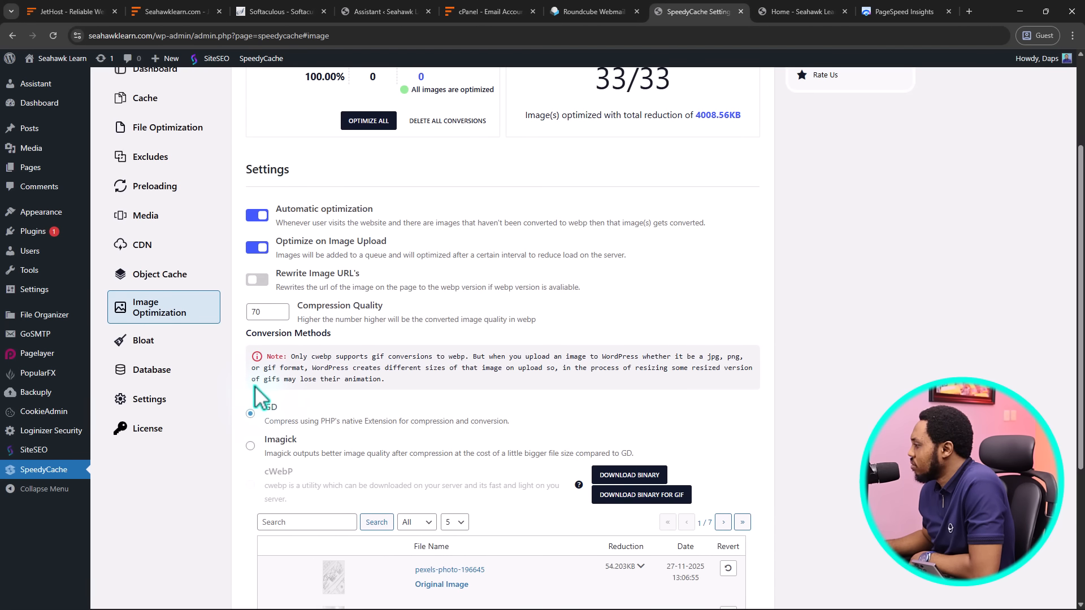
scroll(261, 395, up, 3)
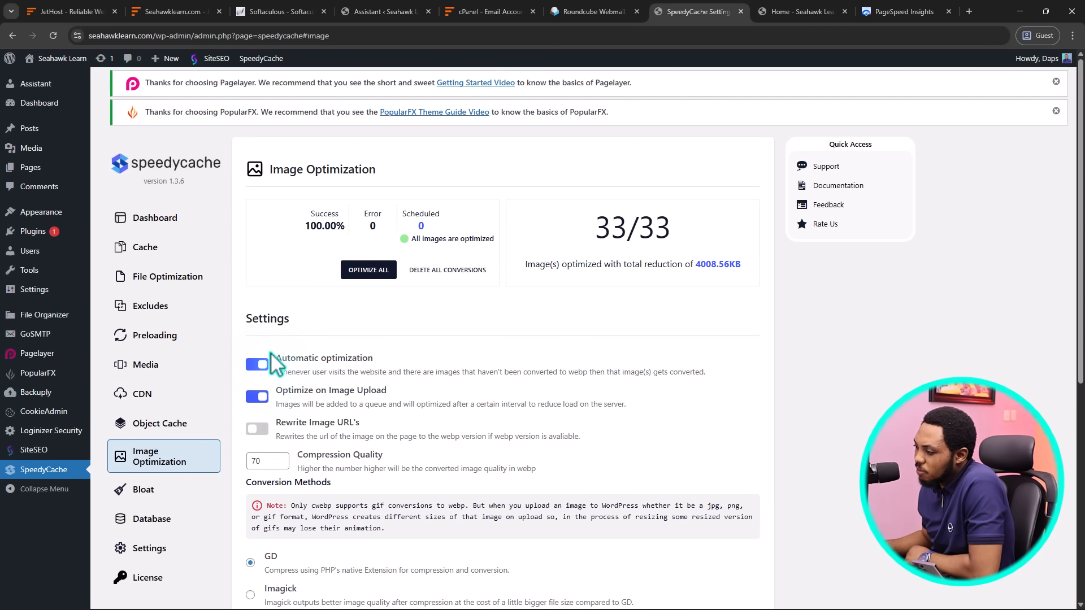
scroll(271, 353, down, 2)
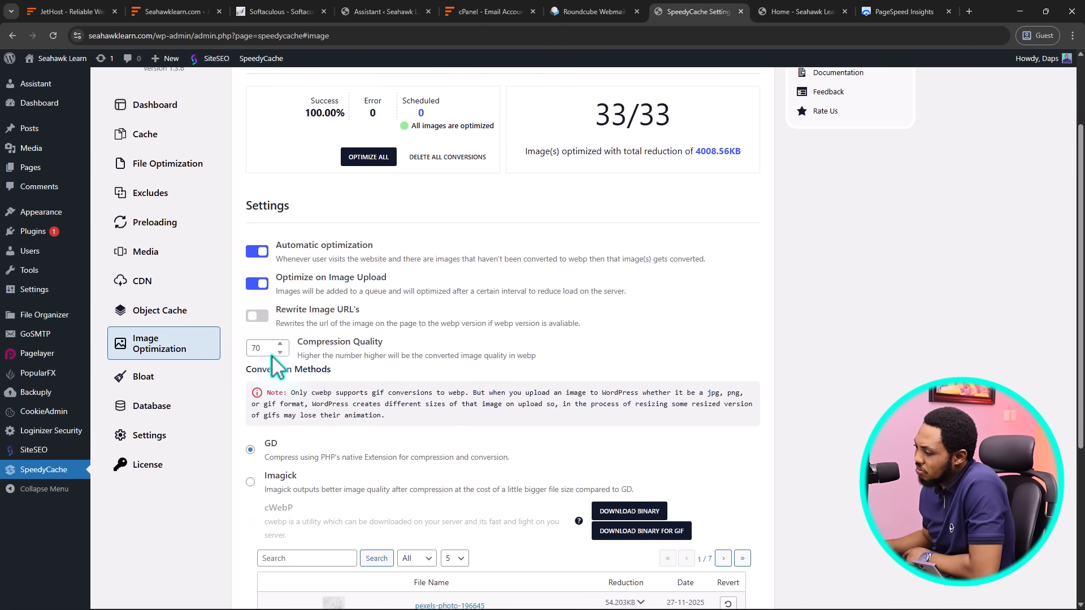
click(127, 386)
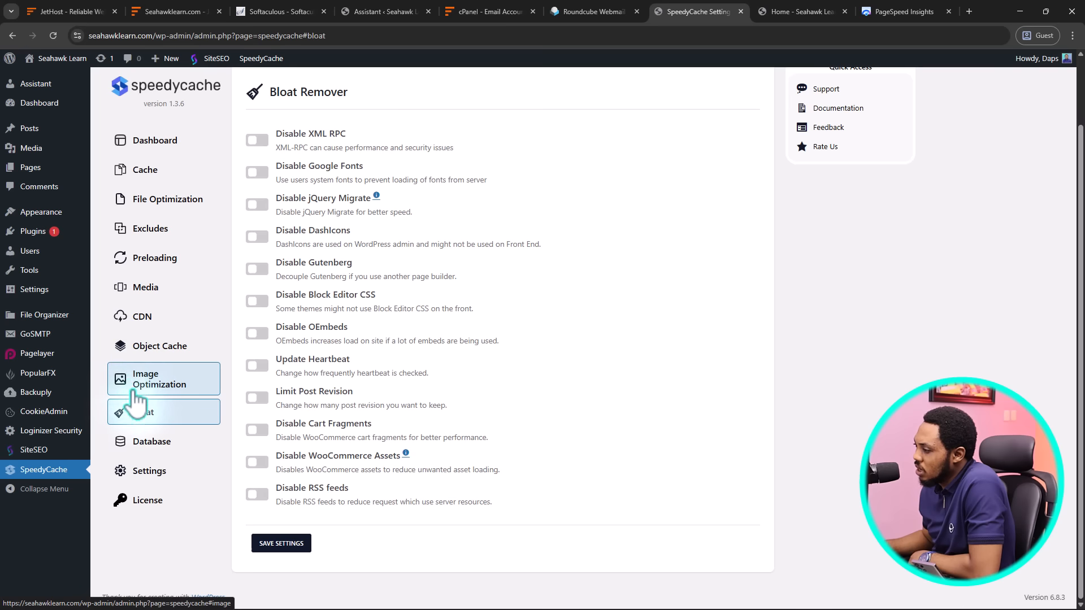
Pass through the Database Optimizer to General Settings and try Import Settings
click(152, 450)
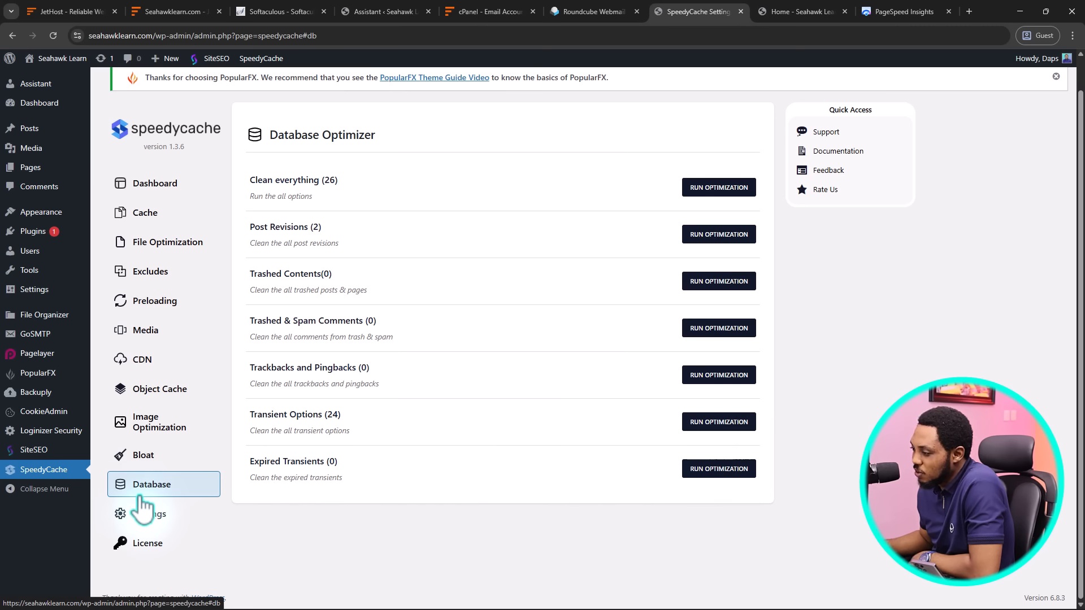
click(150, 515)
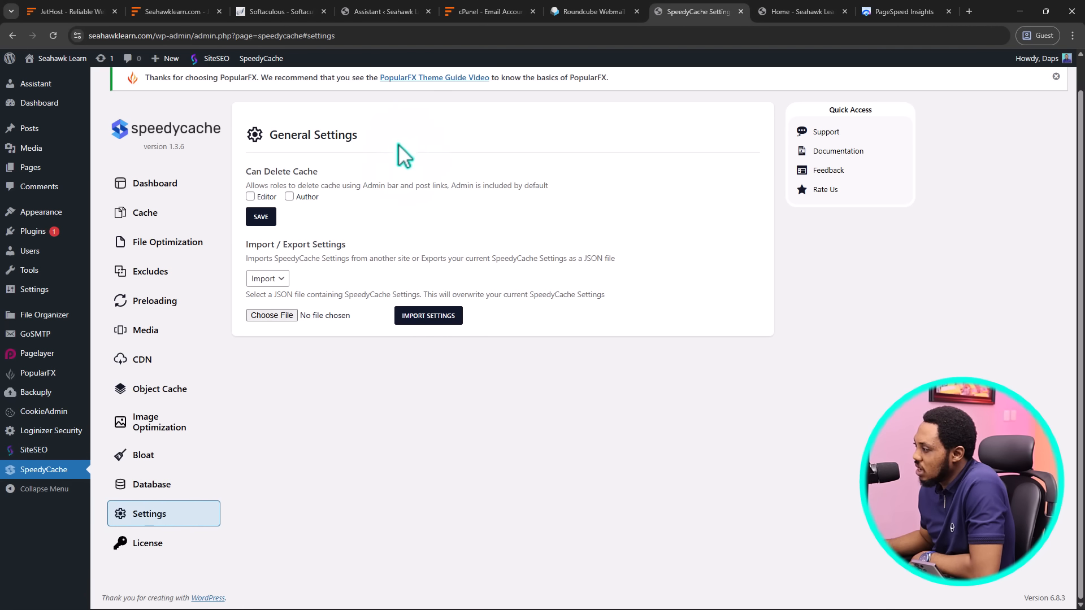
click(417, 322)
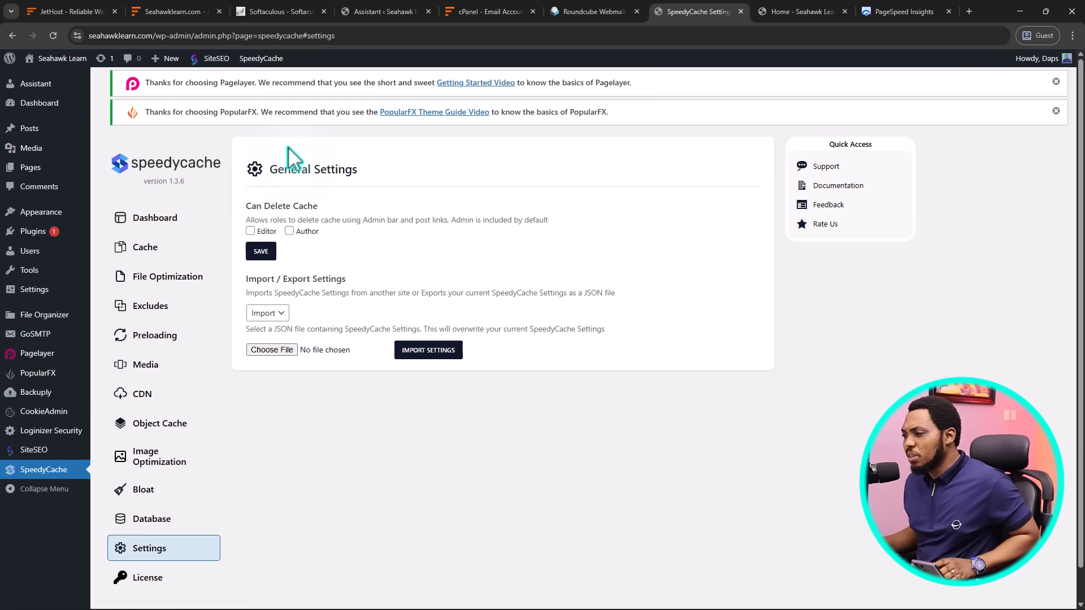
mouse_move(55, 324)
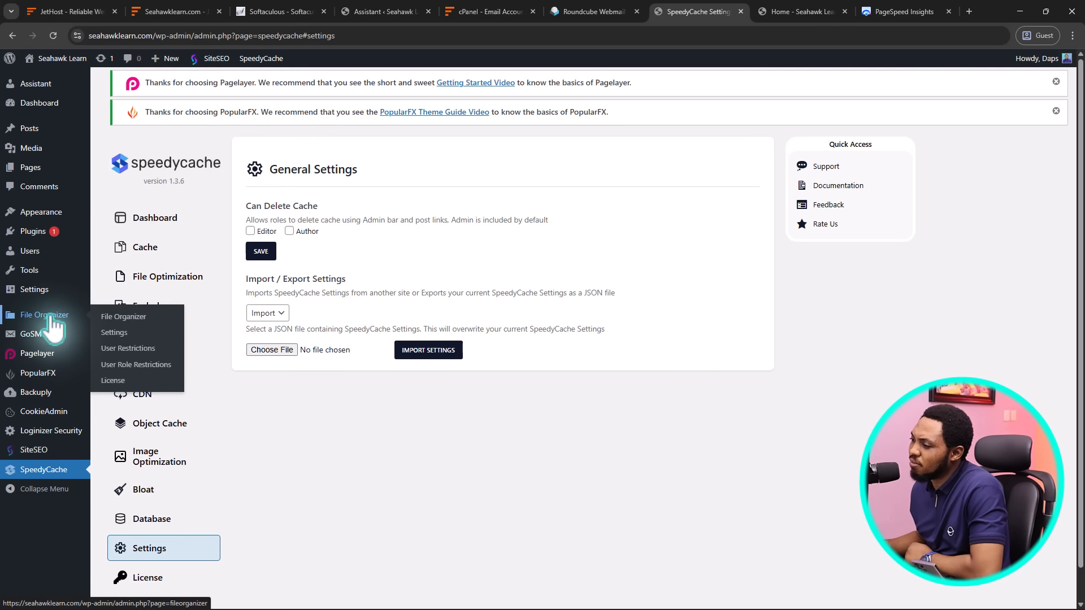
Browse the public_html file list in the File Organizer file manager
click(120, 316)
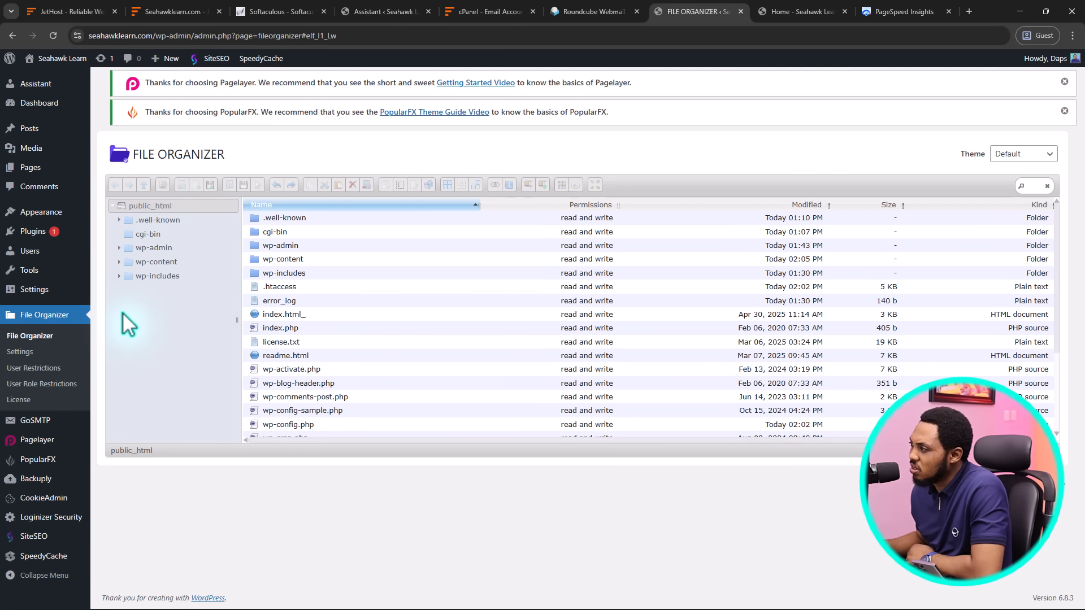
scroll(285, 304, down, 3)
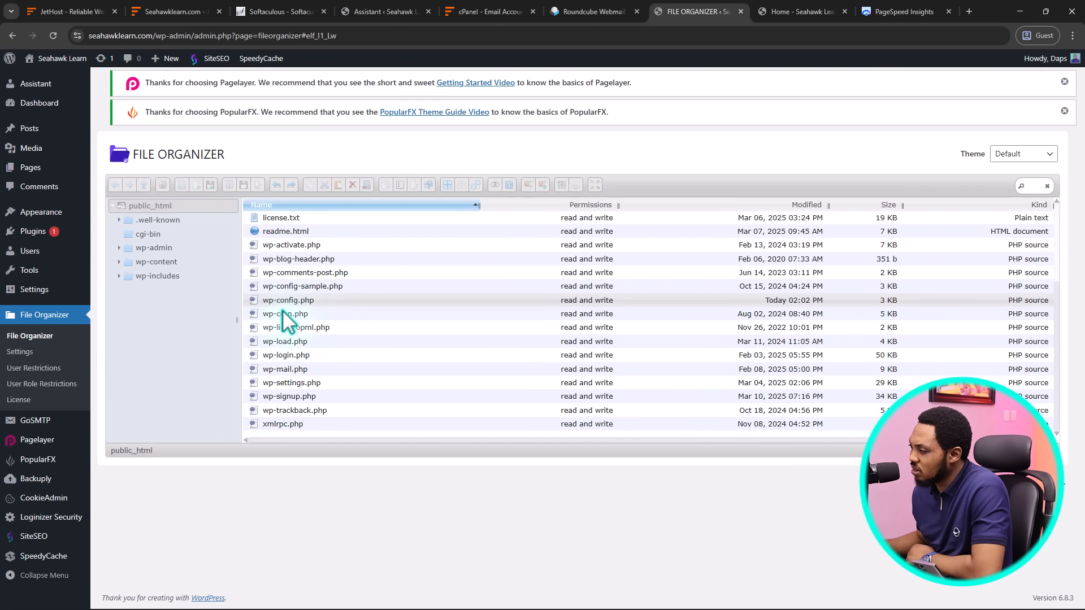
scroll(280, 313, up, 3)
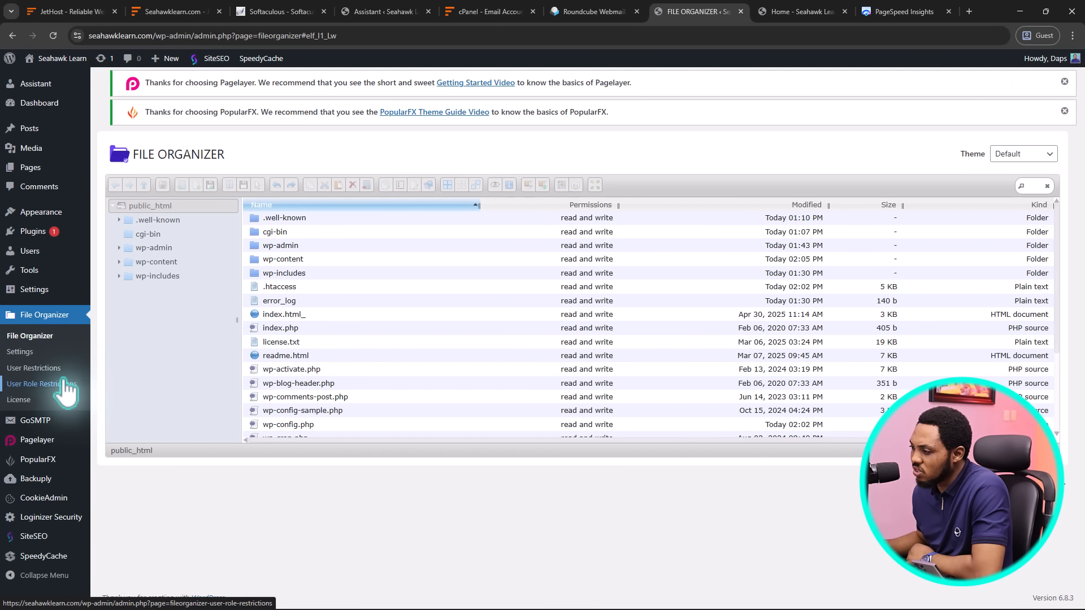
Review FileOrganizer's General settings: Files View Icons, English, Hide .htaccess and Trash off
click(19, 353)
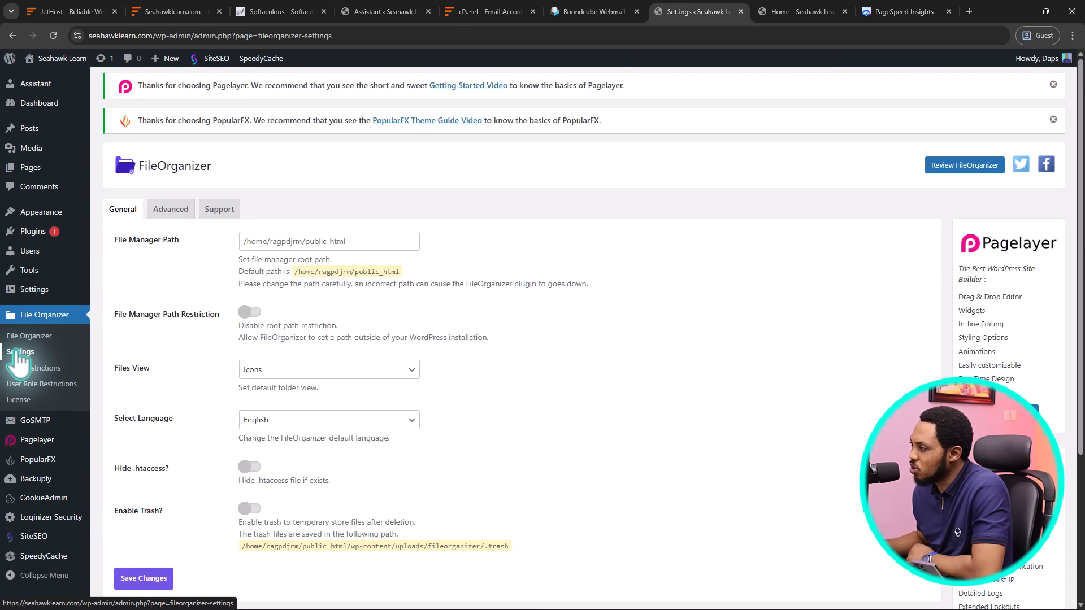
scroll(394, 350, down, 1)
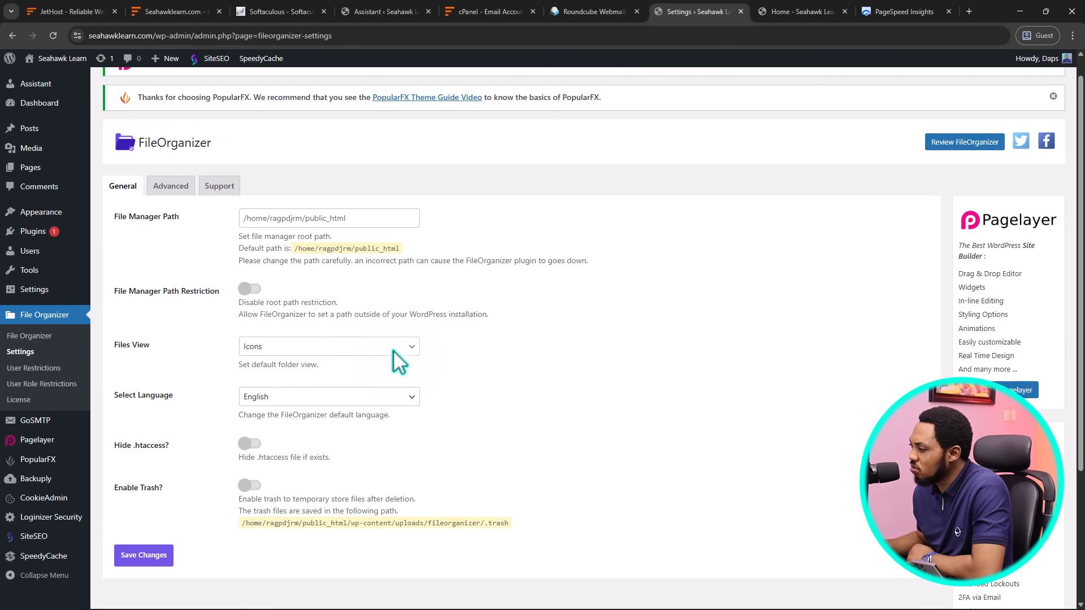
scroll(399, 362, down, 3)
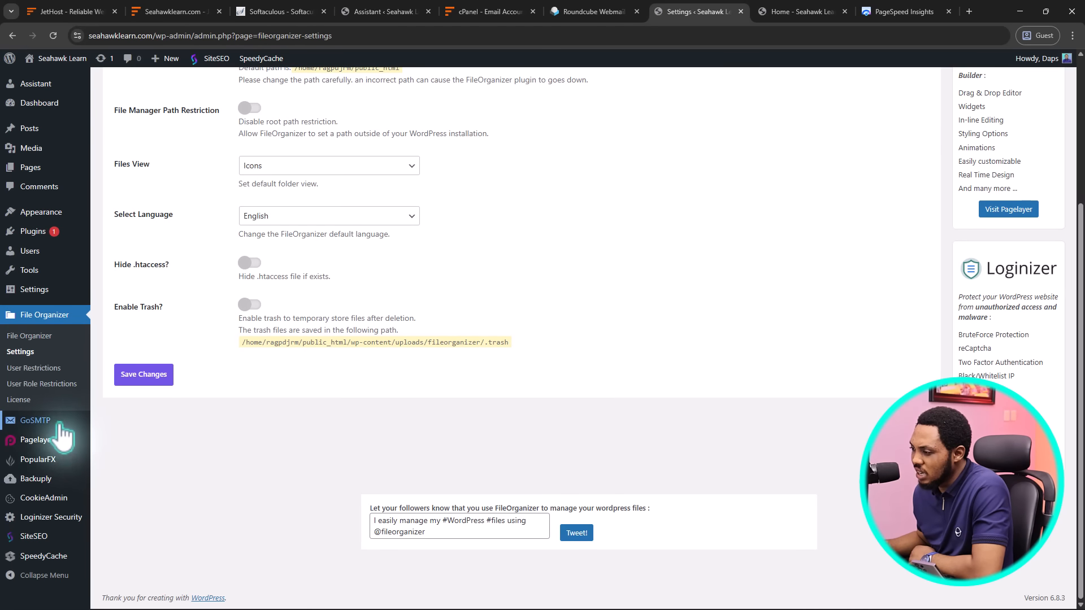
Review the GoSMTP Settings mailer tiles, with PHP selected and Backup Connection None
click(36, 424)
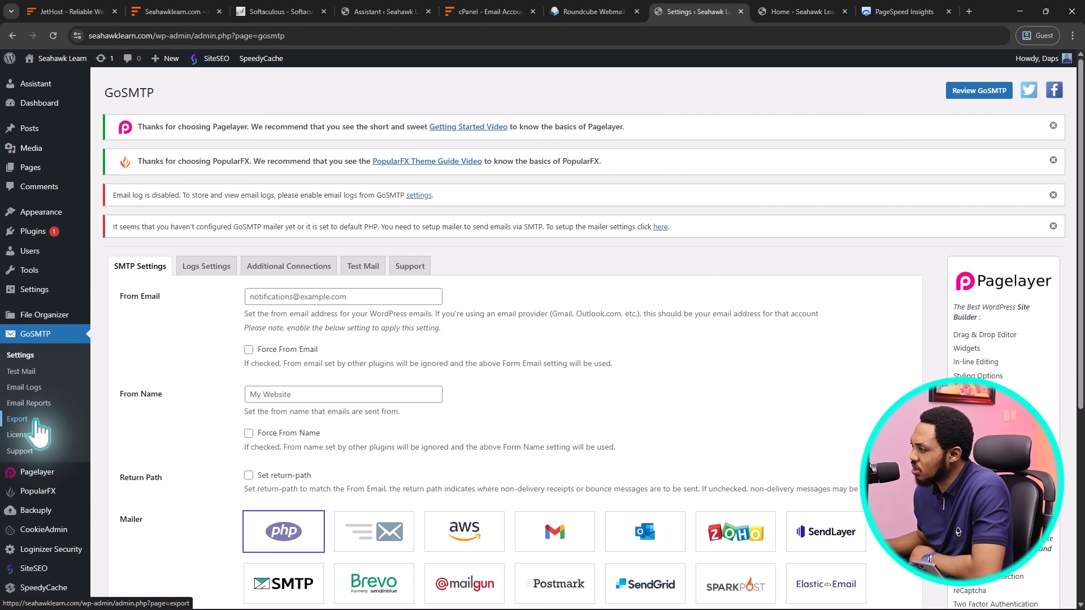
scroll(465, 399, down, 4)
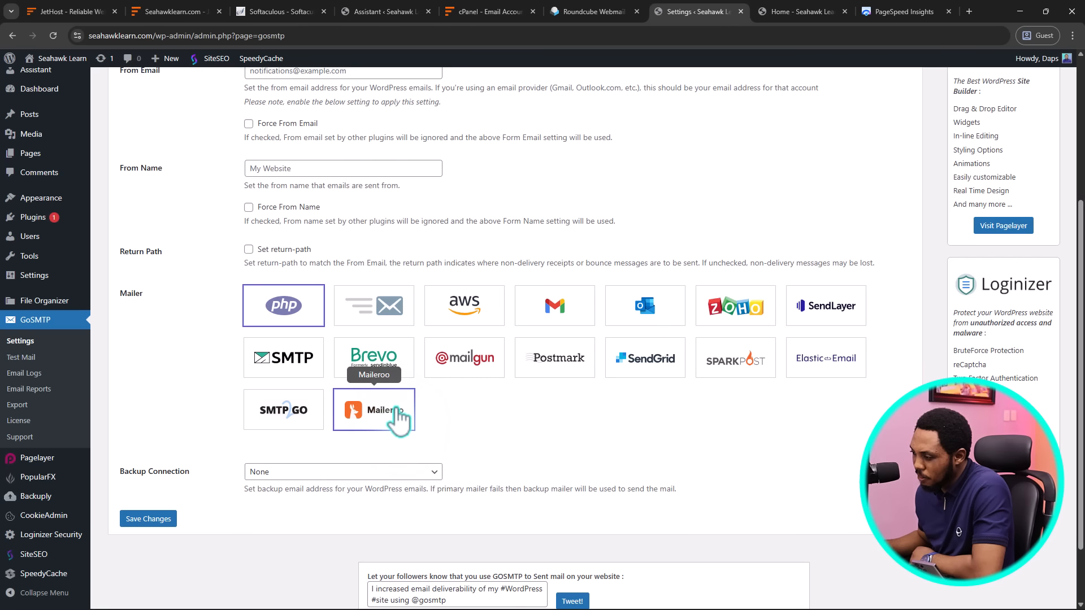
Scan the Loginizer Security dashboard, then view CookieAdmin's GDPR consent banner status
mouse_move(34, 536)
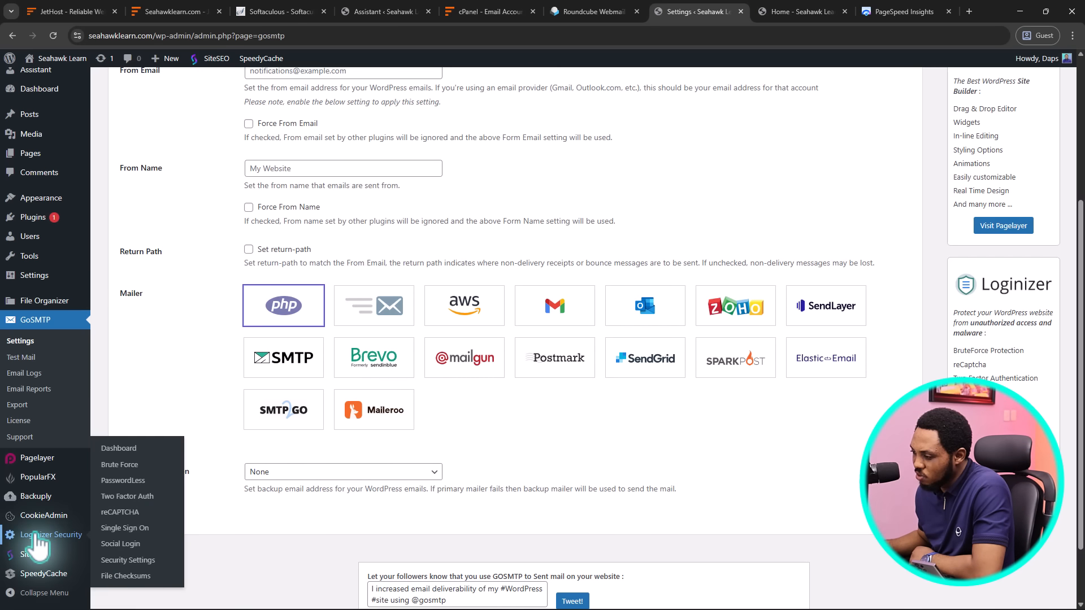
click(117, 449)
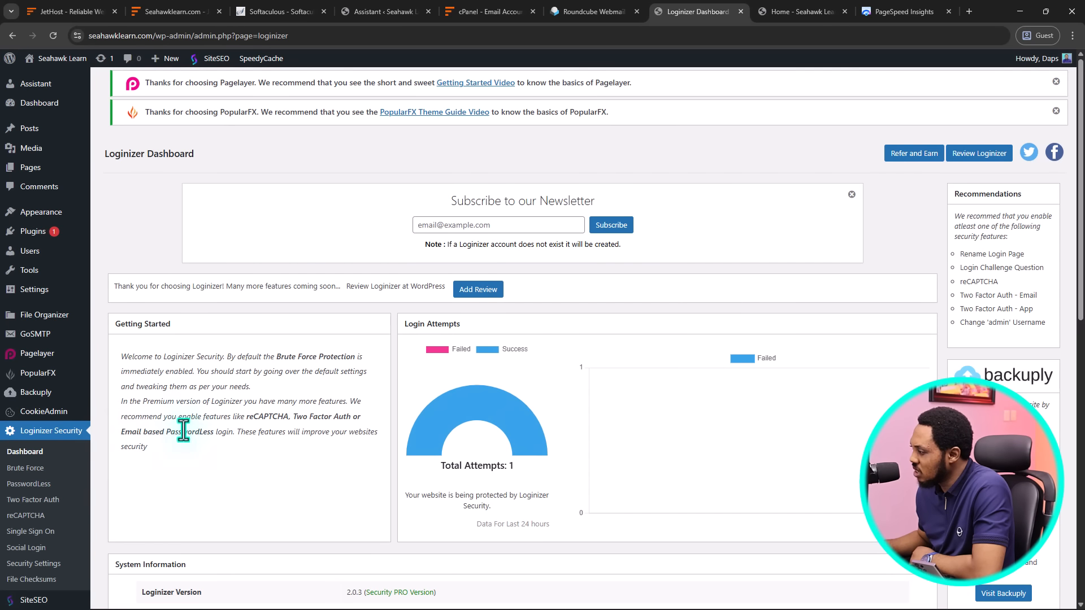
scroll(616, 358, down, 5)
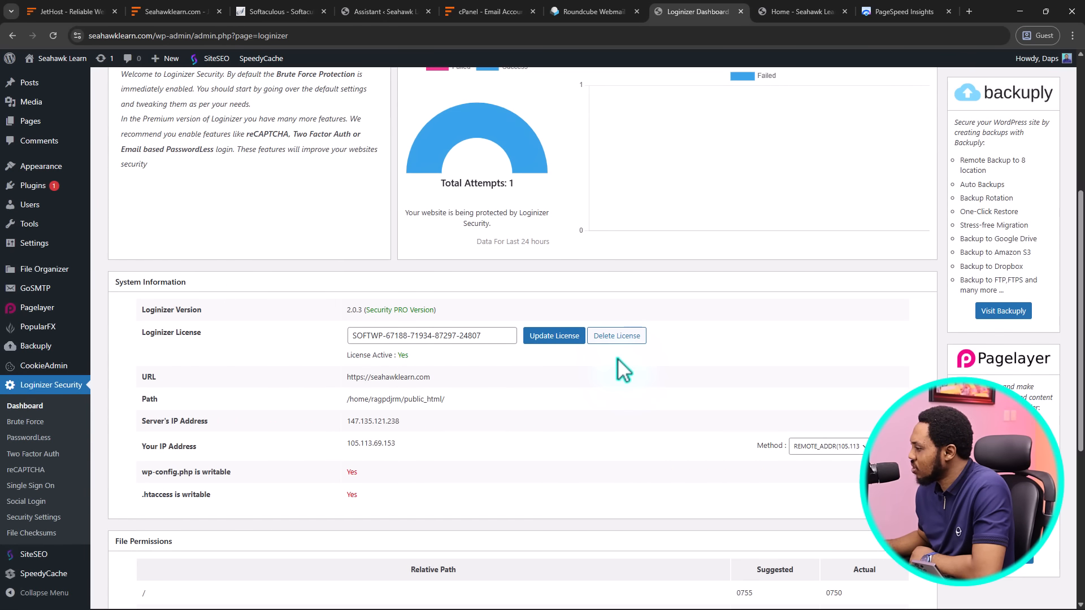
scroll(623, 370, down, 3)
scroll(525, 367, up, 8)
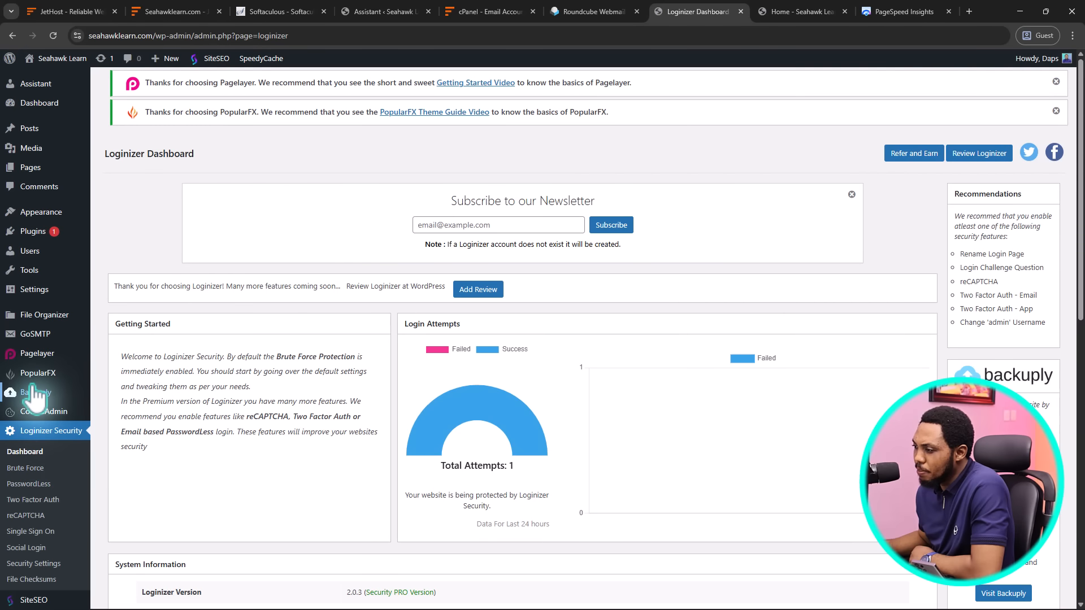
mouse_move(32, 402)
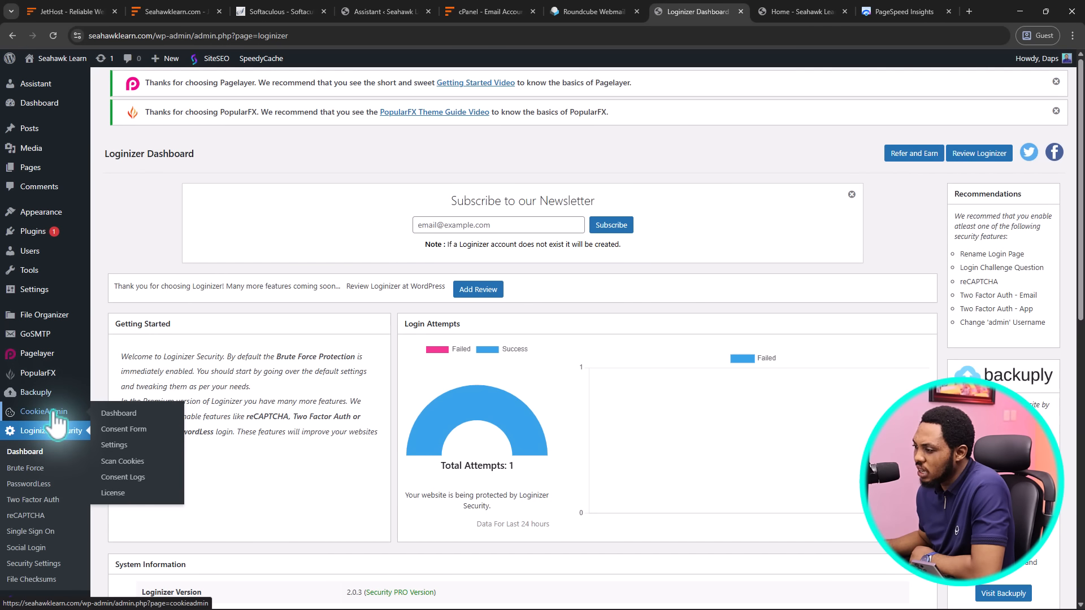
click(54, 411)
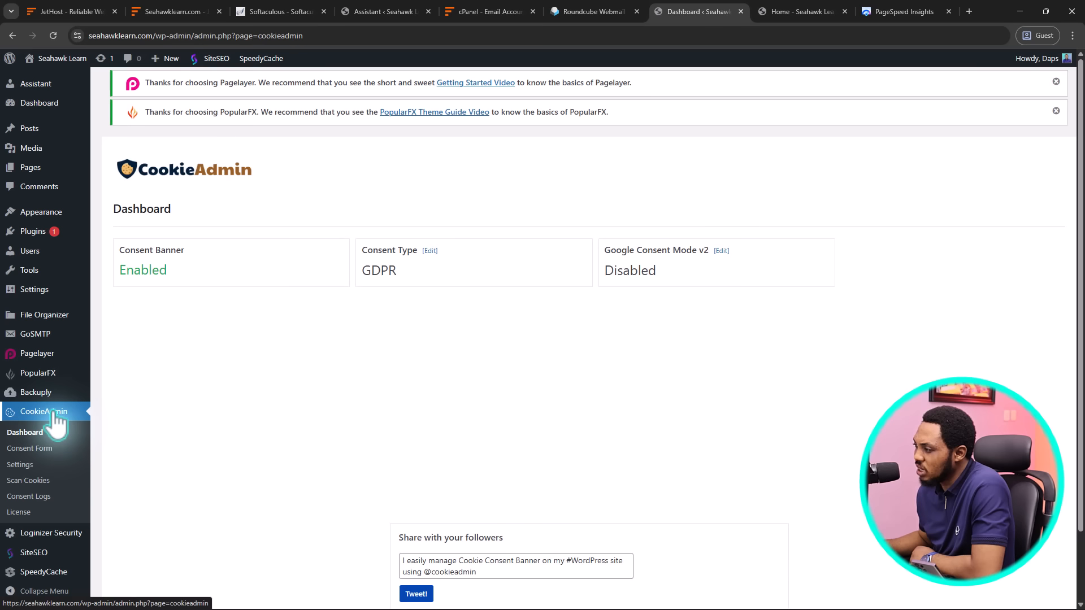
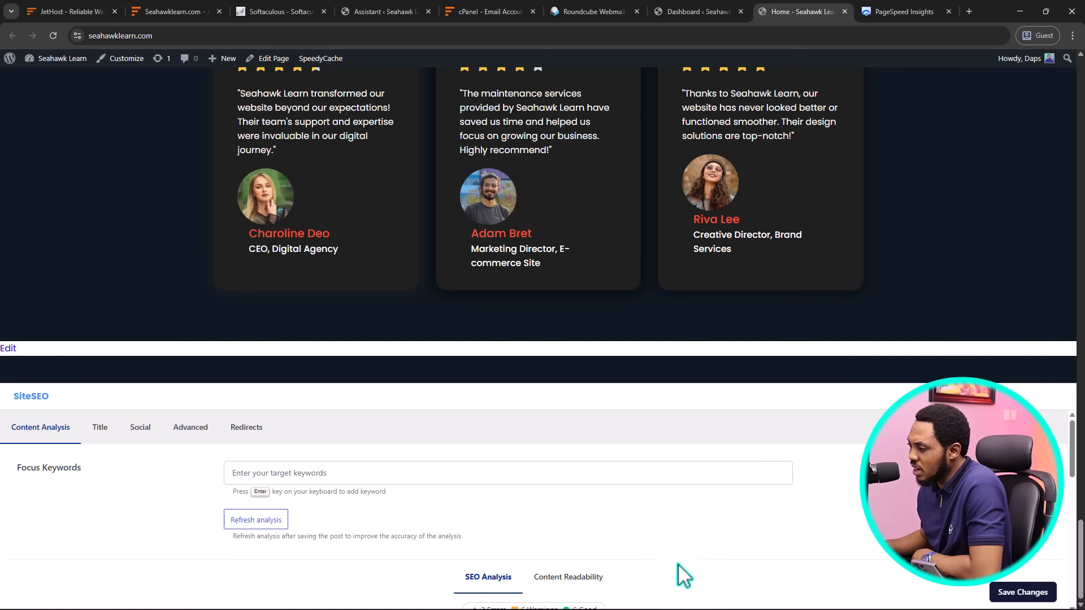
Scroll through the SiteSEO analysis list and expand the Structured Data finding
scroll(677, 575, down, 1)
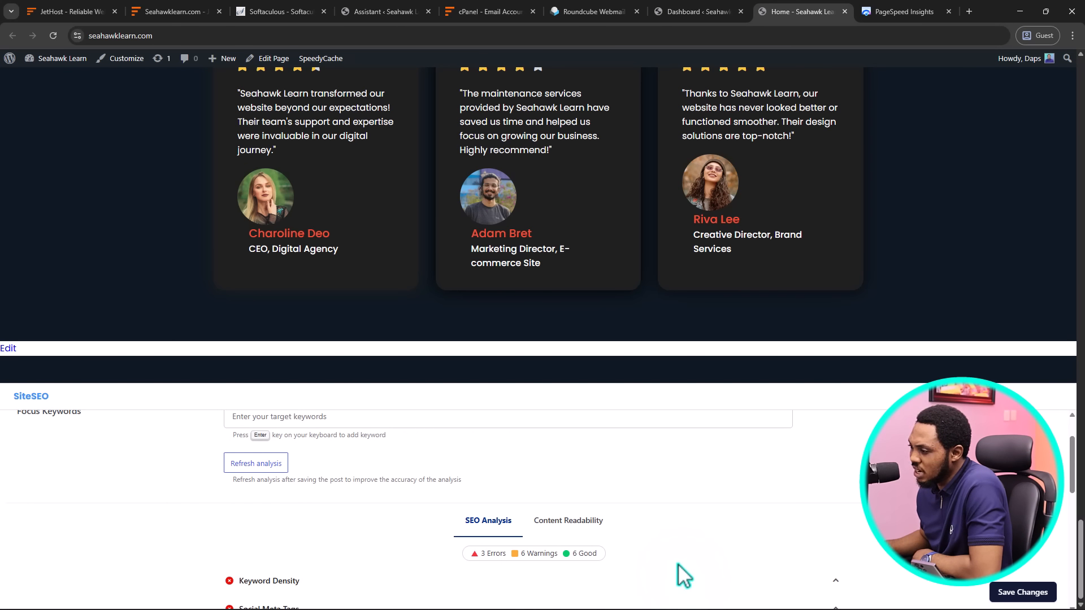
scroll(678, 562, up, 2)
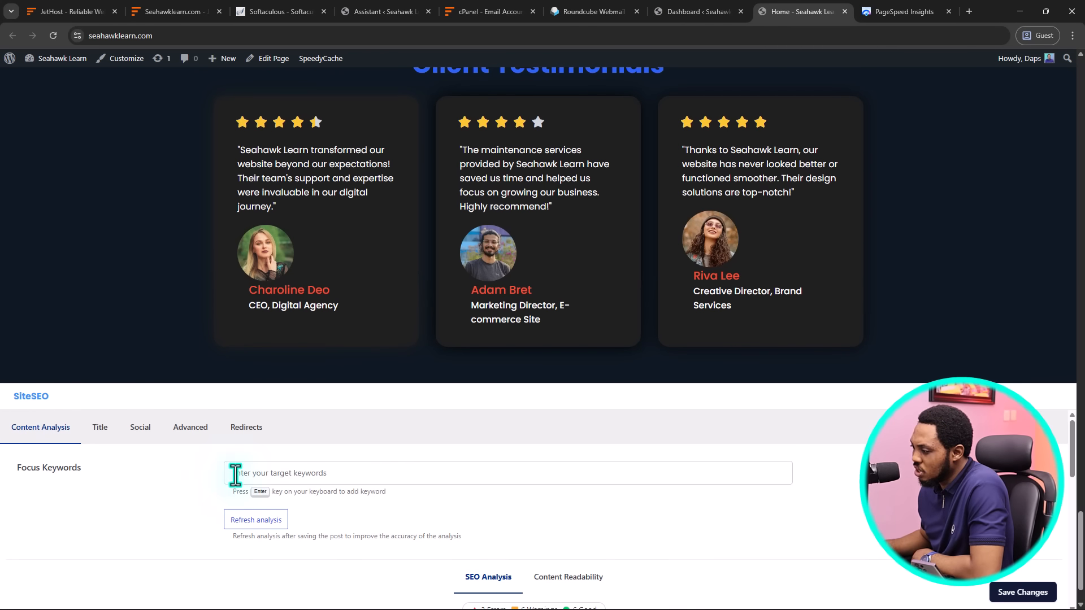
scroll(283, 477, down, 3)
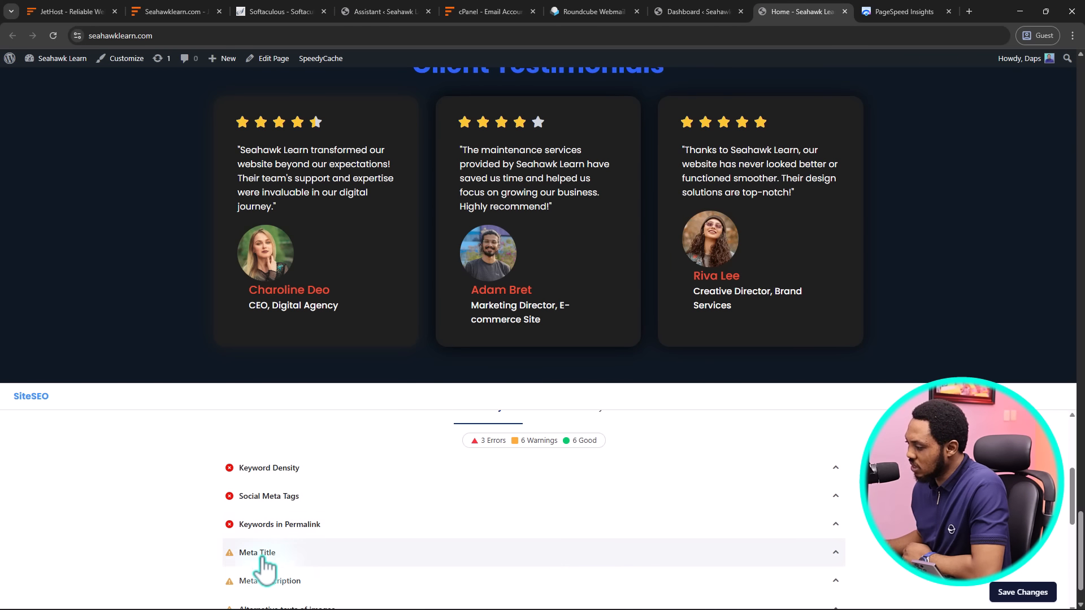
scroll(352, 563, down, 1)
scroll(353, 573, down, 4)
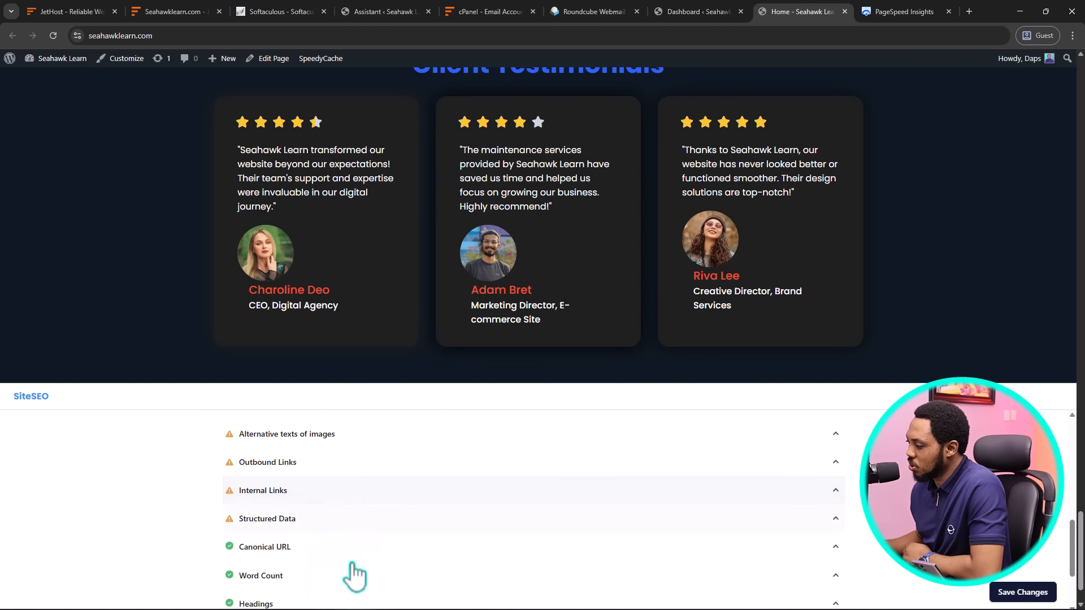
scroll(254, 542, down, 3)
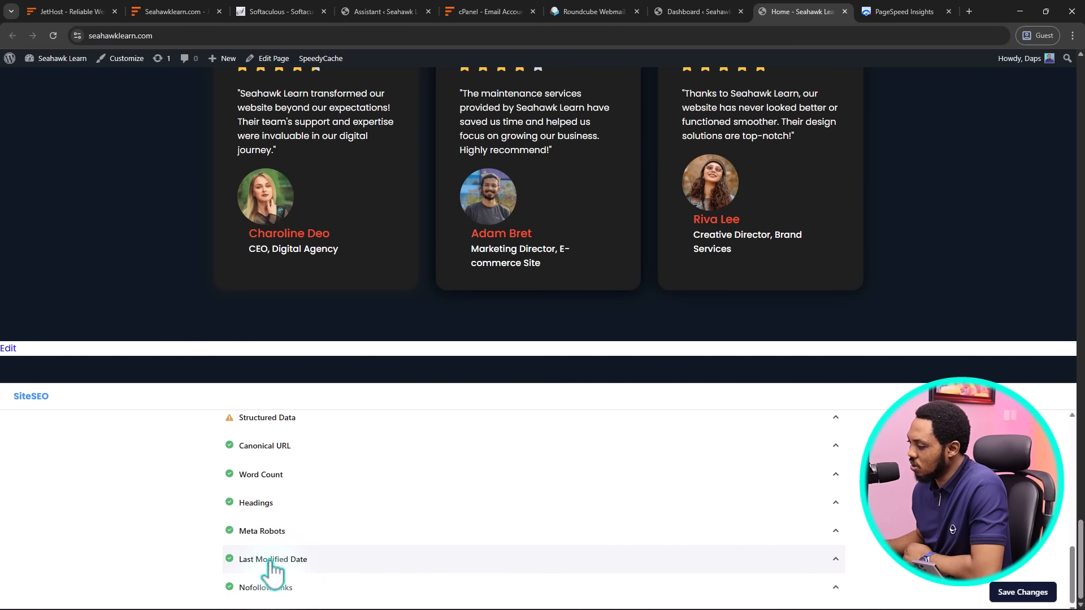
scroll(294, 545, up, 2)
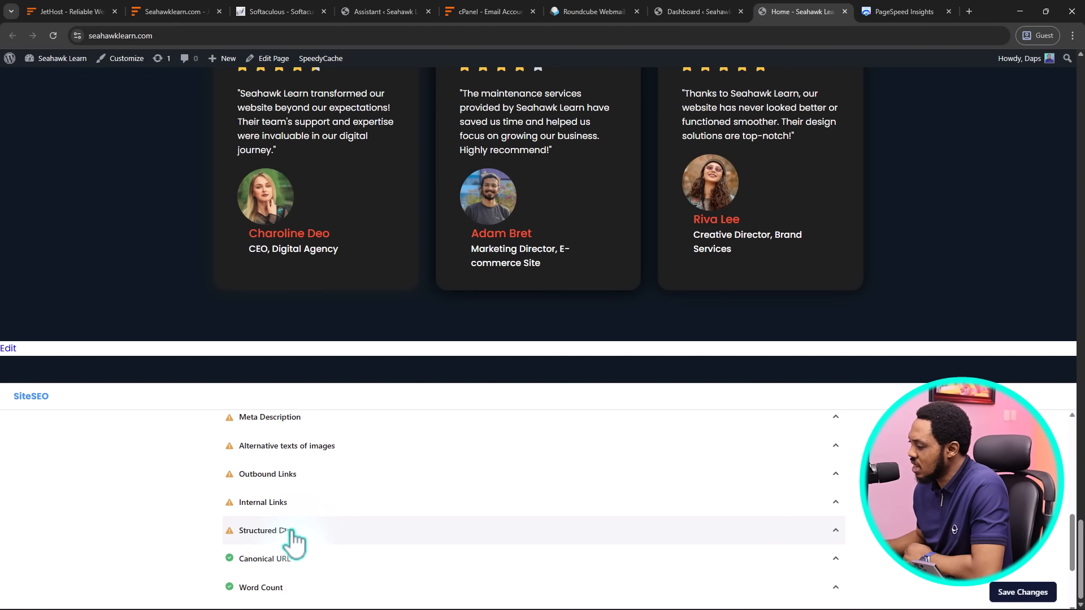
click(291, 531)
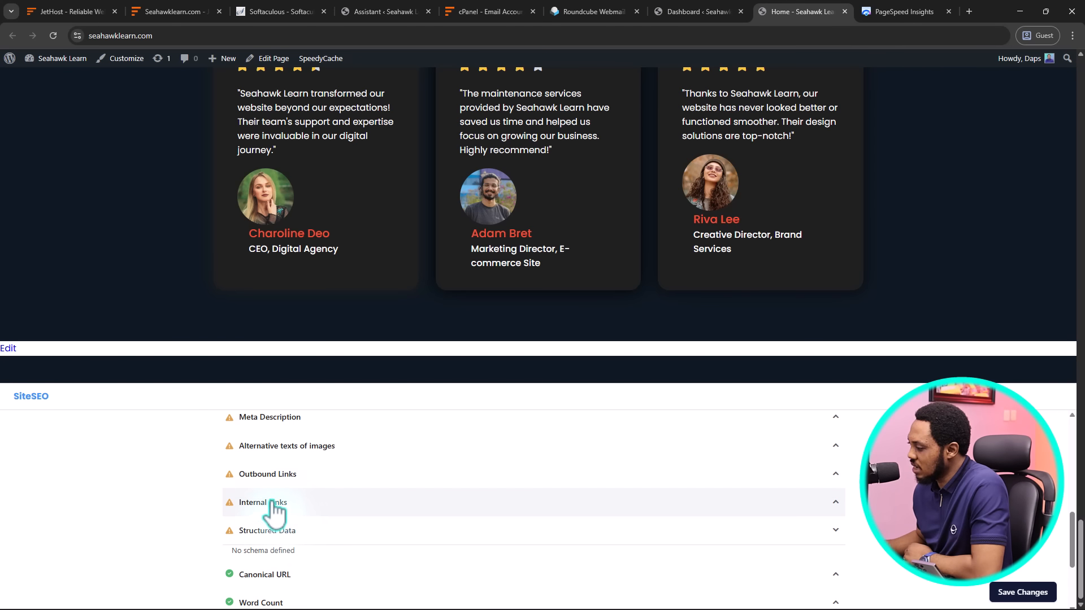
Expand Internal Links and Outbound Links, then view the 'Home - Seahawk Learn' title preview
click(272, 502)
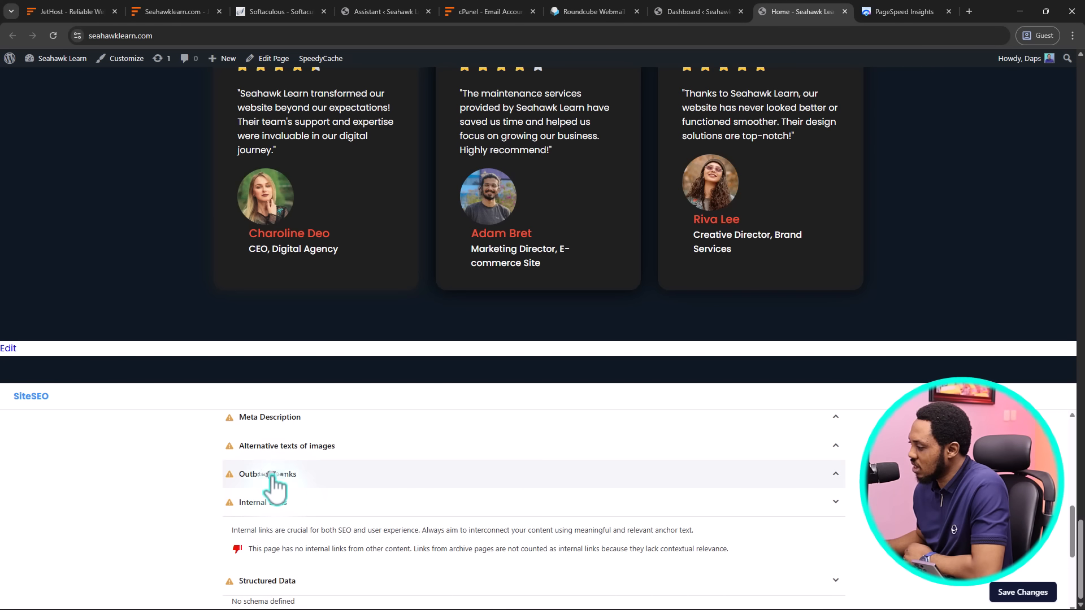
click(271, 474)
scroll(279, 480, up, 10)
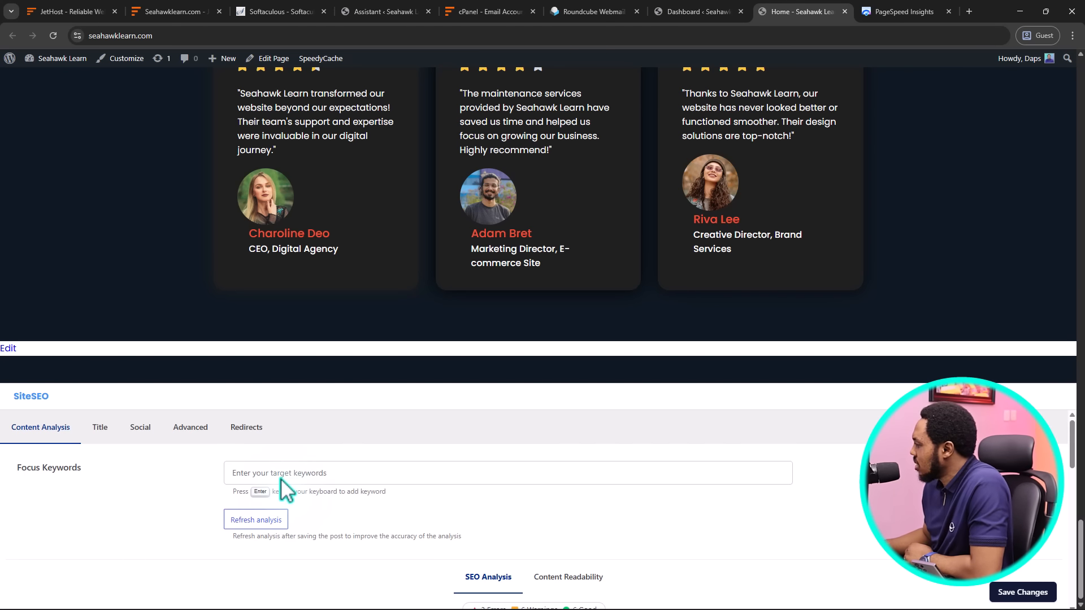
click(100, 428)
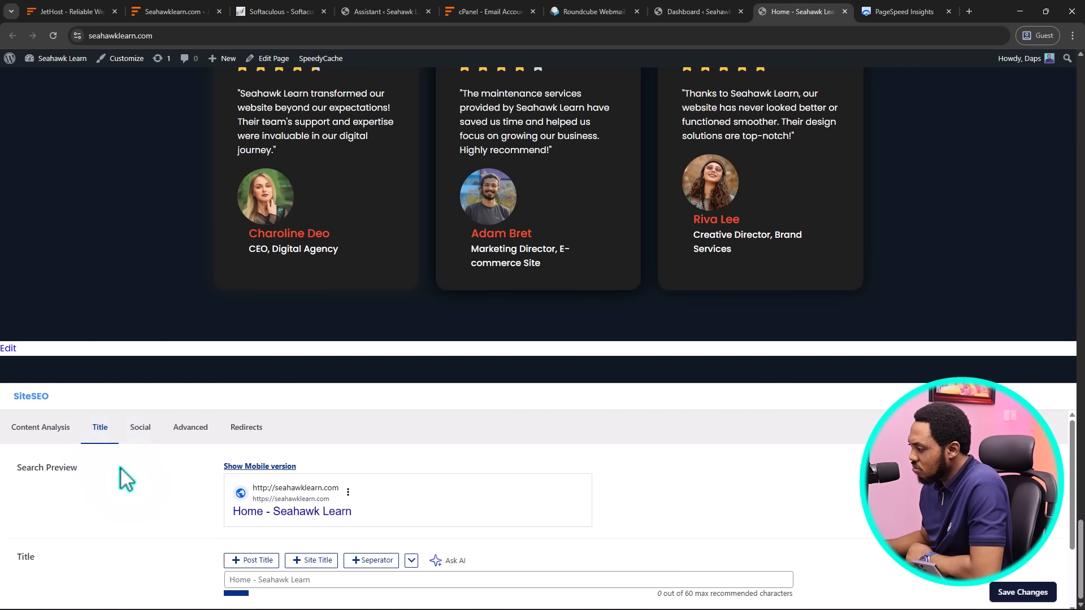
Review the page's Social sharing settings, including the X (Twitter) preview
scroll(125, 479, down, 2)
scroll(124, 479, up, 2)
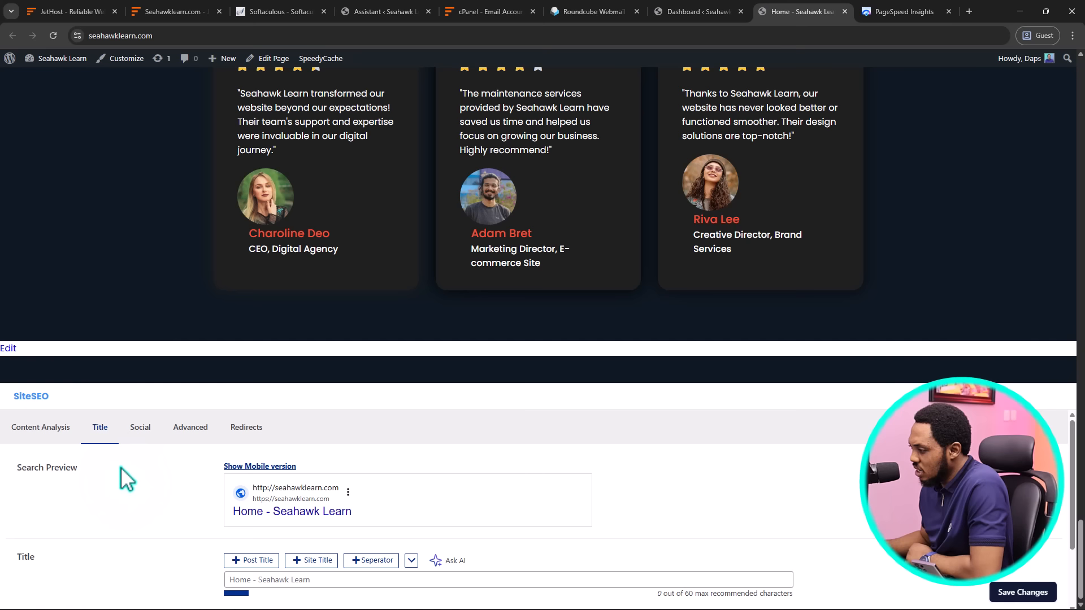
click(141, 429)
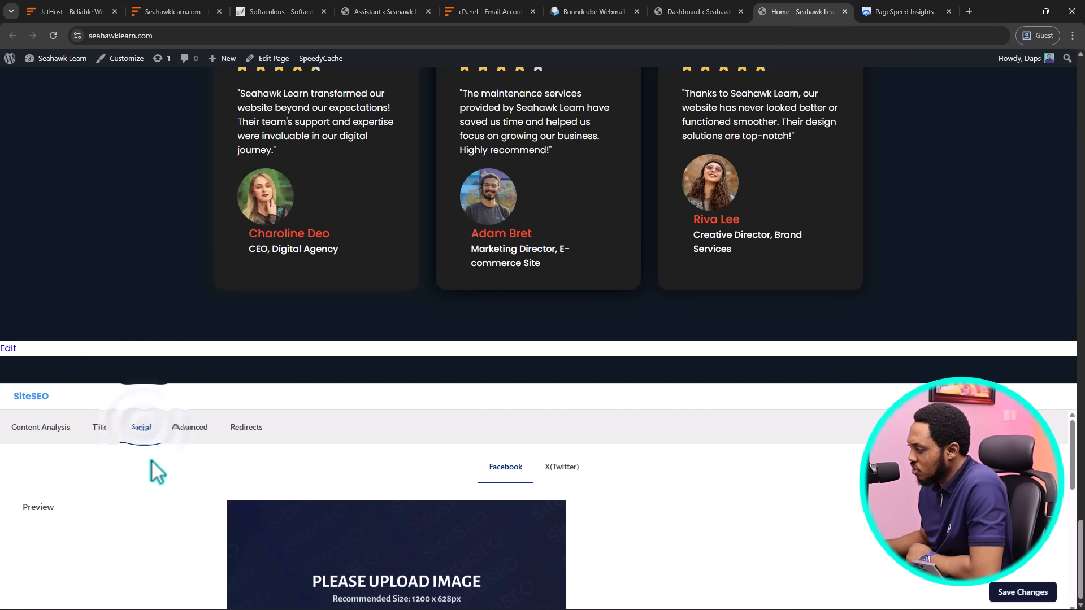
scroll(164, 503, down, 4)
scroll(164, 503, up, 4)
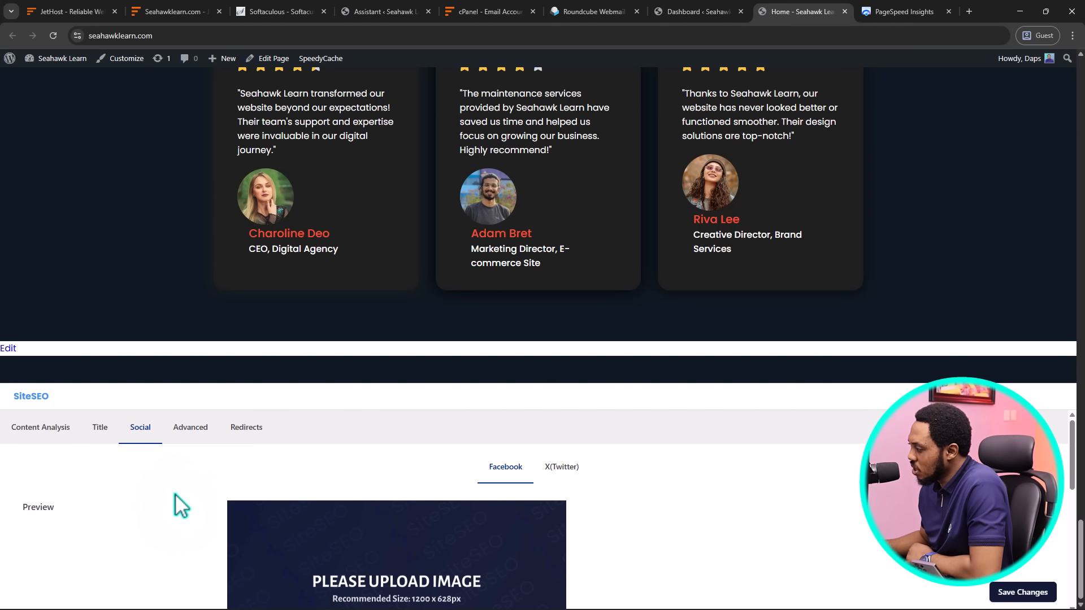
click(564, 467)
Check the Advanced robots/canonical settings and the Redirects: disabled, 301 Moved Permanently
scroll(207, 504, down, 3)
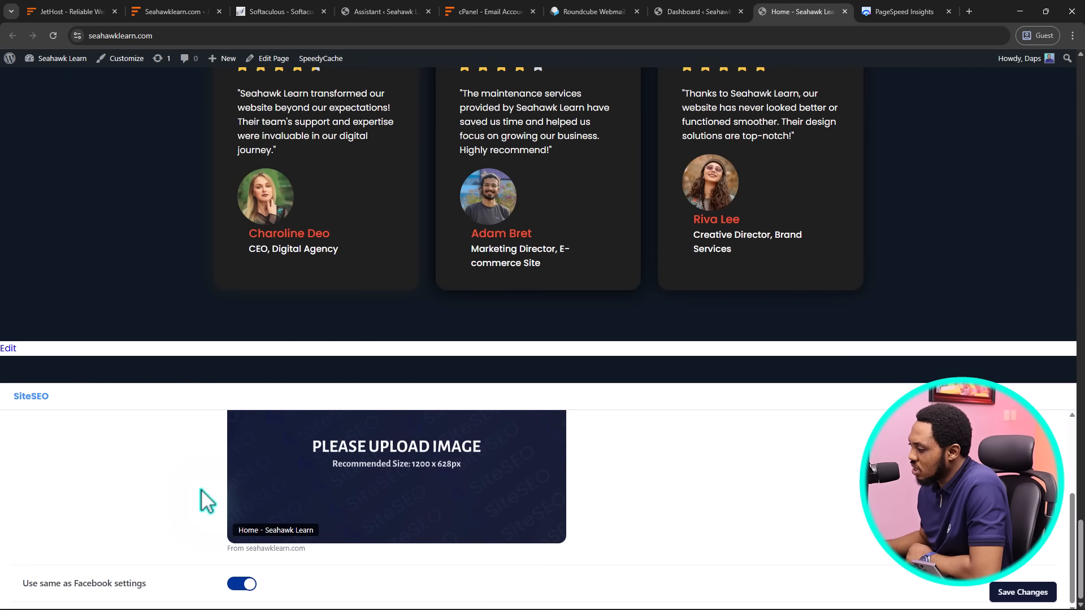
scroll(206, 499, up, 3)
click(191, 430)
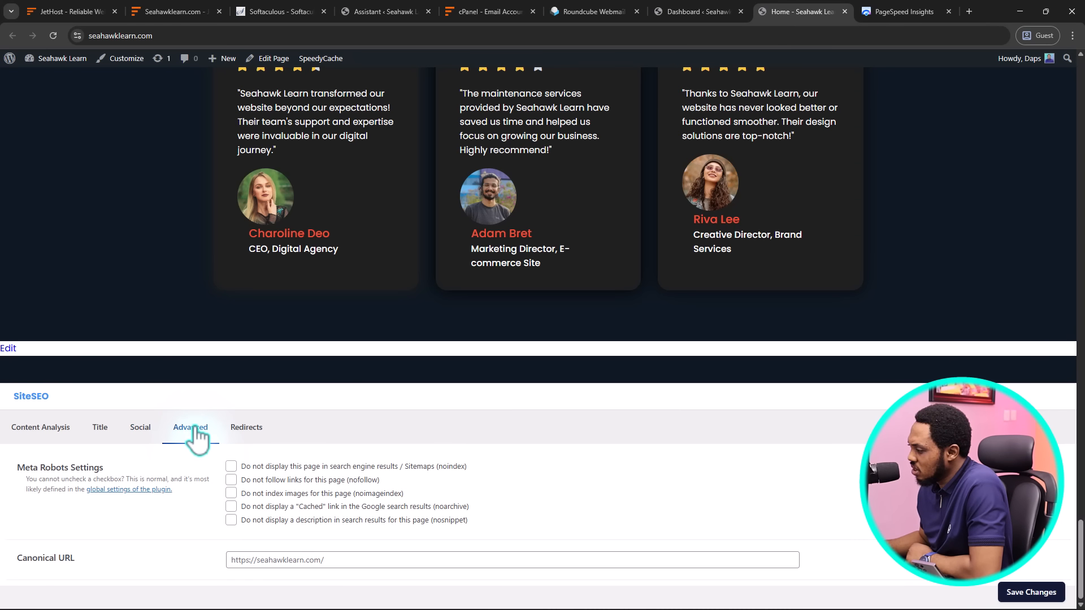
click(249, 432)
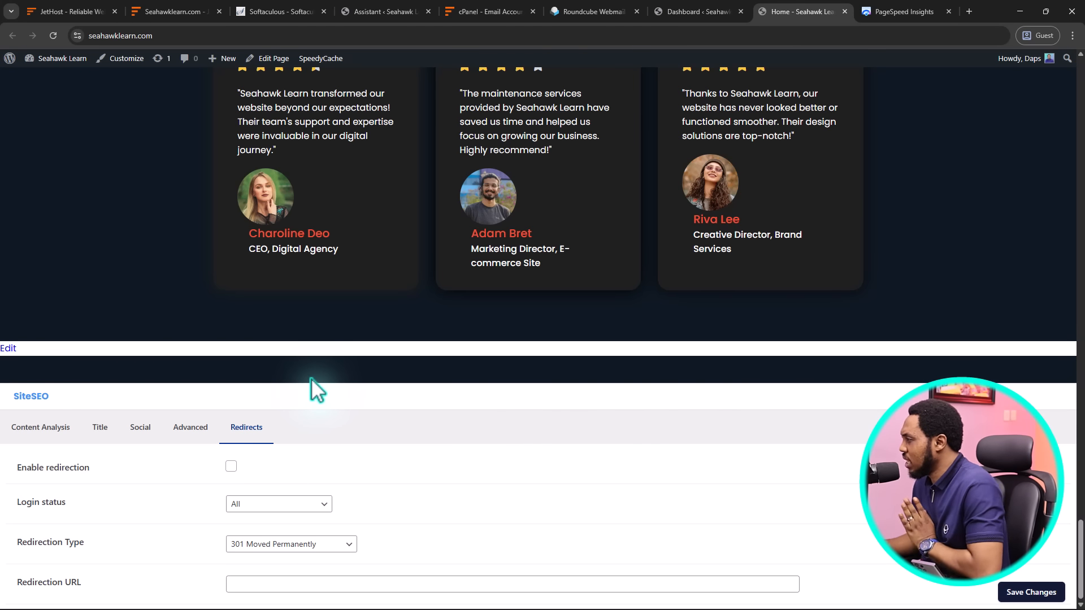
Switch to the SiteSEO dashboard and scroll through its enabled features
click(675, 7)
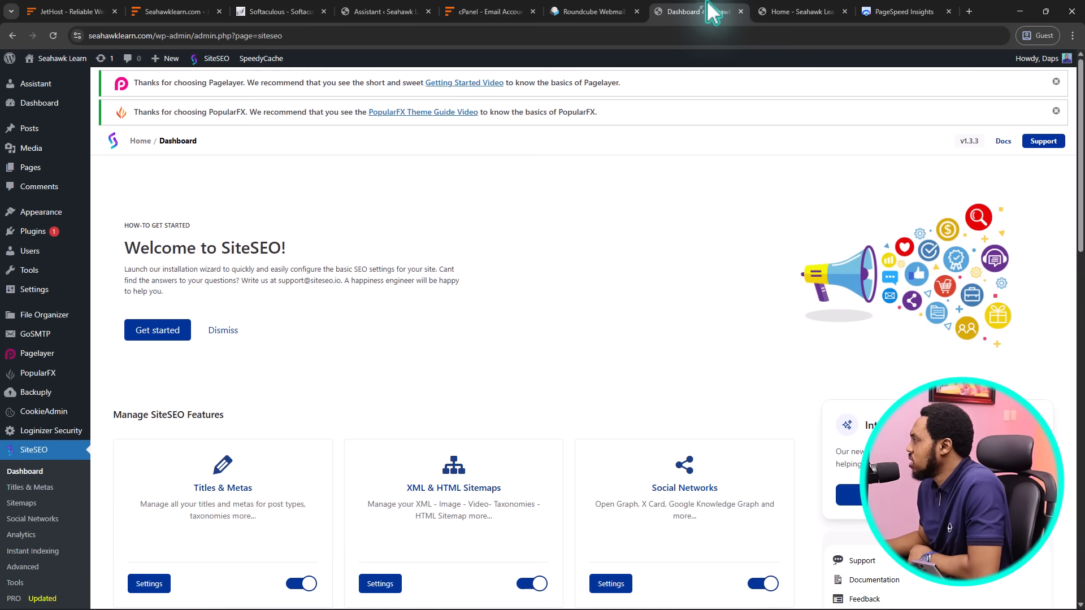
scroll(568, 253, down, 6)
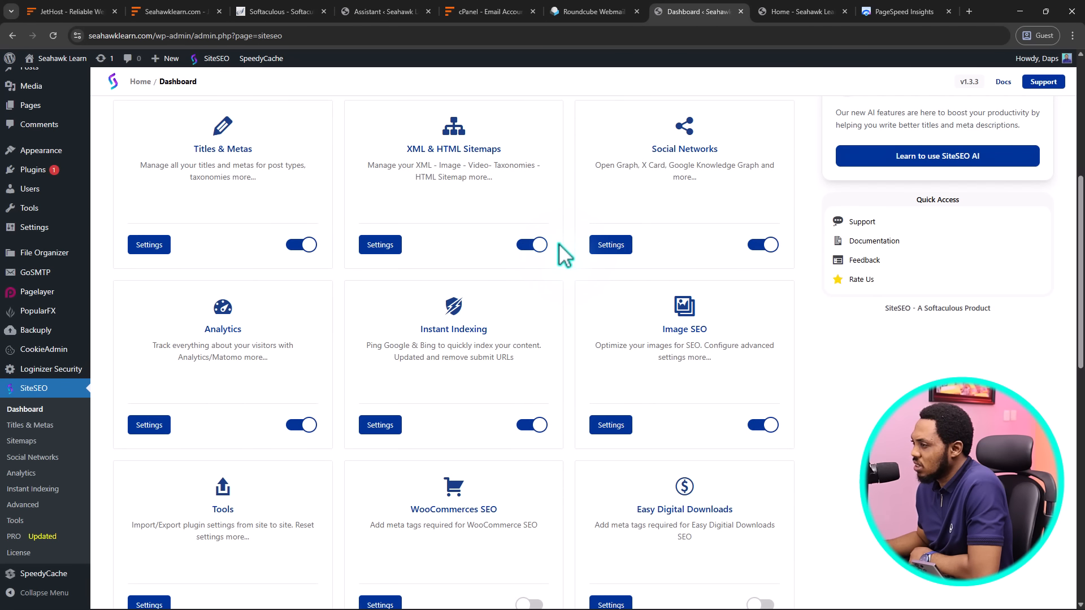
scroll(564, 254, up, 1)
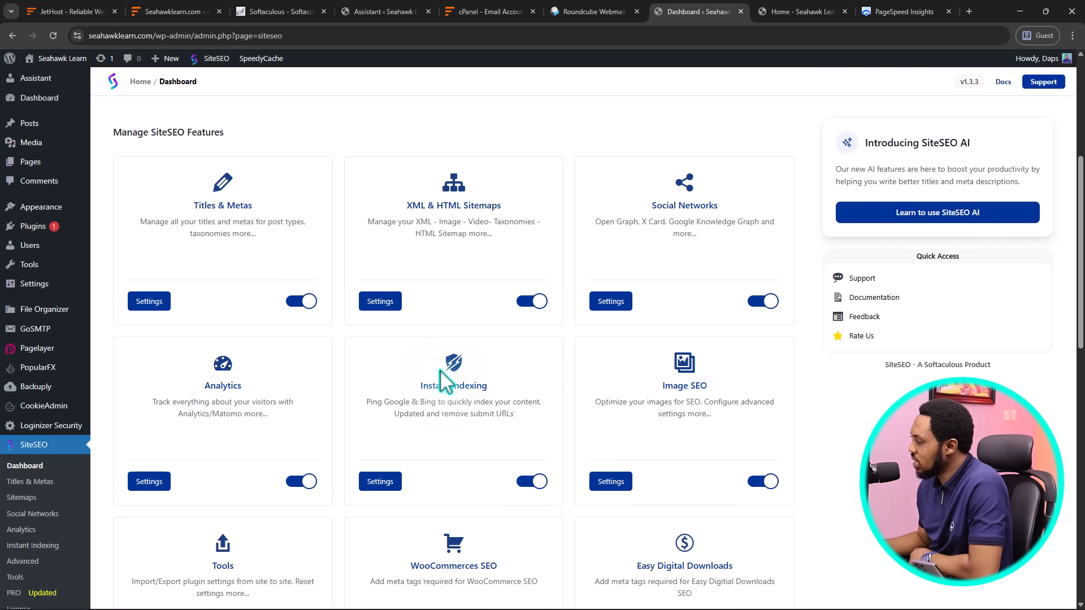
scroll(446, 381, down, 4)
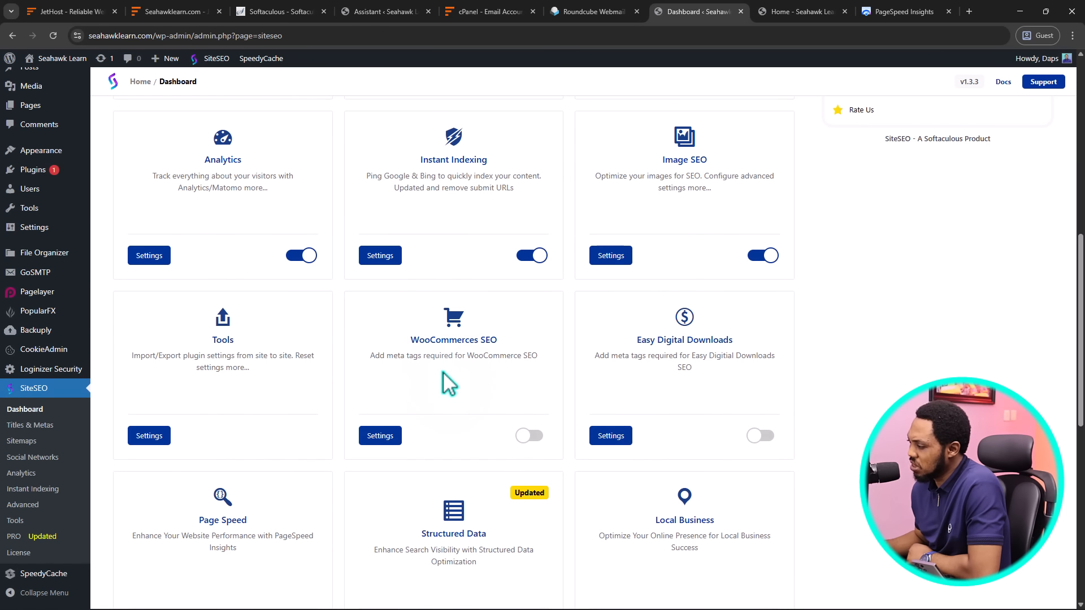
scroll(446, 382, down, 5)
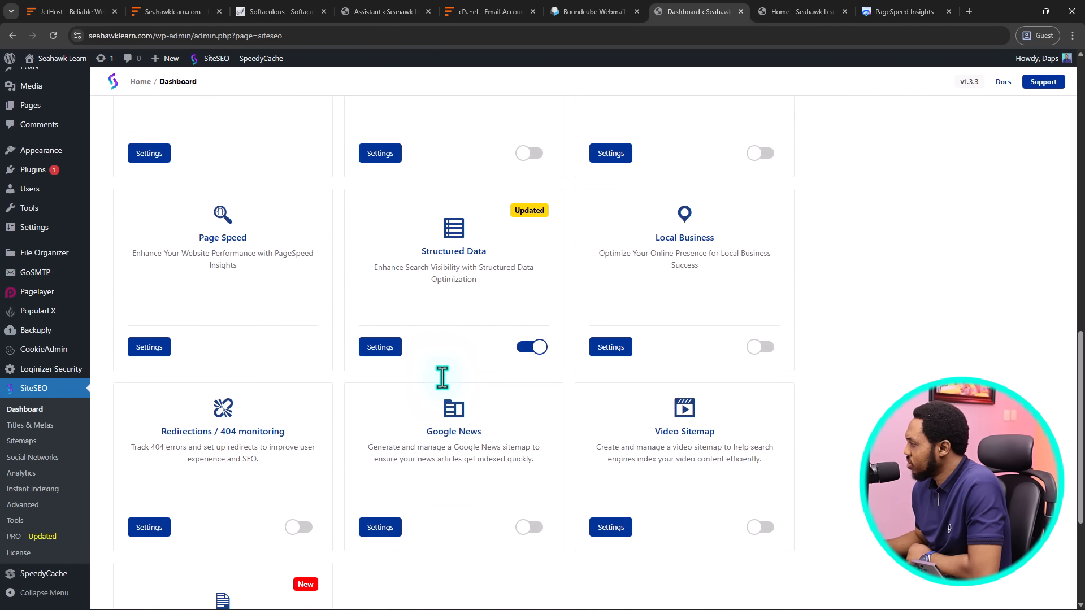
Toggle the Local Business feature on and back off, leaving it disabled
click(761, 347)
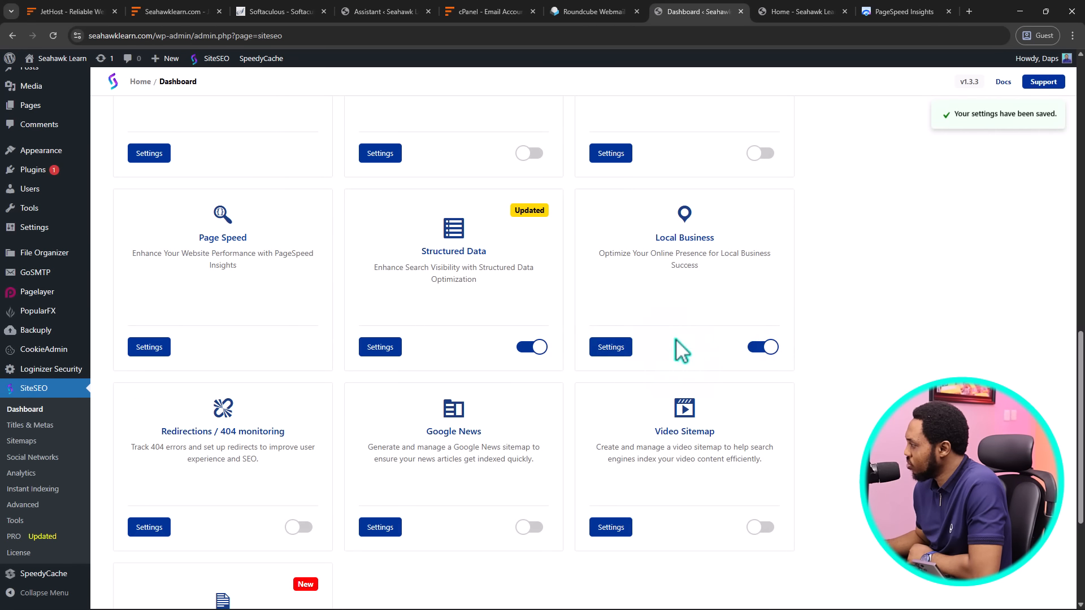
click(769, 347)
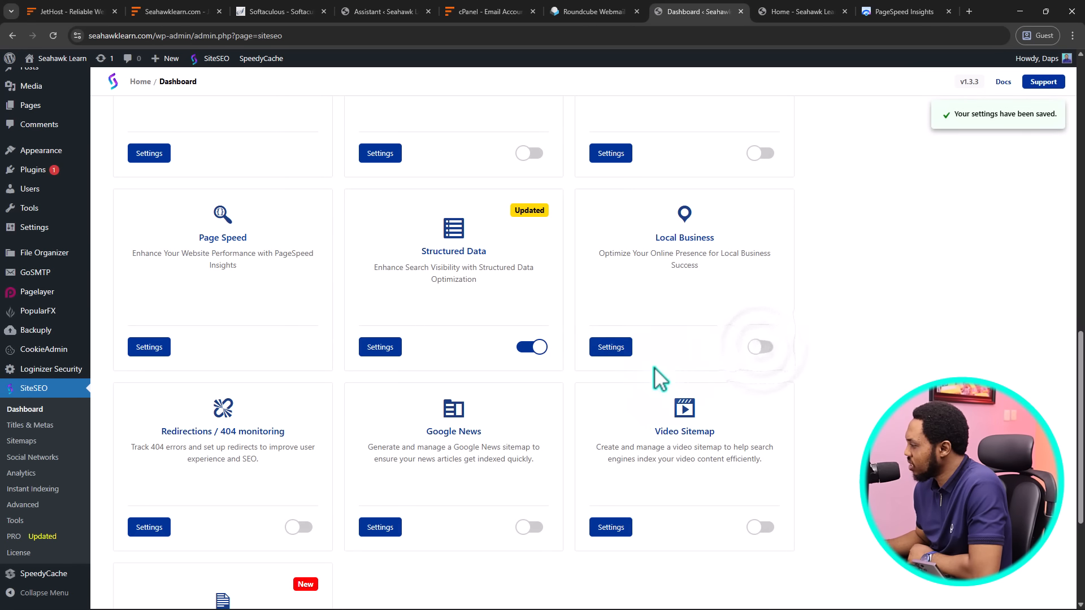
scroll(655, 382, down, 2)
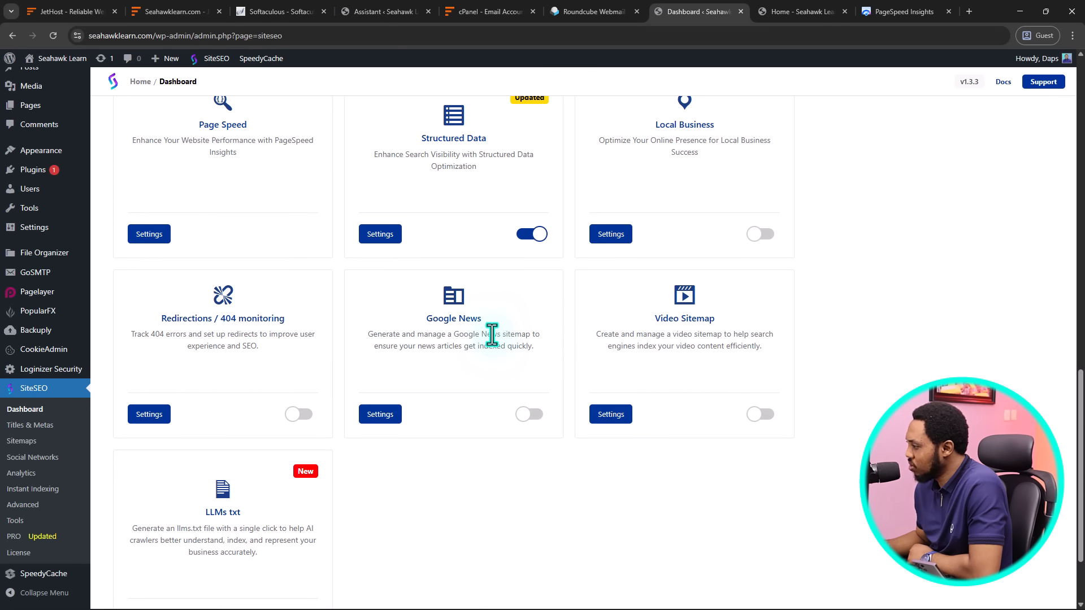
scroll(492, 336, down, 2)
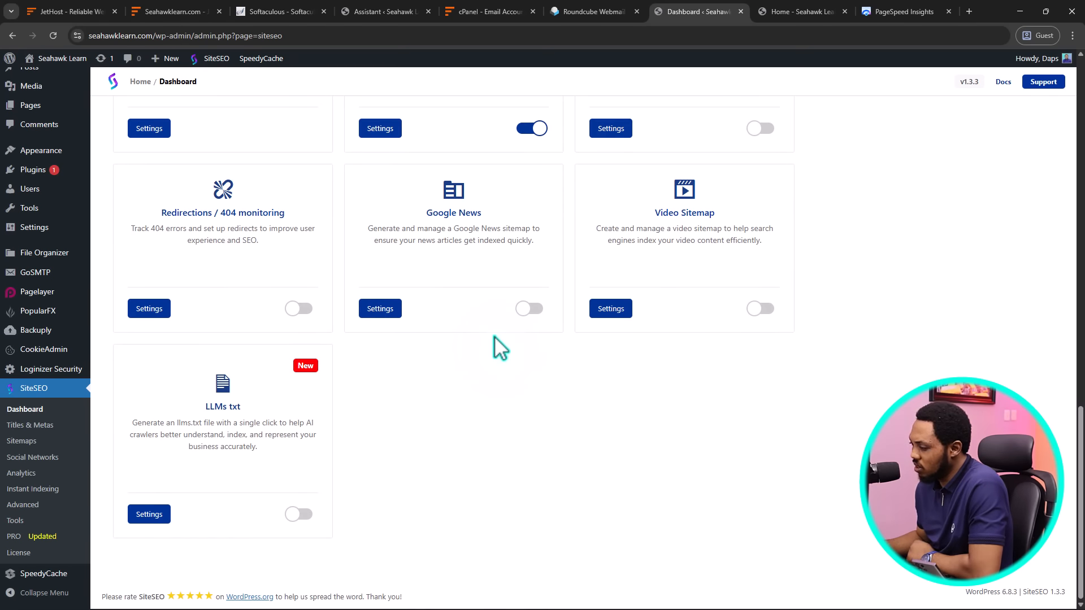
scroll(499, 347, up, 15)
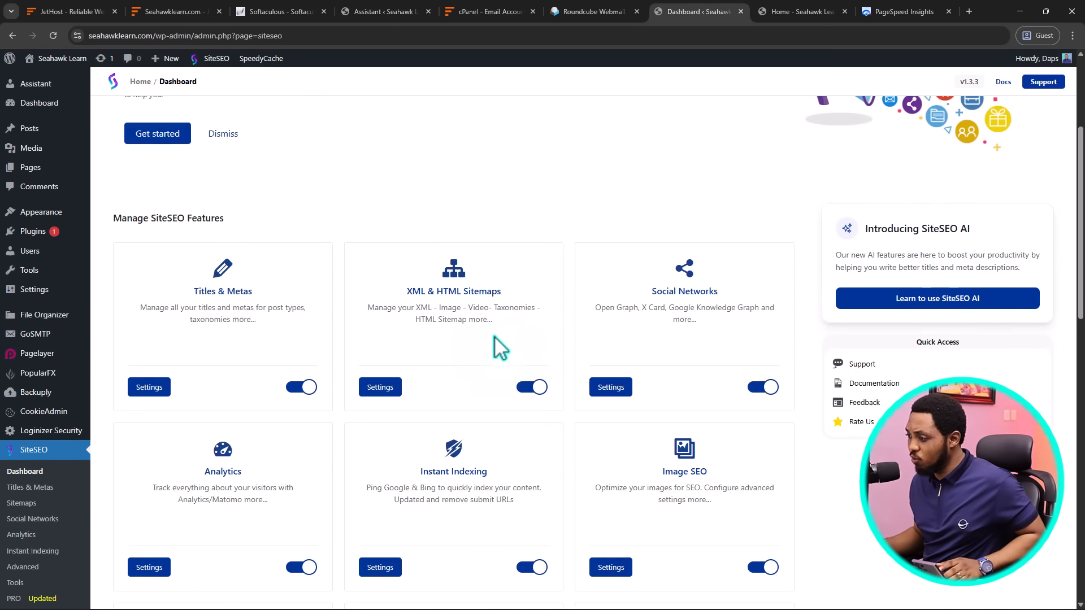
scroll(499, 347, up, 4)
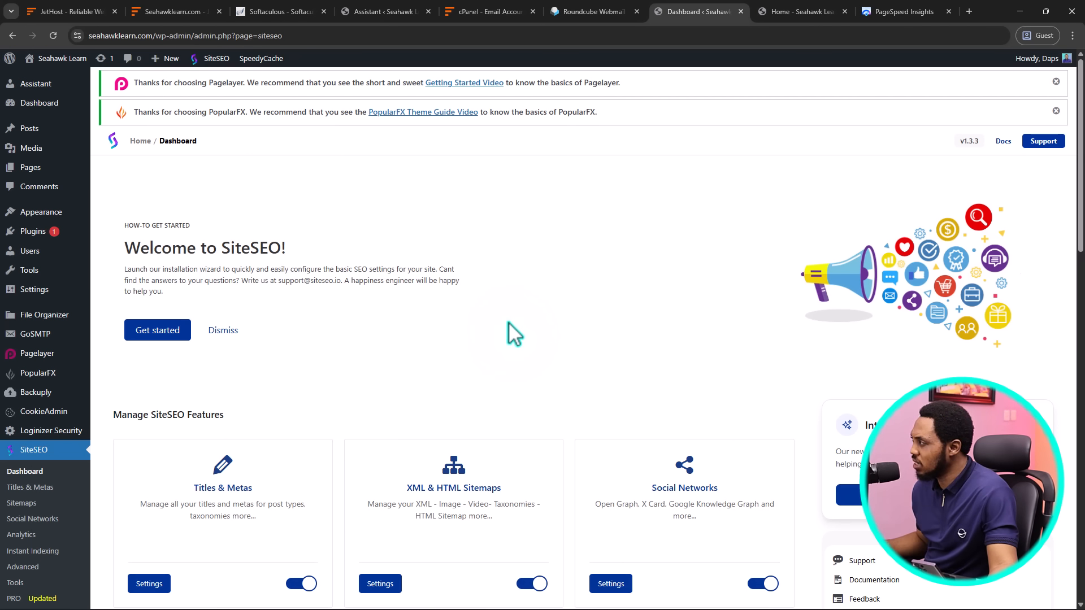
Return to the live Seahawk Learn home page and reload it
click(802, 12)
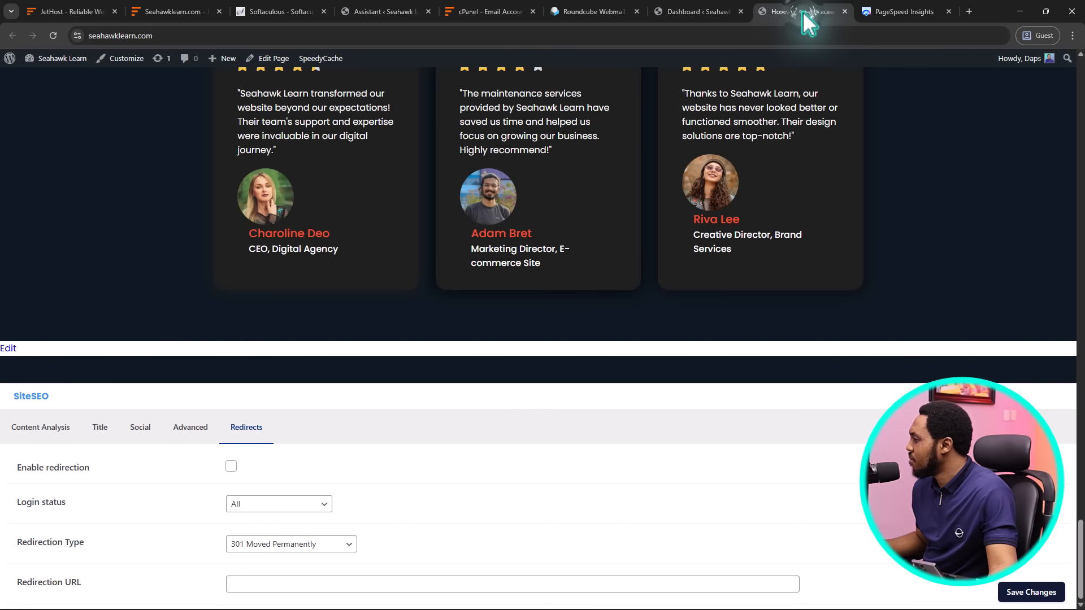
scroll(500, 231, up, 5)
scroll(497, 226, up, 10)
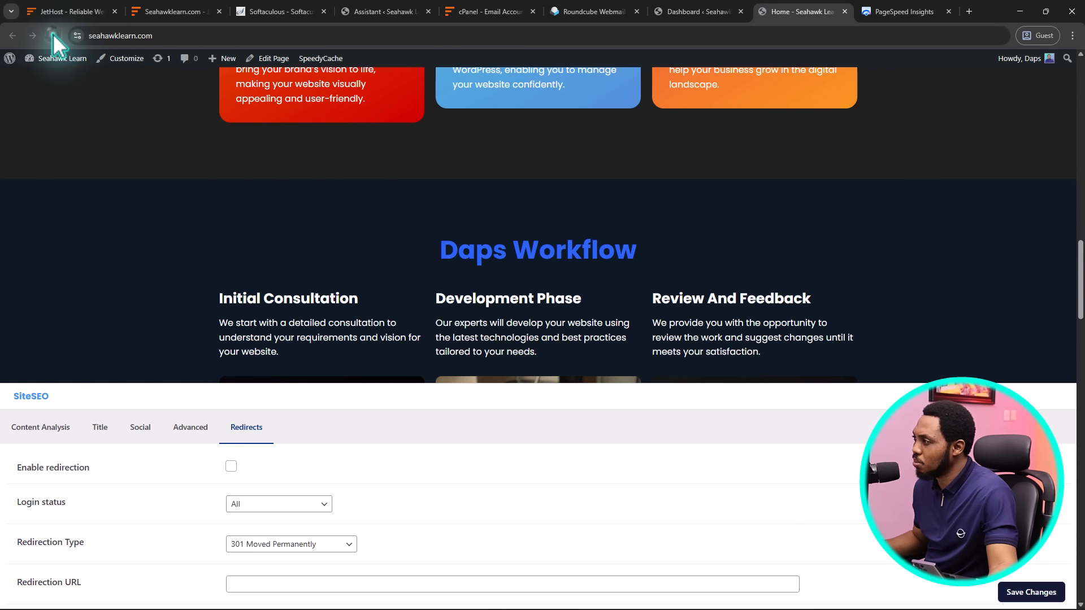
click(53, 35)
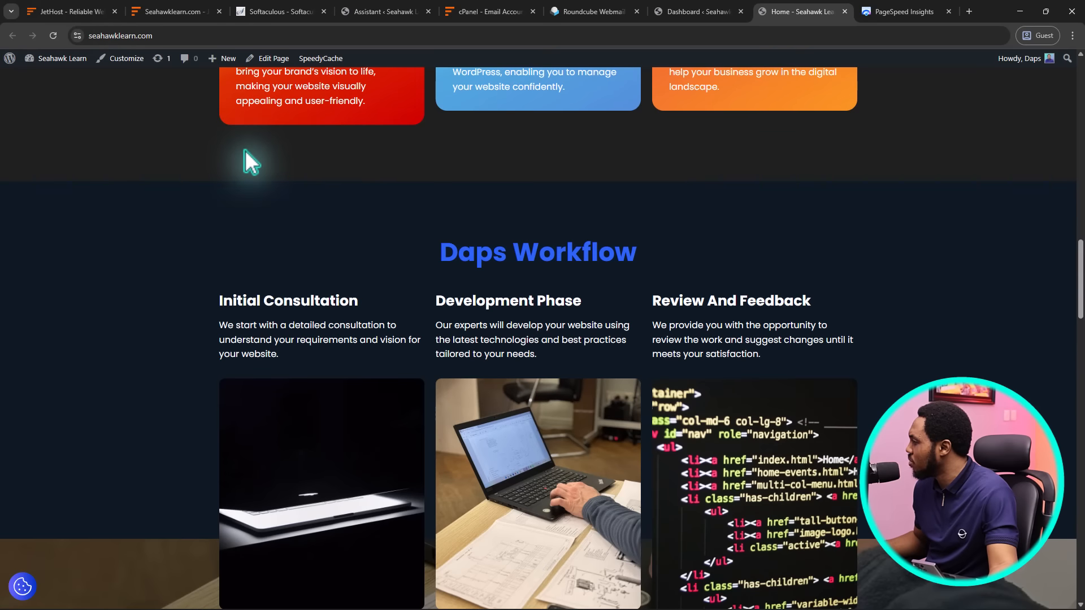
scroll(245, 150, up, 10)
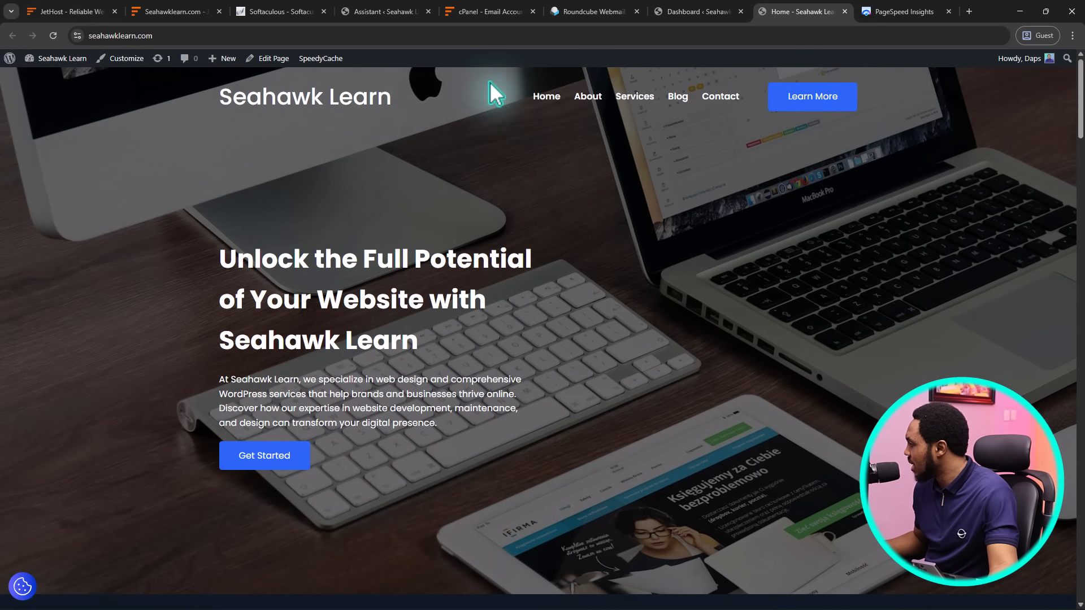
Browse the live About page from top to bottom
click(588, 96)
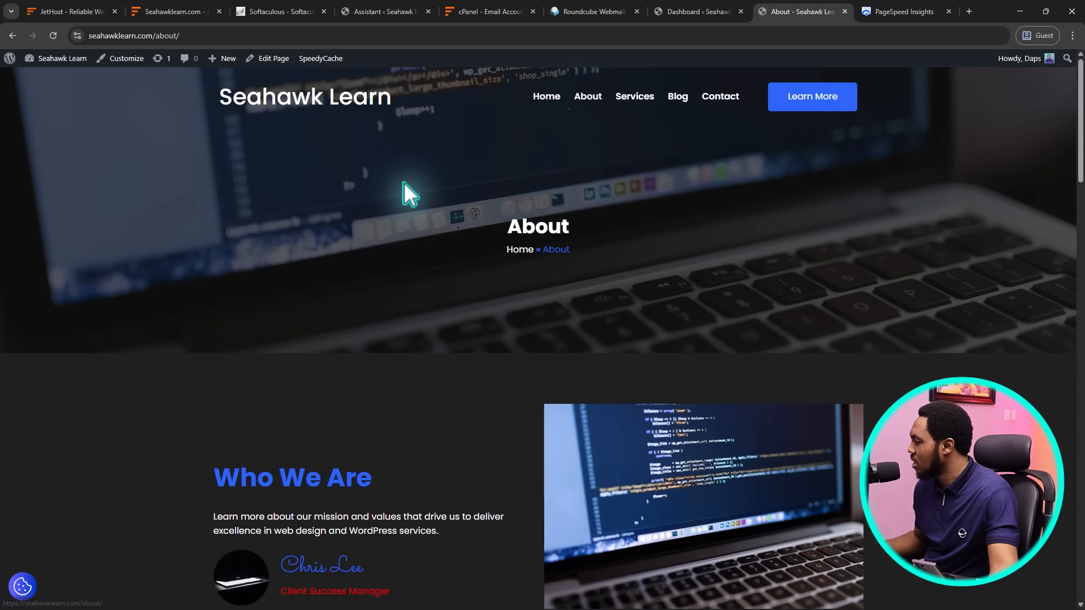
scroll(406, 188, down, 8)
scroll(408, 190, down, 14)
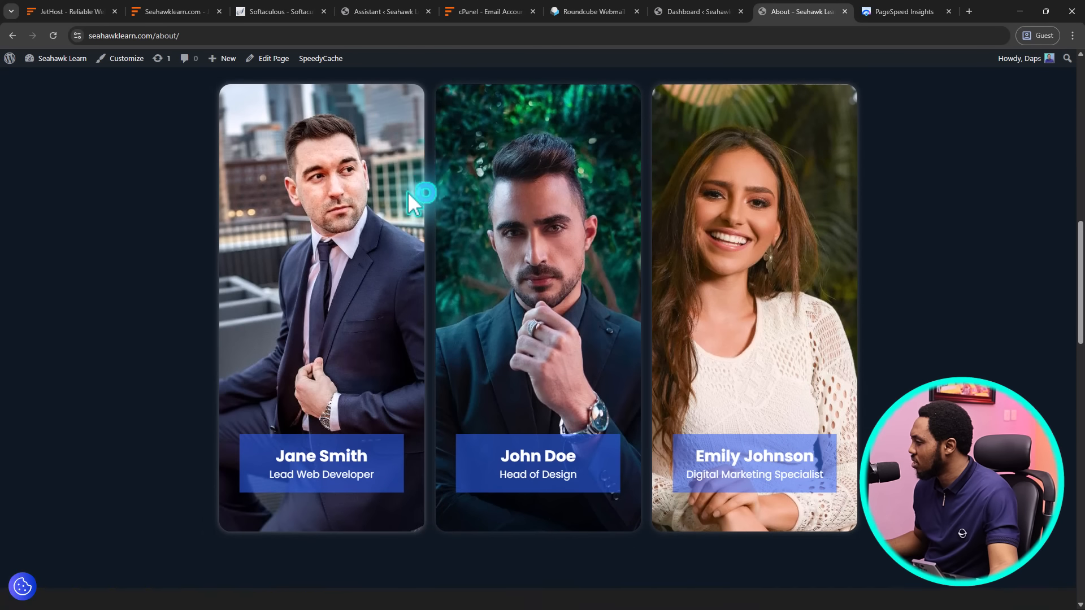
scroll(408, 191, down, 10)
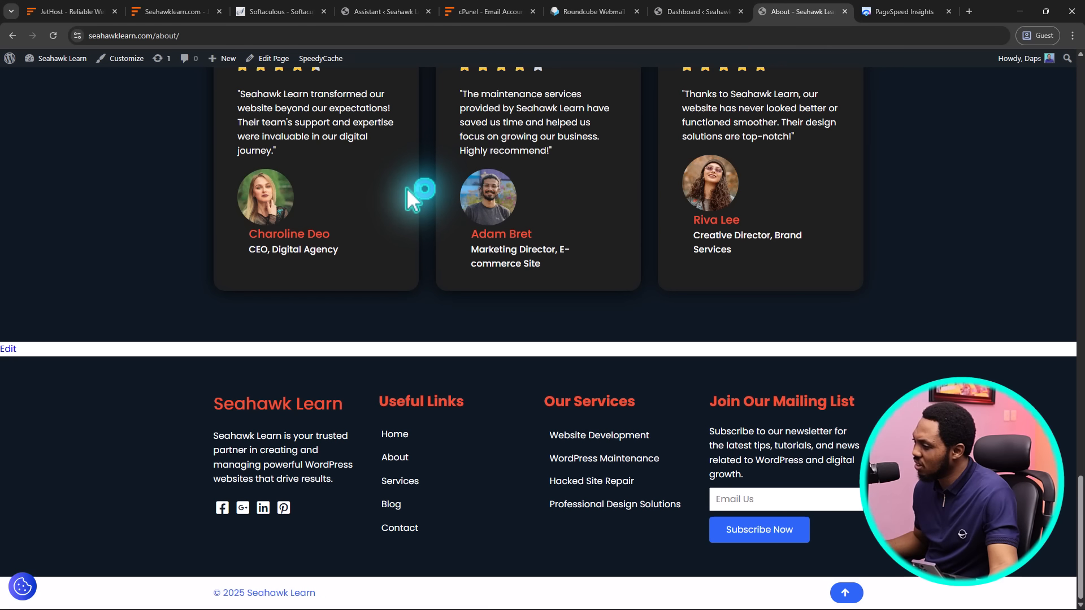
scroll(406, 188, up, 4)
scroll(406, 187, down, 1)
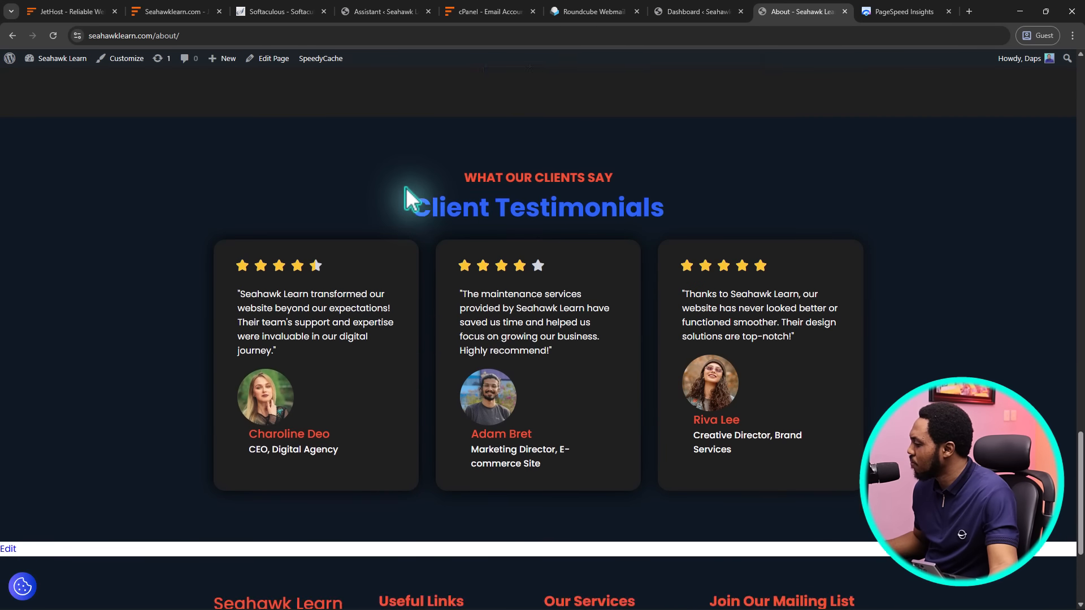
scroll(404, 185, up, 20)
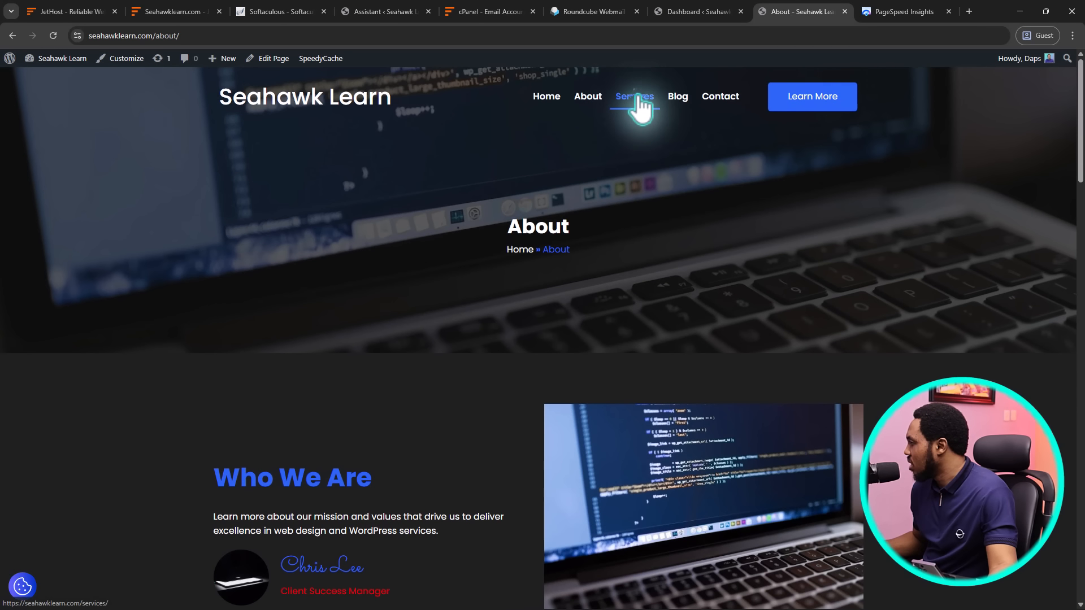
Browse the live Services page
click(638, 100)
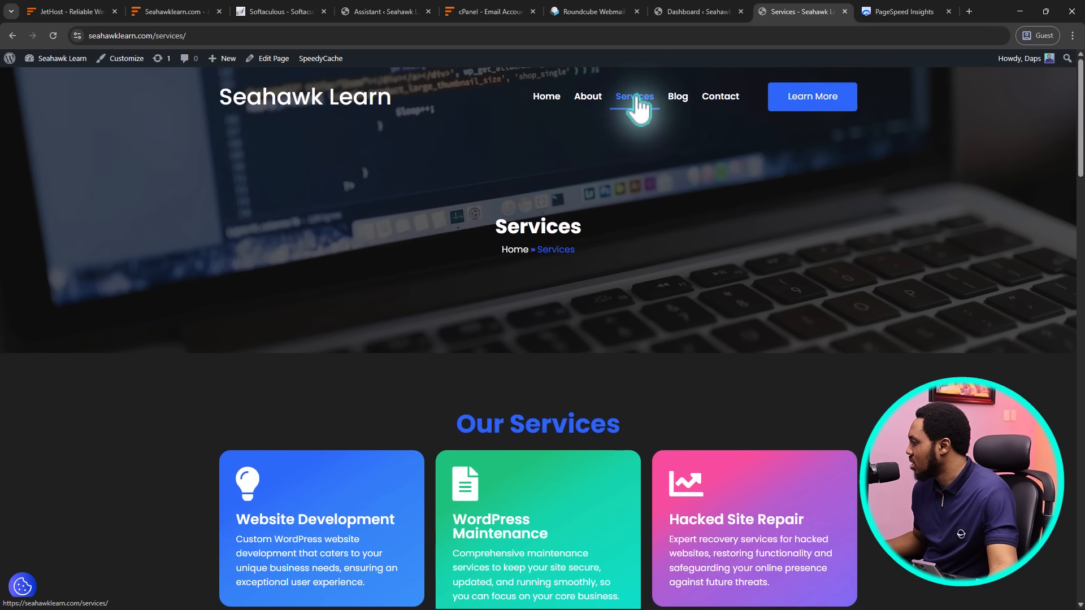
scroll(893, 227, down, 10)
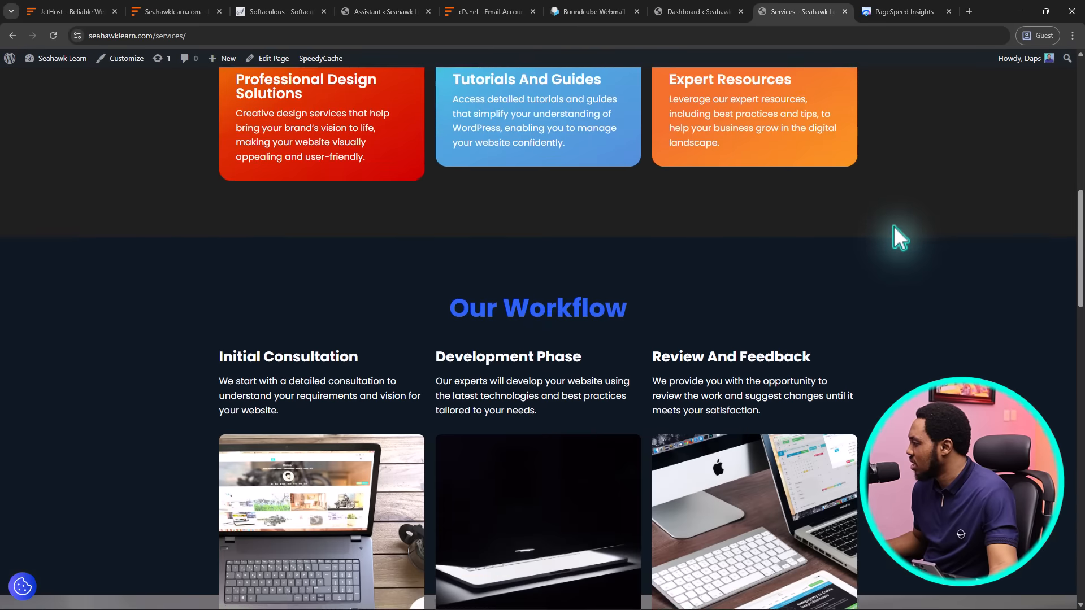
scroll(893, 226, down, 10)
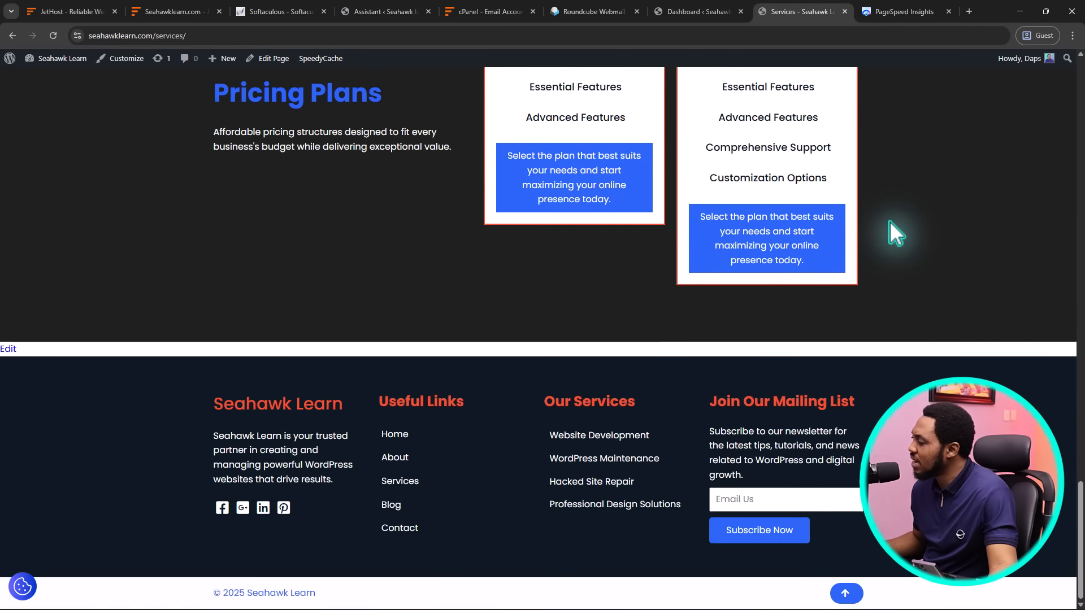
scroll(889, 222, up, 15)
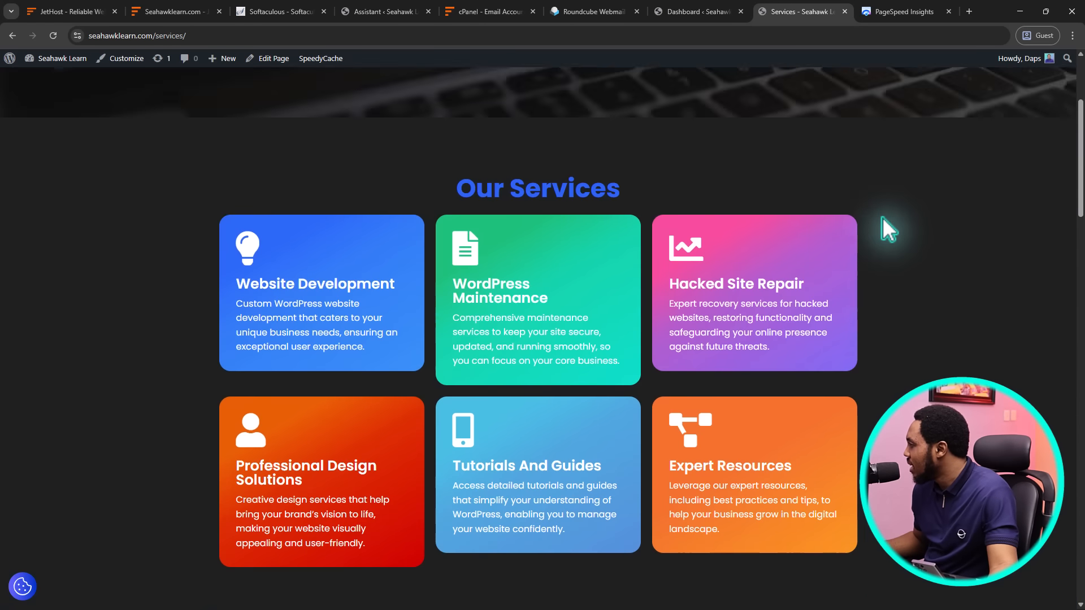
scroll(884, 223, up, 4)
Browse the Contact page, then return to the SiteSEO dashboard
click(724, 97)
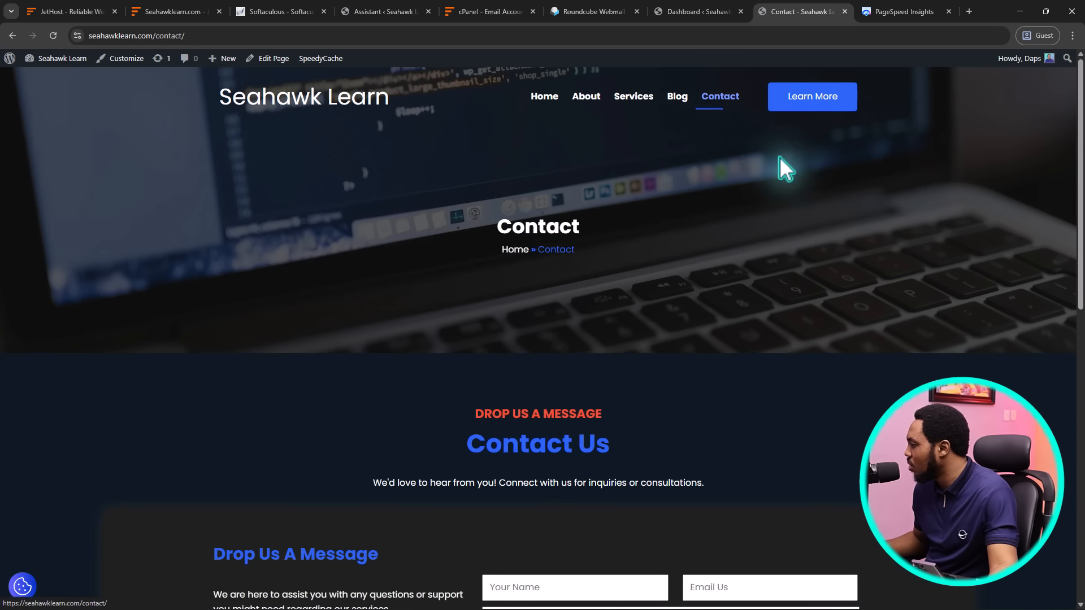
scroll(874, 163, down, 5)
scroll(873, 164, down, 5)
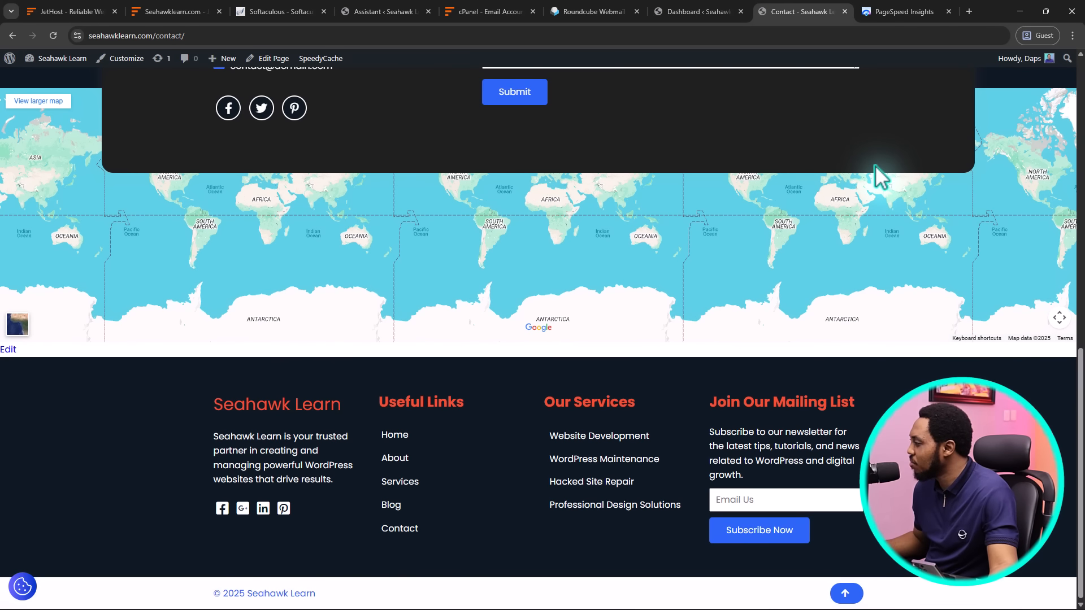
scroll(874, 165, up, 4)
scroll(875, 165, down, 4)
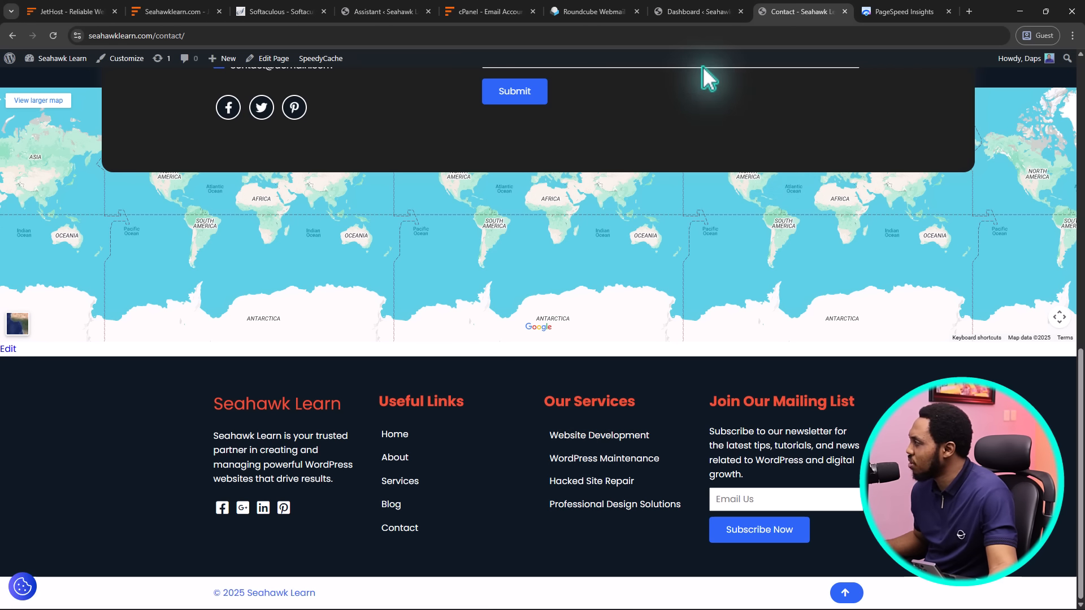
click(698, 11)
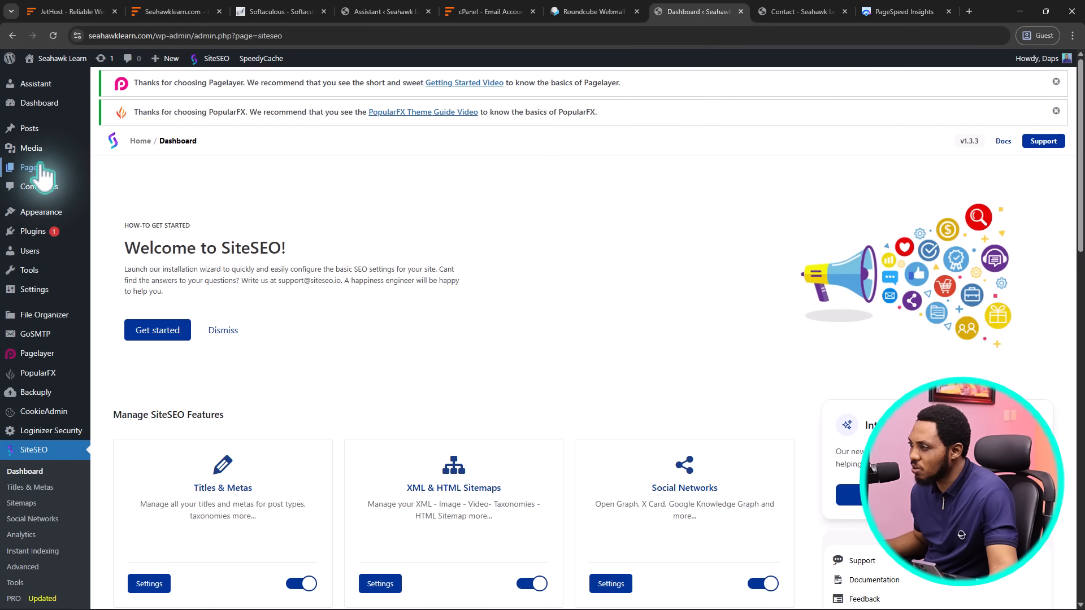
View the All Pages list, then open the PopularFX theme Customizer
mouse_move(34, 167)
click(113, 169)
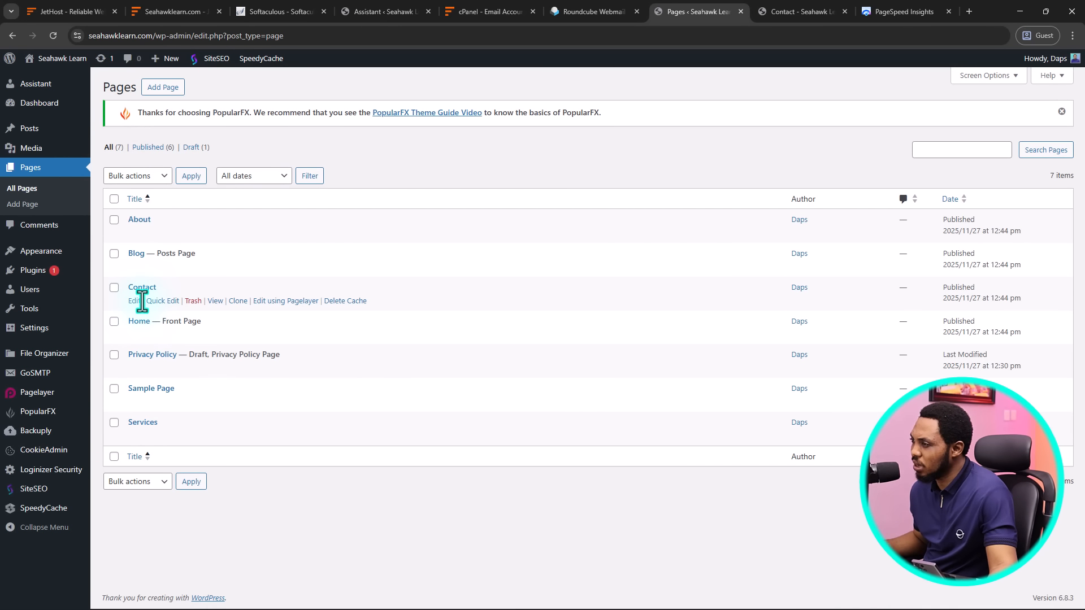
mouse_move(53, 263)
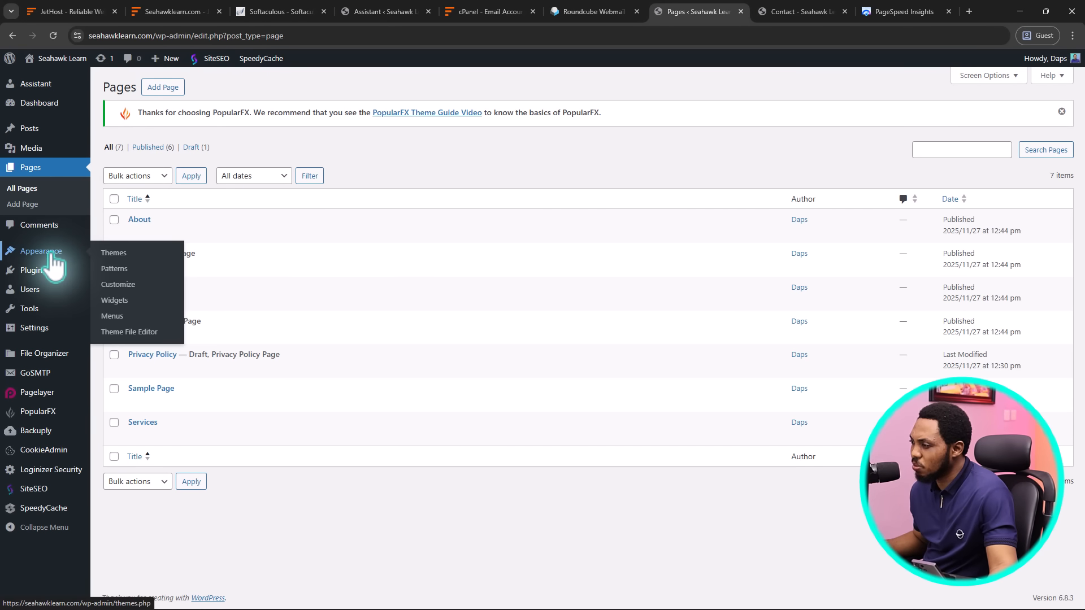
click(115, 288)
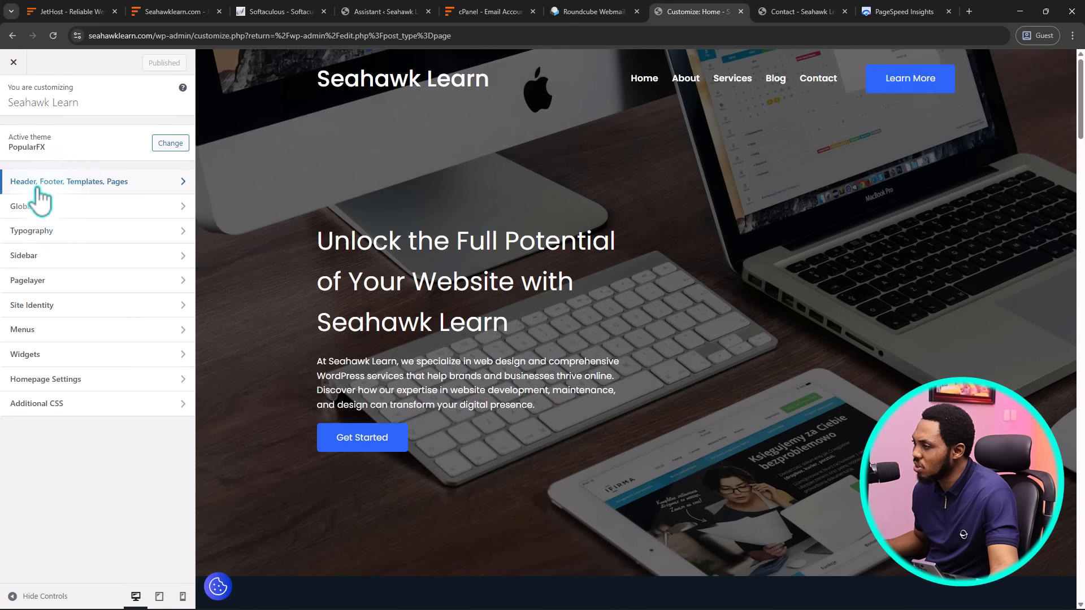
Open the Header template in Pagelayer, inspect the site title, then return to the Customizer
click(98, 181)
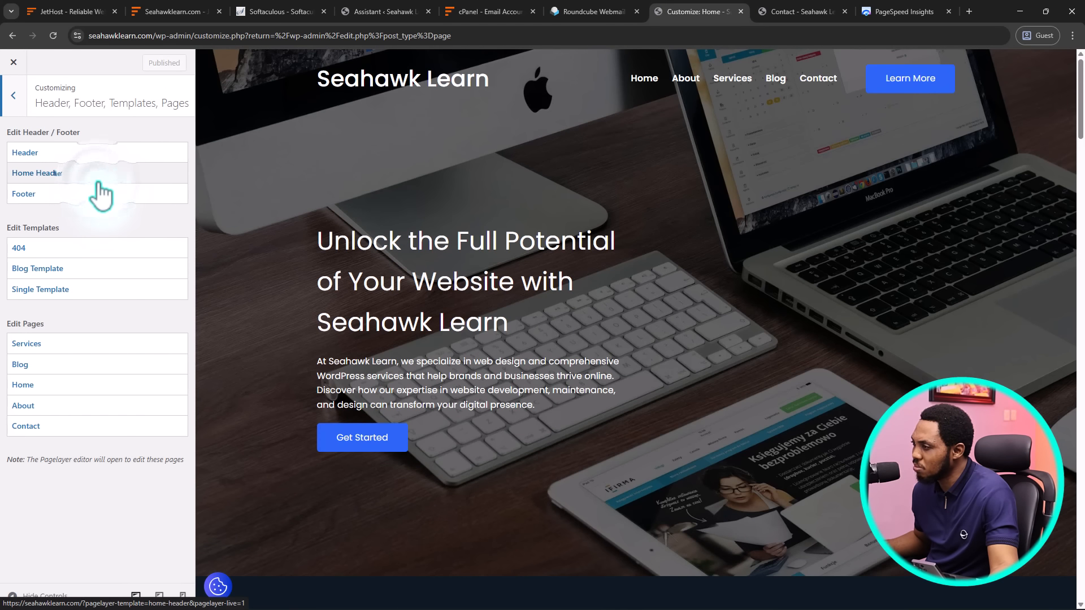
click(51, 157)
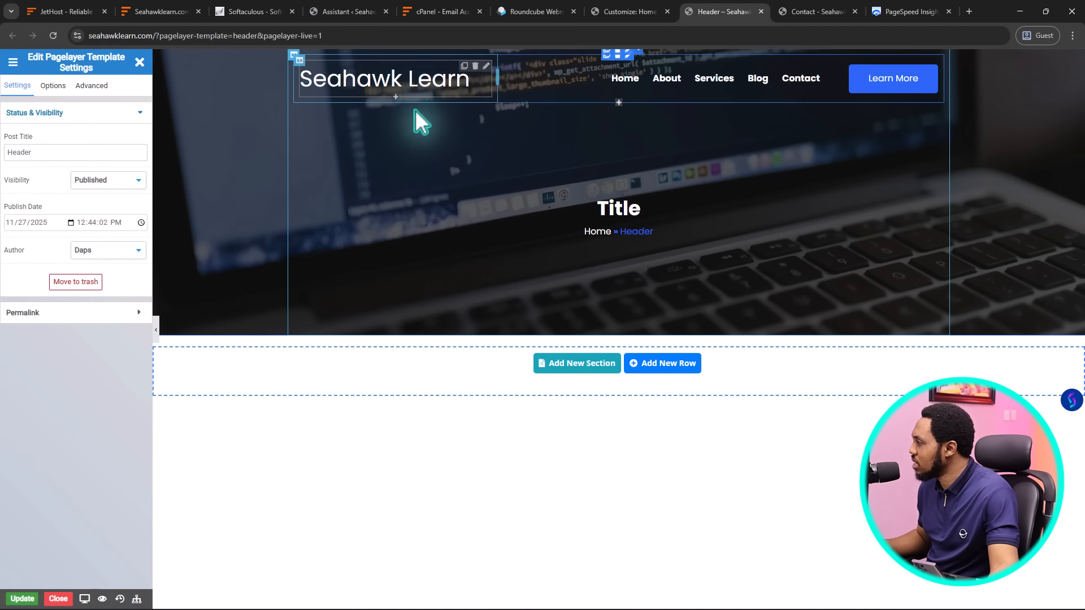
click(384, 86)
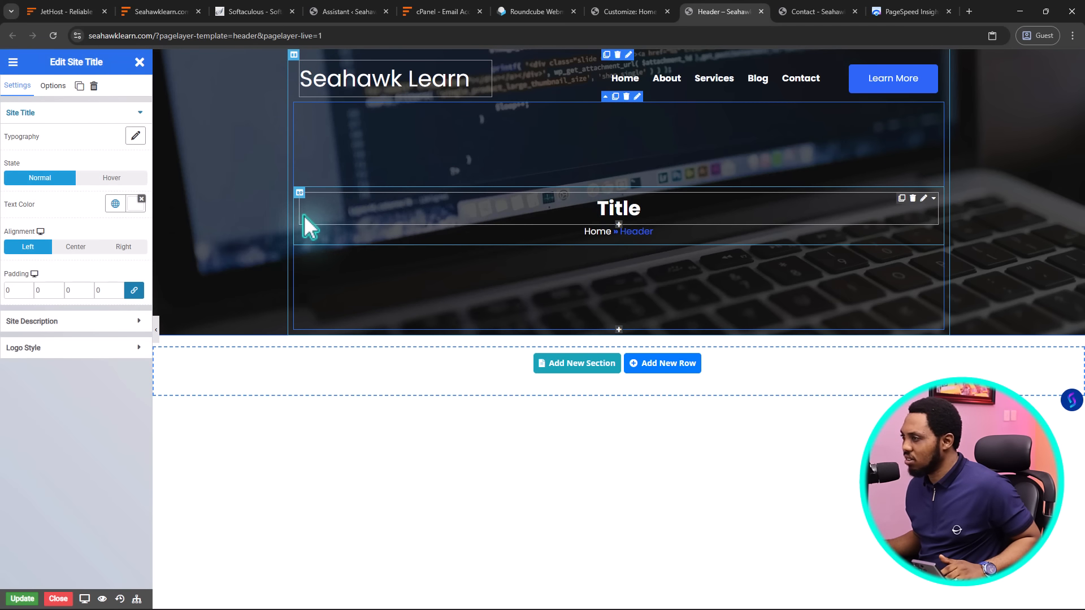
click(140, 62)
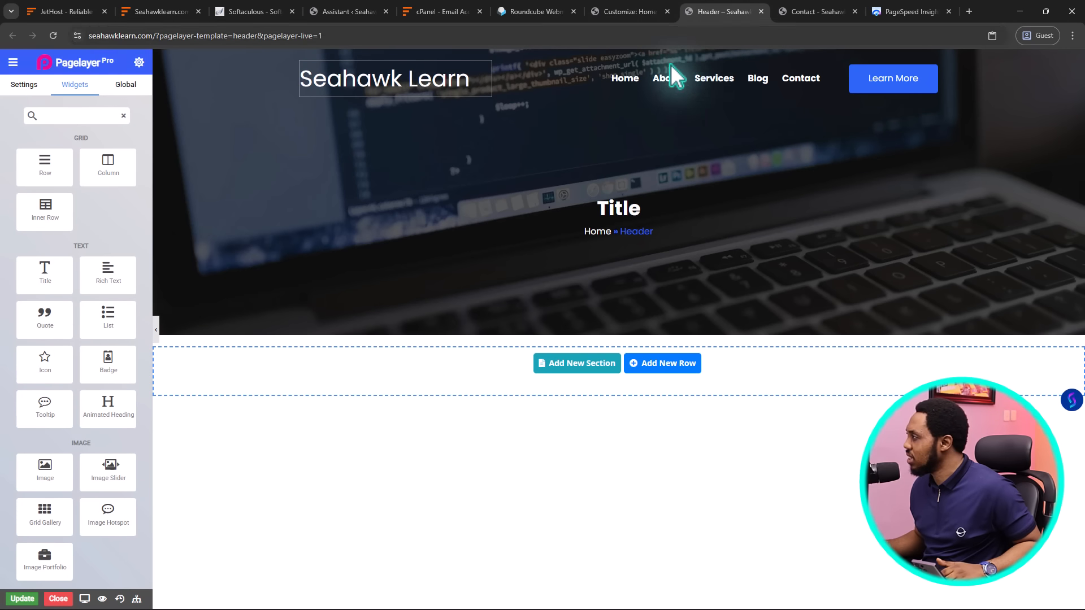
click(633, 11)
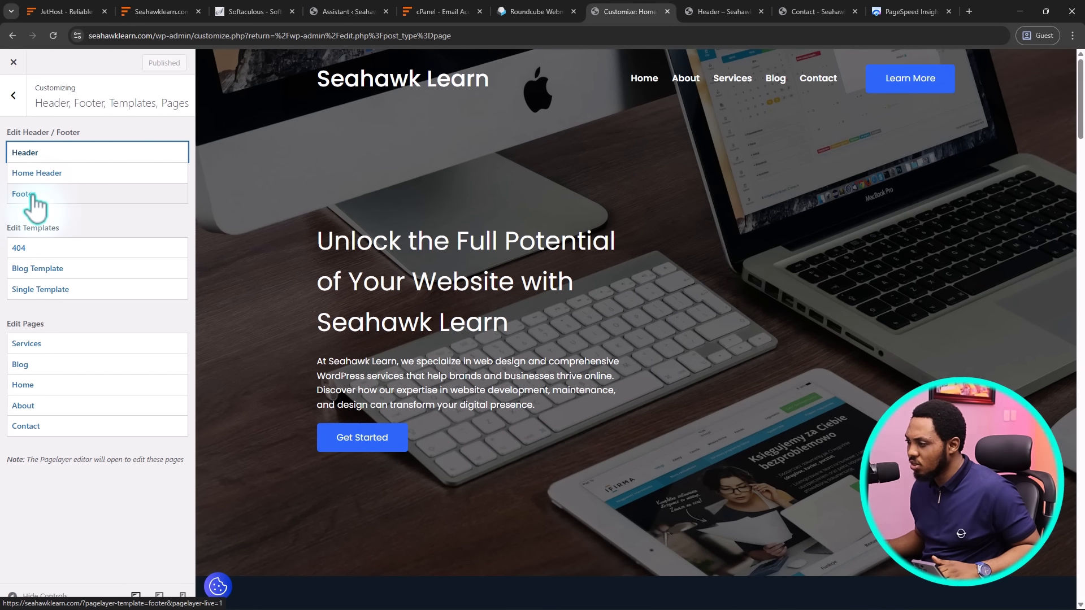
Open the Blog Template in Pagelayer and change the Archive Posts widget's Columns from 2 to 3
click(48, 274)
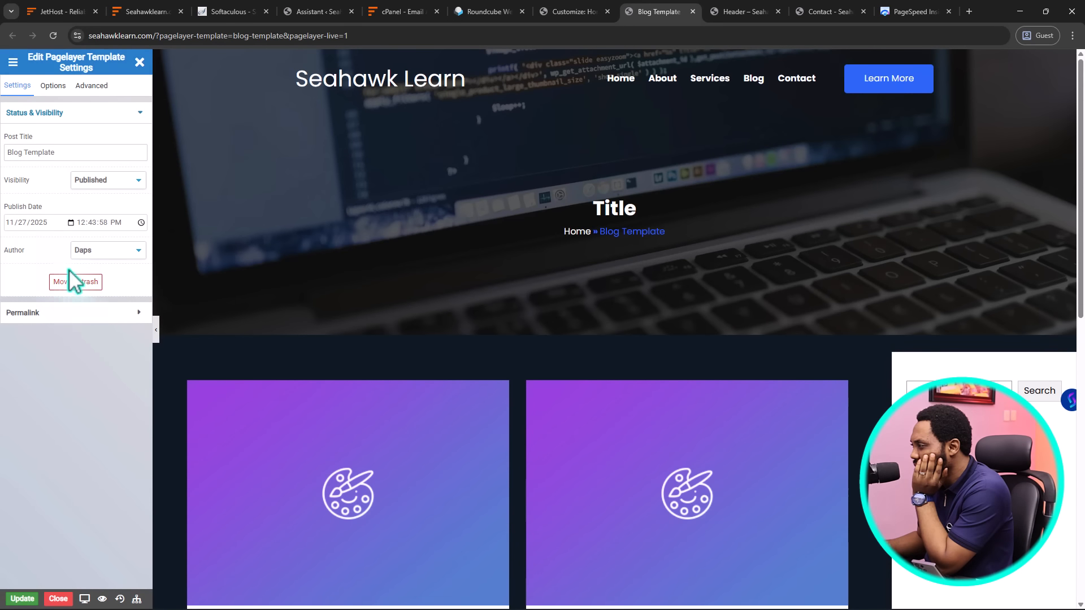
scroll(359, 300, down, 5)
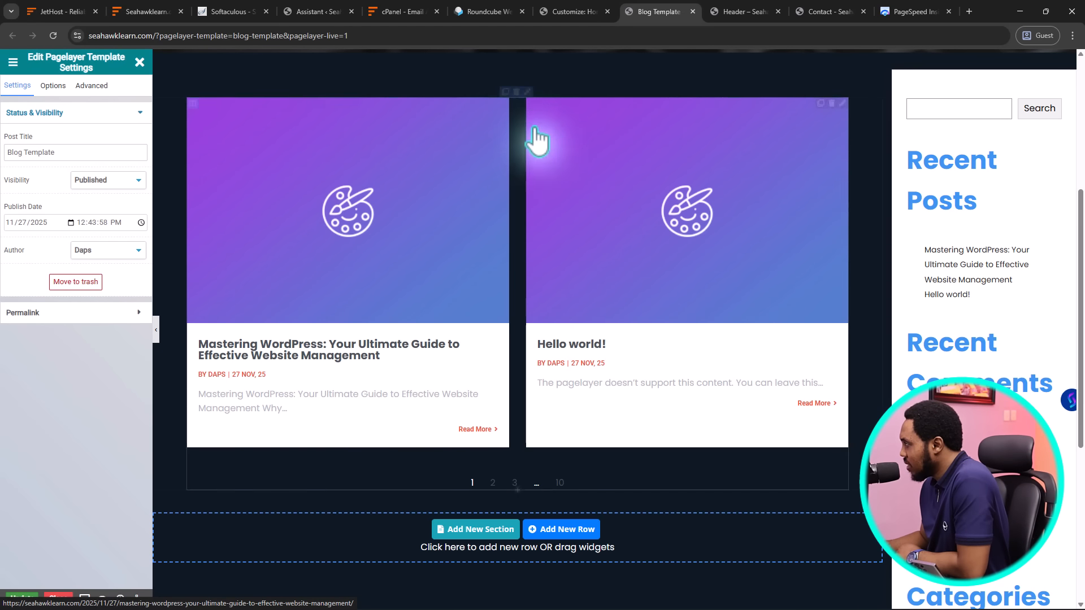
click(843, 103)
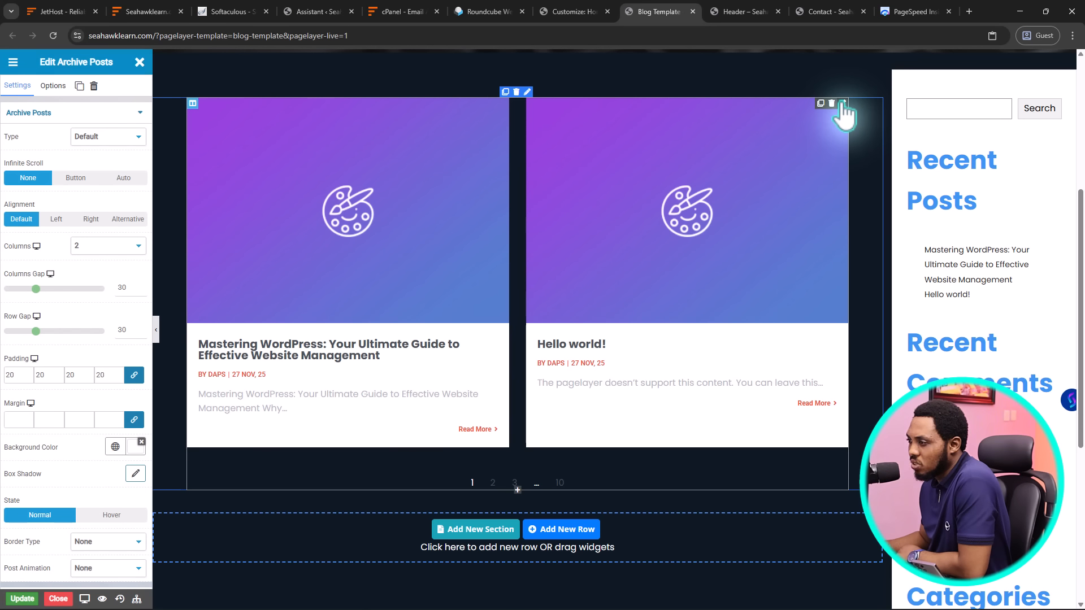
click(104, 244)
click(87, 287)
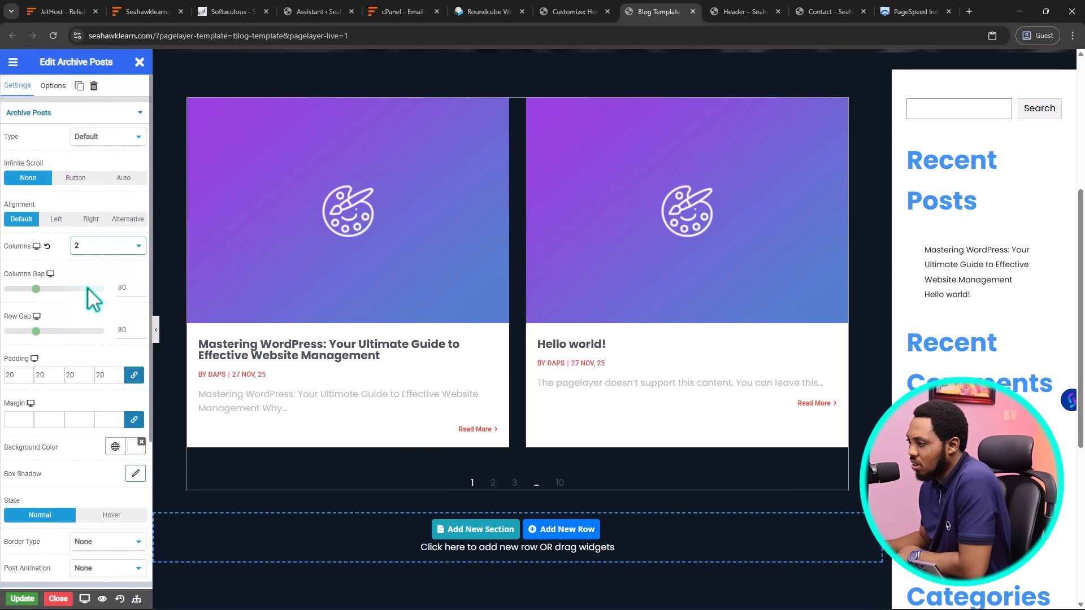
key(Down)
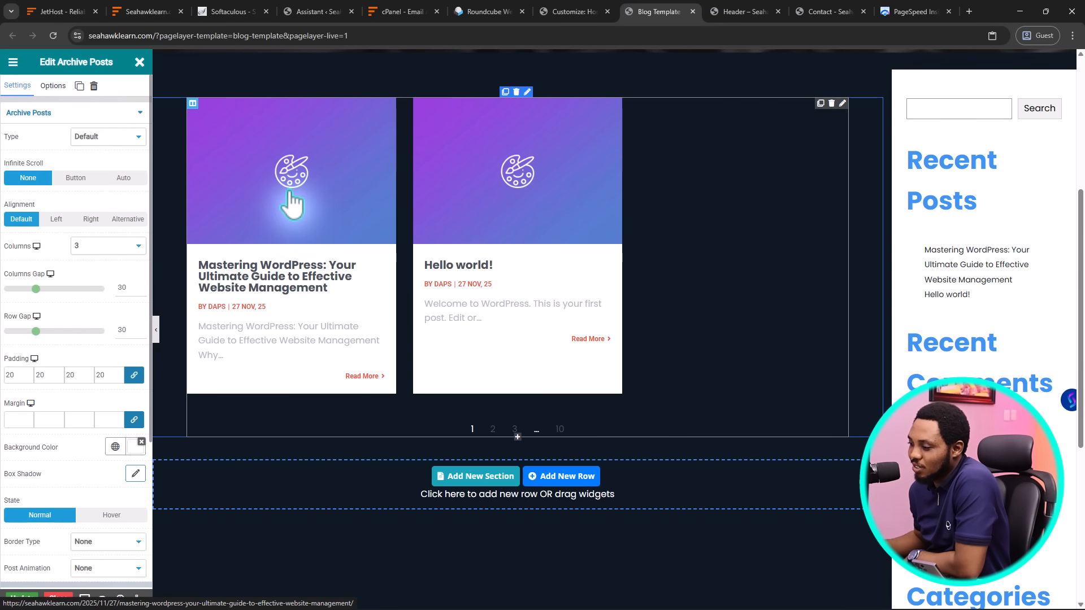
scroll(78, 220, down, 3)
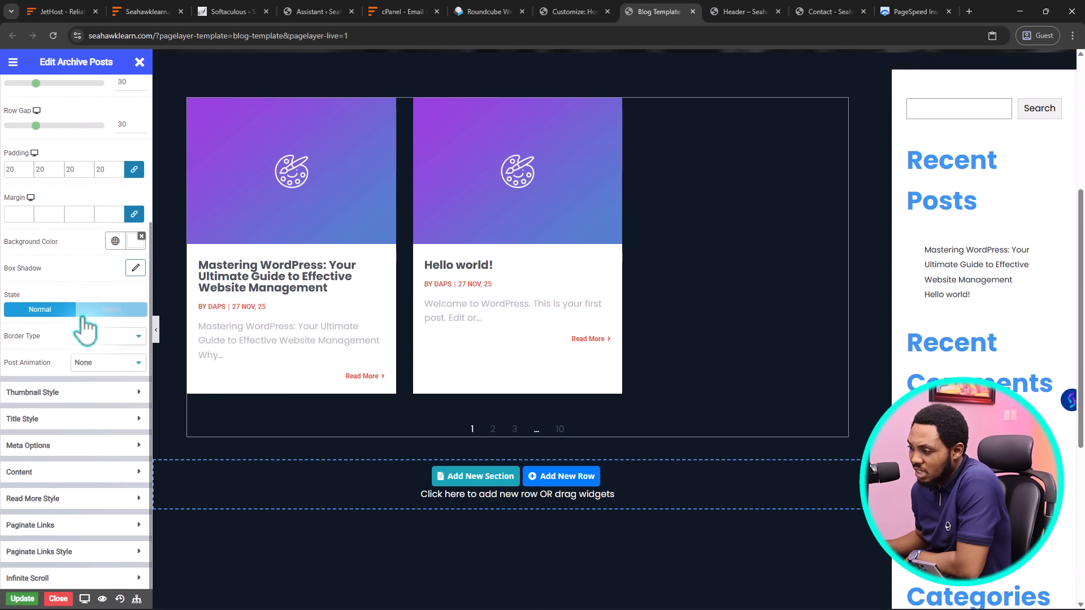
Set the post thumbnails to the Large size with a 0.8 height ratio
click(97, 395)
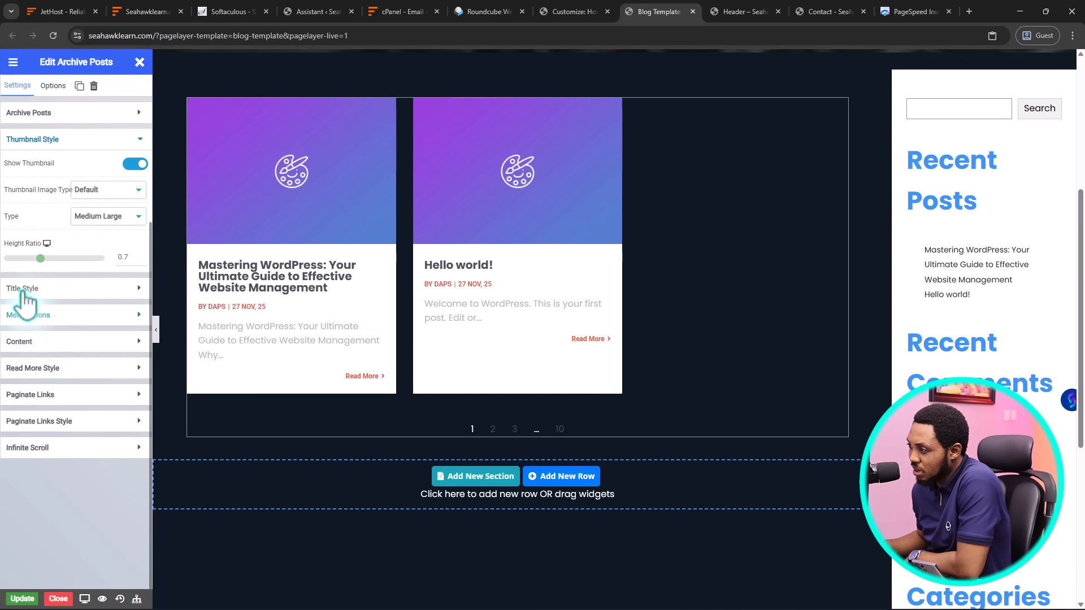
click(104, 215)
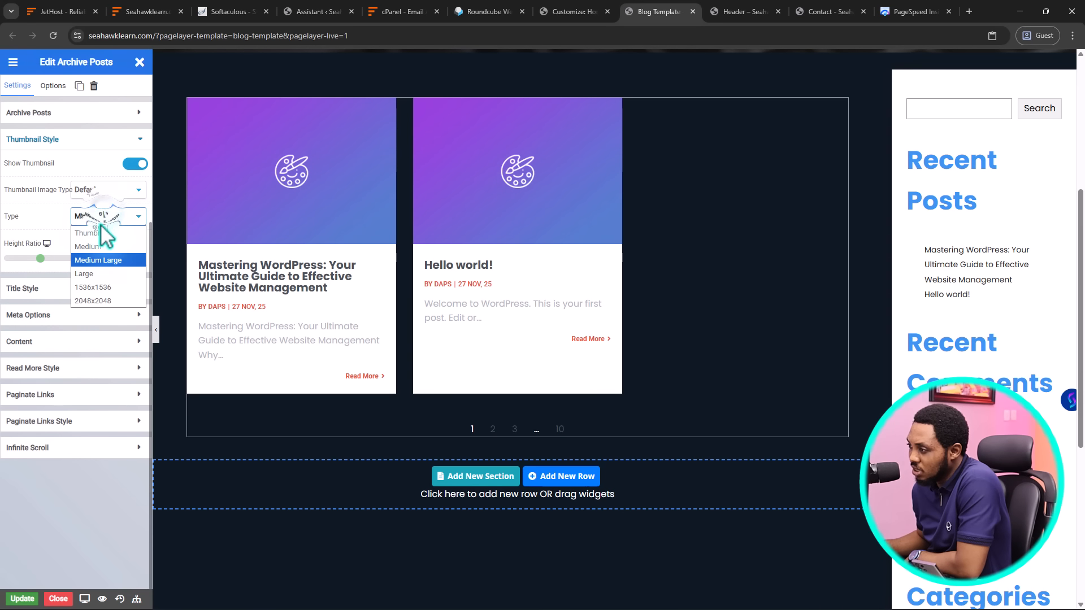
click(97, 273)
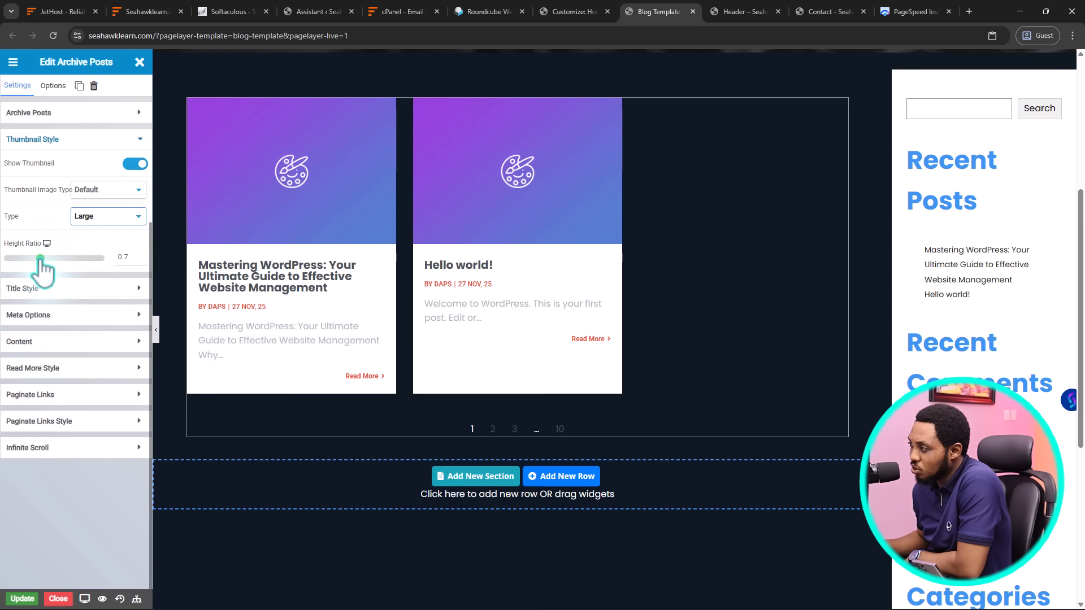
mouse_move(41, 259)
mouse_down()
mouse_move(68, 259)
mouse_move(46, 259)
mouse_up()
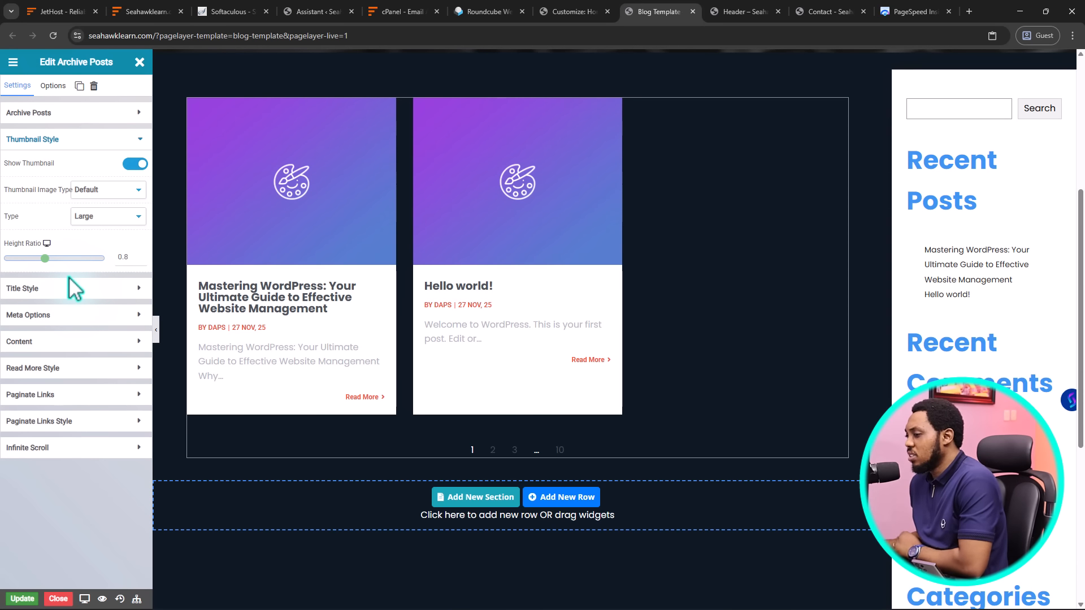
Glance at the Infinite Scroll options, close the widget settings and return to the Customizer
click(65, 449)
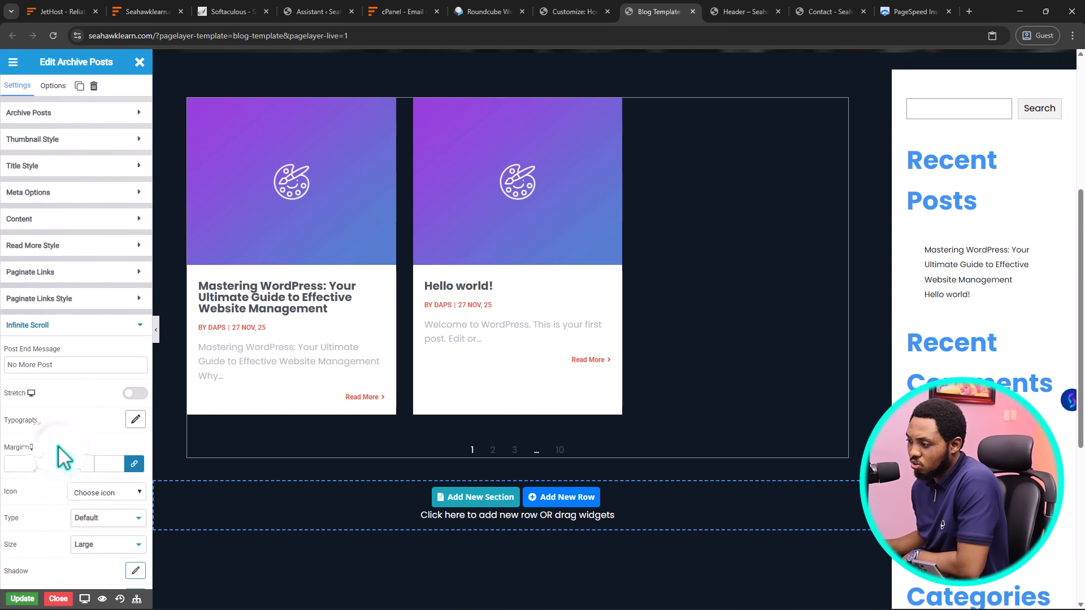
click(74, 329)
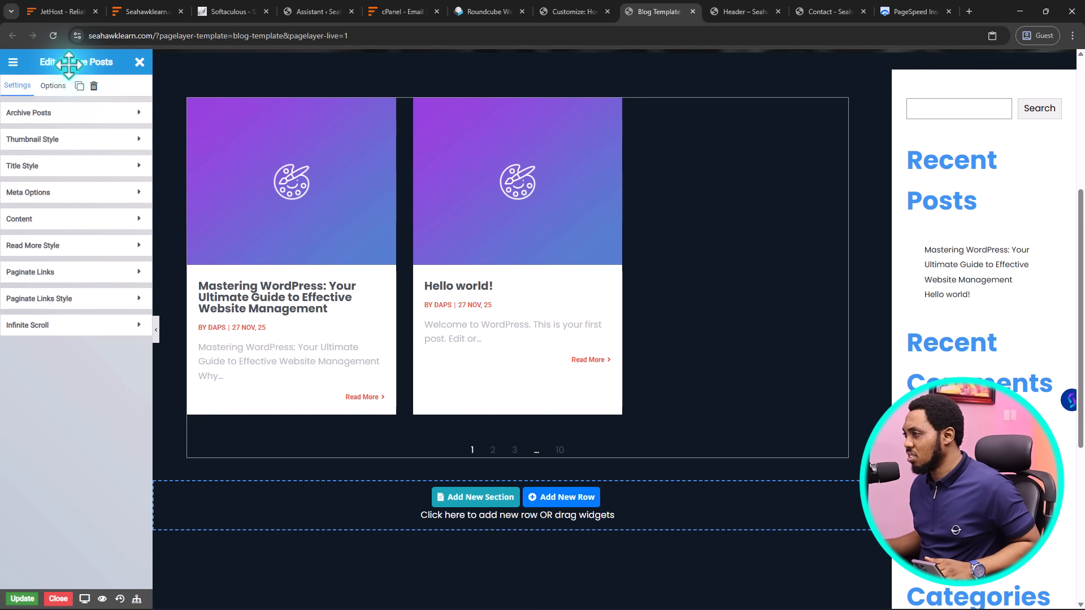
click(139, 64)
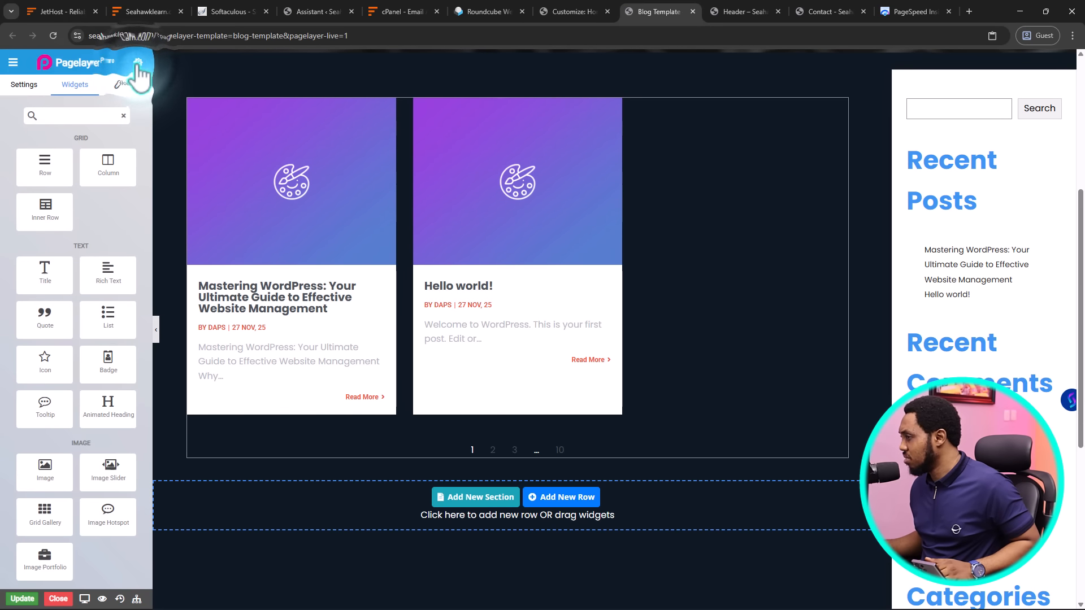
click(573, 11)
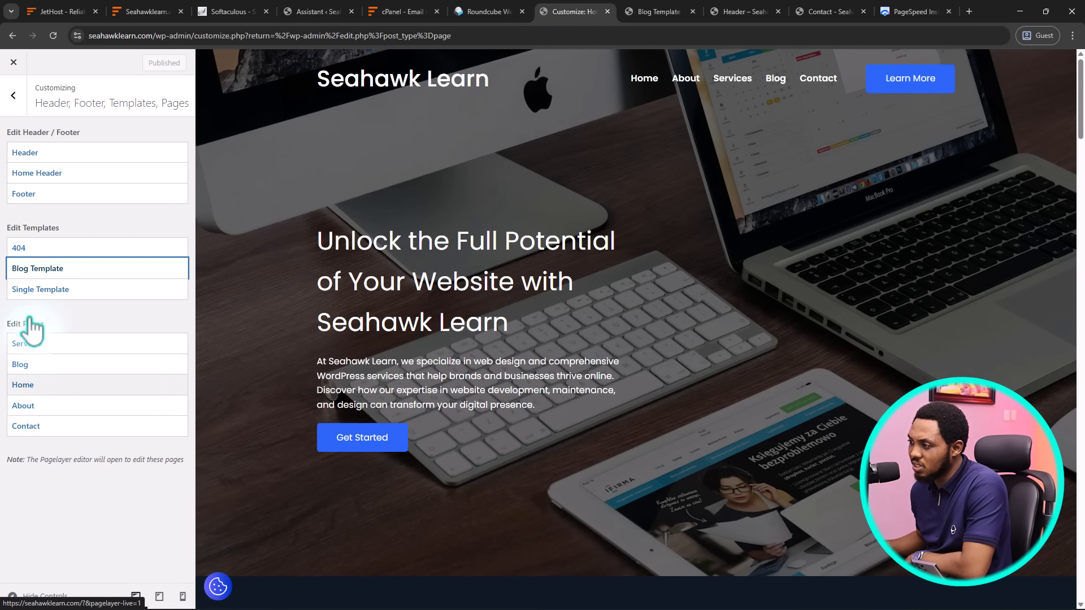
Look through the Customizer's Global > Colors settings without changing anything
click(13, 95)
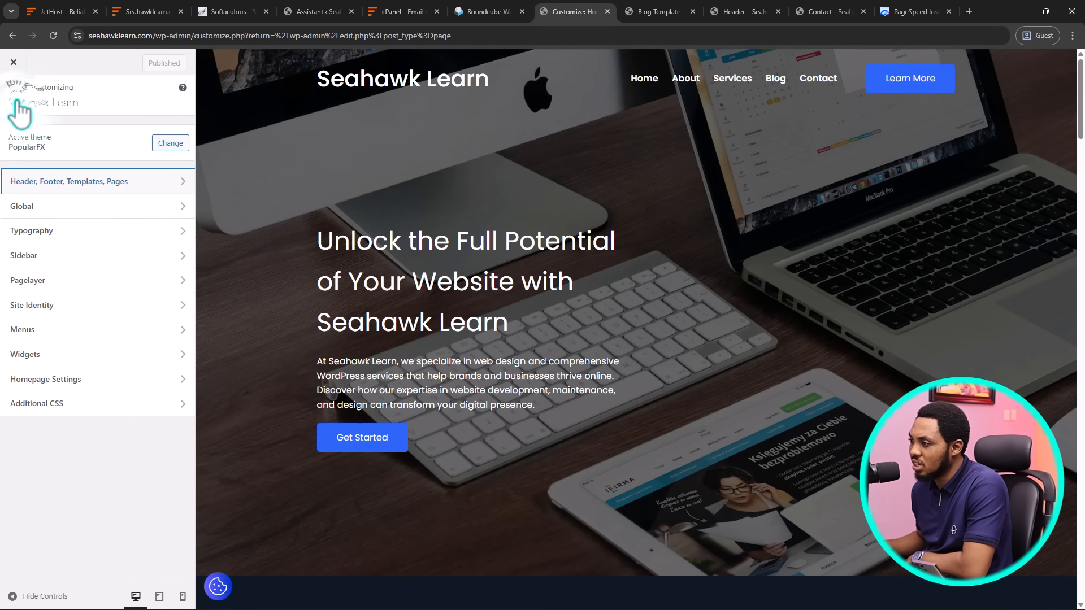
click(42, 209)
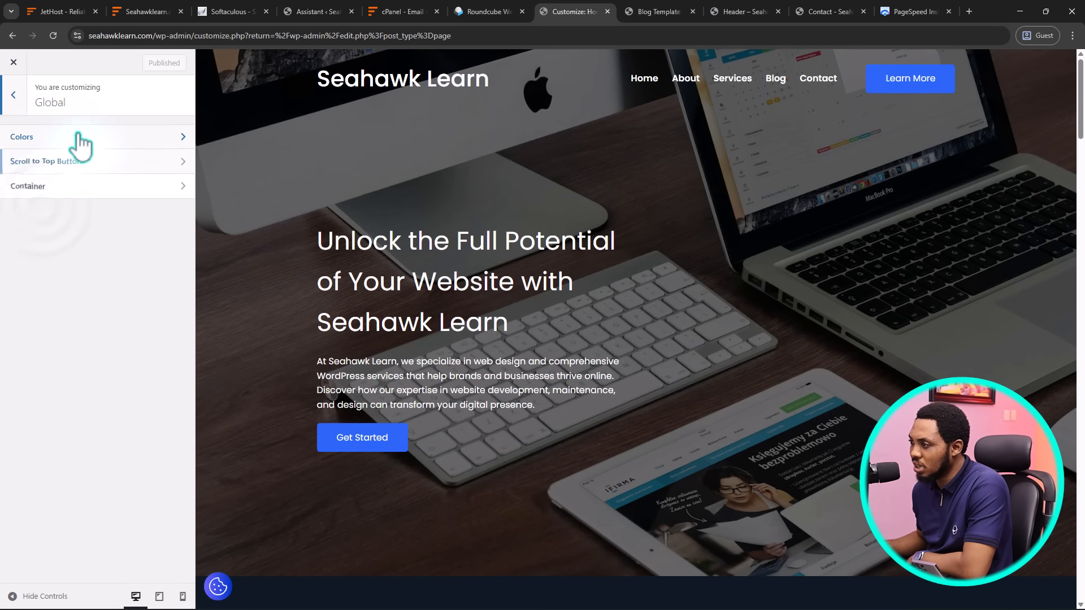
click(77, 141)
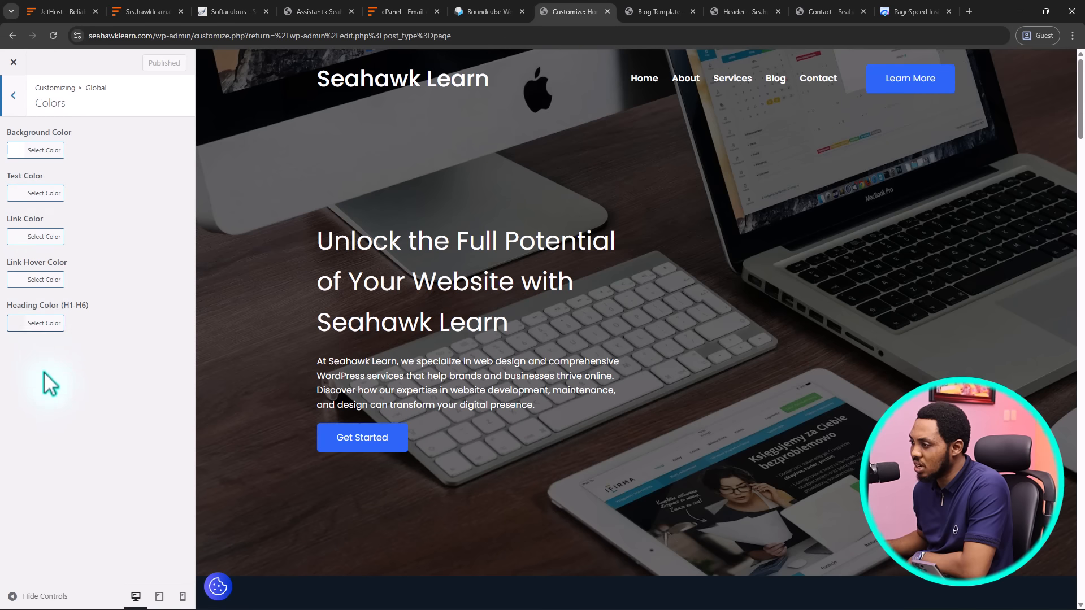
click(13, 95)
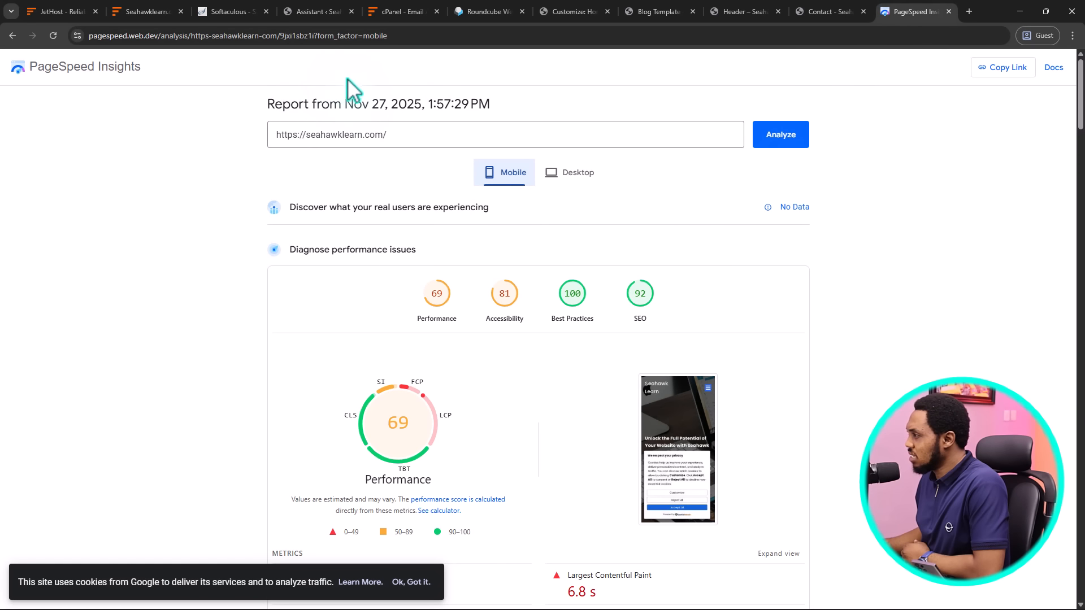
Copy the PageSpeed report URL into a new tab and re-run the seahawklearn.com analysis
click(365, 36)
right_click(355, 42)
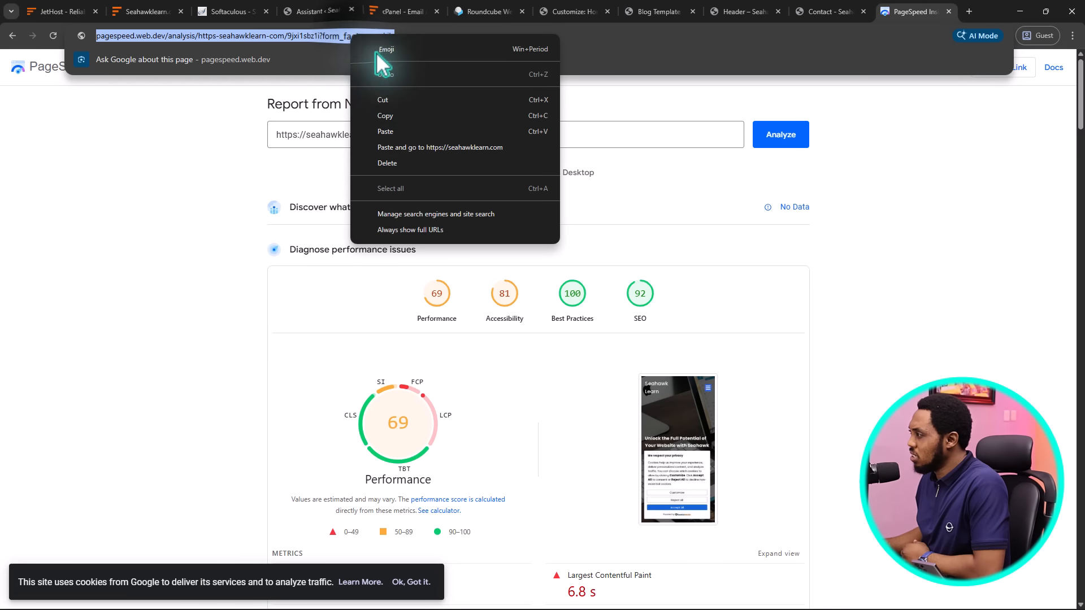
click(384, 113)
click(967, 9)
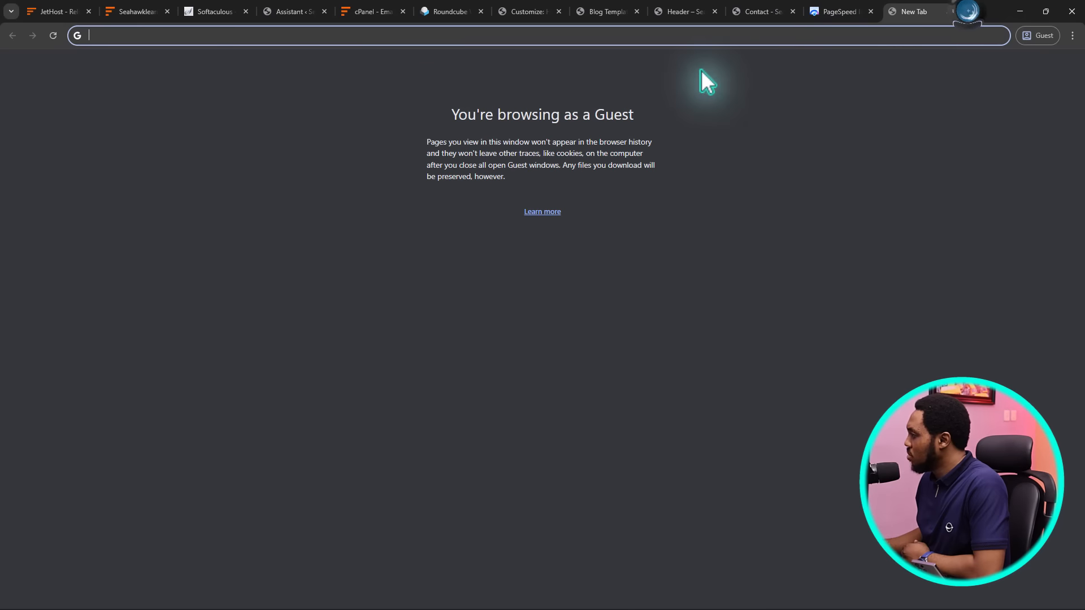
right_click(469, 34)
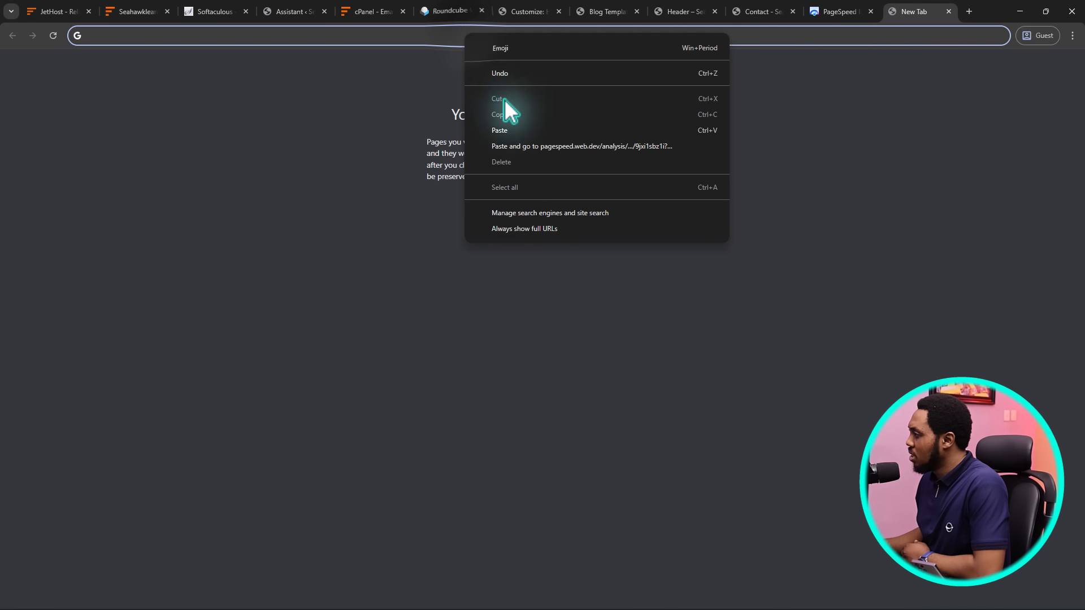
click(504, 143)
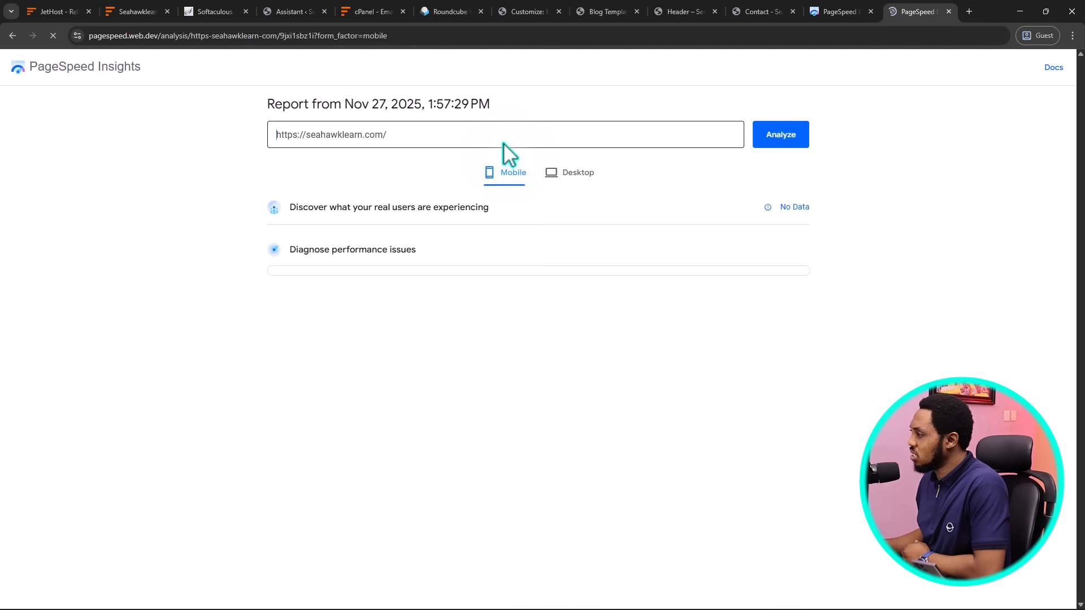
click(781, 145)
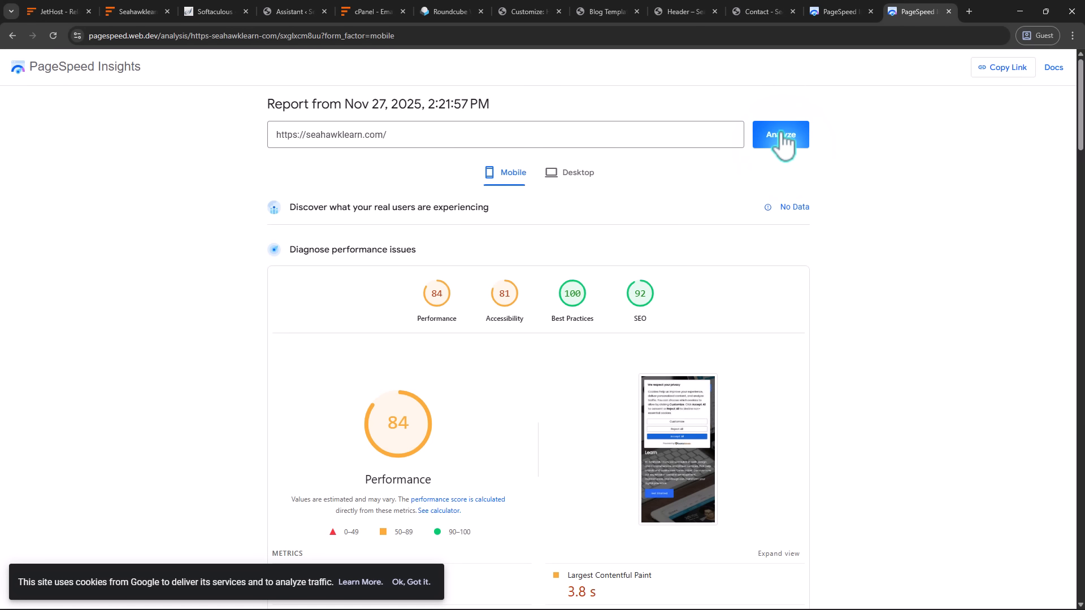
Compare the old 69 report with the new Performance 84 result (FCP 2.2 s, LCP 3.8 s)
click(846, 9)
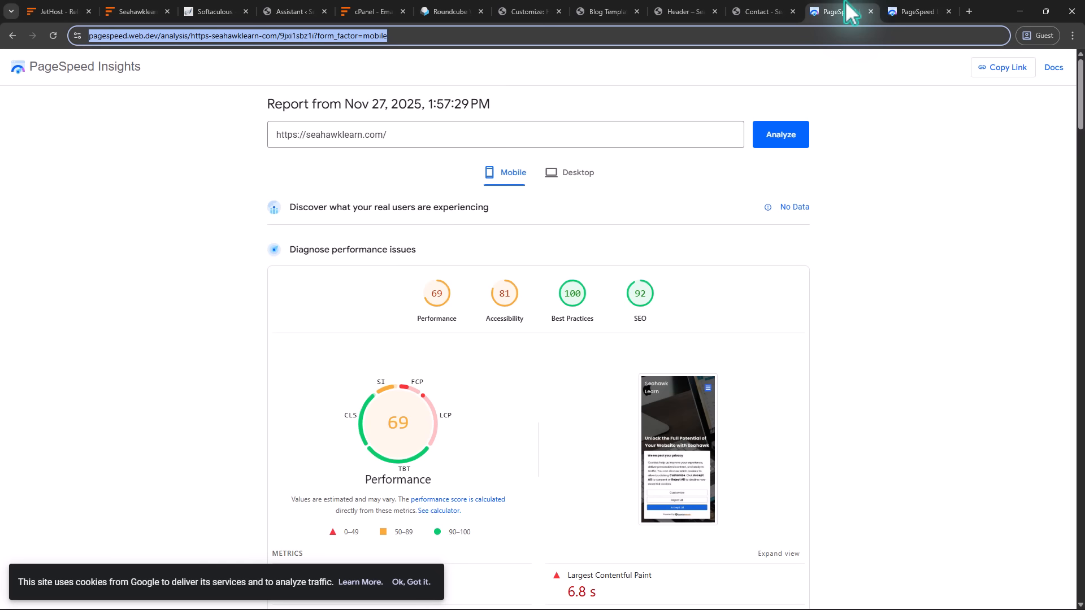
click(911, 12)
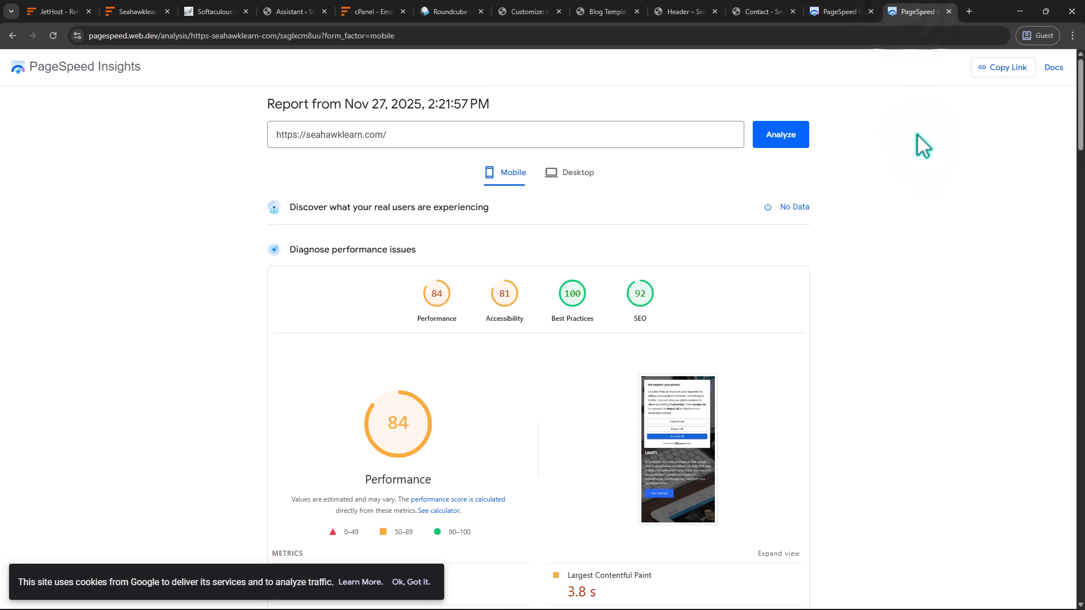
scroll(923, 172, down, 5)
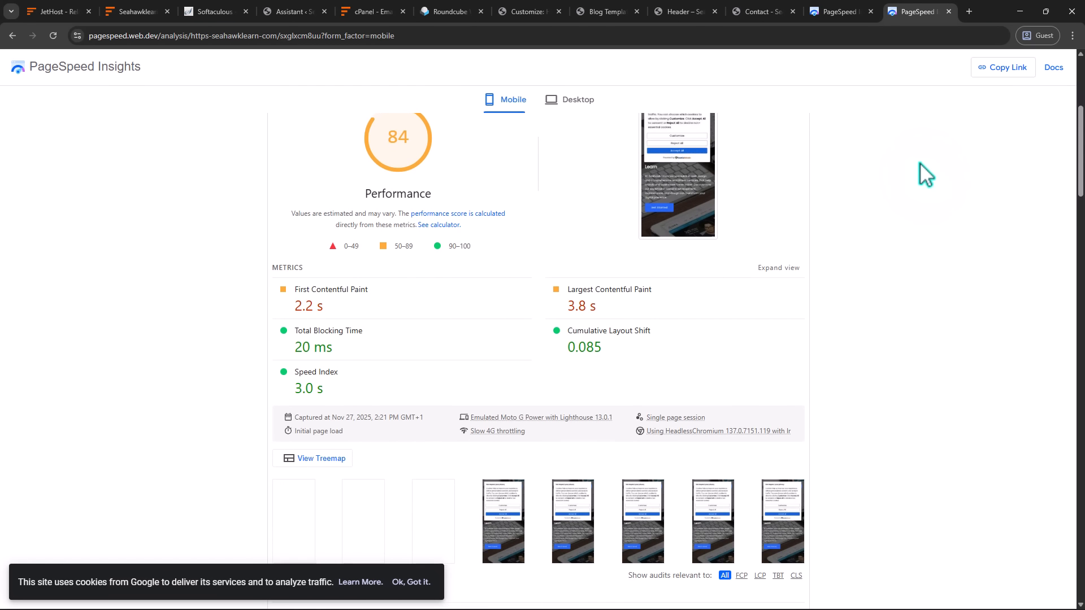
scroll(920, 164, down, 3)
scroll(920, 163, up, 4)
scroll(920, 164, down, 1)
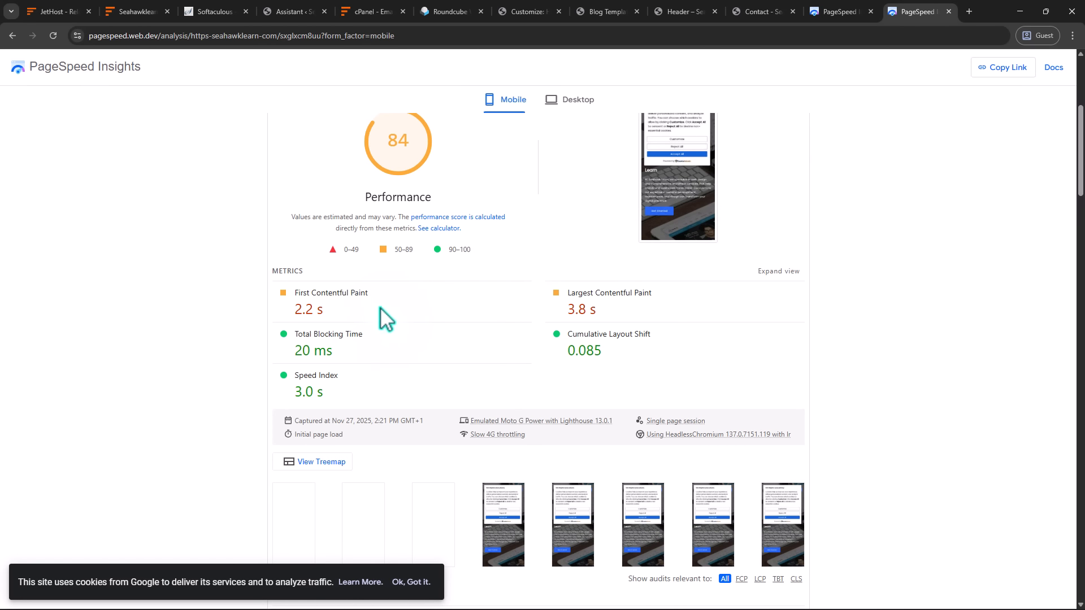